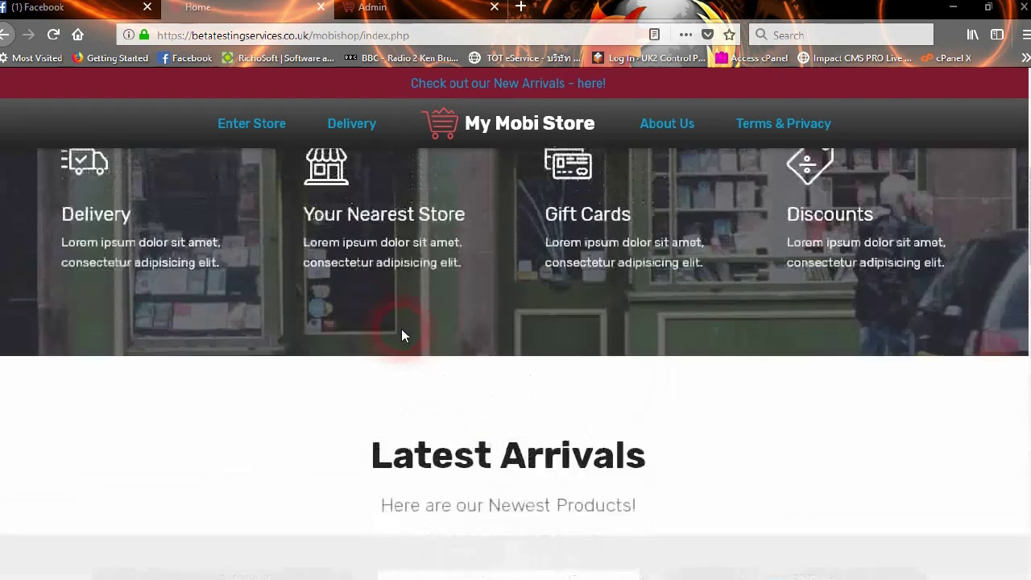
Step: Open the store page from the home page and look over its first products
click(118, 427)
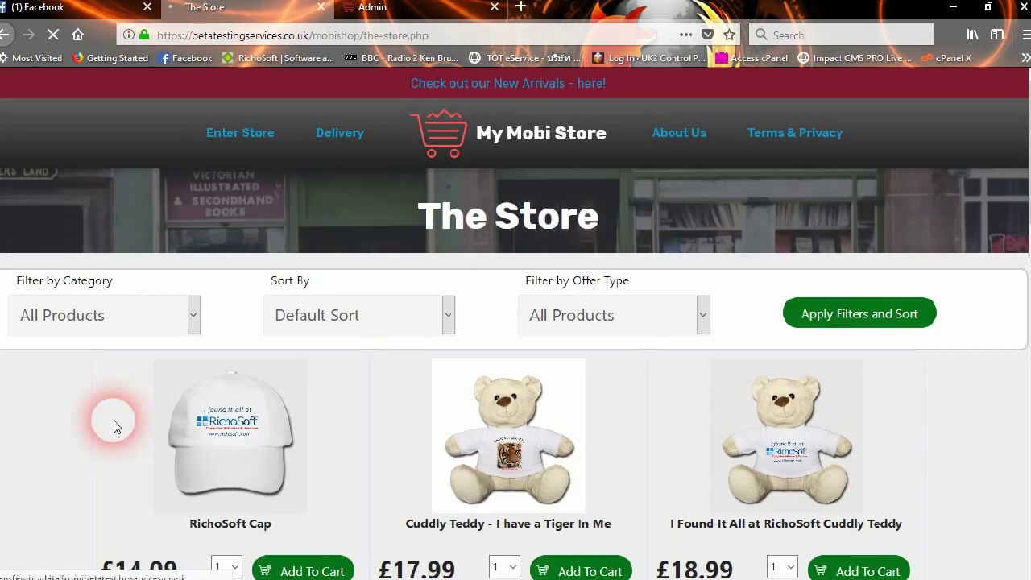
scroll(645, 499, down, 2)
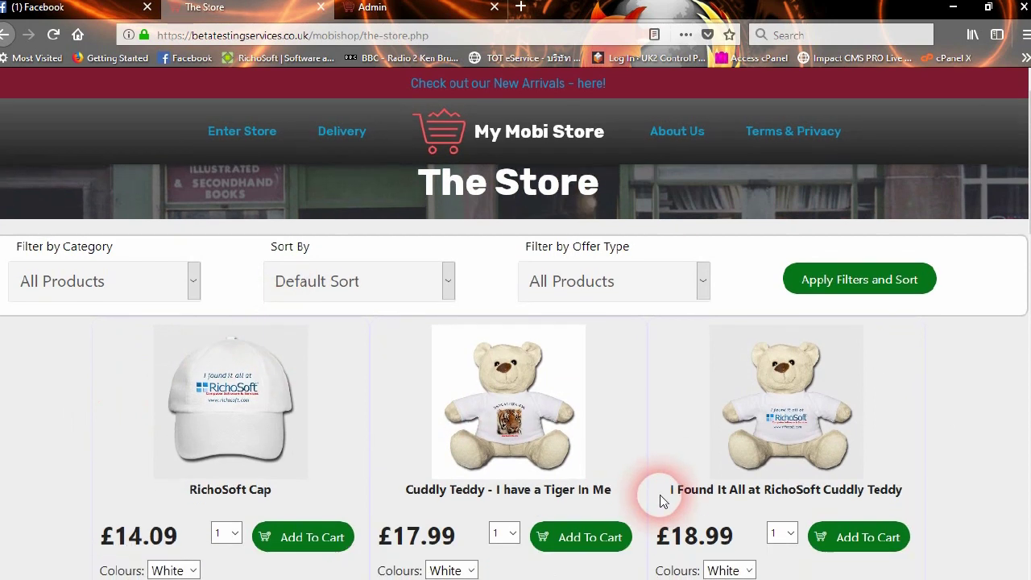
scroll(299, 373, down, 4)
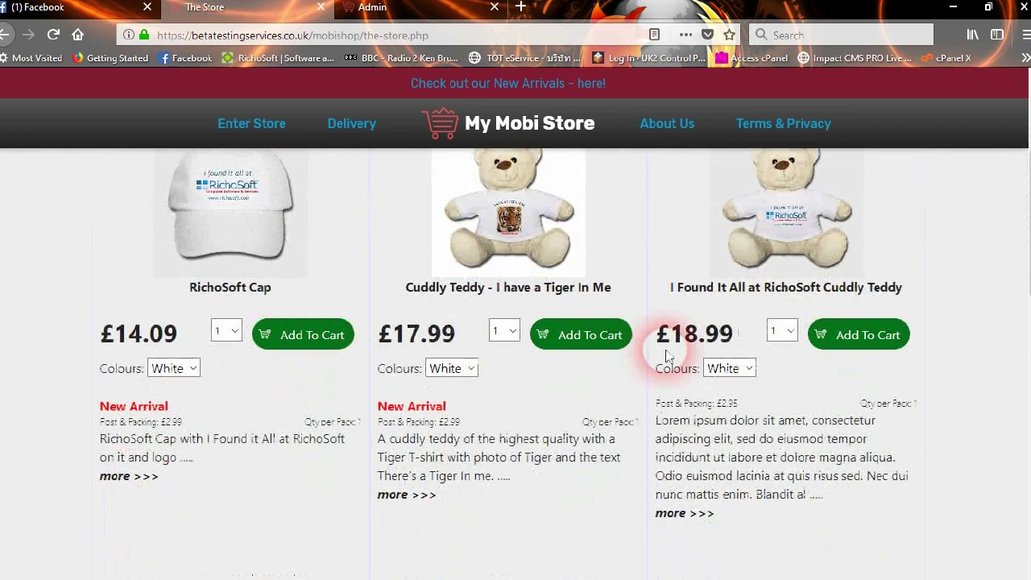
scroll(337, 366, up, 6)
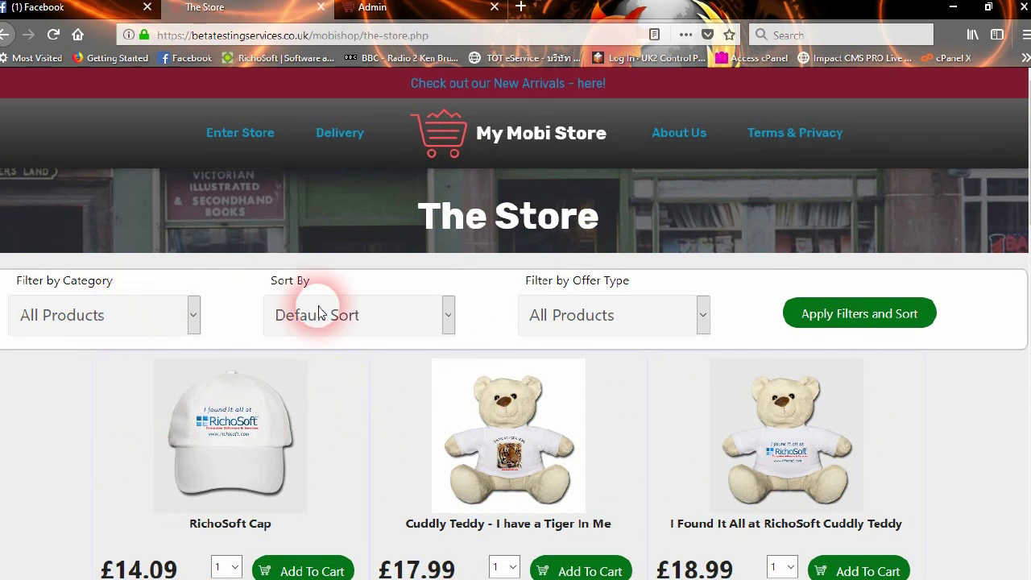
Step: Examine the available sort orders and offer type filters without changing either setting
click(351, 312)
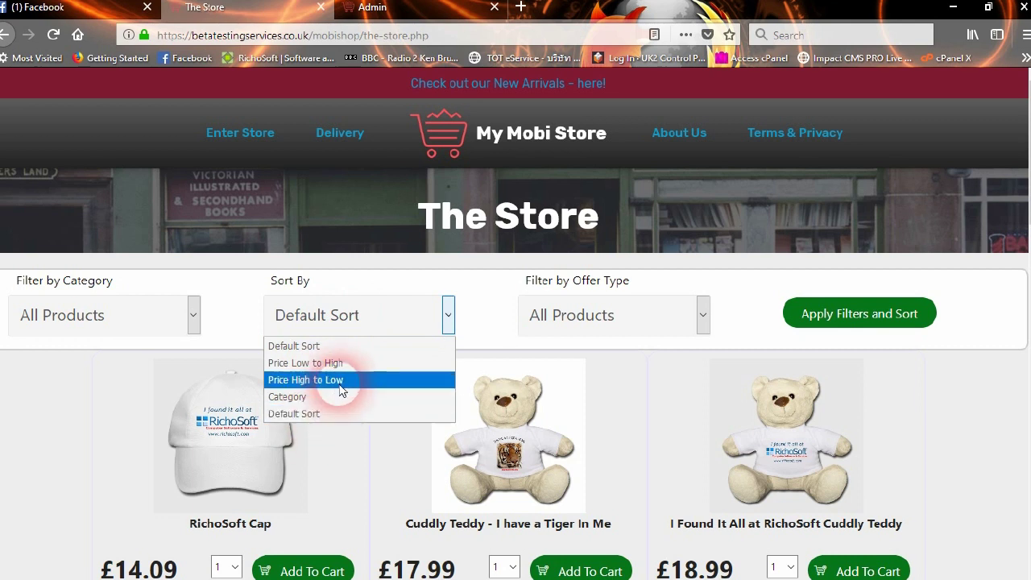
click(650, 311)
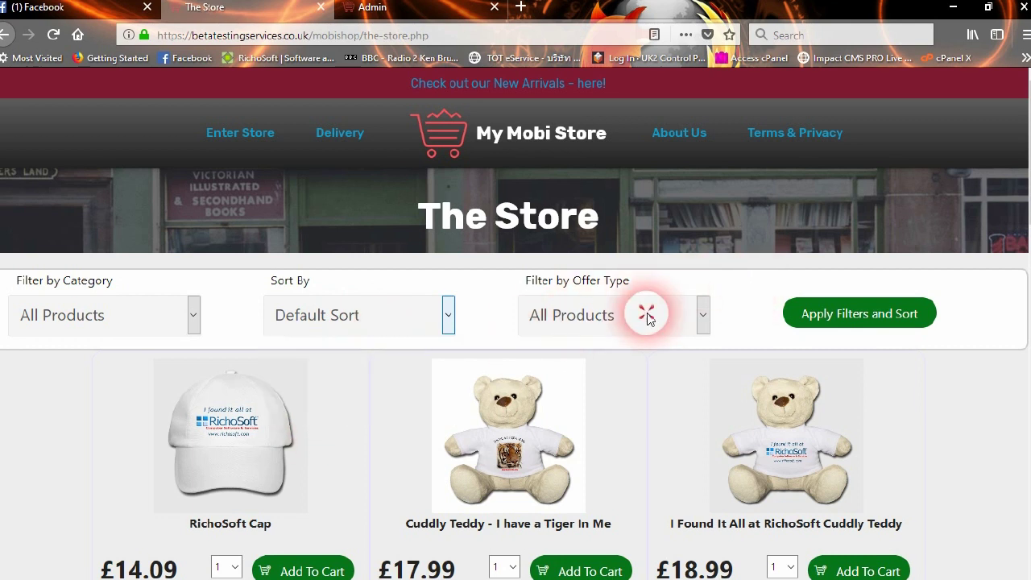
click(651, 315)
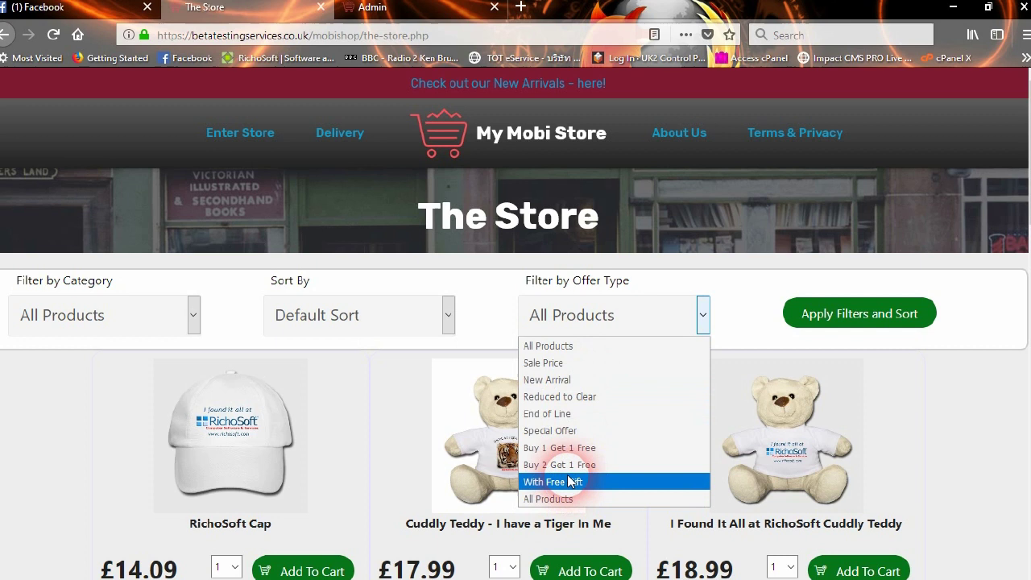
click(747, 282)
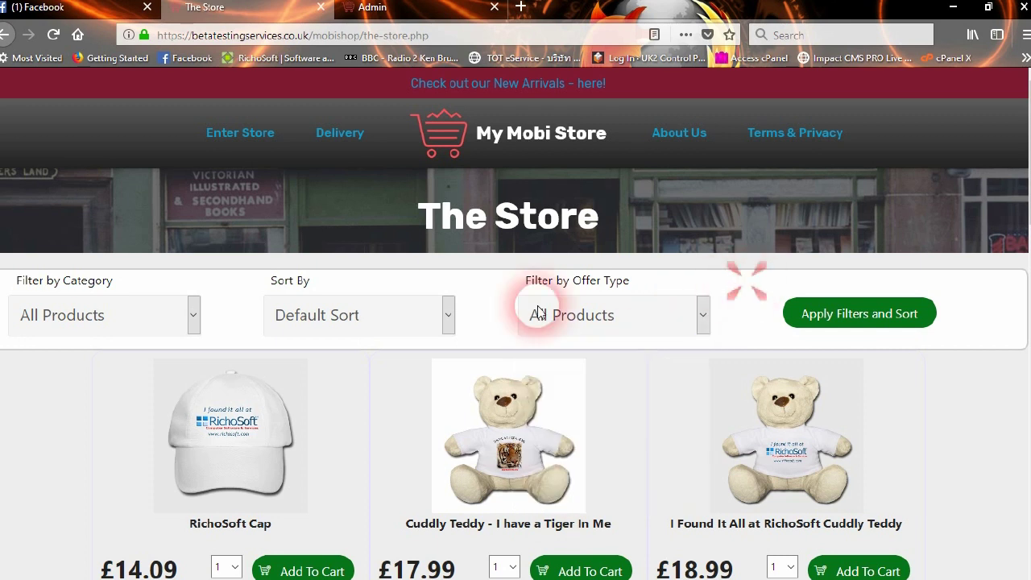
Step: Sort the store's products by Price High to Low and look through the reordered listing
click(352, 321)
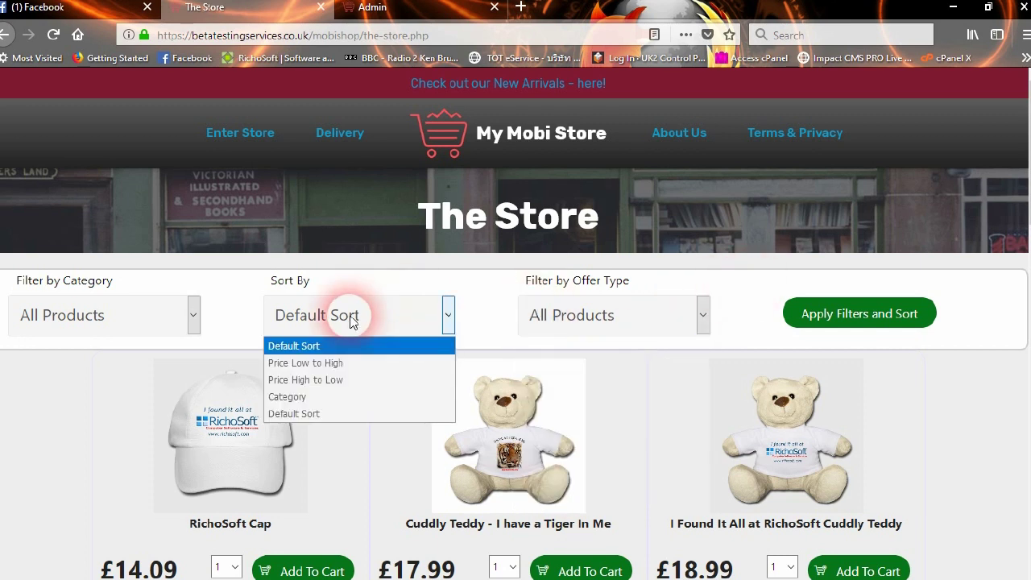
click(326, 380)
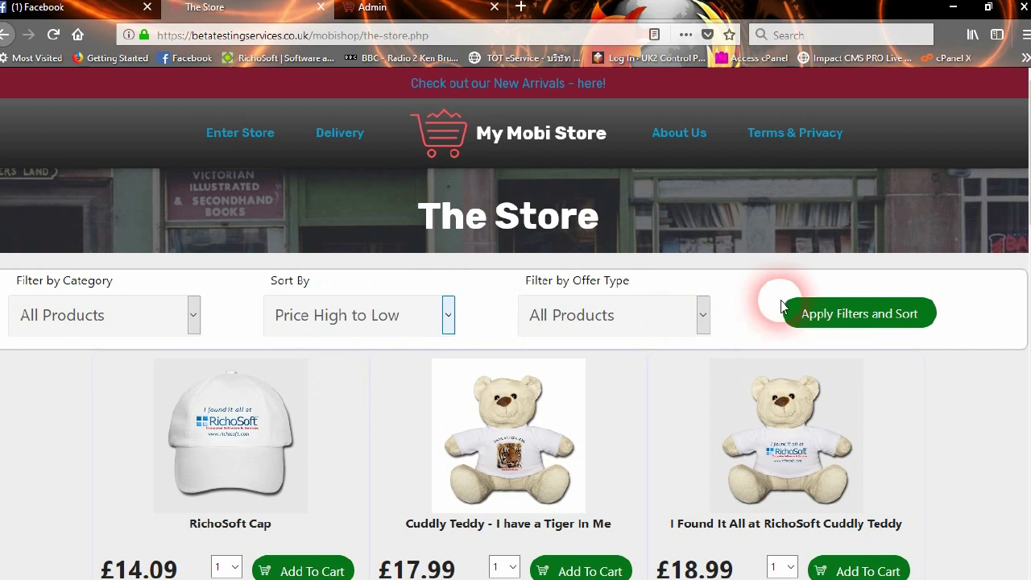
click(832, 312)
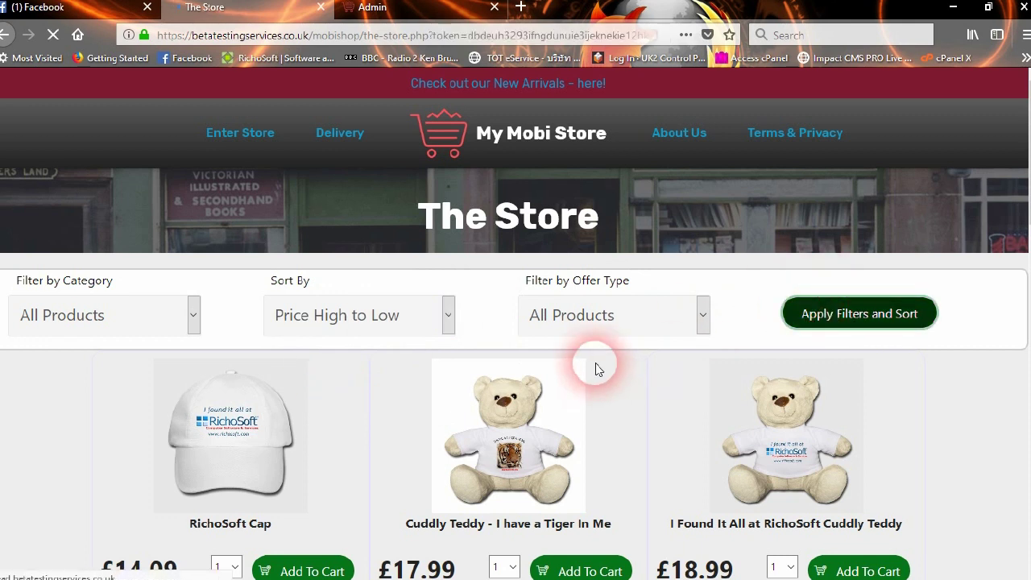
scroll(594, 363, down, 3)
scroll(506, 359, down, 5)
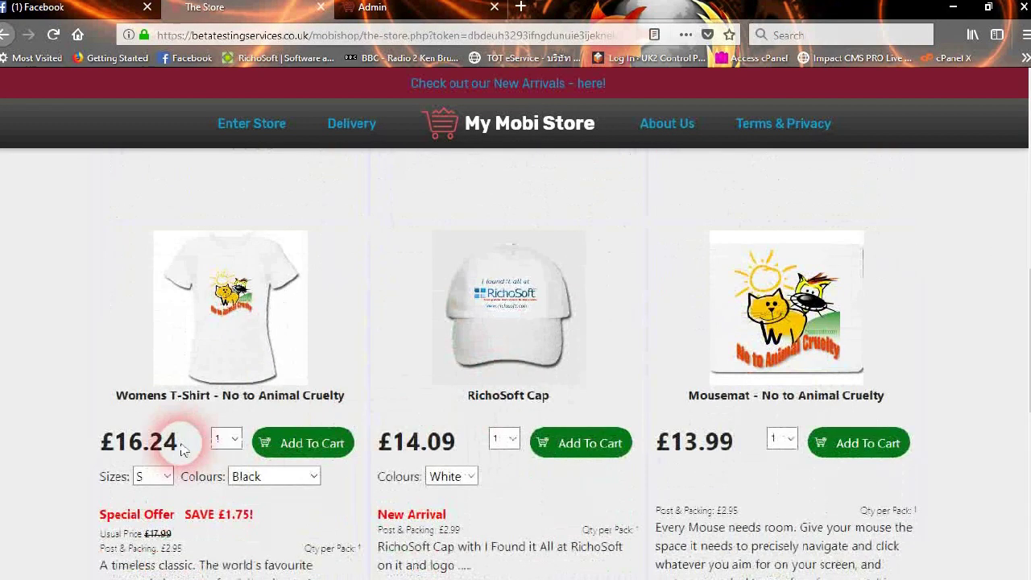
Step: Filter the product listing to the Cuddly Toys category and view the filtered products
scroll(660, 460, up, 7)
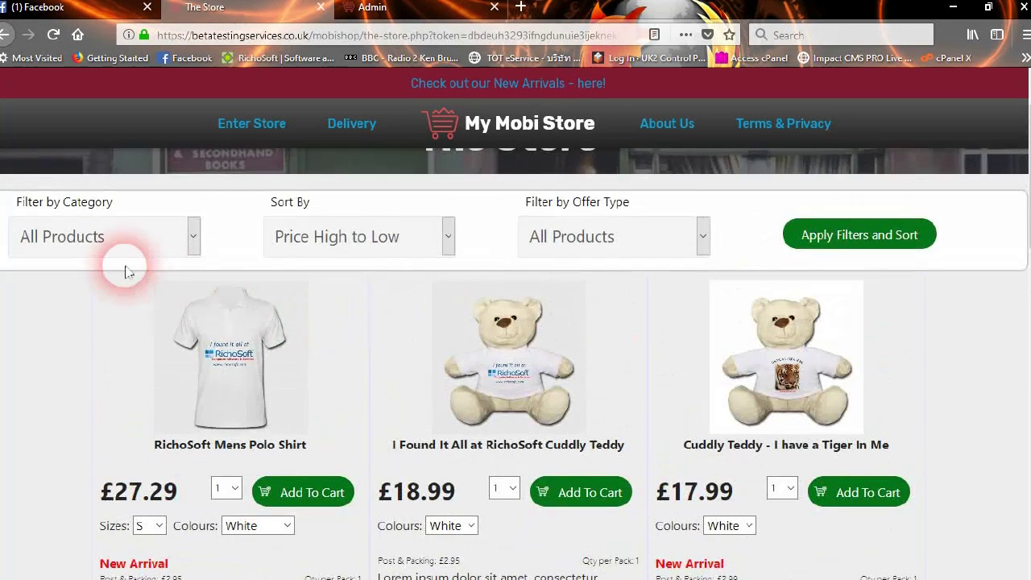
click(87, 237)
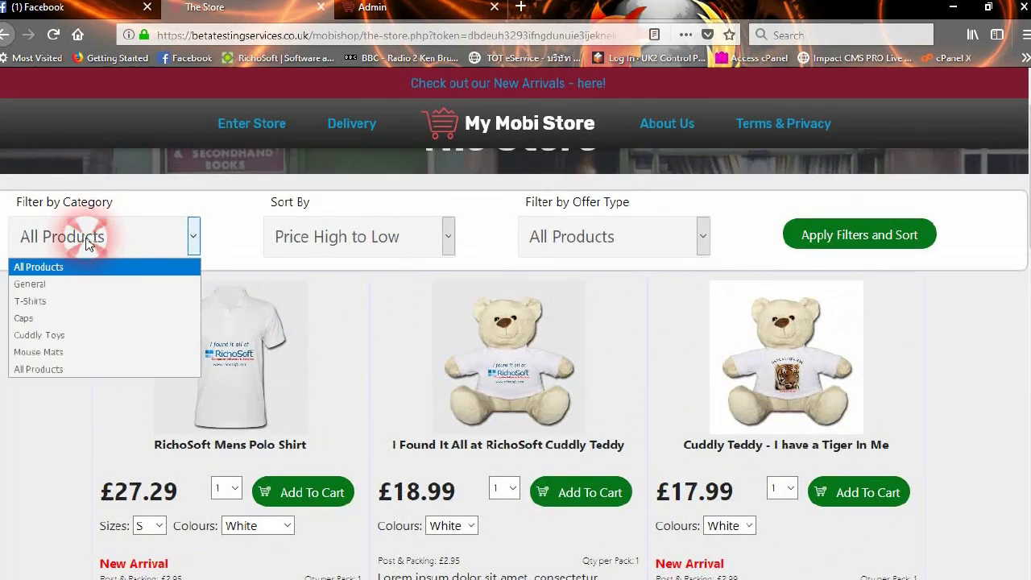
click(41, 333)
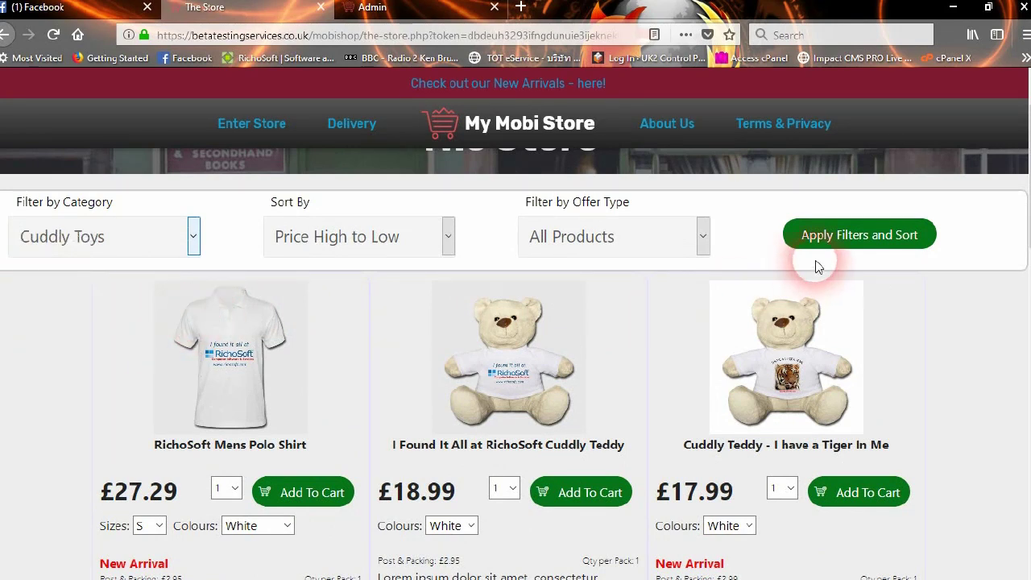
click(848, 242)
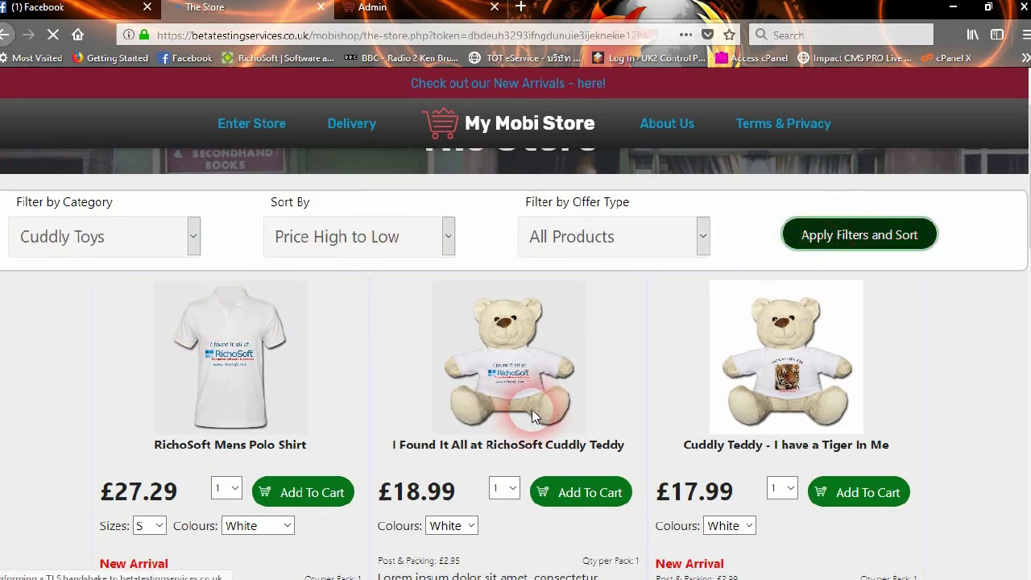
scroll(379, 427, down, 3)
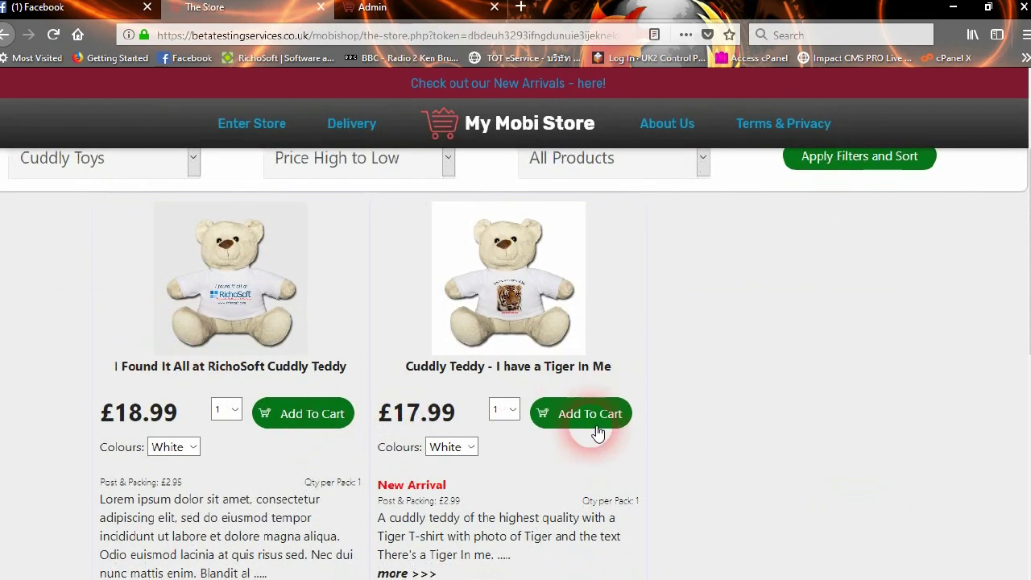
Step: Re-sort the Cuddly Toys listing by Price Low to High
scroll(410, 243, up, 3)
click(332, 316)
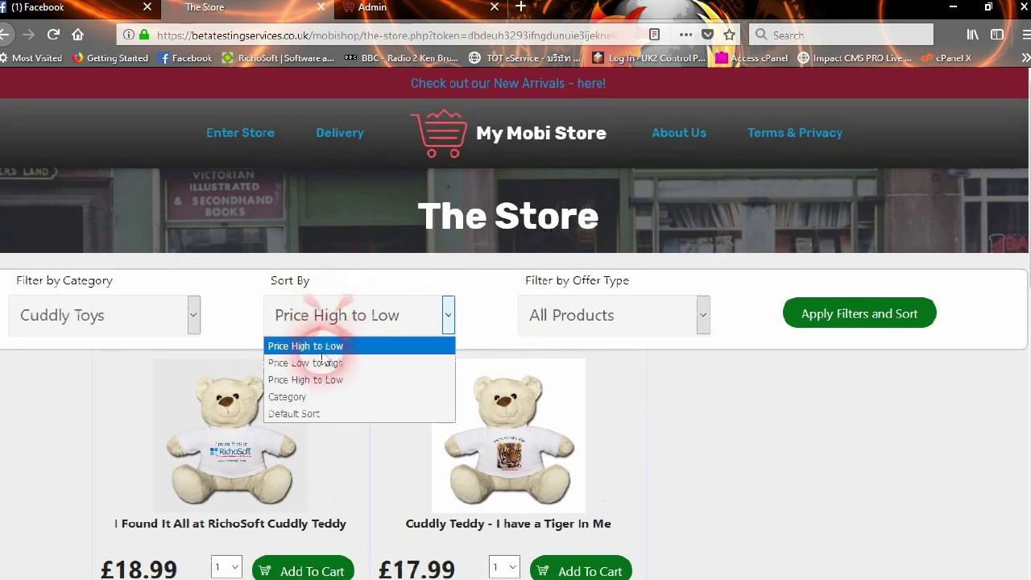
click(316, 364)
click(818, 316)
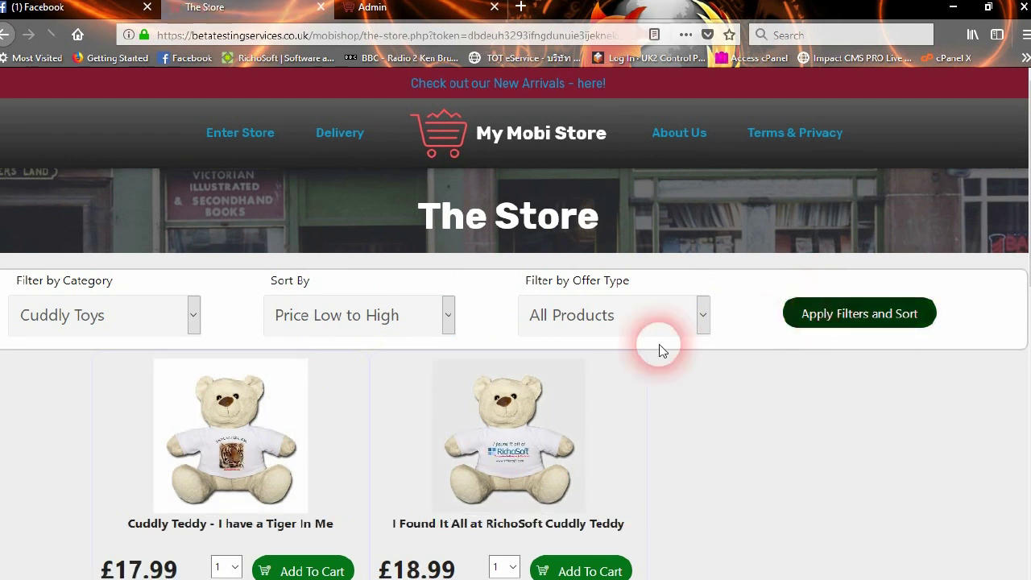
Step: Reset the store listing to the All Products category with Default Sort and apply the settings
click(70, 316)
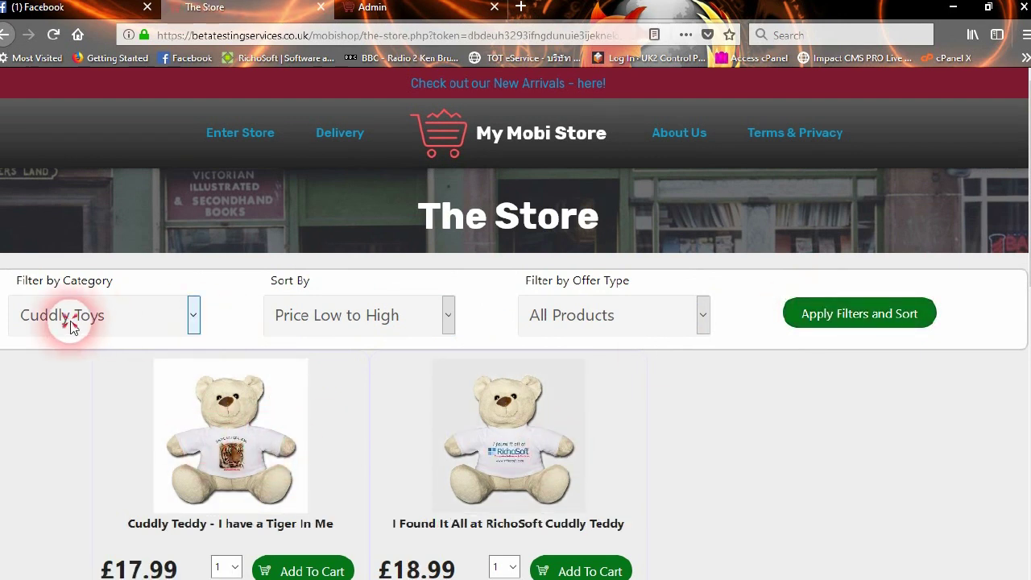
click(56, 451)
click(368, 315)
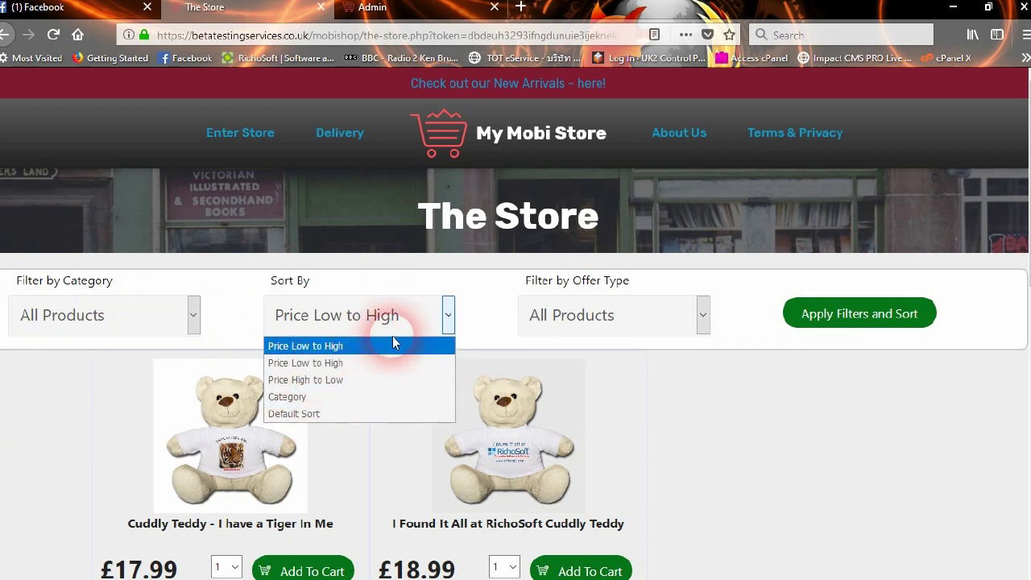
click(321, 414)
click(837, 314)
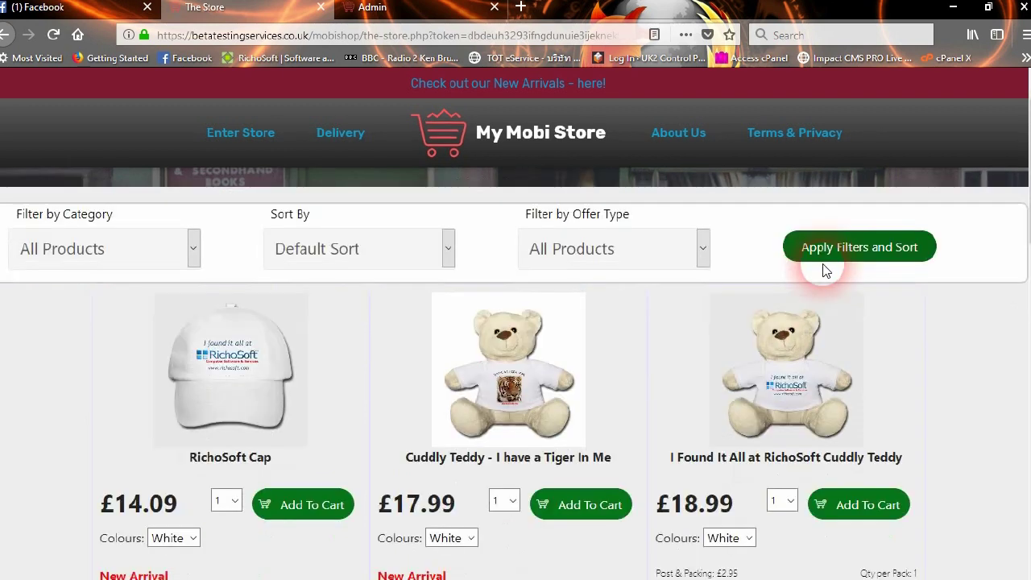
Step: Examine the complete product listing, its page numbering and the tax and VAT note beneath it
scroll(824, 266, down, 6)
scroll(822, 258, down, 4)
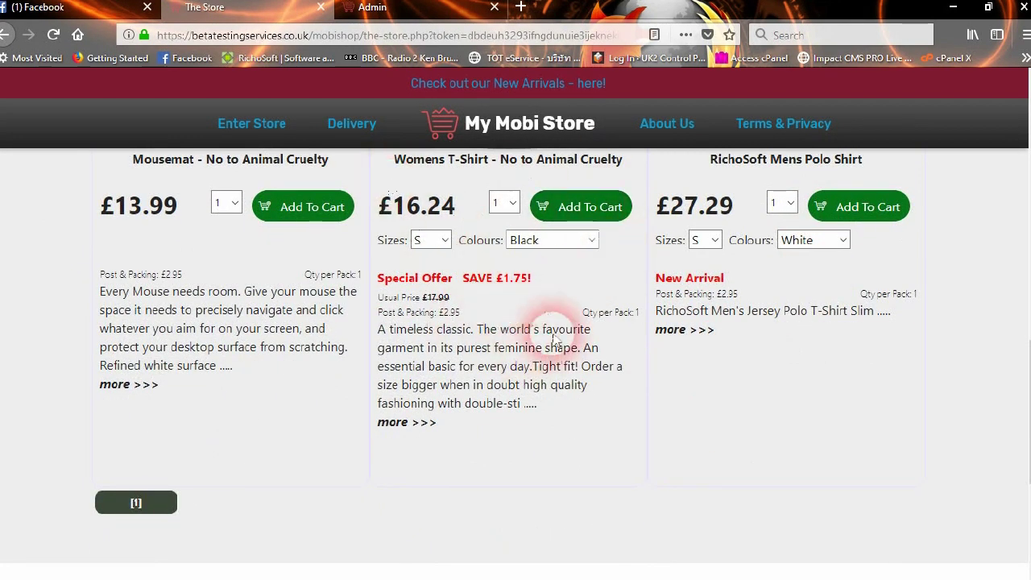
scroll(625, 321, up, 2)
scroll(612, 300, up, 2)
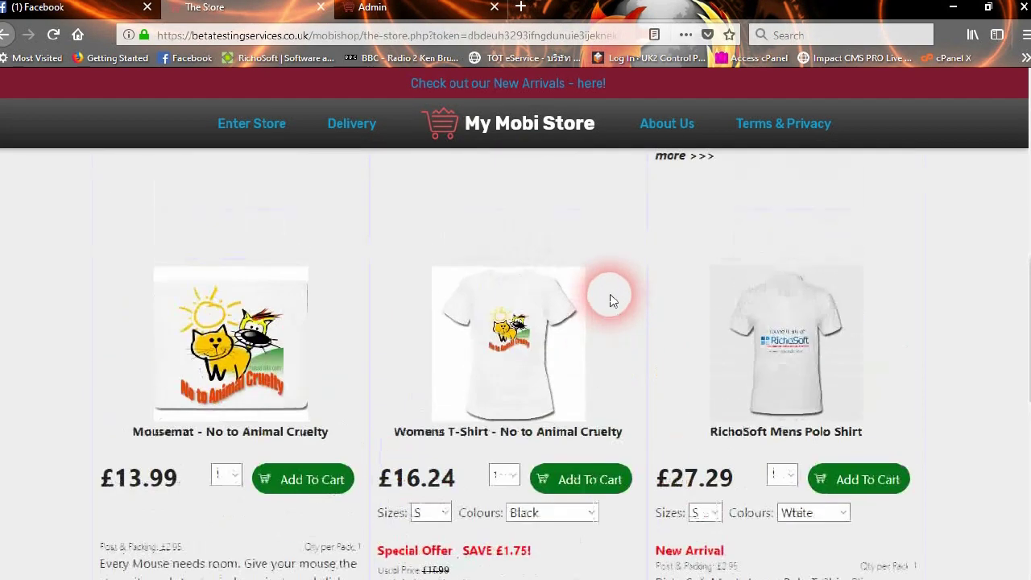
scroll(613, 300, down, 2)
scroll(610, 298, down, 4)
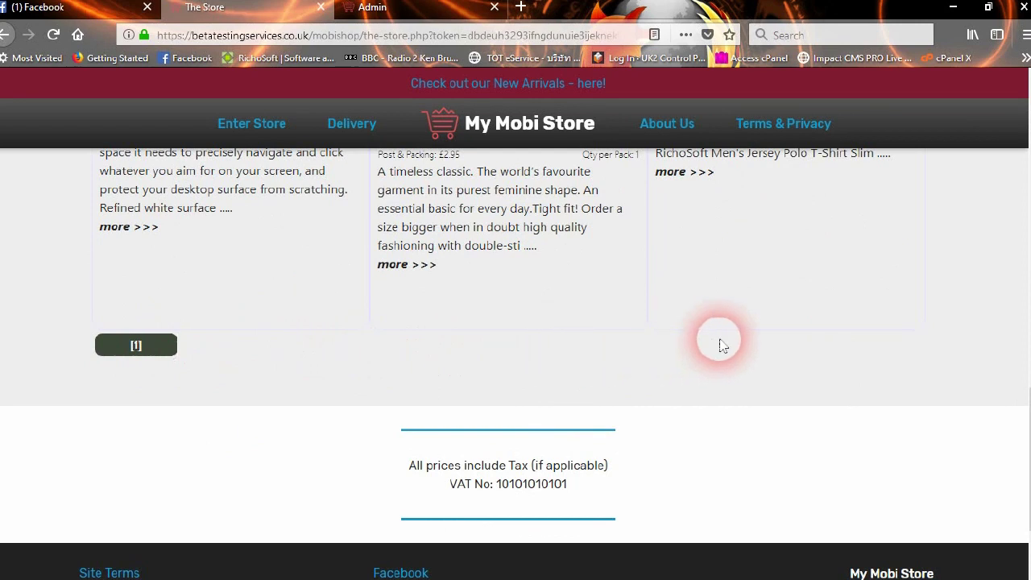
scroll(696, 285, up, 3)
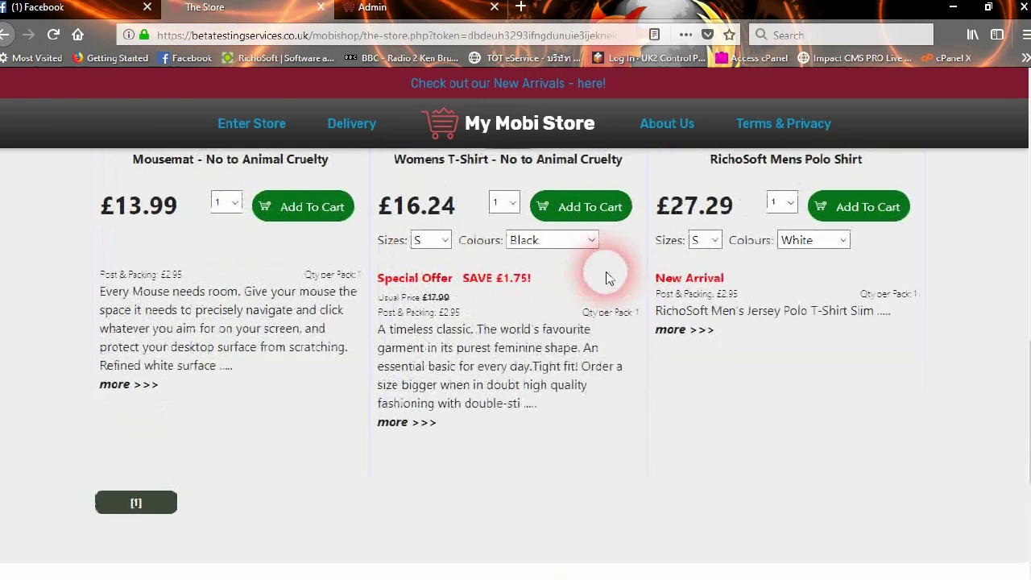
scroll(605, 276, down, 4)
drag(441, 408, 603, 407)
scroll(687, 310, up, 3)
scroll(683, 299, up, 8)
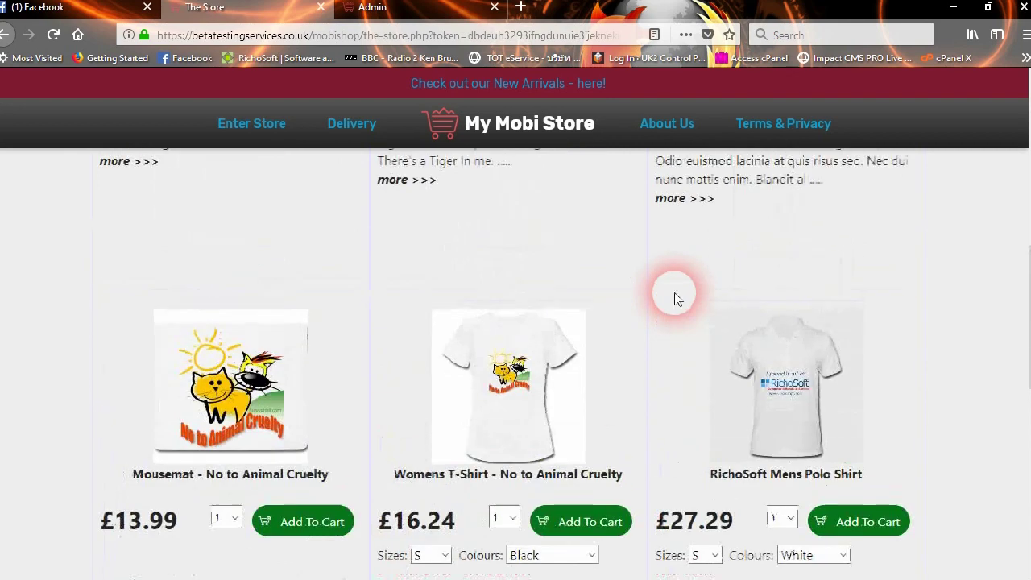
scroll(676, 297, up, 1)
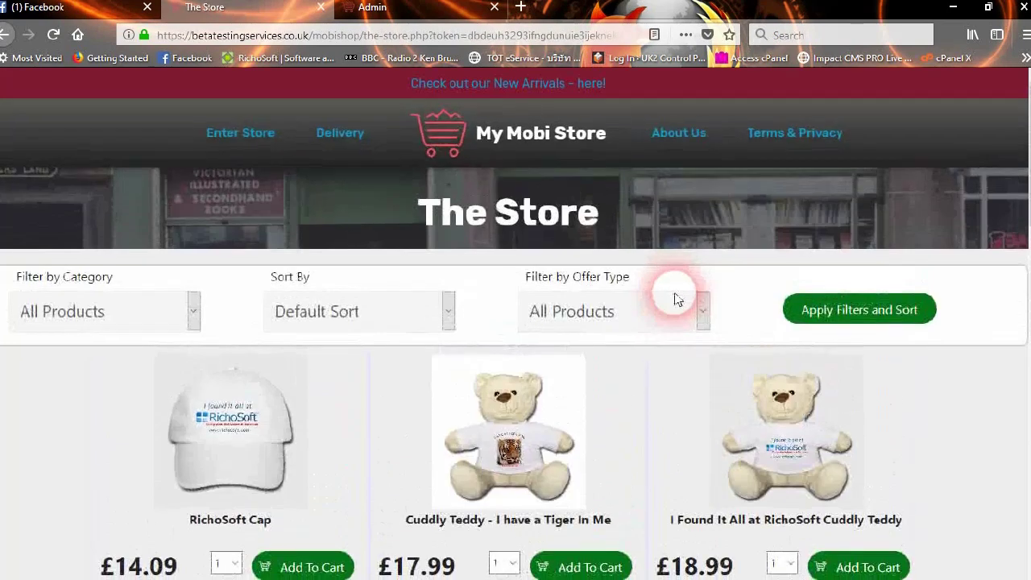
Step: View the full description and options of the RichoSoft Cap, and close its details
scroll(629, 293, down, 2)
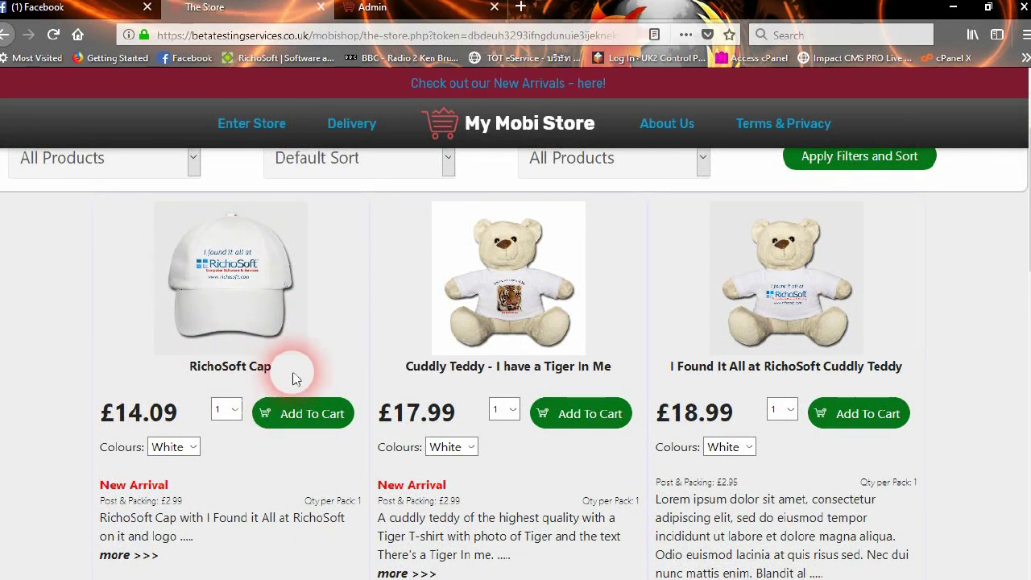
scroll(285, 374, down, 2)
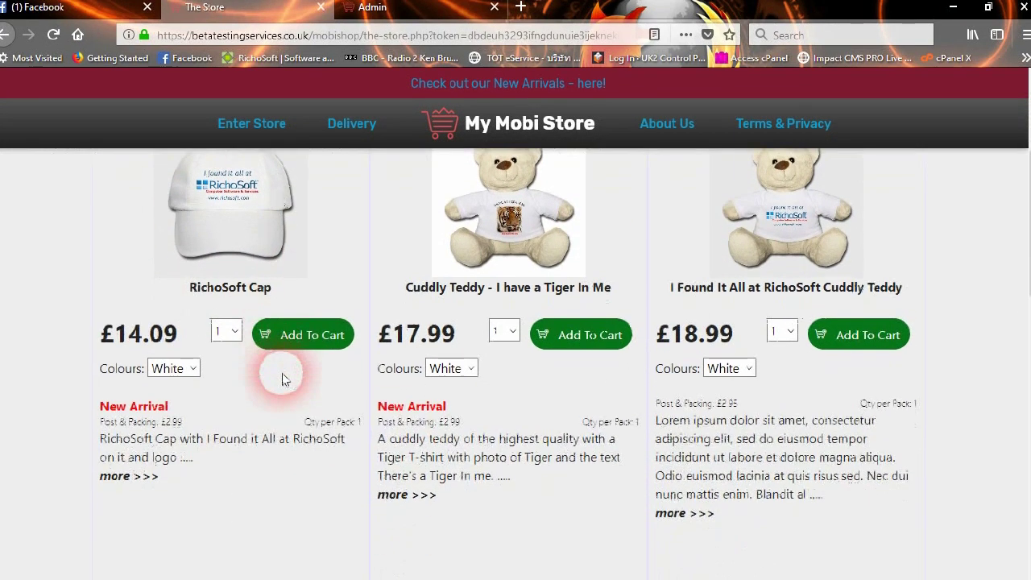
click(126, 480)
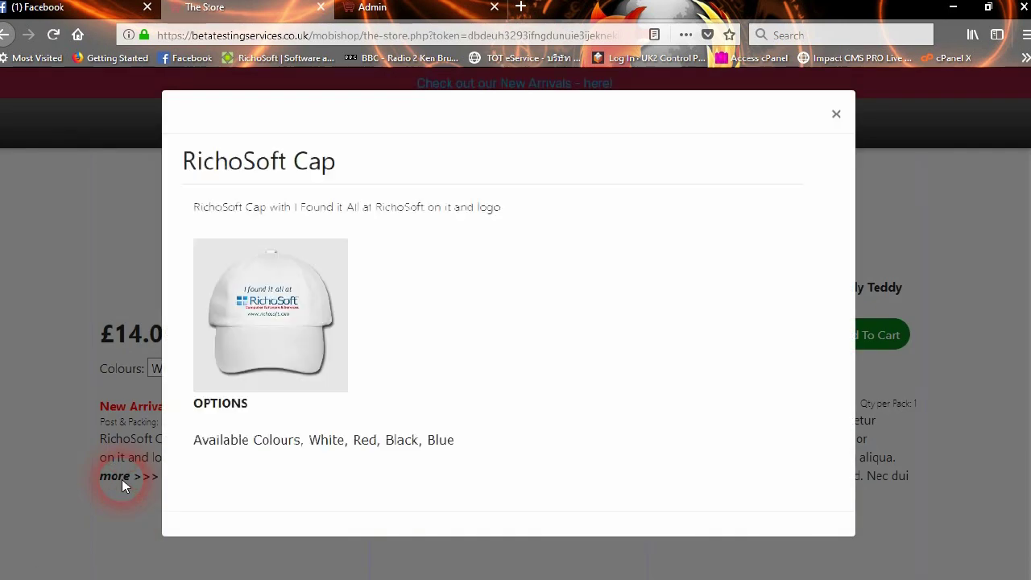
click(838, 114)
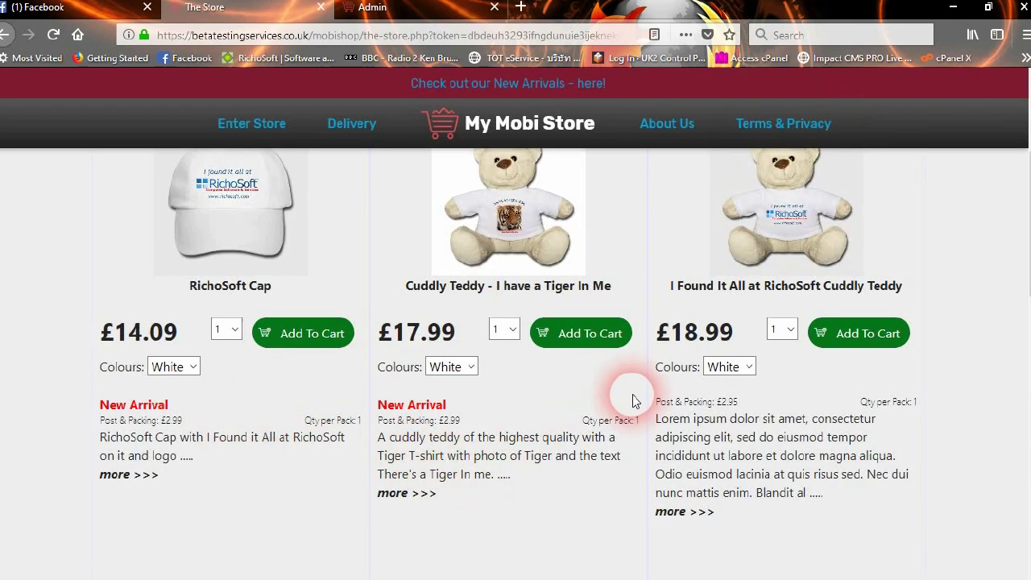
Step: Open the full details of the I Found It All at RichoSoft Cuddly Teddy and read its description and options
scroll(645, 396, down, 2)
click(670, 357)
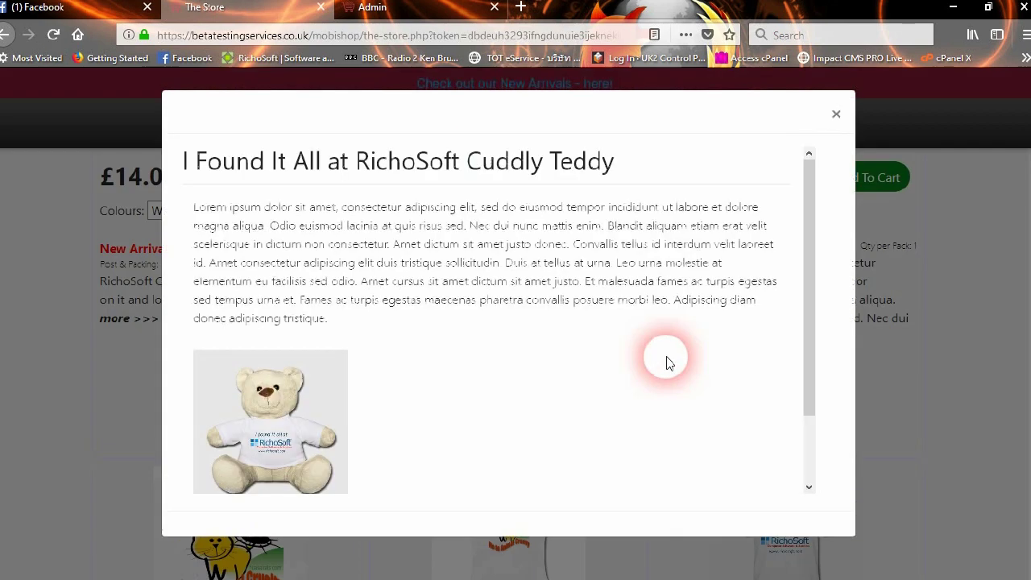
scroll(430, 315, down, 2)
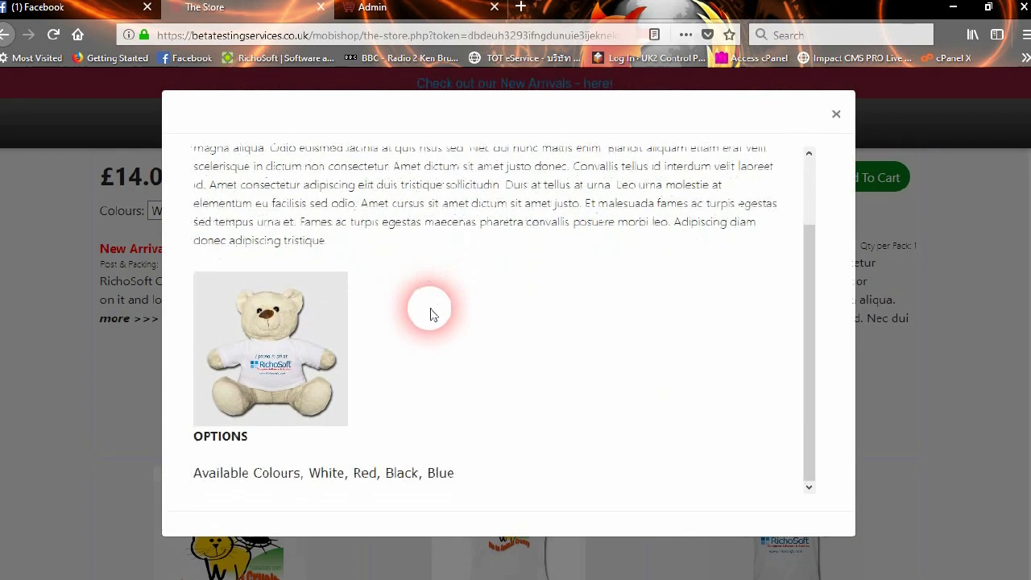
scroll(430, 315, up, 2)
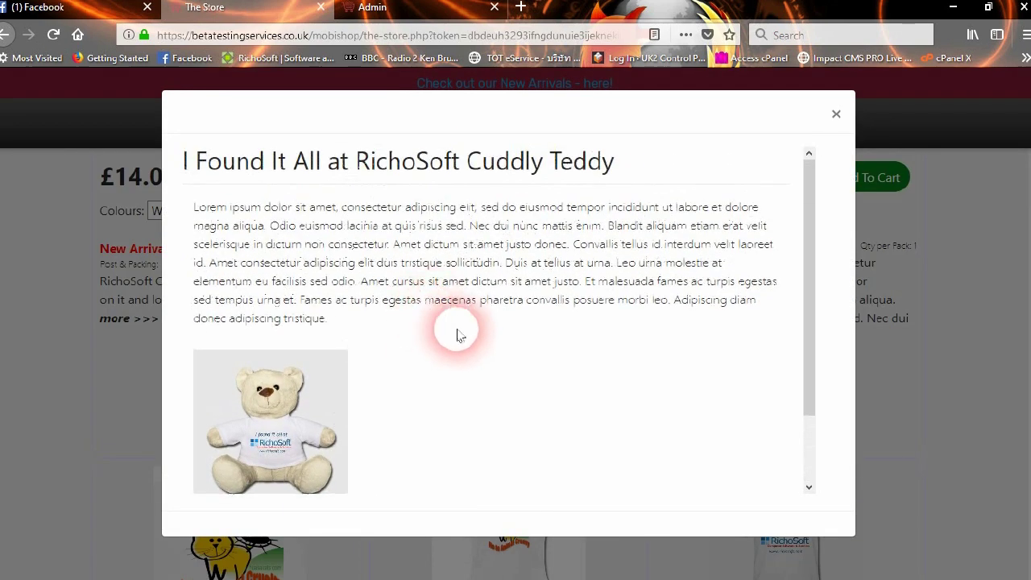
Step: Close the teddy's details and look over both rows of products in the store listing
click(835, 115)
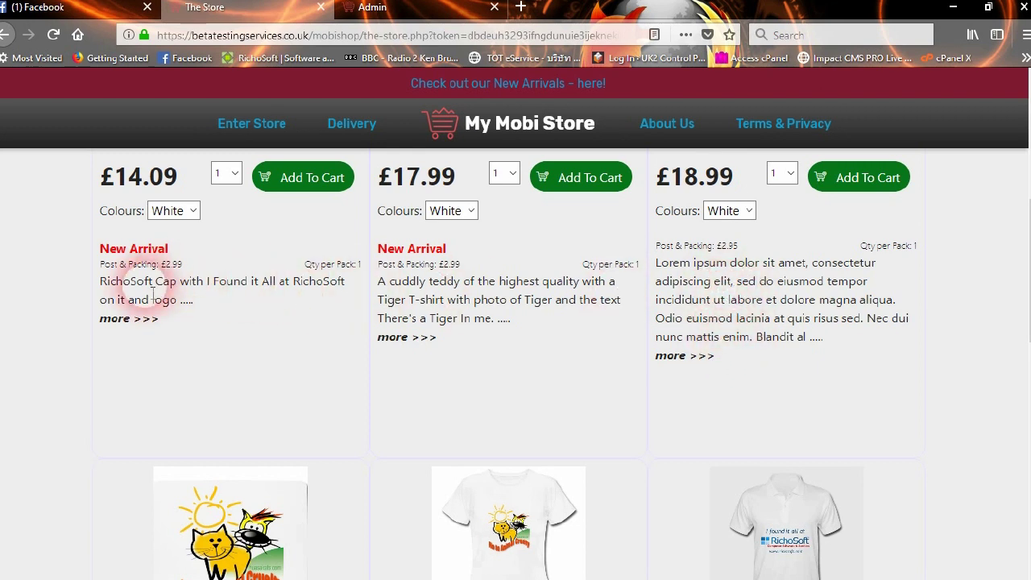
scroll(440, 341, down, 7)
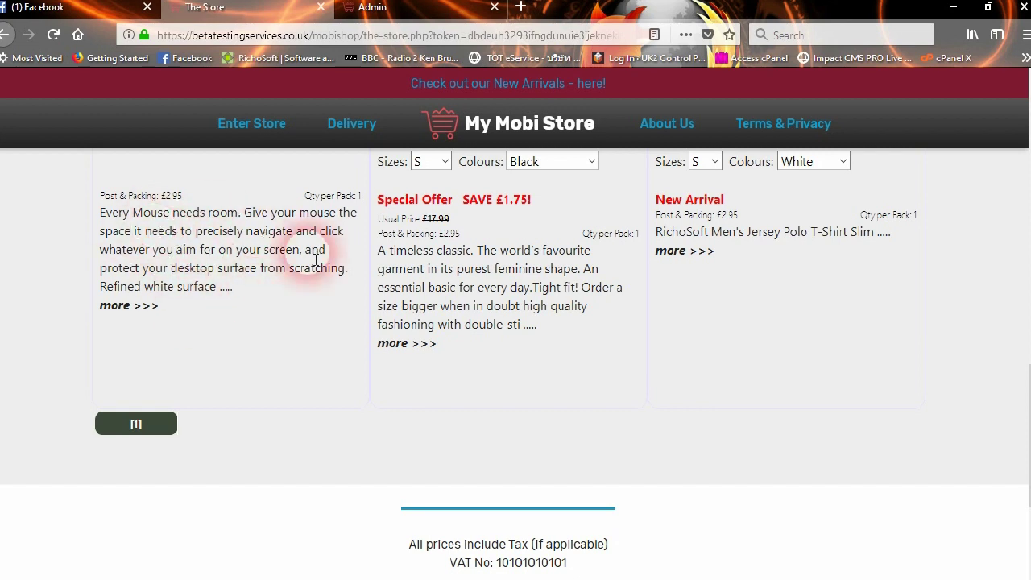
scroll(606, 345, up, 7)
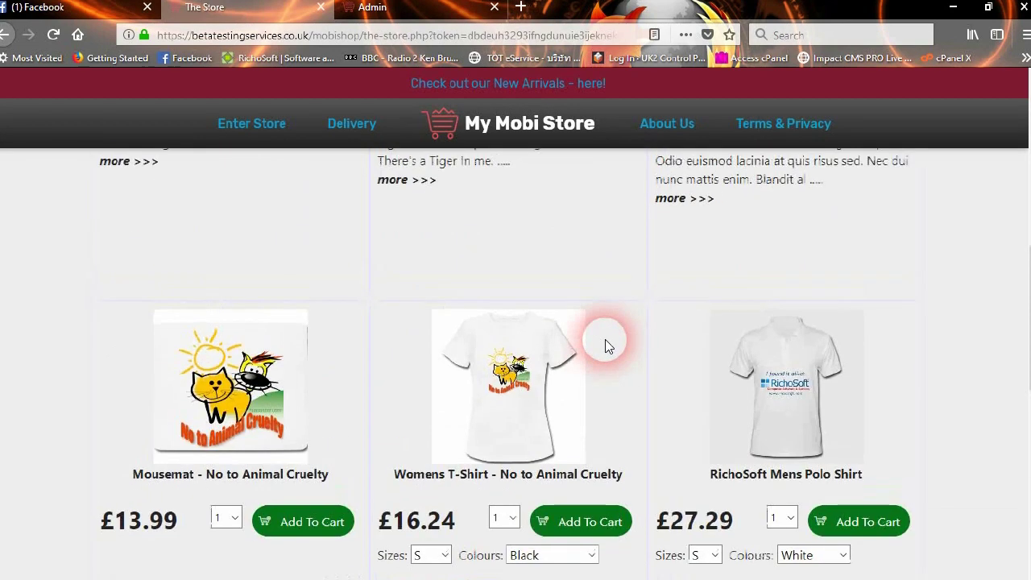
scroll(605, 339, up, 2)
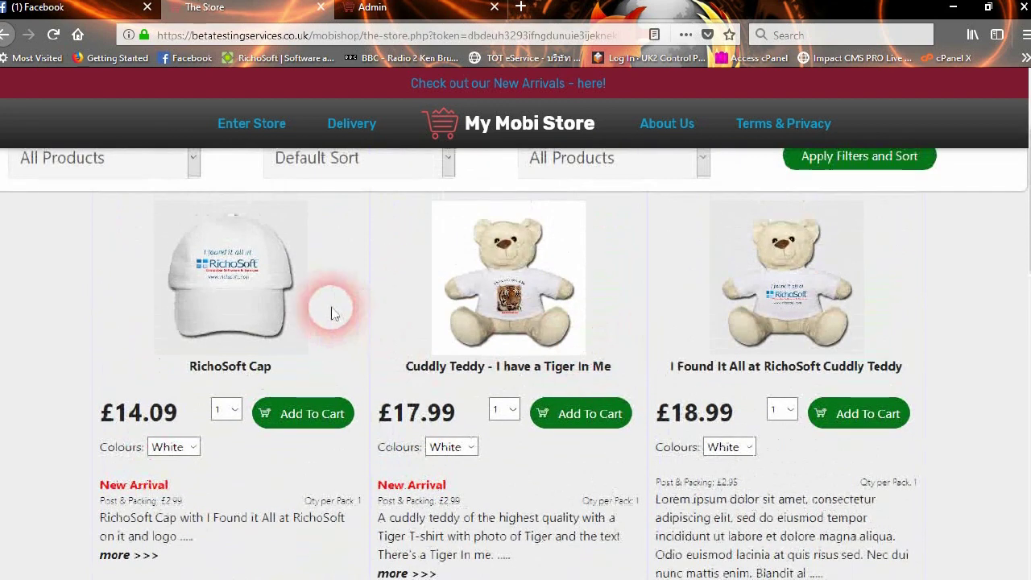
scroll(245, 388, down, 1)
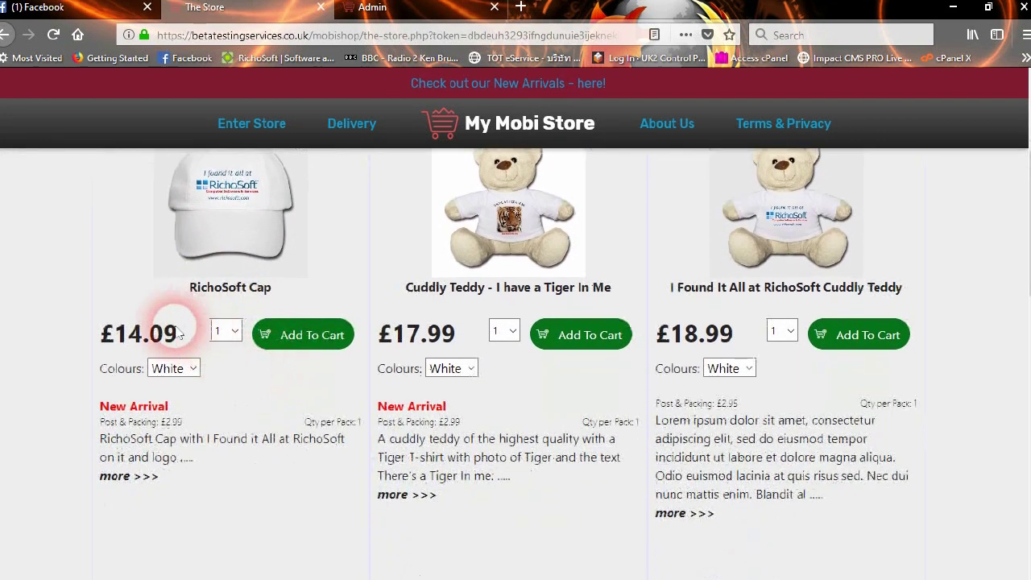
Step: View the quantity choices offered for the RichoSoft Cap and the two cuddly teddies
click(232, 334)
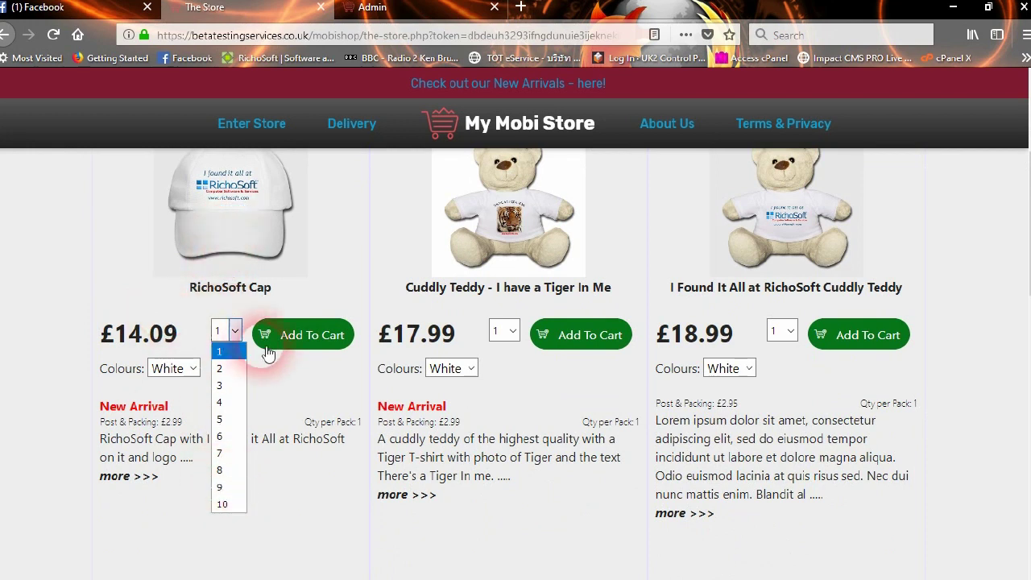
click(125, 262)
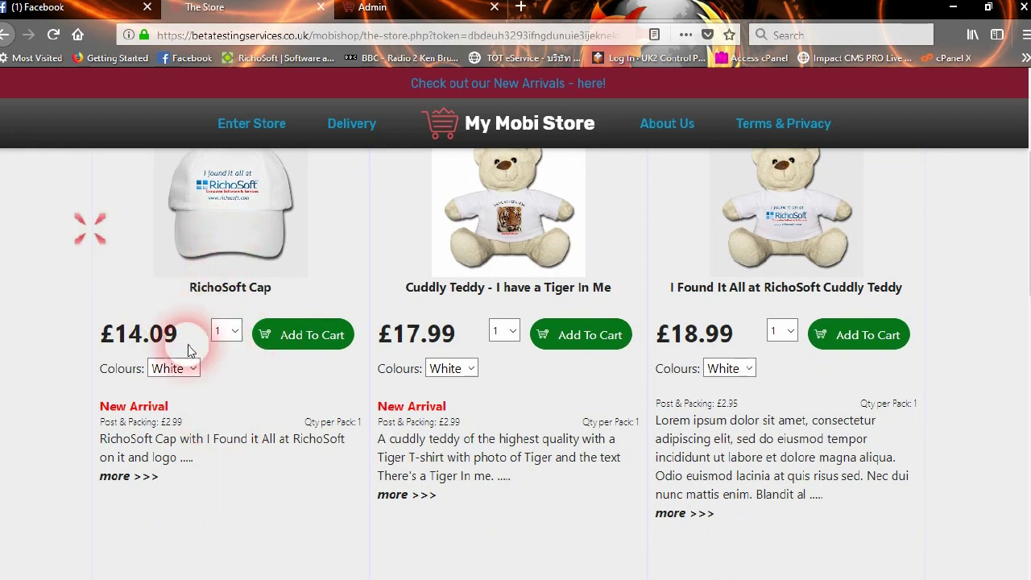
click(225, 331)
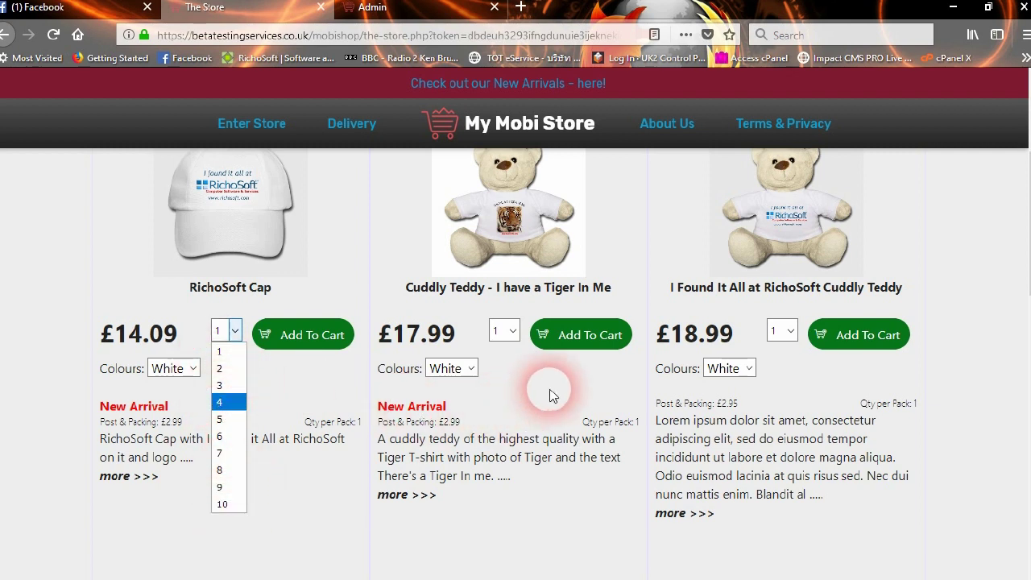
click(508, 333)
click(508, 333)
click(792, 336)
click(793, 337)
Step: View the quantity choices offered for the RichoSoft Mens Polo Shirt, the Womens T-Shirt and the Mousemat
scroll(792, 336, down, 5)
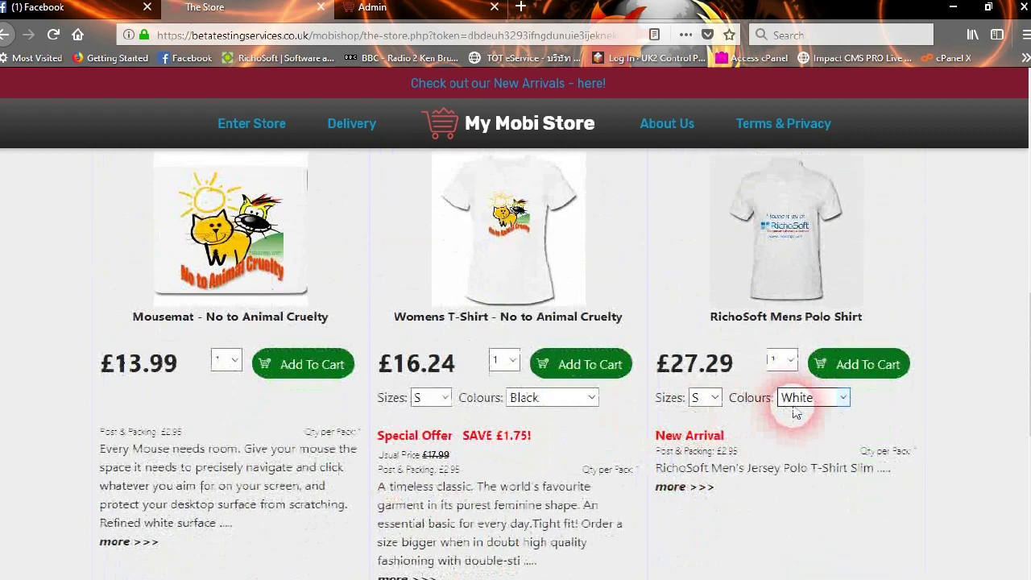
click(790, 362)
click(788, 363)
click(512, 360)
click(513, 361)
click(214, 365)
click(230, 365)
click(231, 365)
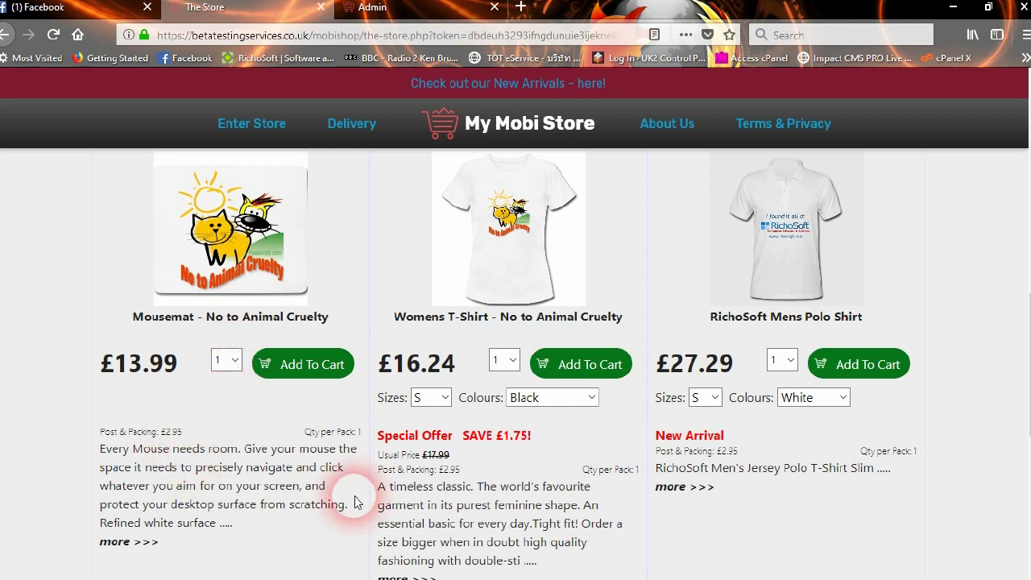
Step: Check the Mousemat's quantity choices again and return to the first row of products
scroll(355, 501, down, 3)
scroll(315, 495, up, 4)
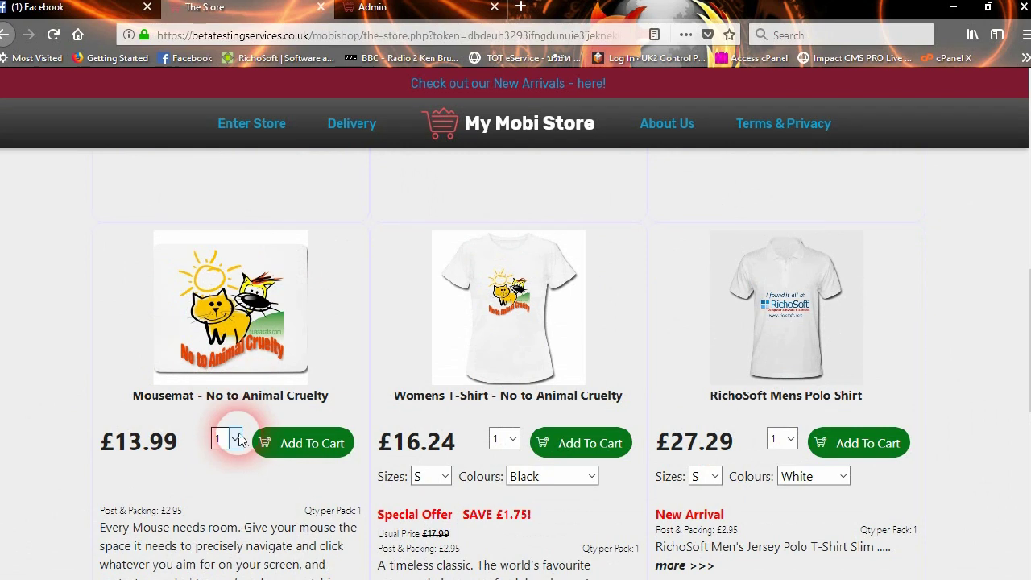
click(234, 342)
click(228, 439)
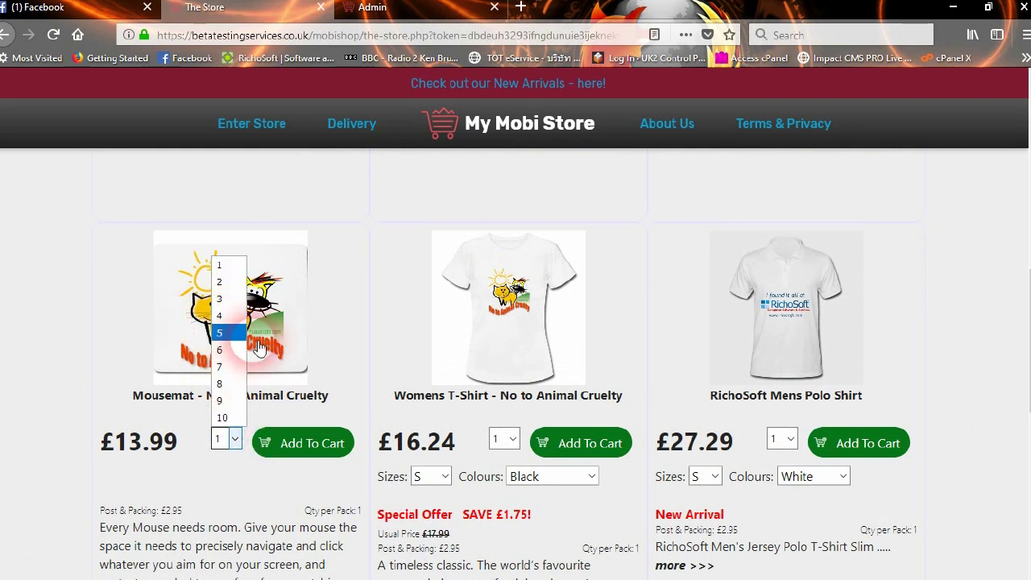
scroll(430, 380, up, 6)
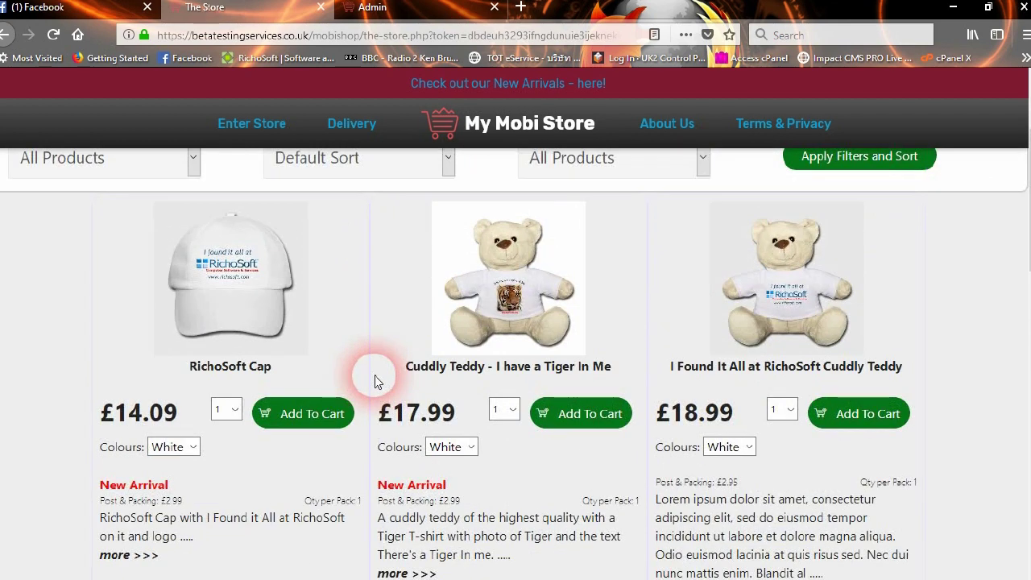
Step: Compare the size and colour options across the products and view the RichoSoft Cap's colour choices
scroll(375, 375, down, 2)
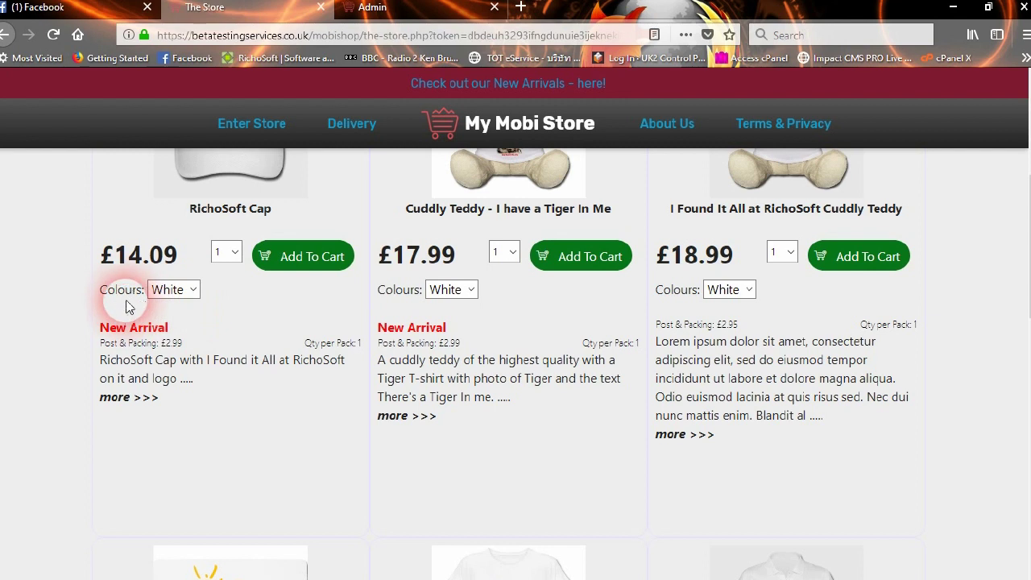
scroll(310, 458, down, 4)
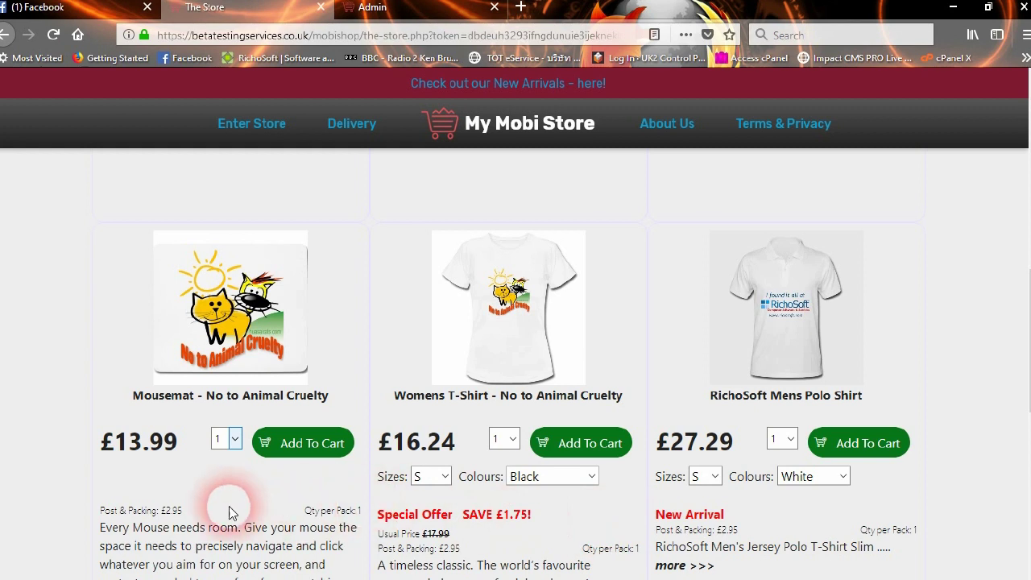
scroll(229, 513, up, 4)
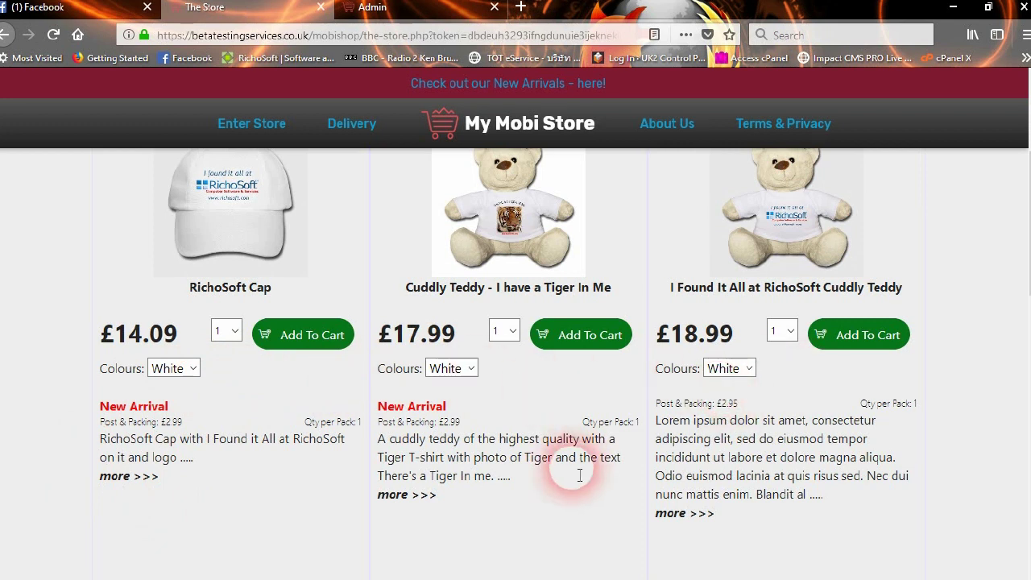
scroll(573, 480, down, 2)
scroll(568, 482, down, 3)
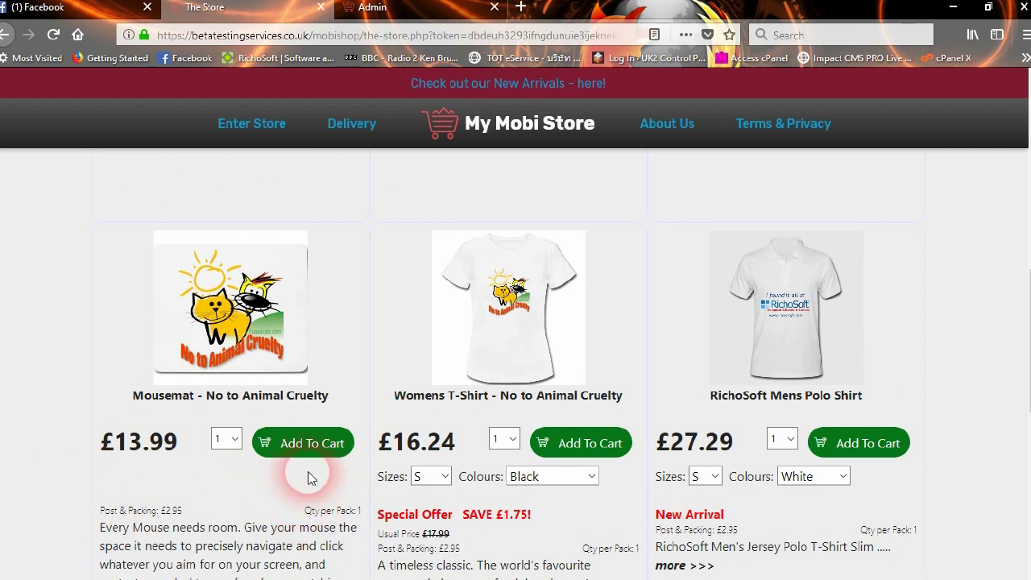
scroll(295, 350, up, 5)
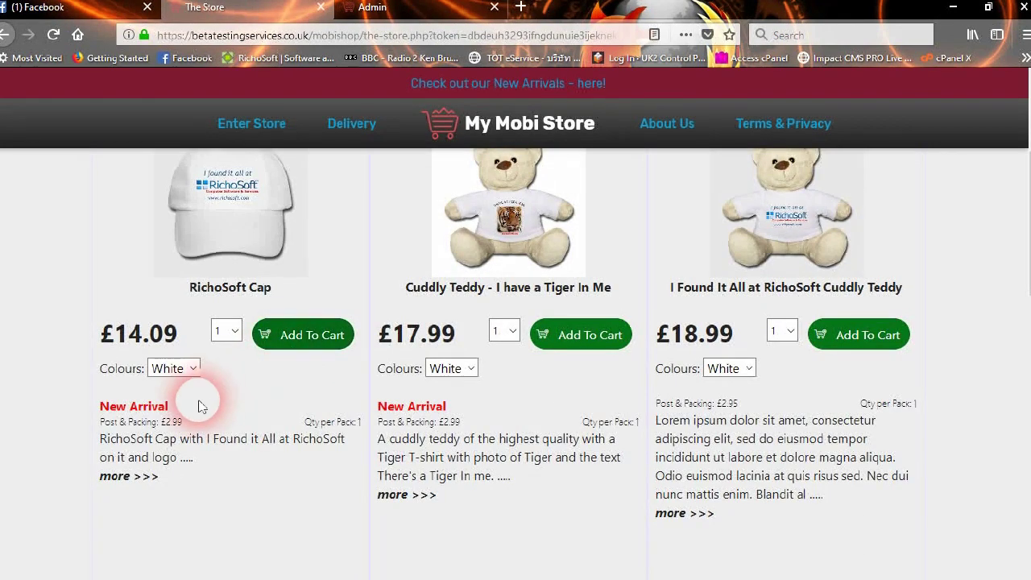
click(190, 368)
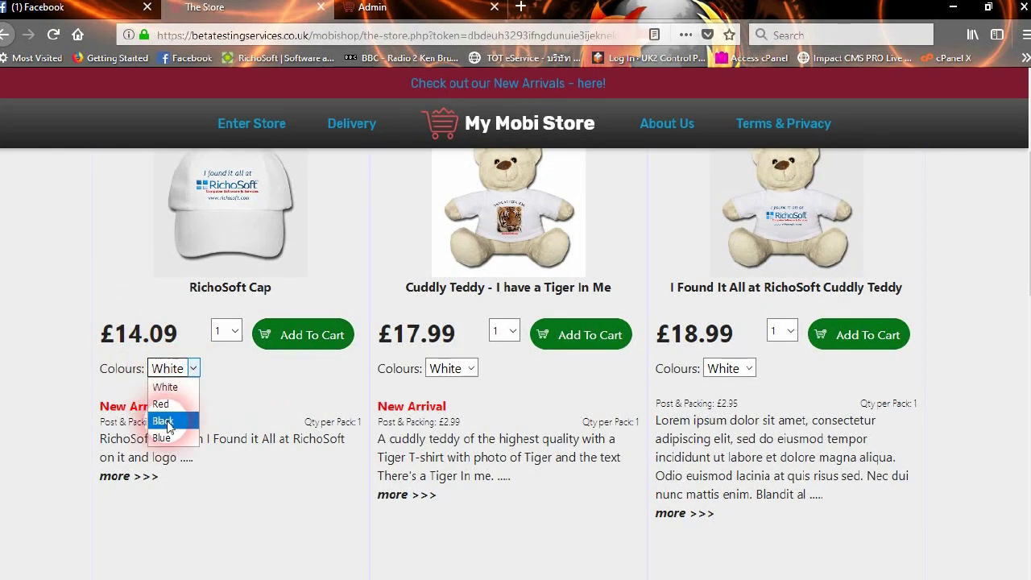
click(240, 418)
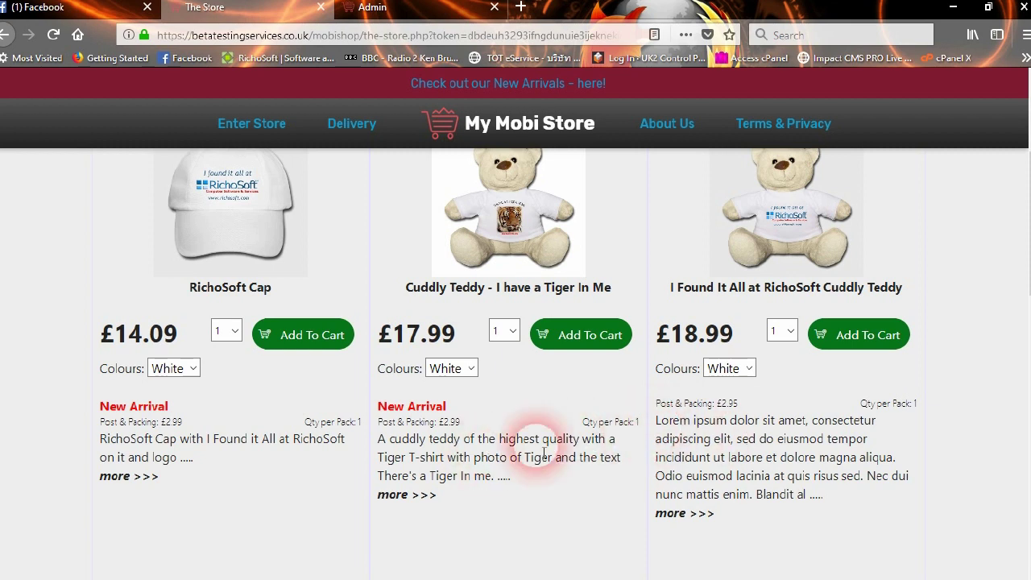
Step: Highlight the RichoSoft Cap's New Arrival label, and the Womens T-Shirt's special offer saving and usual price
drag(173, 408, 92, 408)
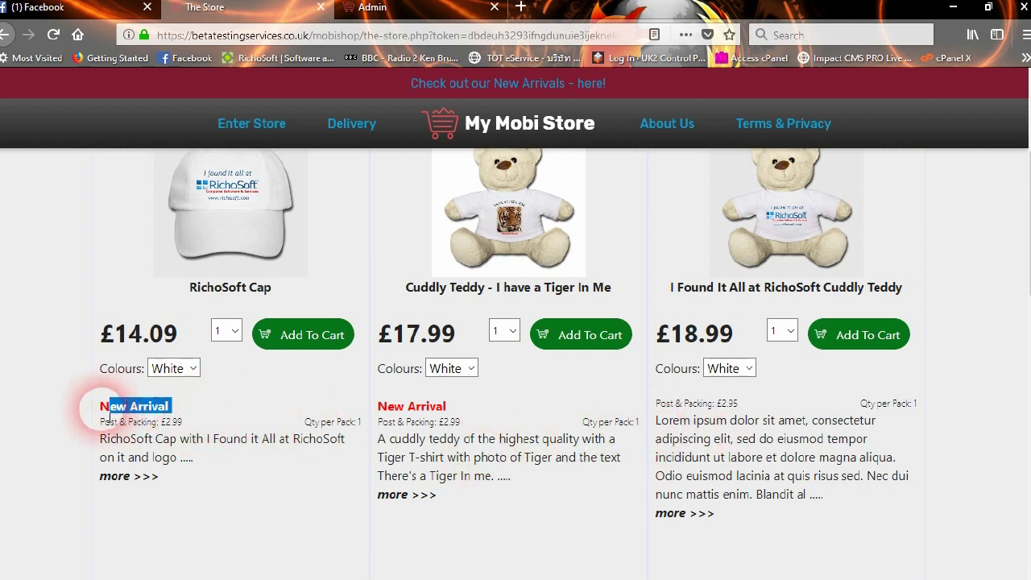
scroll(197, 425, down, 4)
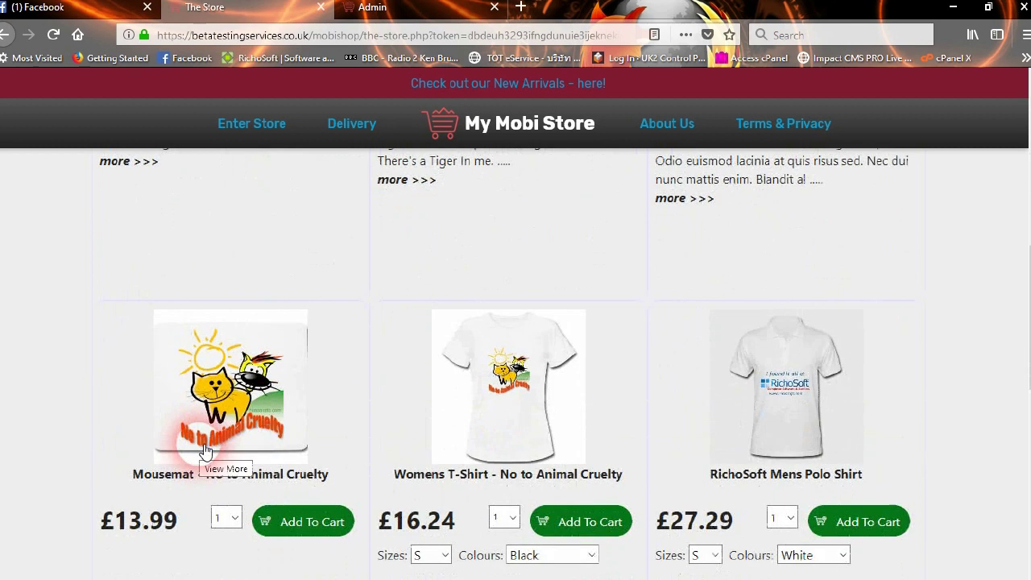
scroll(206, 449, down, 5)
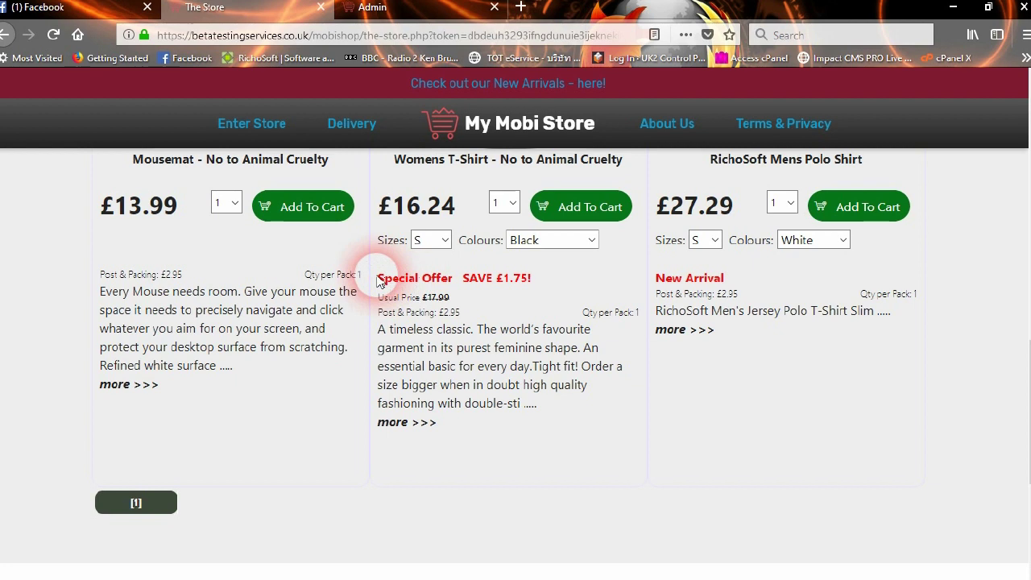
drag(378, 281, 529, 281)
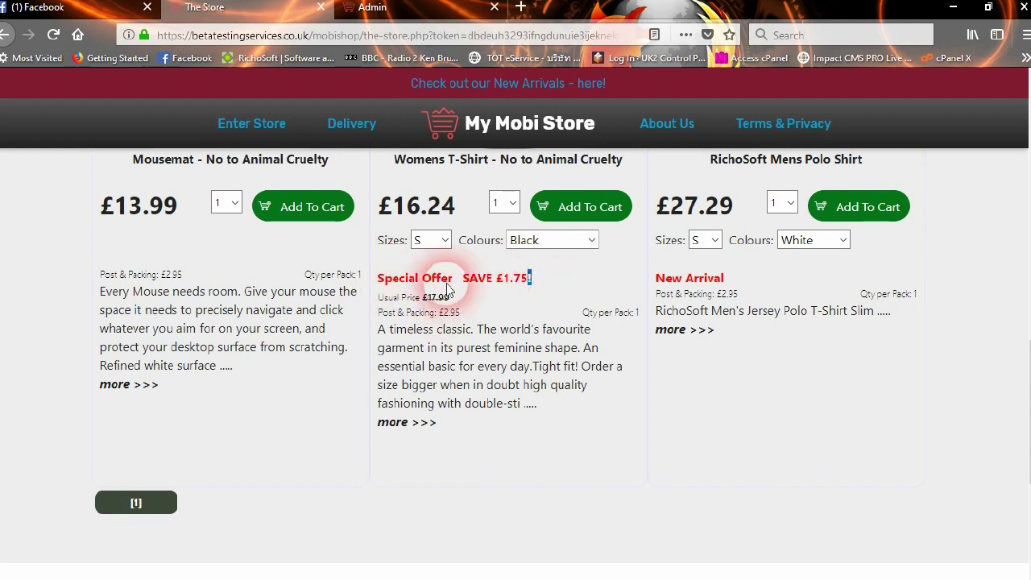
drag(471, 284, 536, 288)
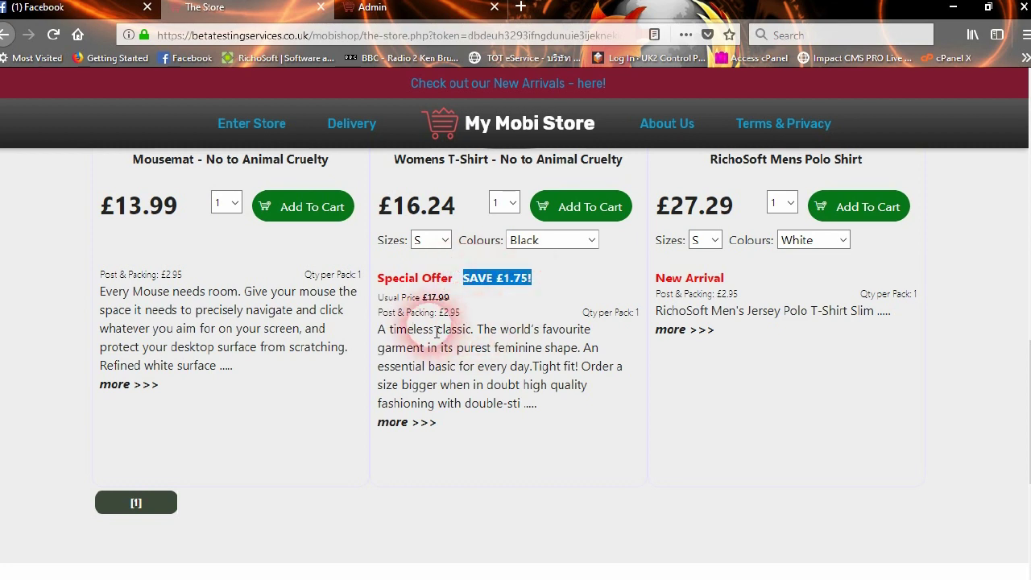
drag(378, 298, 451, 299)
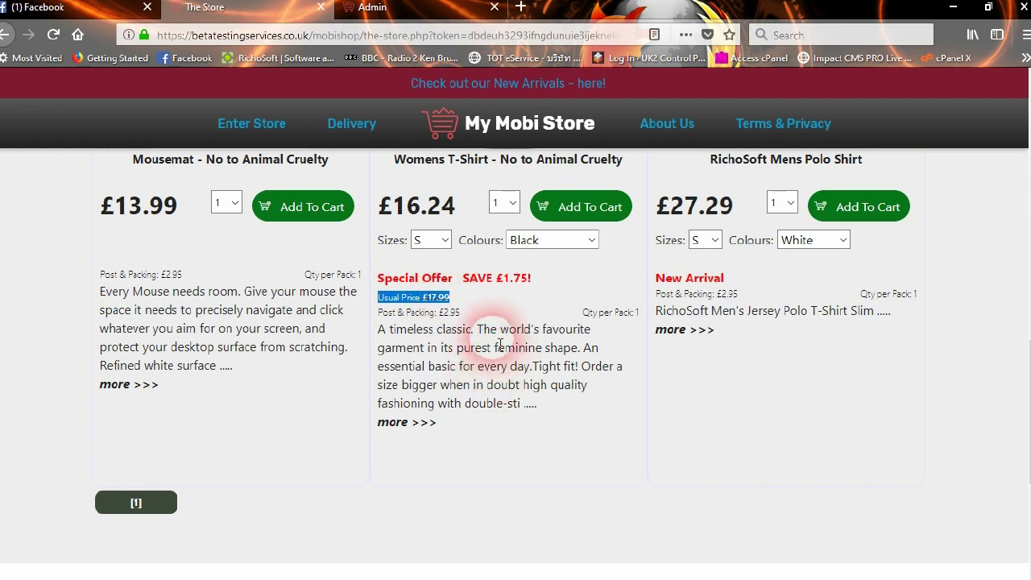
Step: Highlight the post and packing charge and quantity per pack of the RichoSoft Cap, and clear the selection
scroll(438, 396, up, 6)
scroll(226, 246, up, 1)
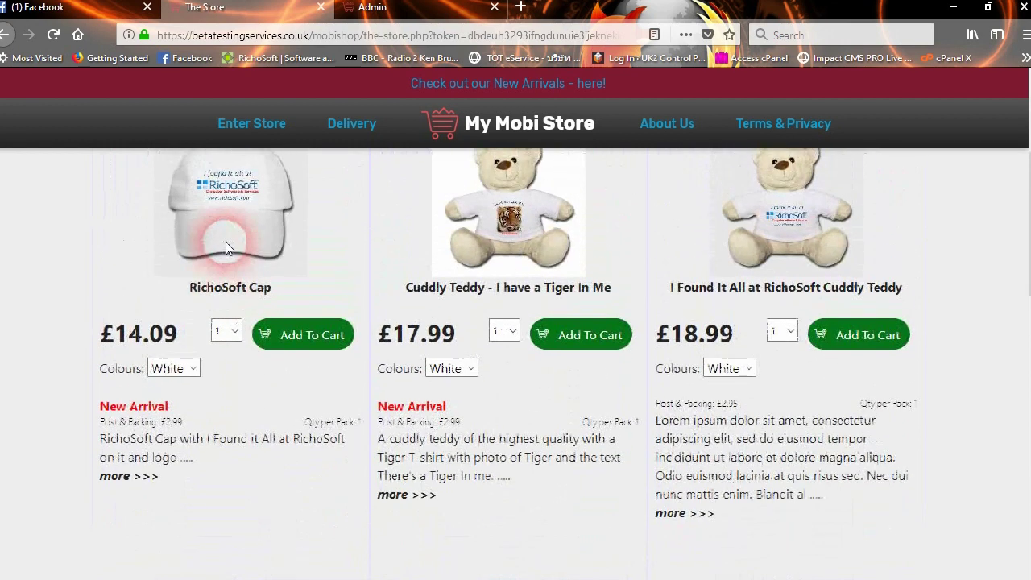
scroll(294, 306, down, 1)
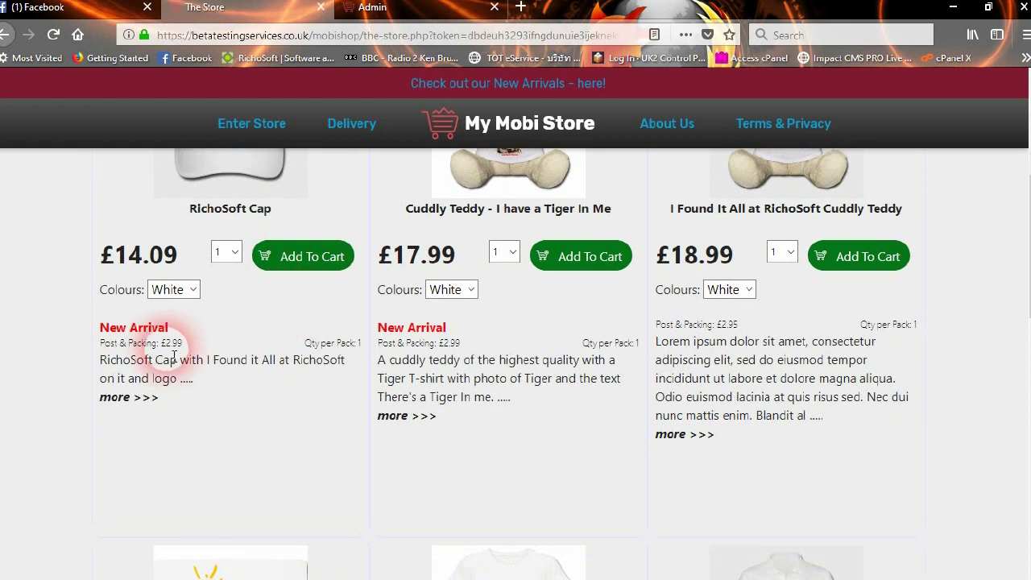
drag(174, 353, 133, 352)
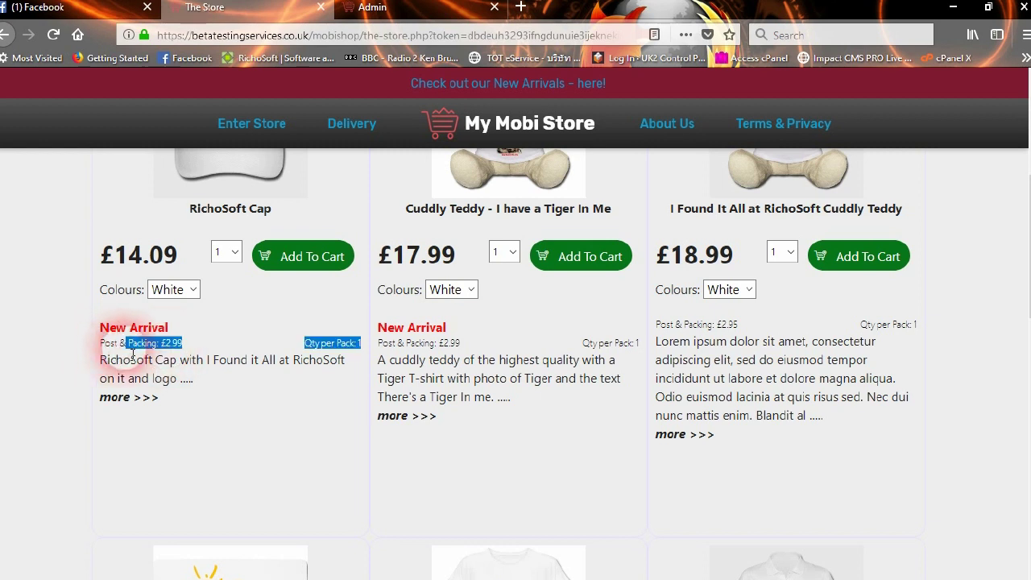
click(196, 341)
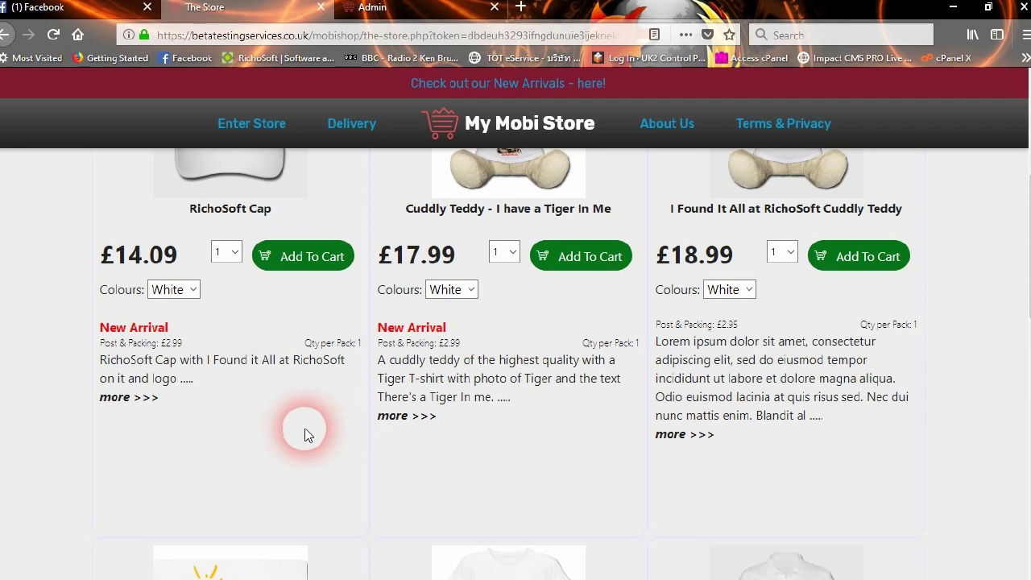
Step: Choose Blue as the RichoSoft Cap's colour and add one cap to the cart
scroll(305, 435, up, 3)
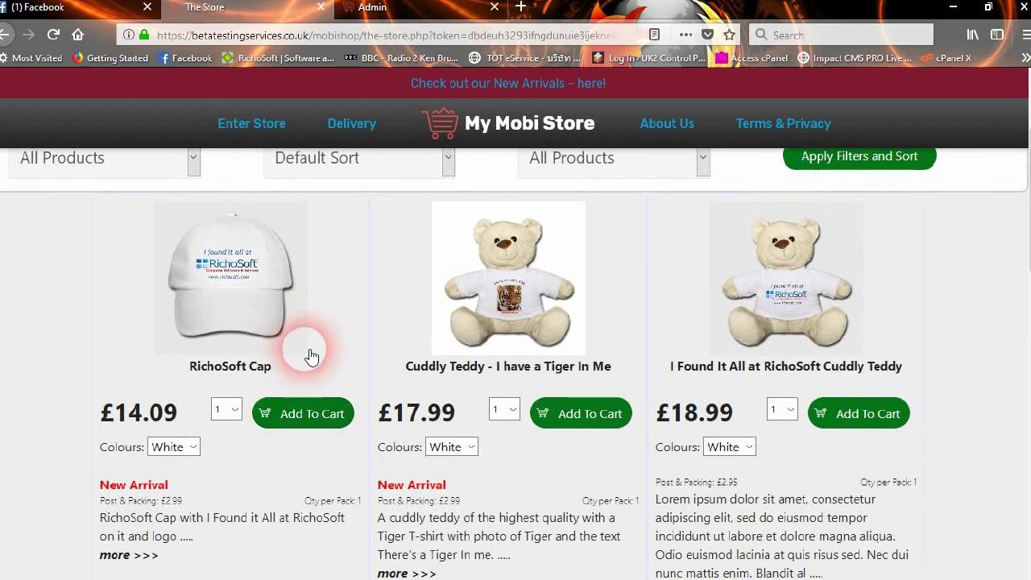
scroll(314, 354, down, 2)
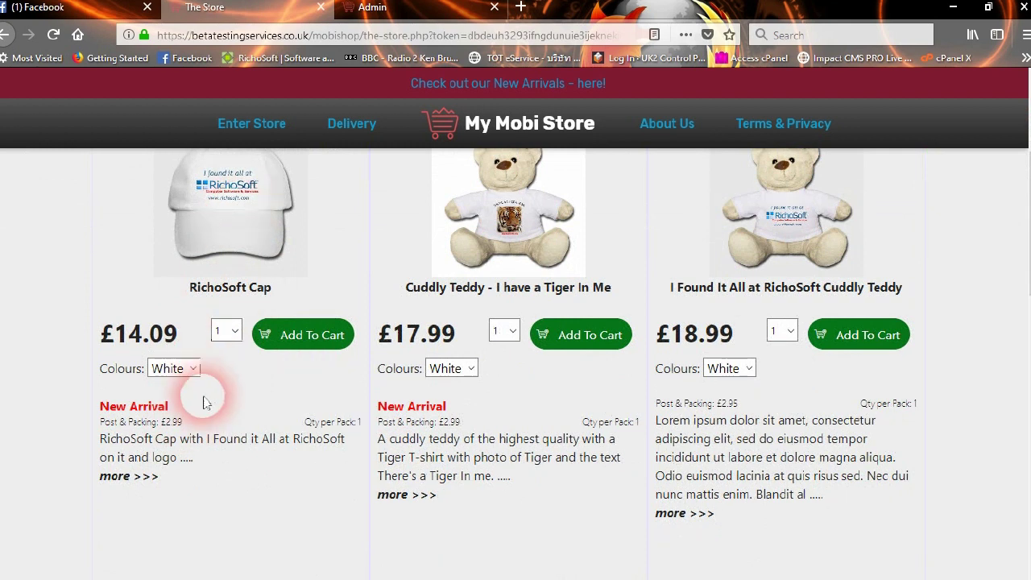
click(192, 372)
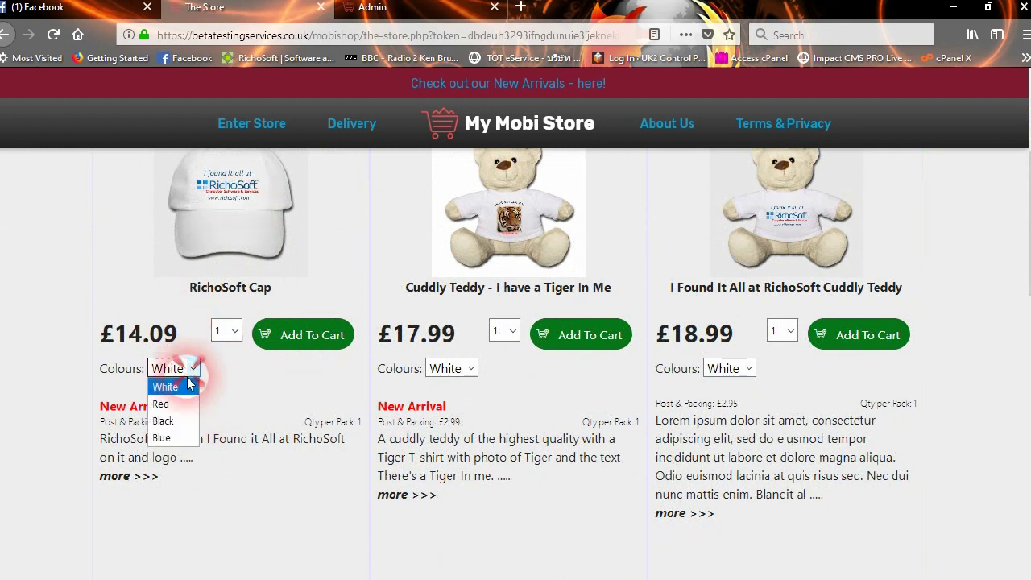
click(170, 439)
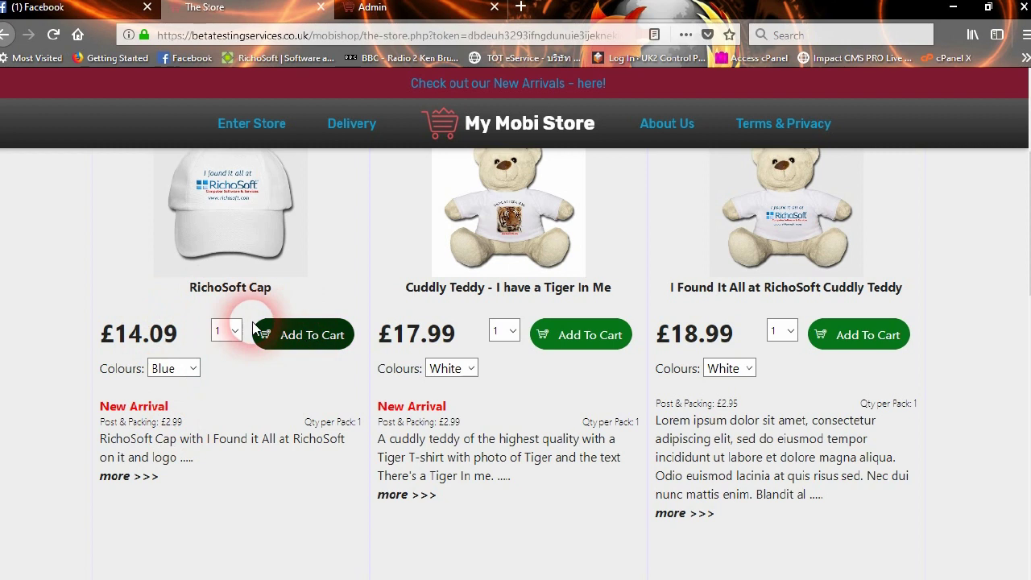
click(319, 338)
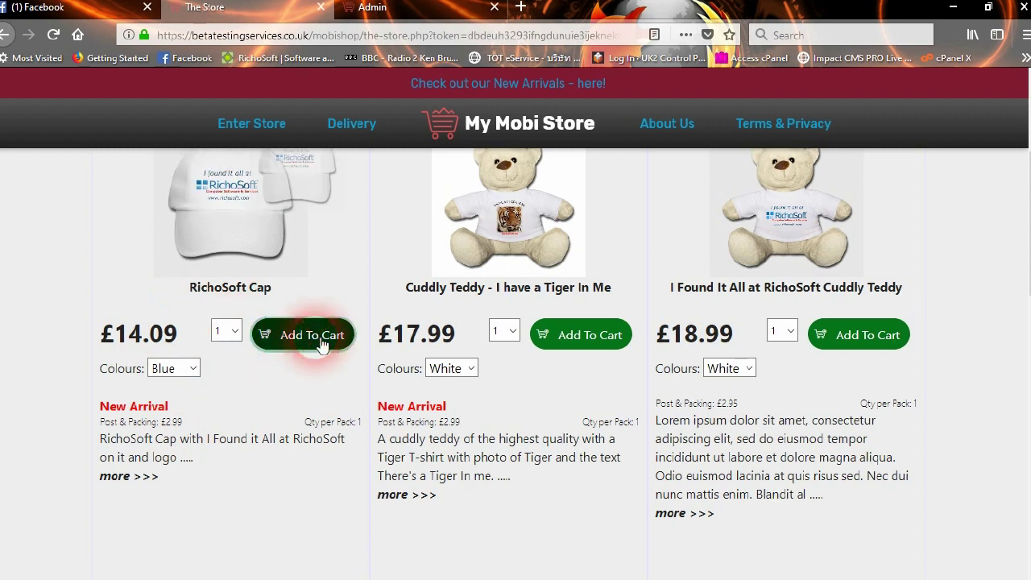
Step: Open the shopping cart, highlight the RichoSoft Cap's colour in its line, and clear the selection
scroll(441, 241, up, 2)
click(440, 122)
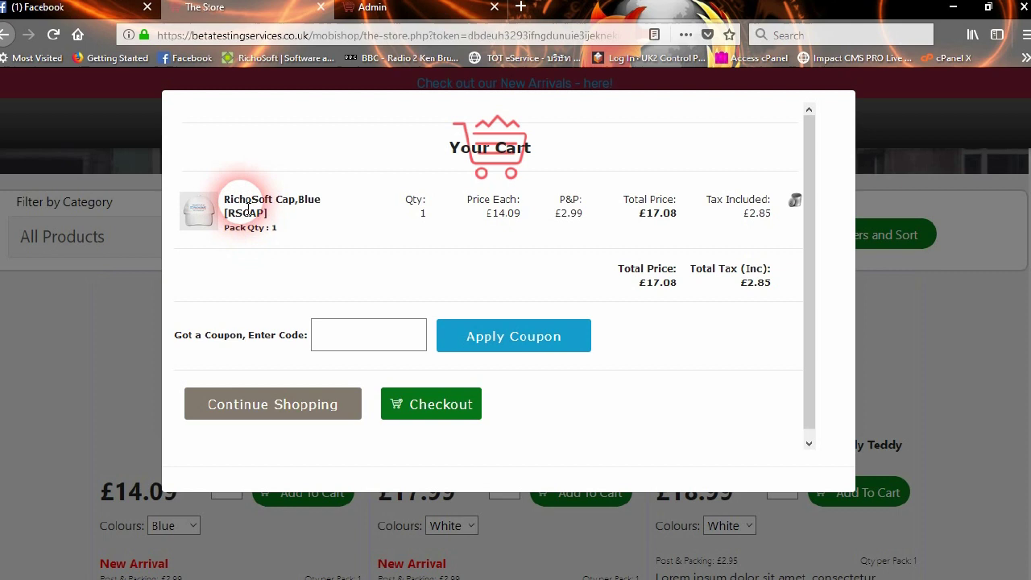
drag(298, 199, 311, 198)
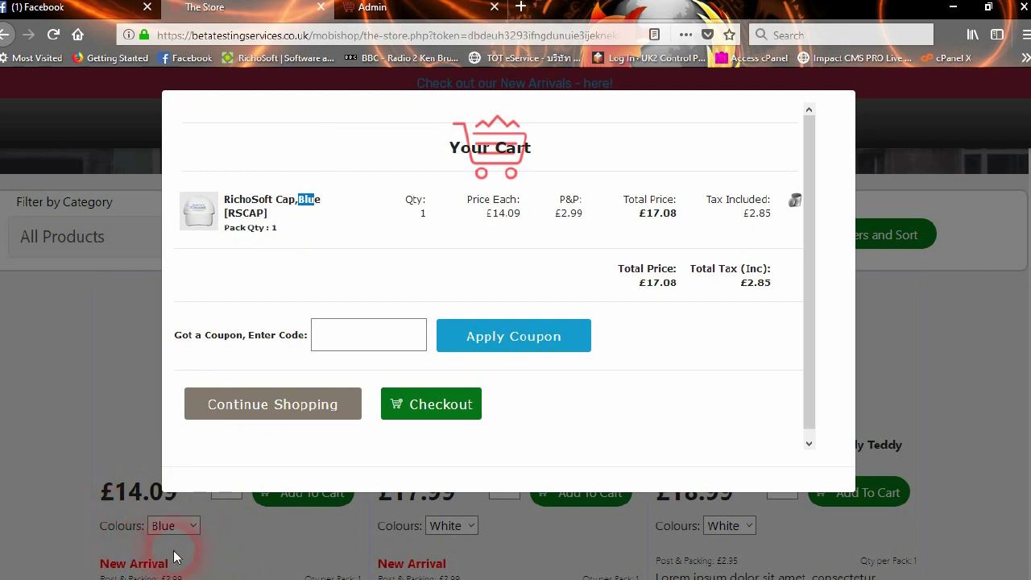
click(282, 202)
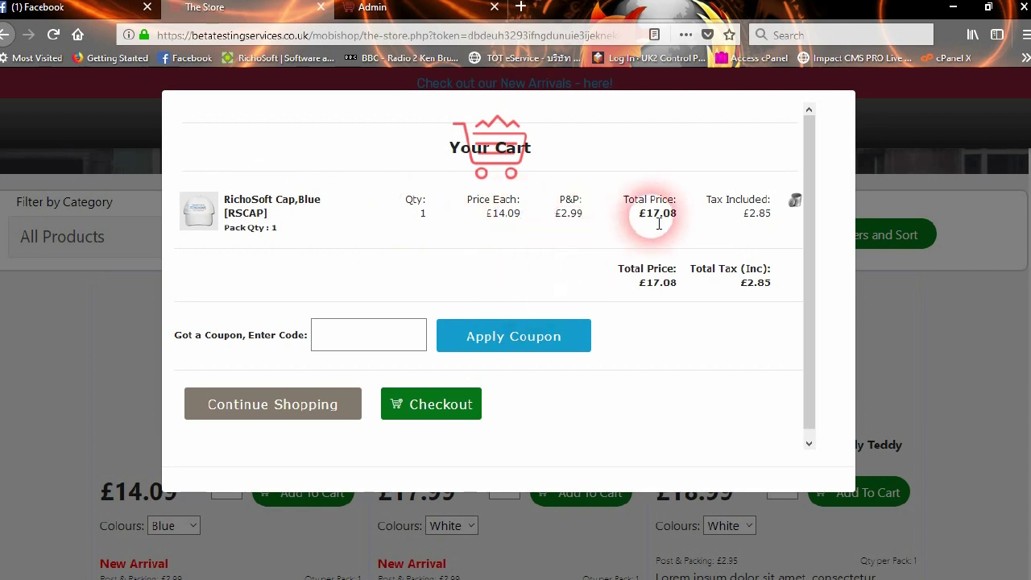
Step: Highlight the cap's line total, the included tax and the cart's total price, and point out the coupon code field
drag(641, 213, 678, 216)
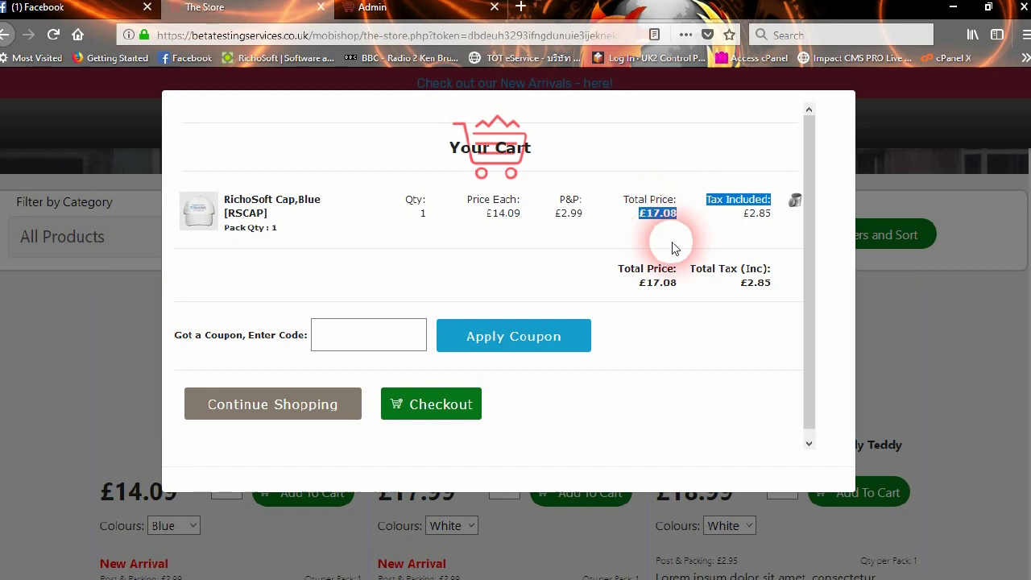
click(683, 229)
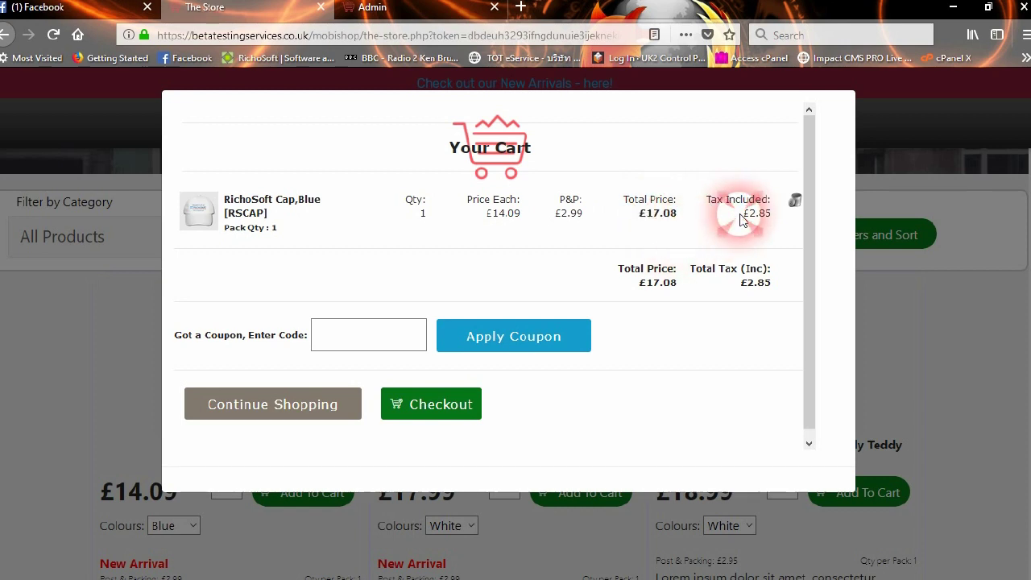
drag(741, 219, 782, 219)
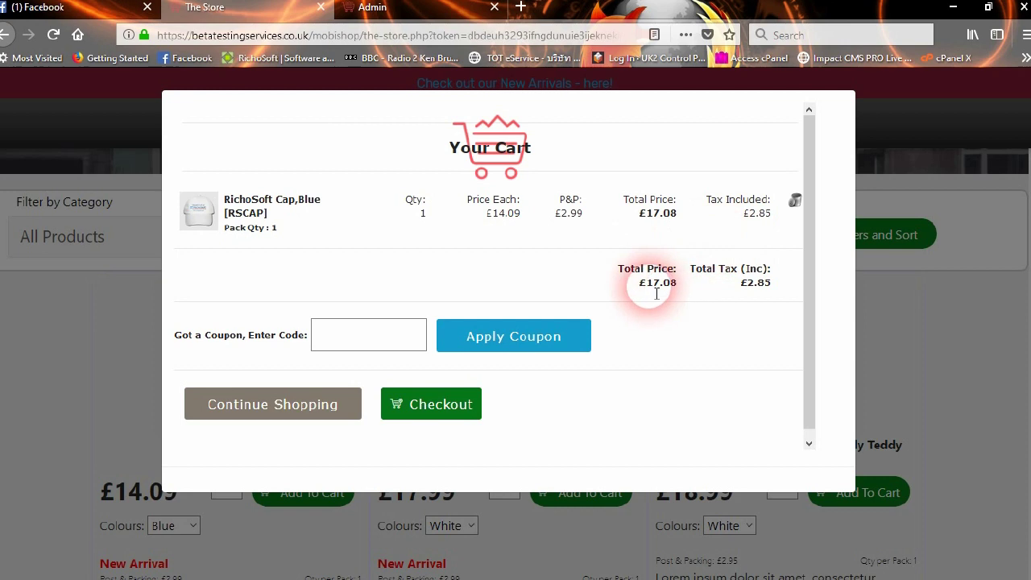
drag(638, 288, 693, 291)
click(769, 295)
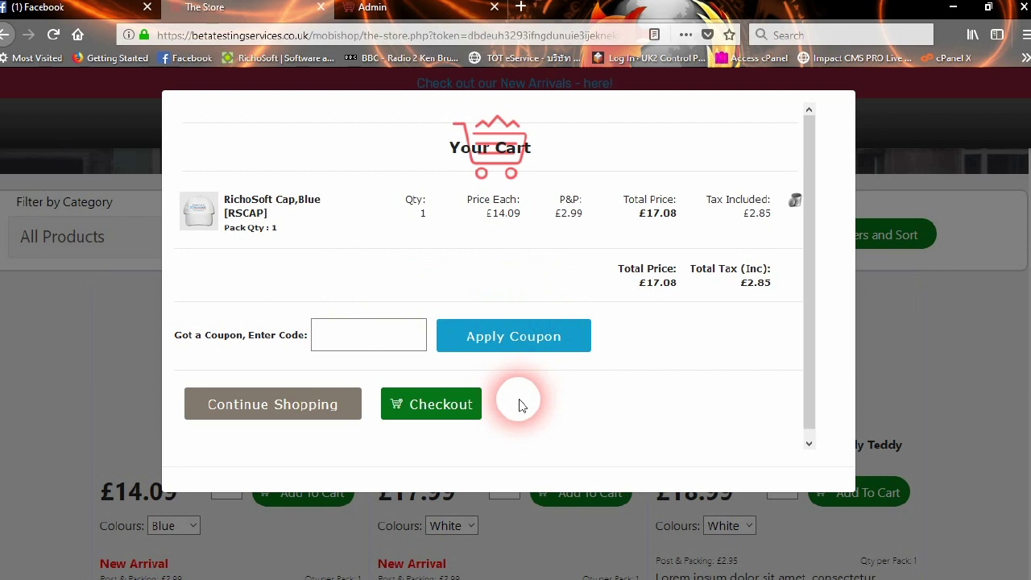
click(367, 340)
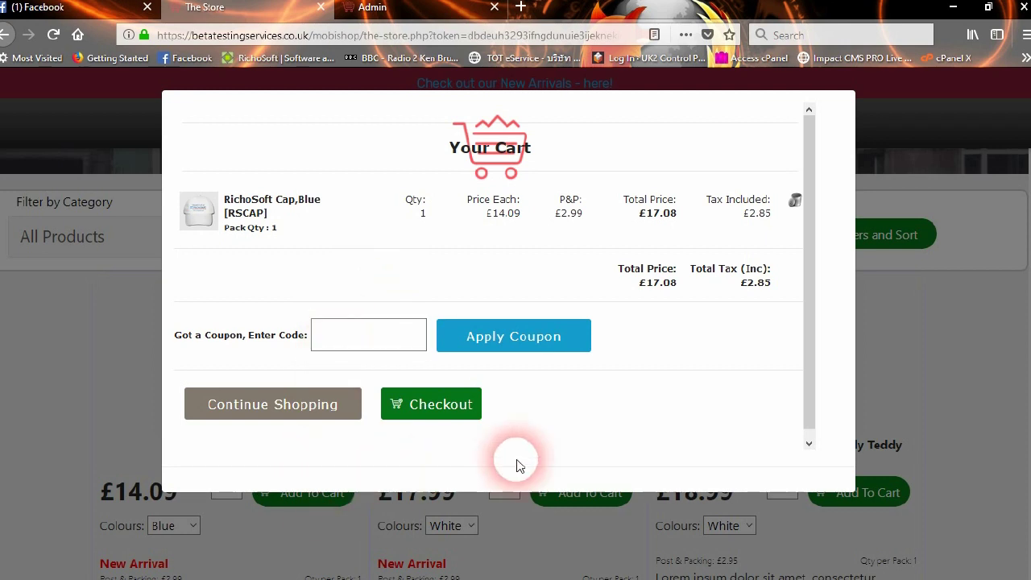
Step: Continue shopping, choose White as the RichoSoft Cap's colour, and add one cap to the cart
click(336, 421)
scroll(287, 420, down, 1)
scroll(287, 420, down, 3)
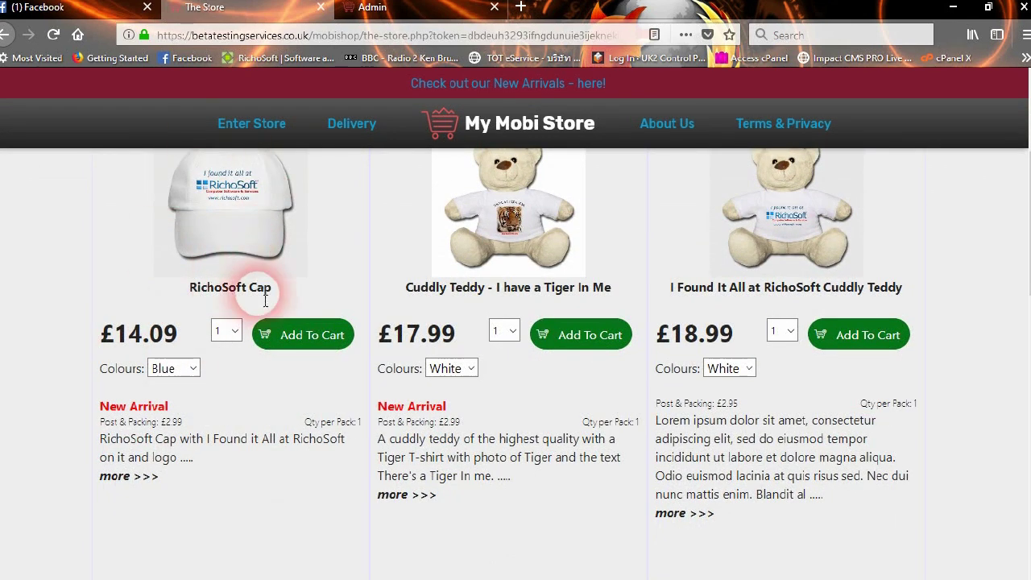
click(191, 369)
click(176, 388)
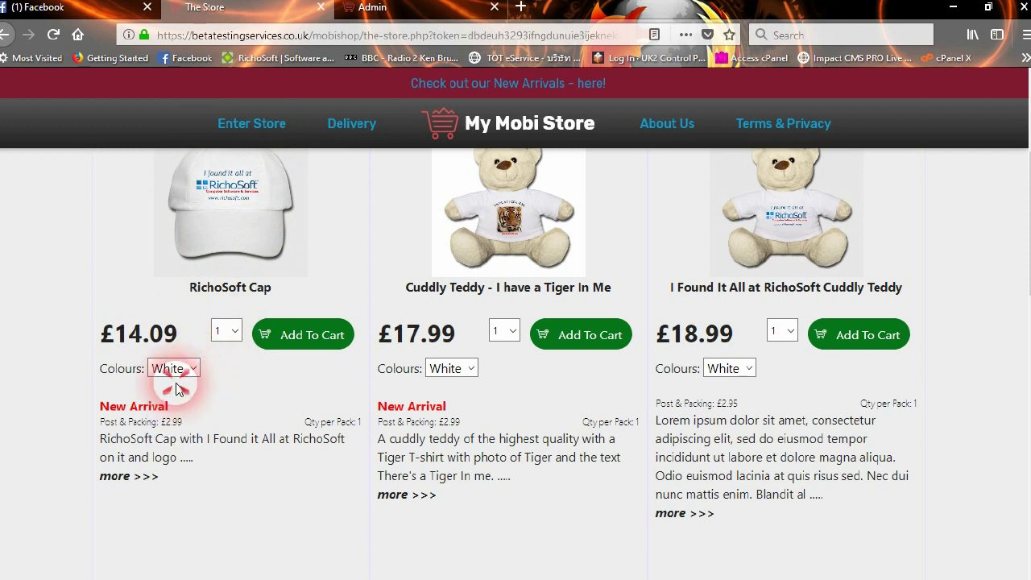
click(323, 347)
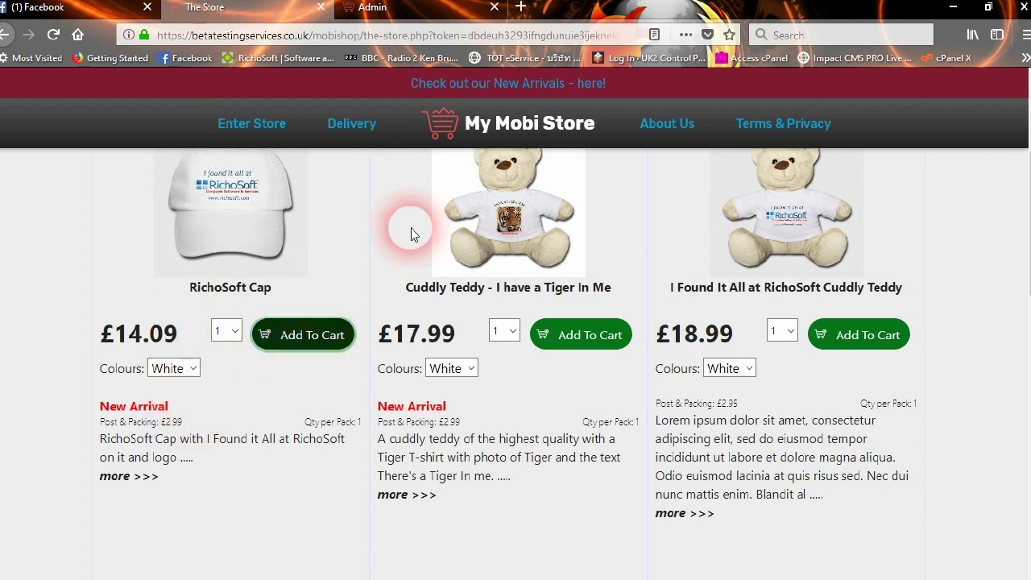
Step: Review the separate blue and white cap lines in the cart and return to the store
click(448, 126)
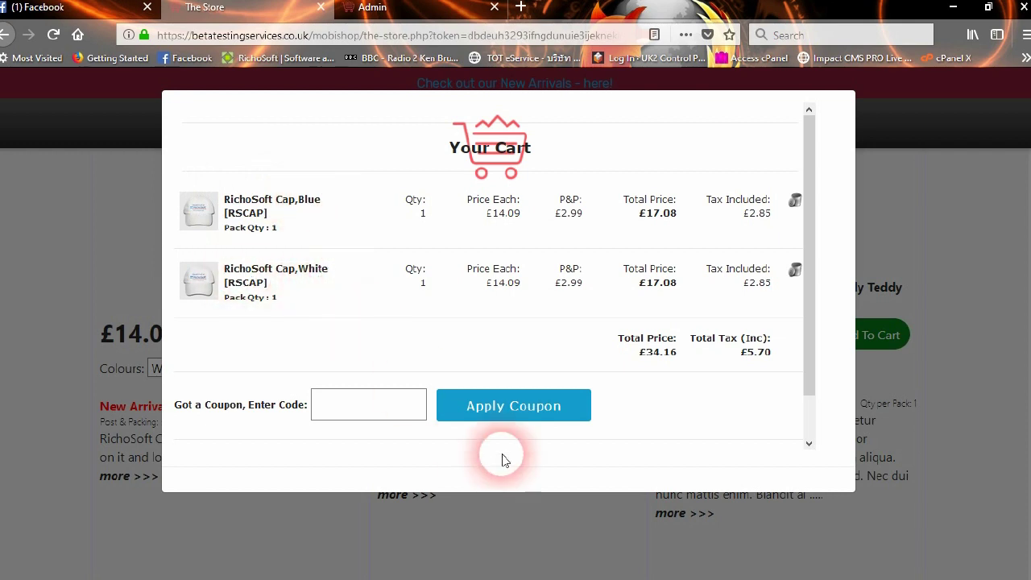
scroll(368, 414, down, 1)
click(303, 446)
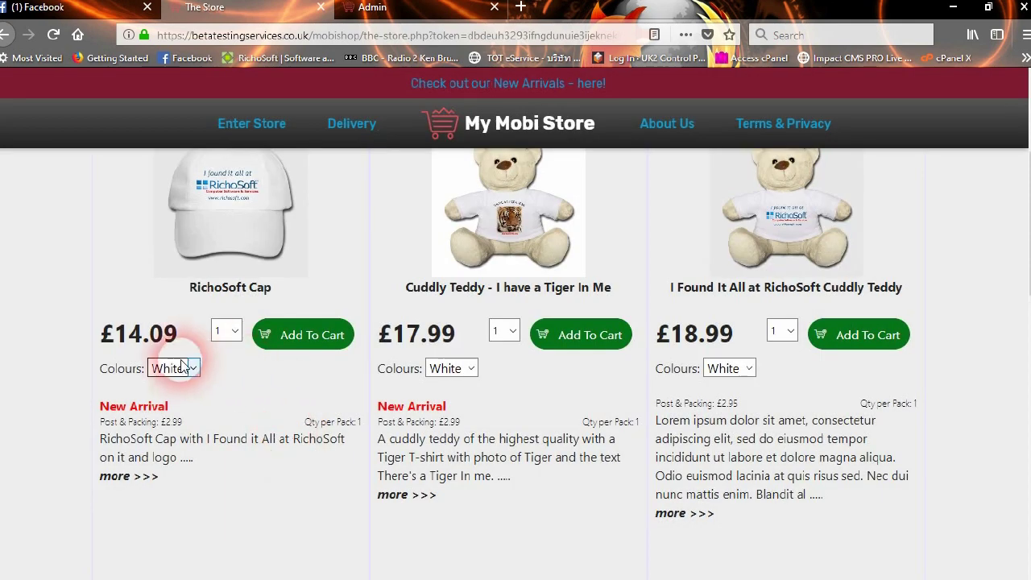
Step: Add another white RichoSoft Cap to the cart and highlight the white cap's quantity in the cart
click(316, 342)
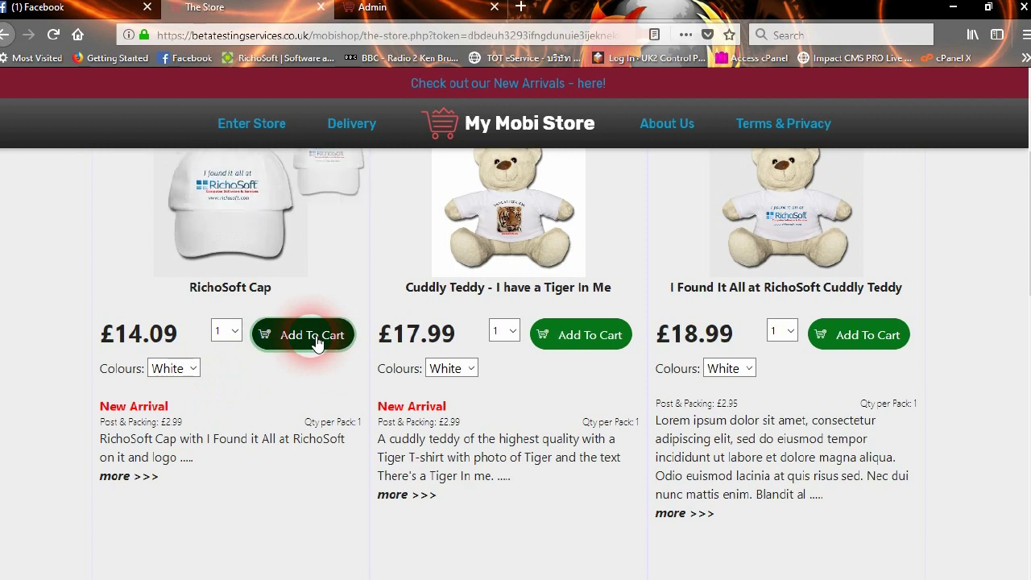
click(449, 121)
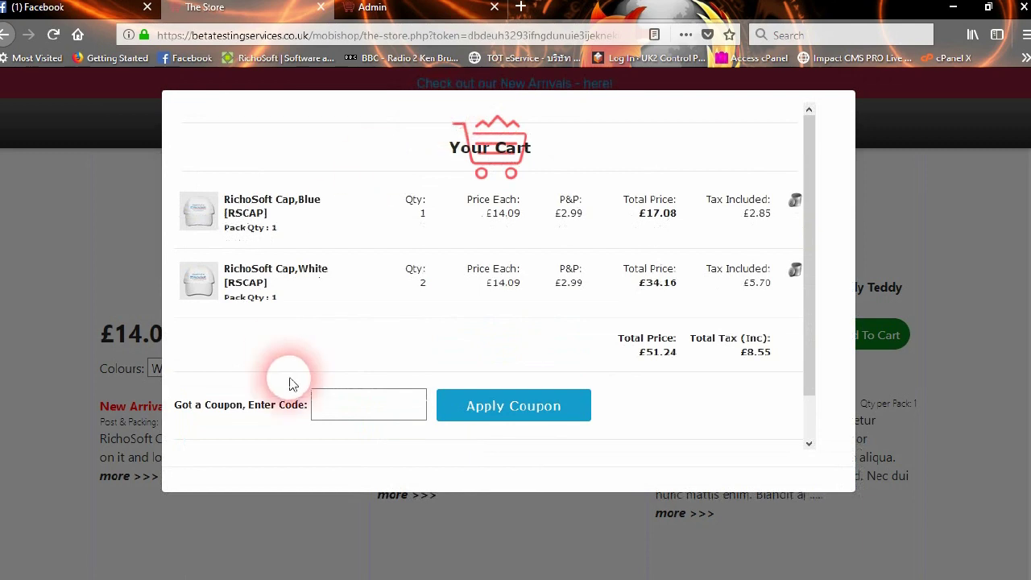
click(424, 283)
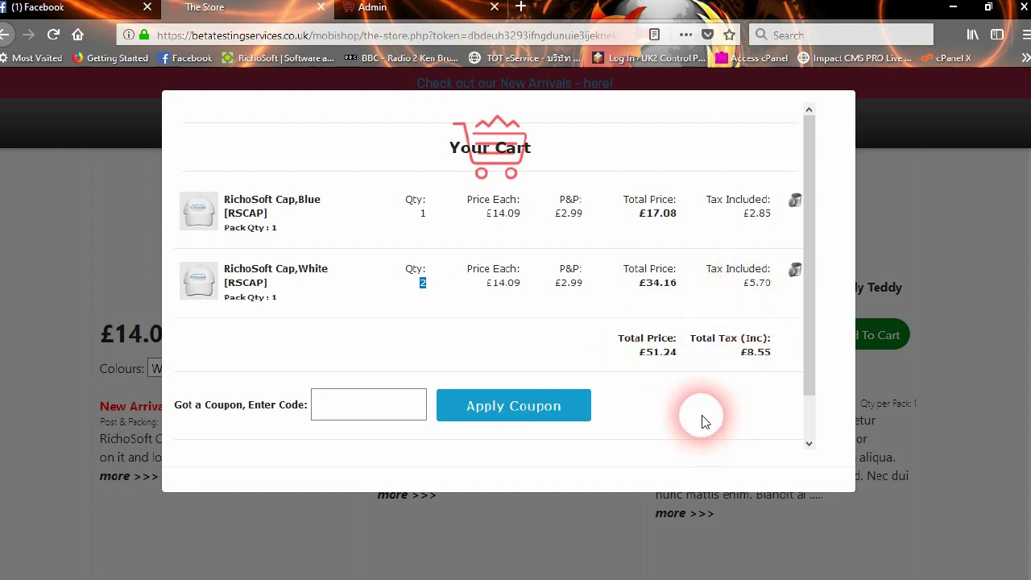
Step: Proceed to checkout and fill in the customer's first name, last name and the title Mr in the billing details
scroll(700, 425, down, 1)
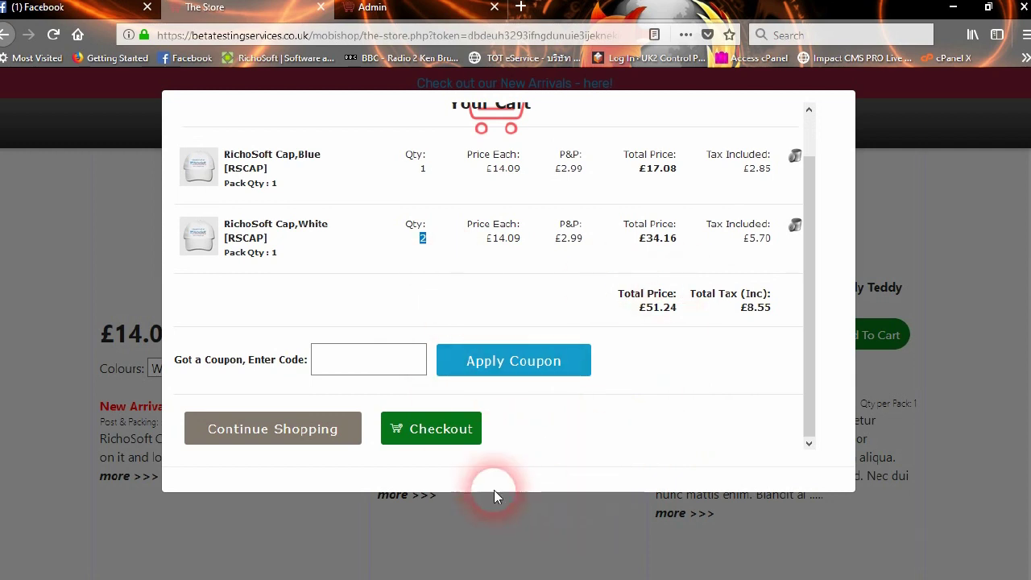
click(444, 433)
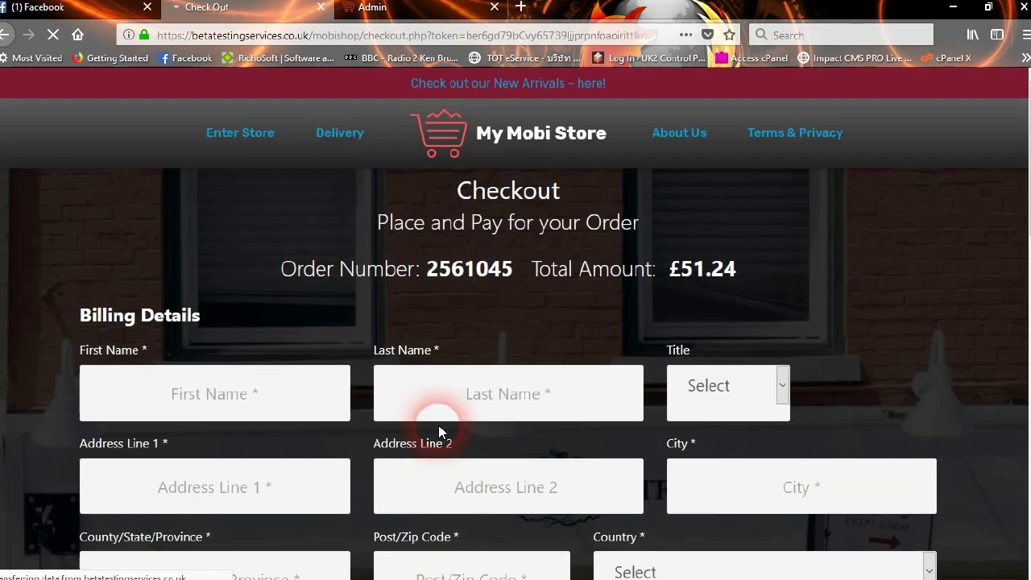
click(257, 403)
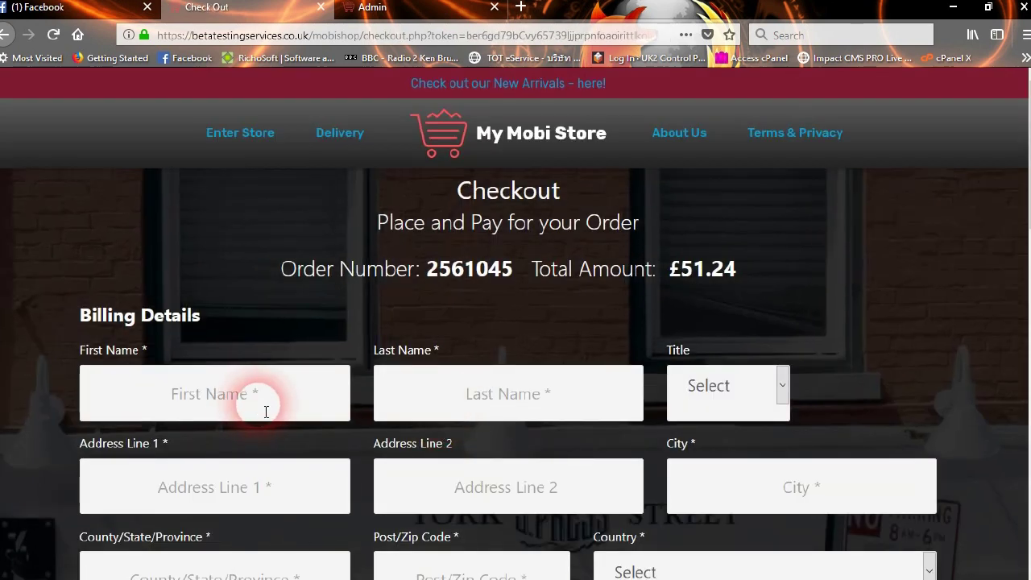
text(Fred)
click(501, 393)
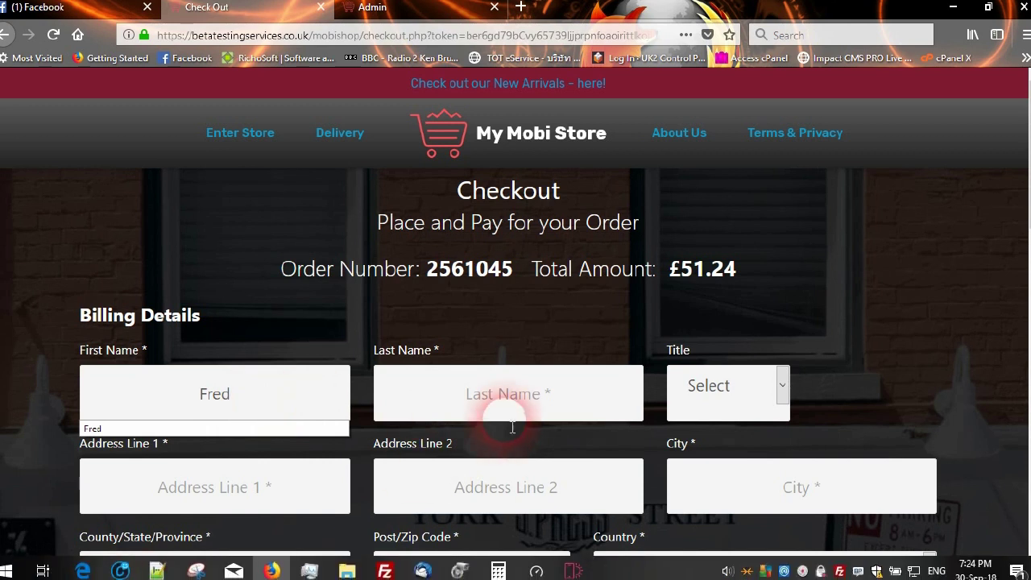
text(Smi)
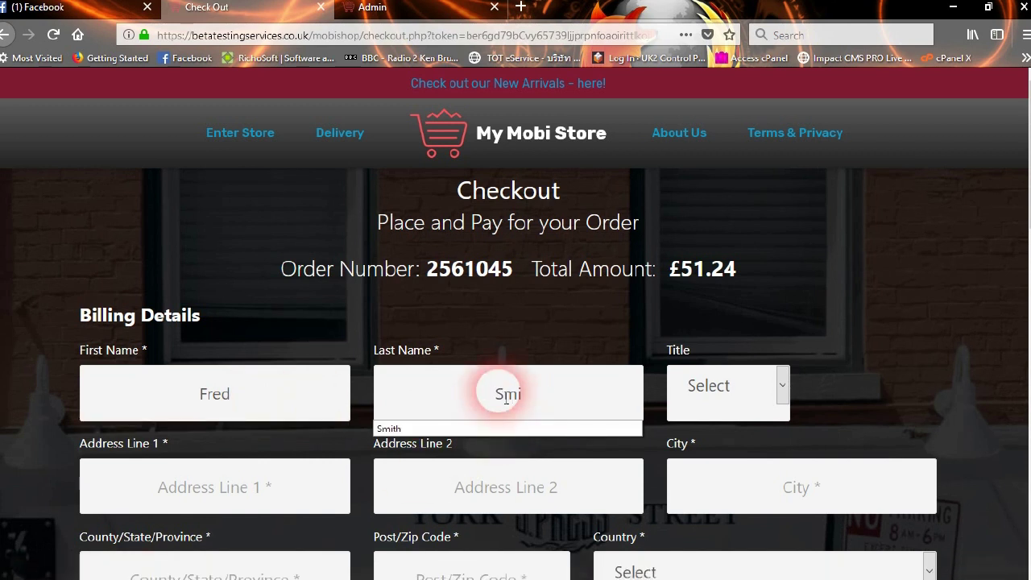
text(th)
click(701, 382)
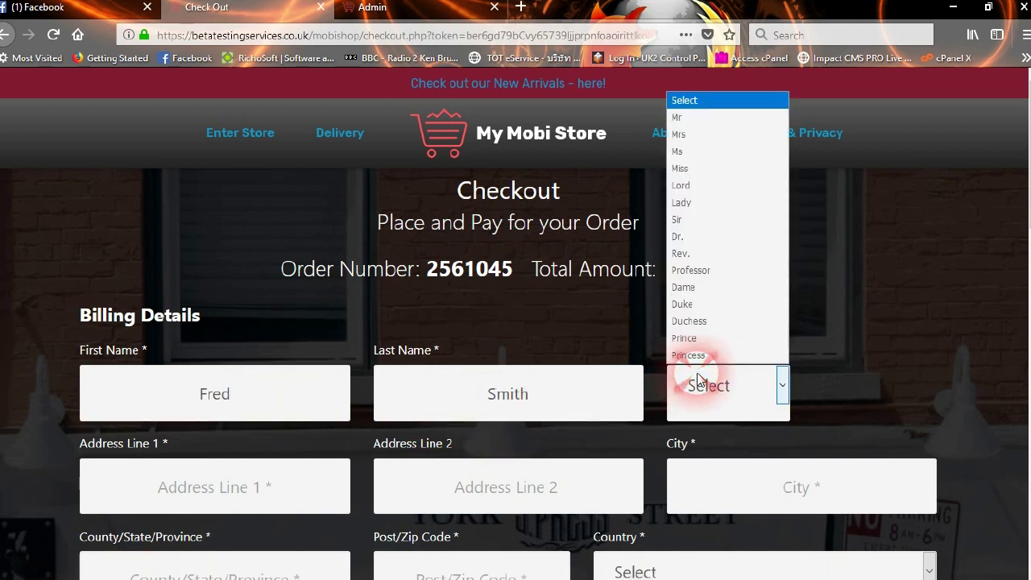
click(684, 109)
Step: Fill in both street address lines and the city in the billing details
scroll(526, 153, down, 3)
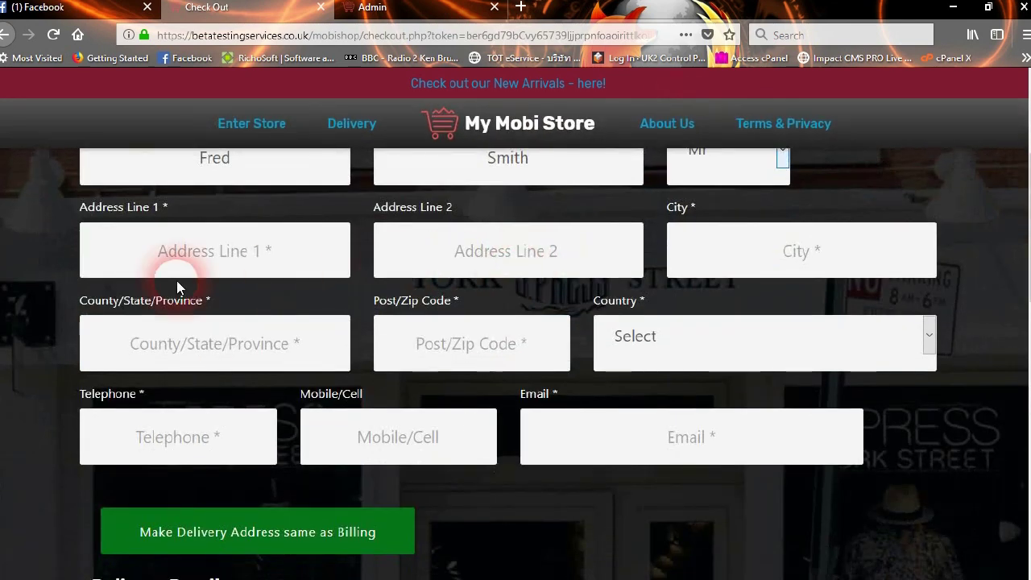
click(190, 245)
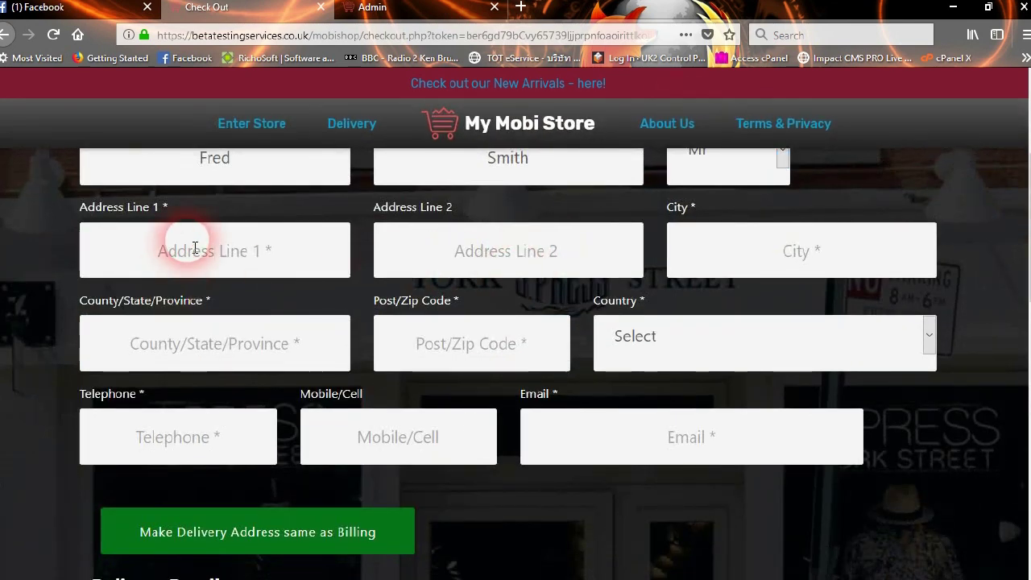
text(23 This Road)
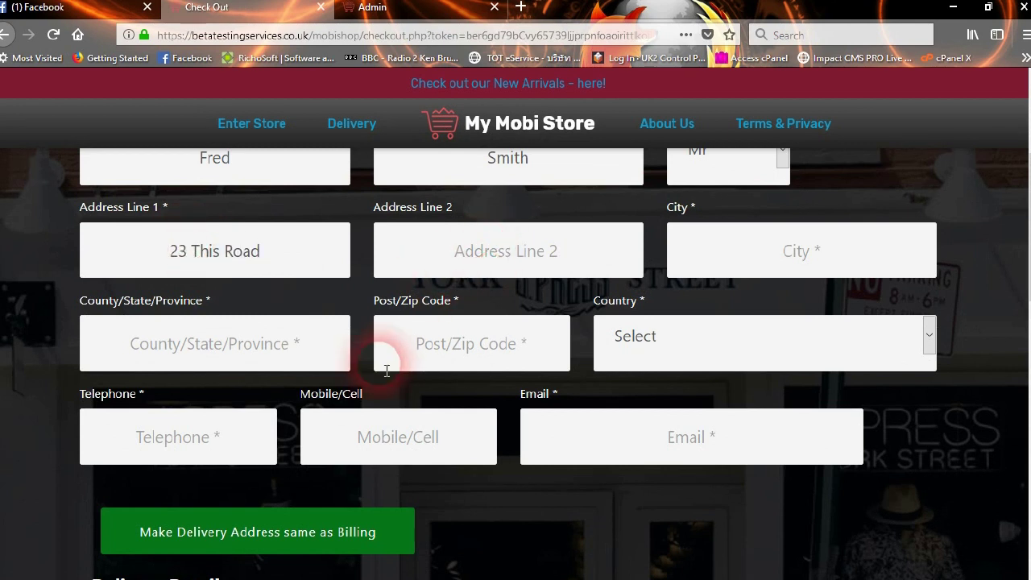
key(Tab)
text(This Village)
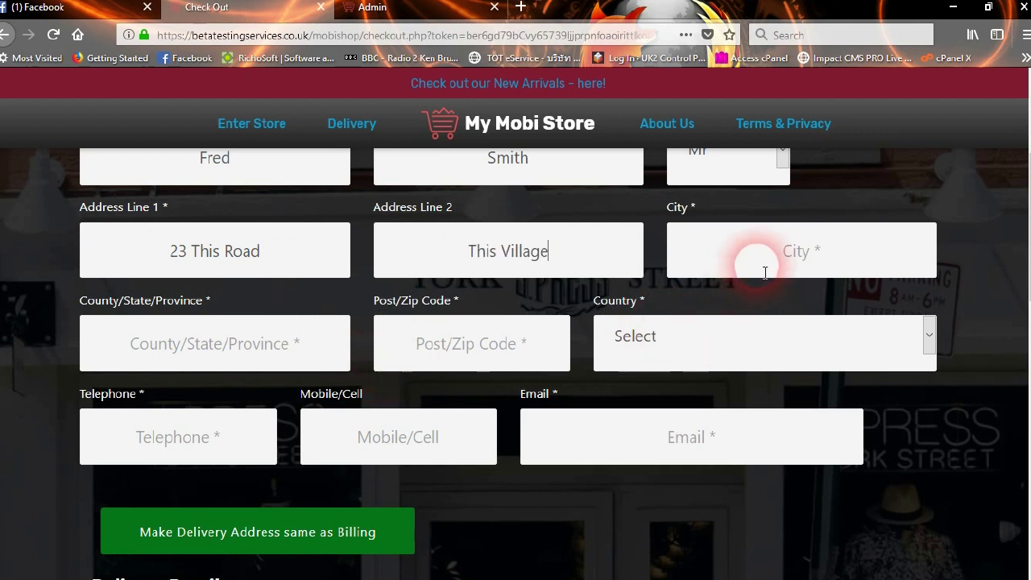
click(765, 272)
text(This)
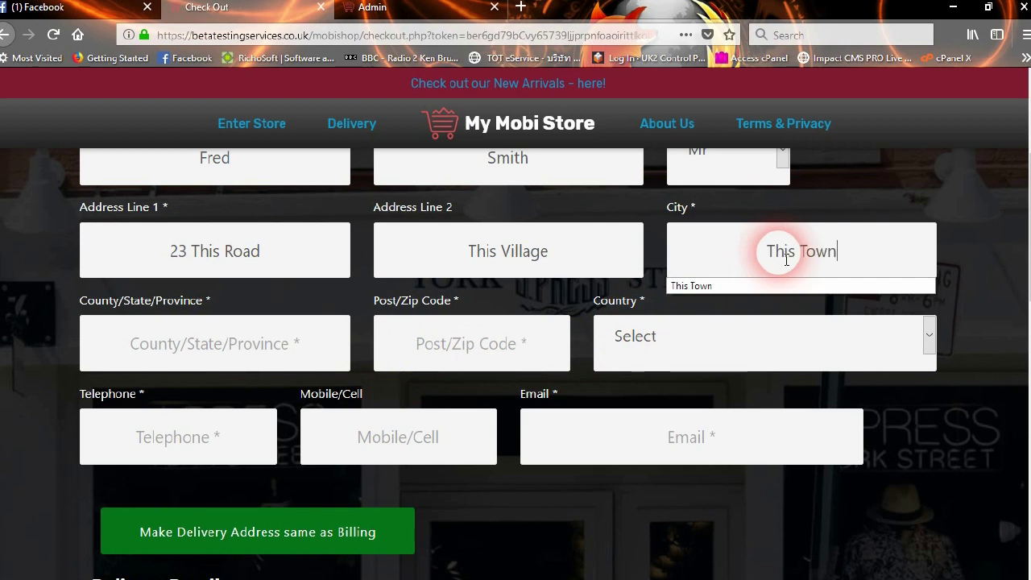
text( Town)
Step: Fill in the county and the postcode of the billing address, correcting the postcode's ending
click(245, 345)
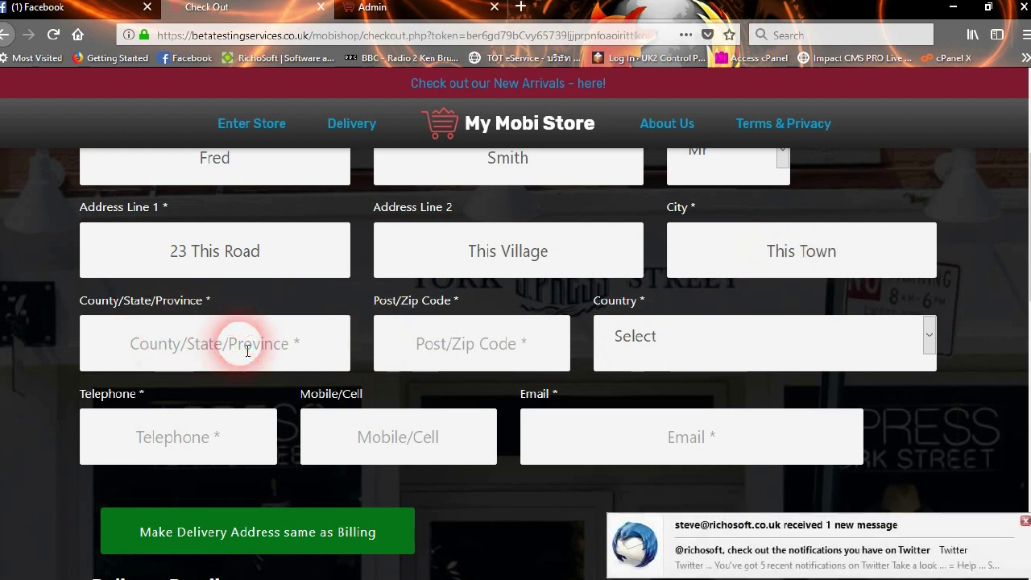
text(This County)
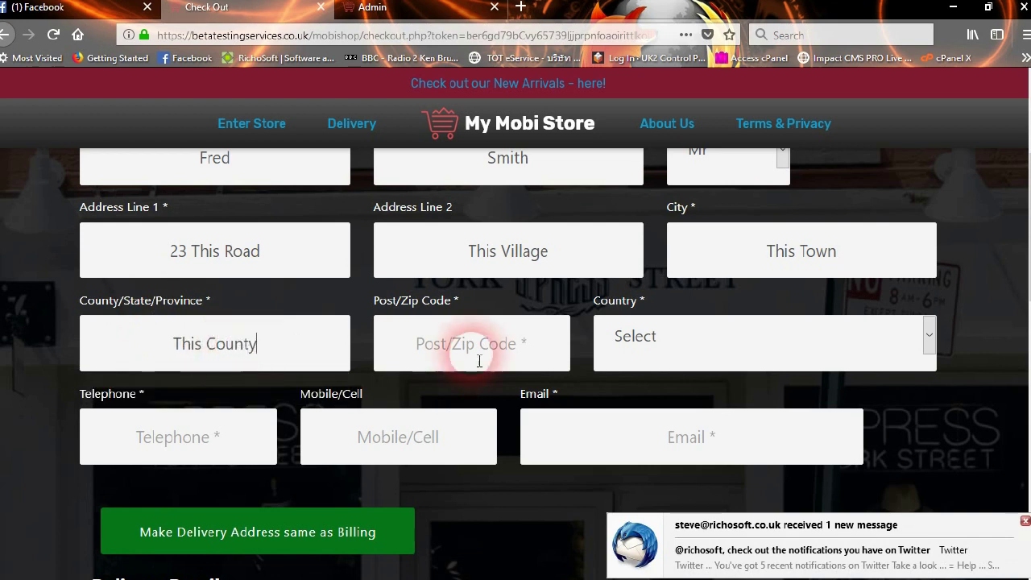
click(482, 344)
text(Nn11)
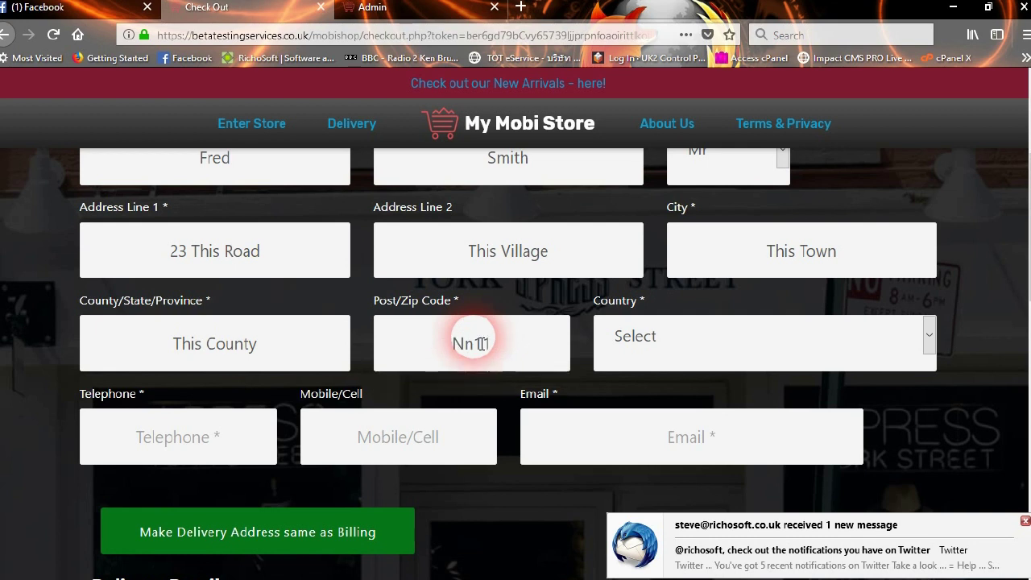
text( 123)
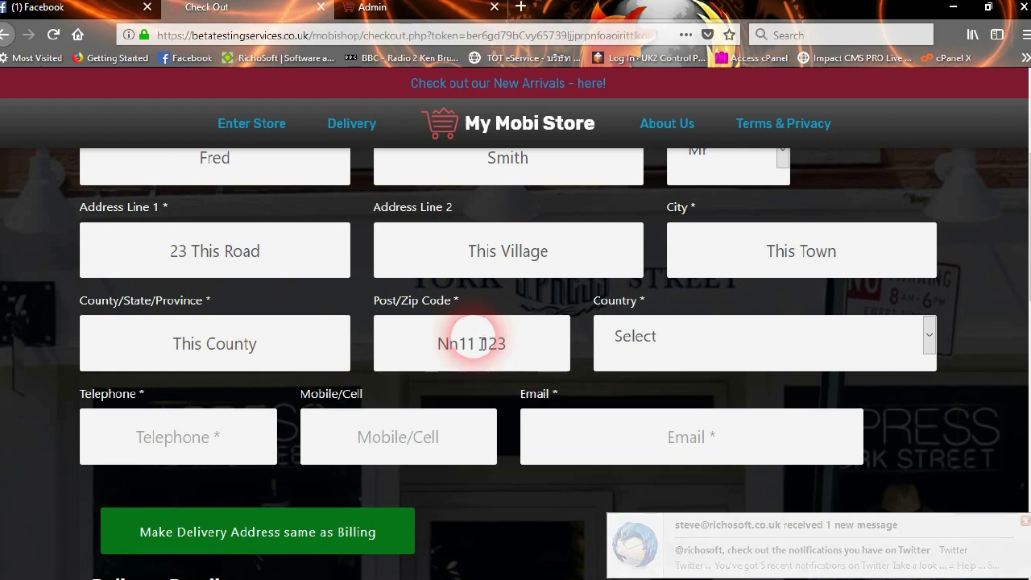
key(BackSpace)
key(BackSpace)
text(FG)
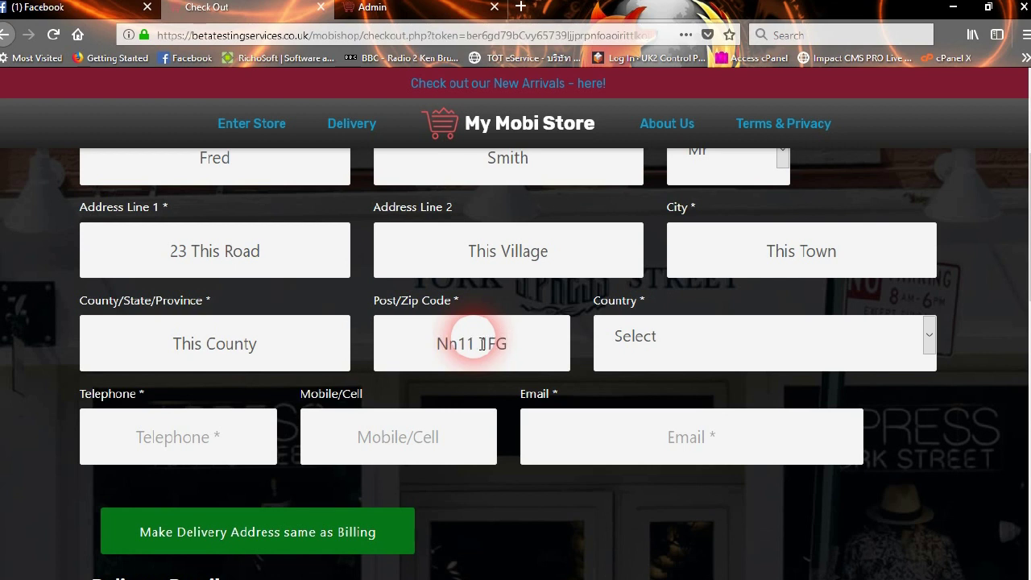
Step: Choose United Kingdom as the billing country and fill in the customer's telephone number
click(715, 332)
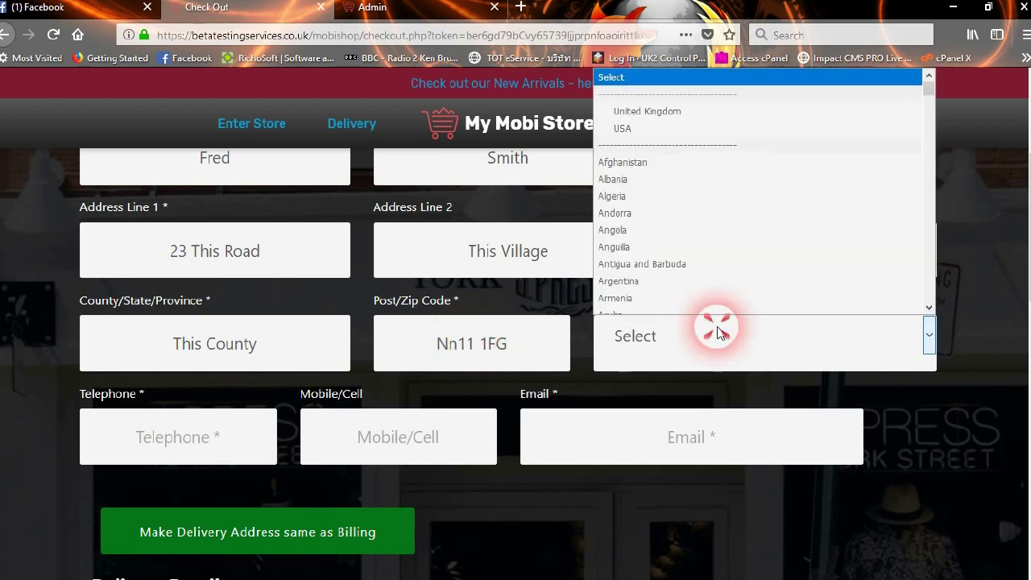
click(658, 108)
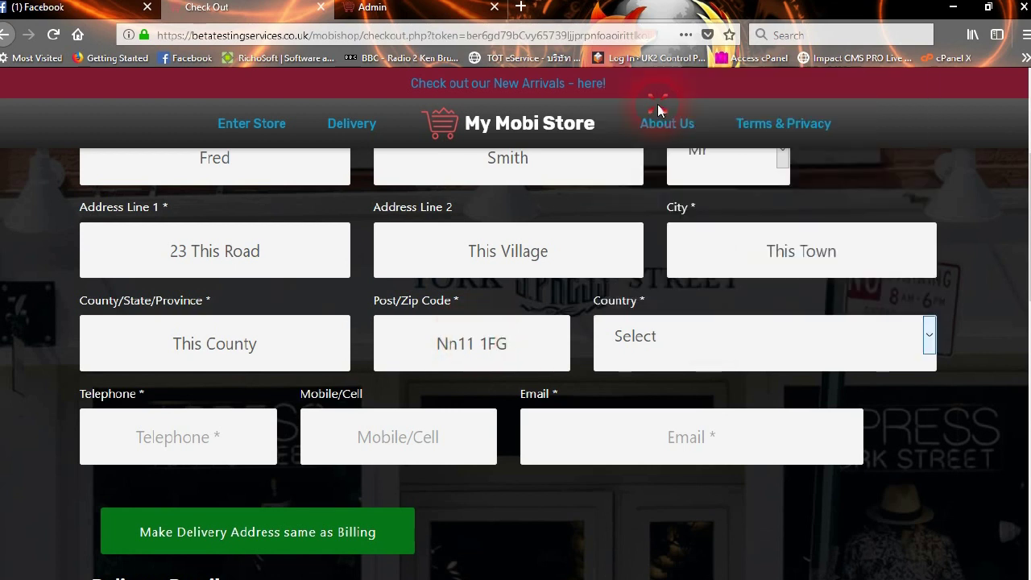
click(180, 439)
click(144, 473)
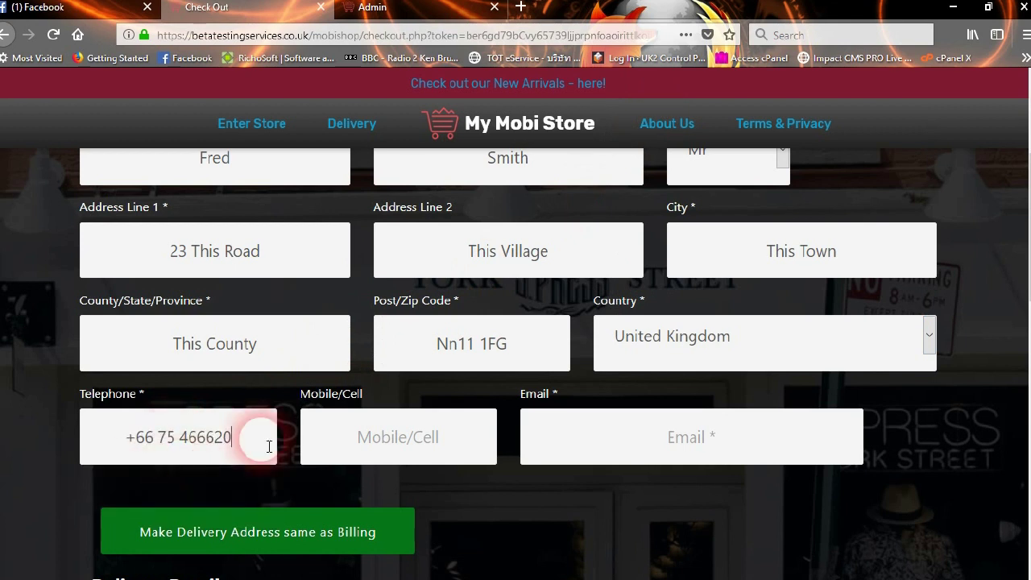
Step: Replace the last three digits of the billing telephone number and fill in the customer's e-mail address
drag(207, 439, 246, 448)
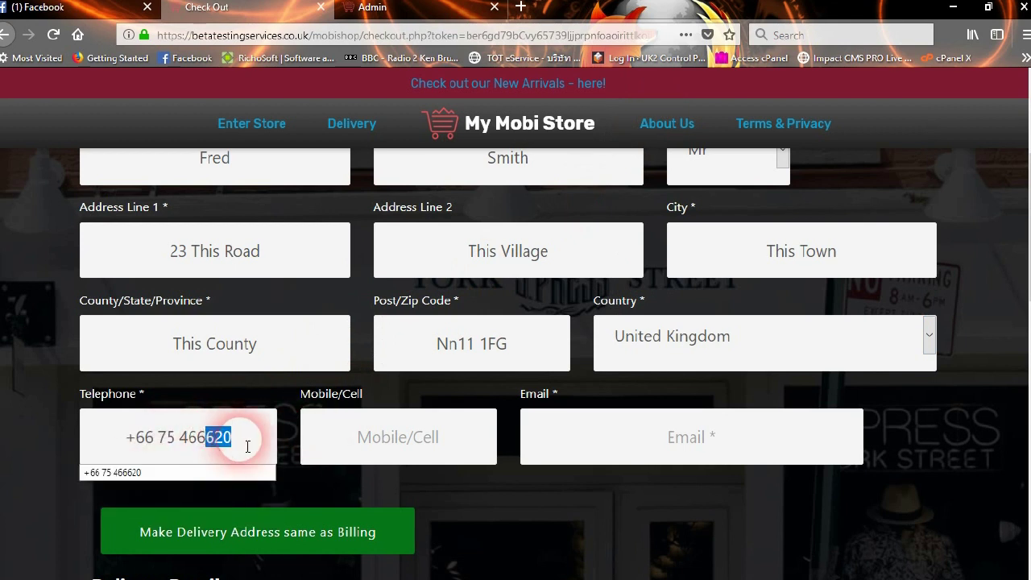
text(345)
click(350, 435)
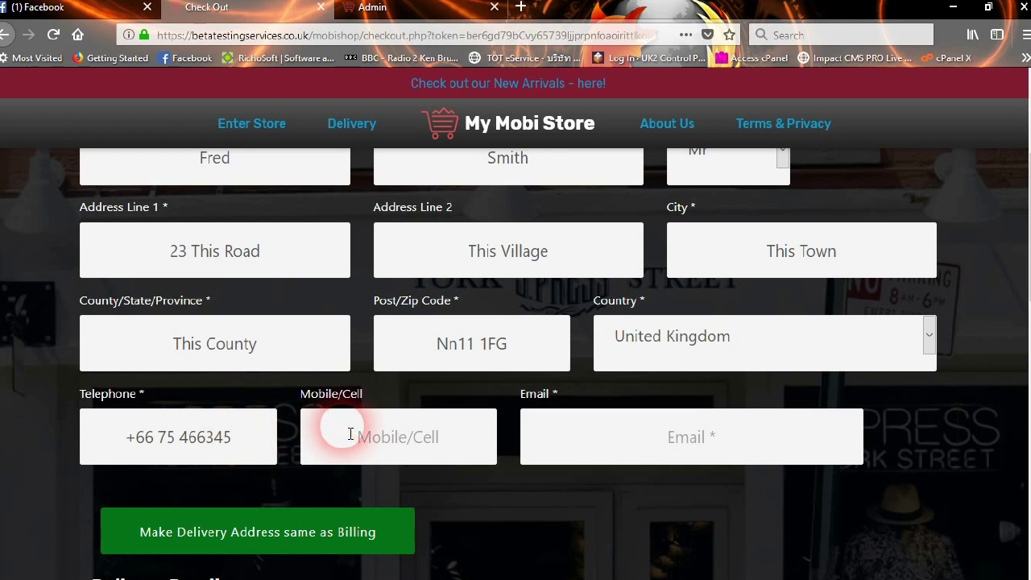
click(634, 435)
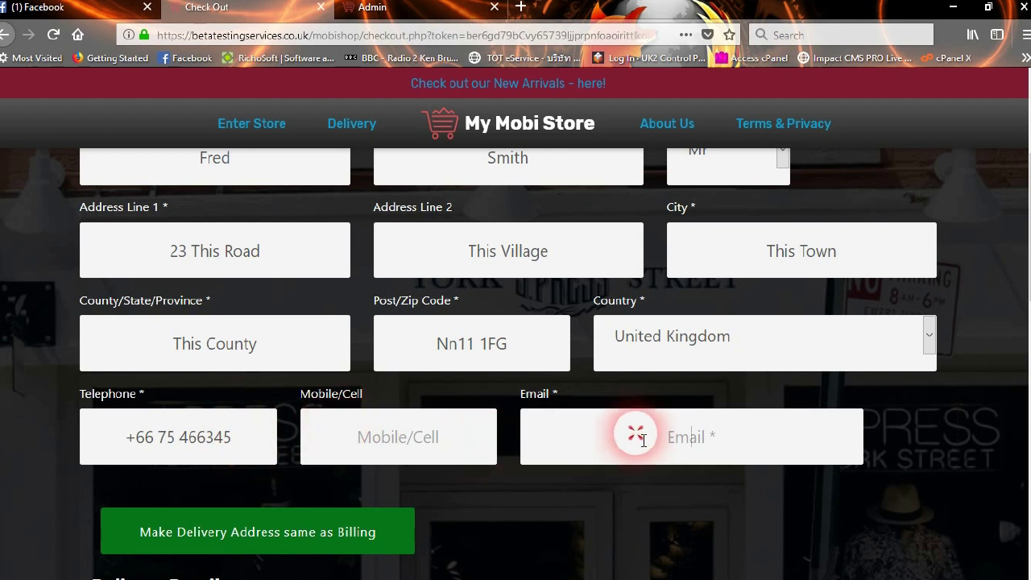
click(643, 440)
click(608, 488)
Step: Copy the billing address into the Delivery Details section of the checkout form
scroll(460, 379, down, 2)
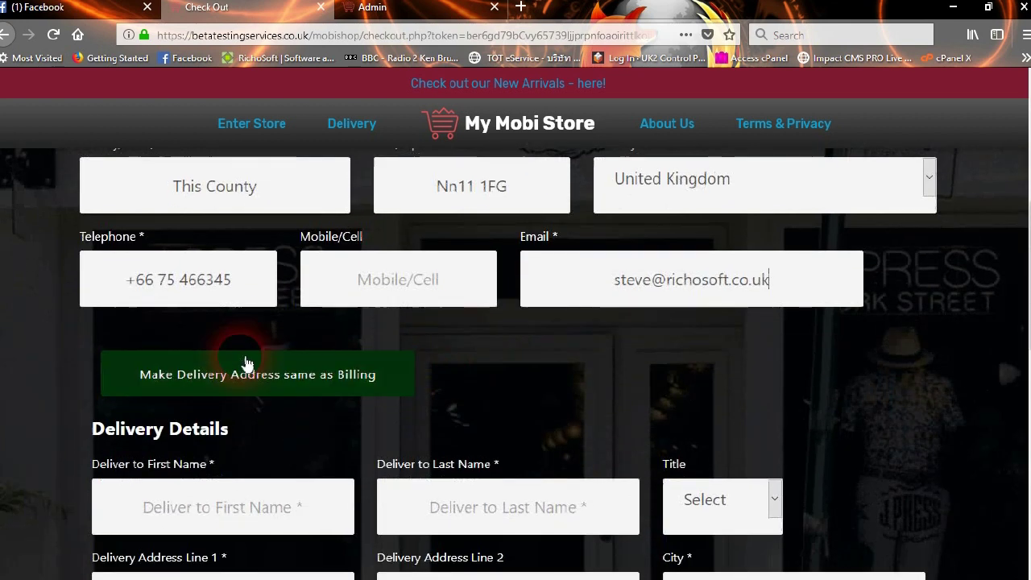
scroll(537, 414, down, 3)
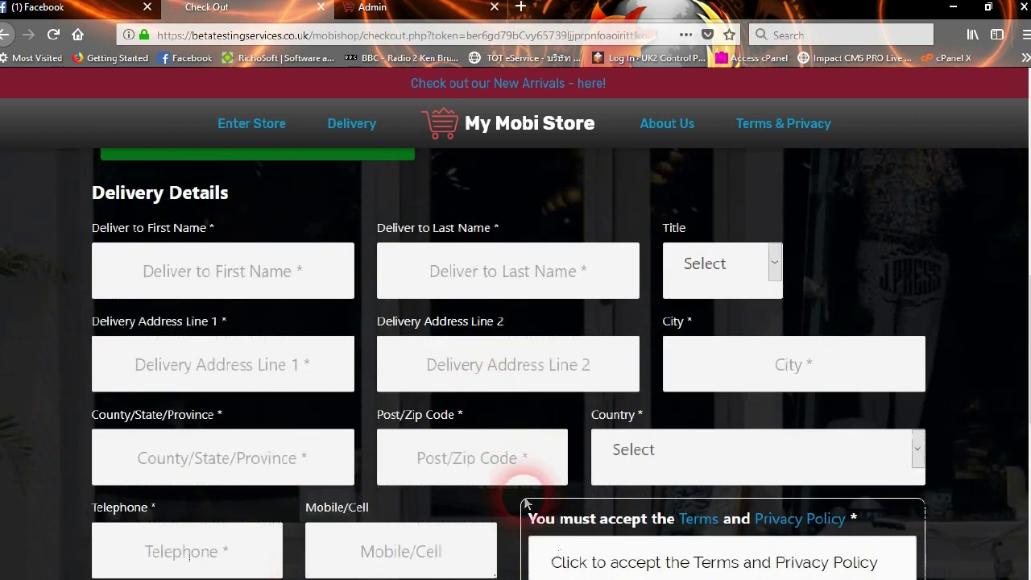
scroll(390, 302, up, 2)
scroll(427, 262, up, 4)
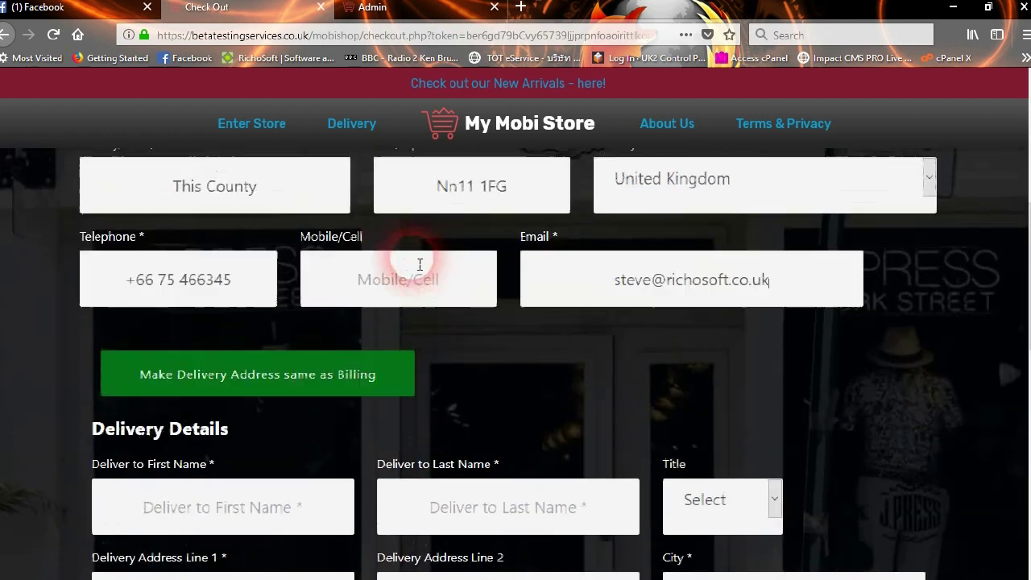
click(242, 375)
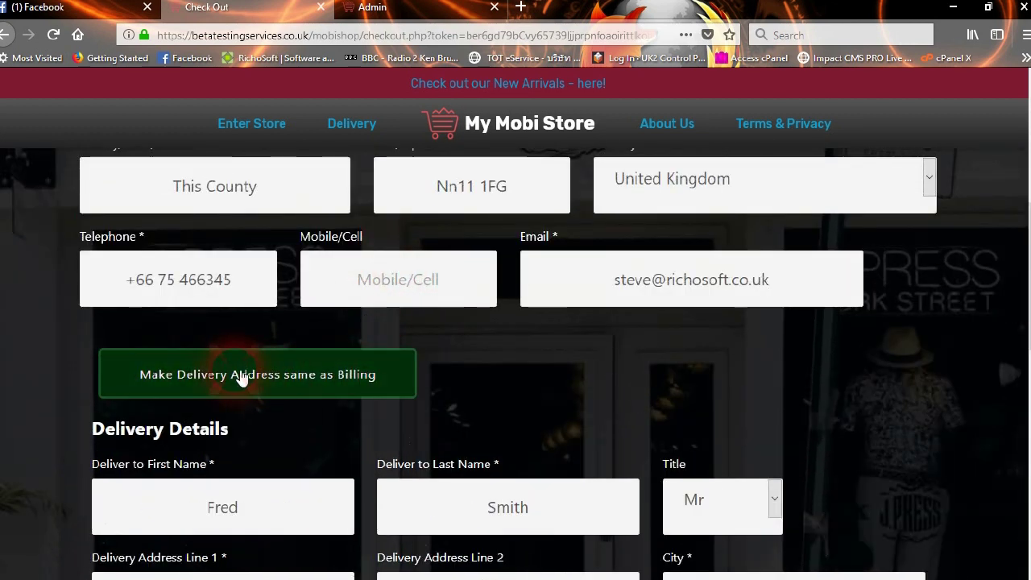
Step: Accept the Terms and Privacy Policy and place the order to proceed to payment
scroll(299, 411, down, 3)
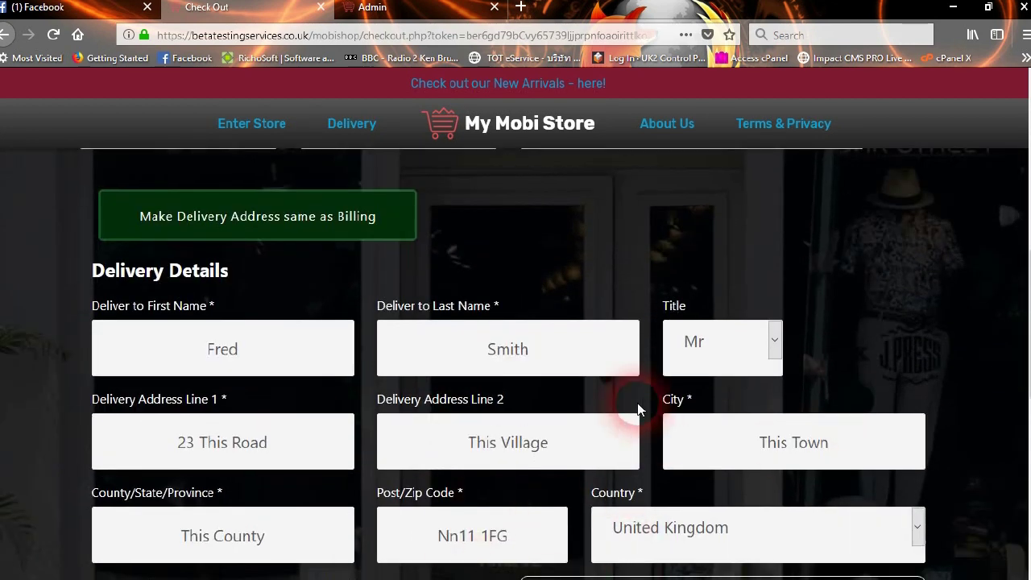
scroll(637, 410, down, 5)
scroll(638, 414, down, 2)
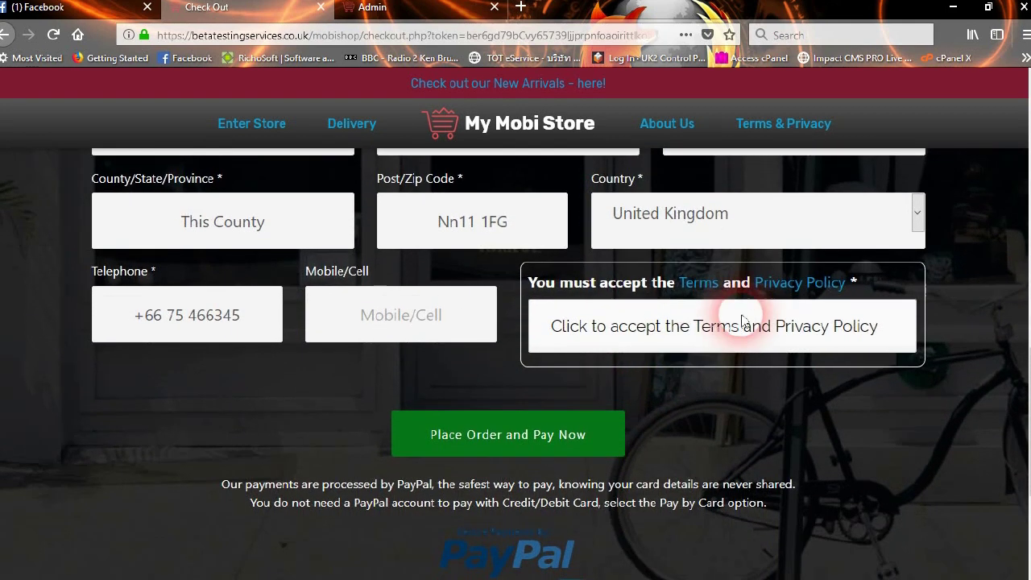
click(679, 330)
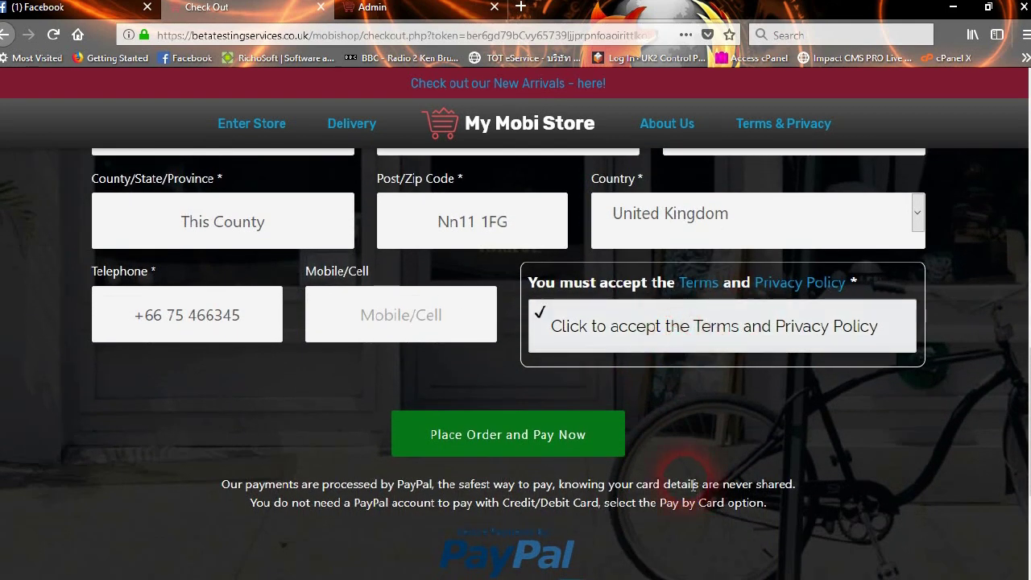
click(514, 439)
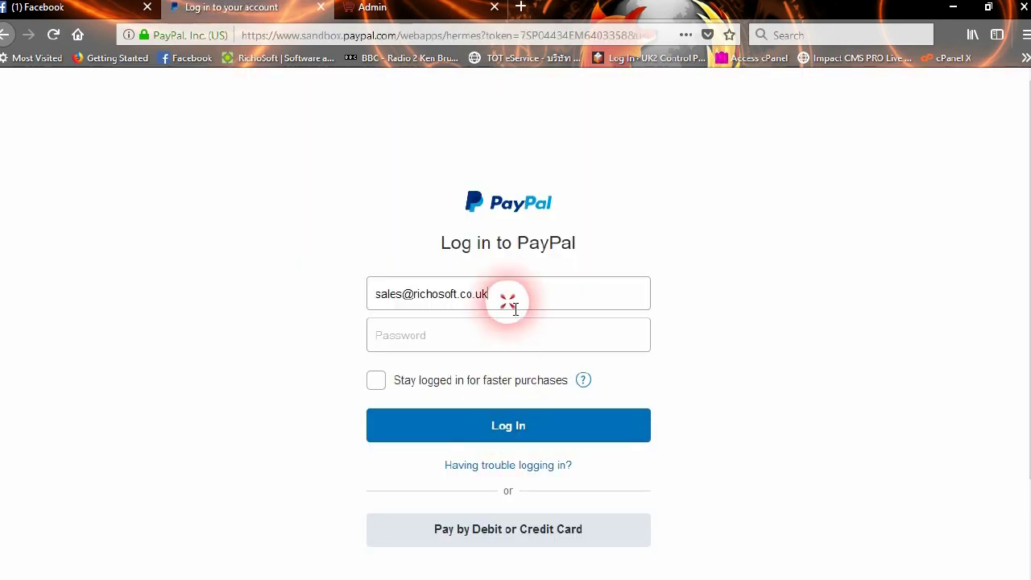
Step: Replace the PayPal e-mail with the test customer's saved login, including its account password, and log in
drag(506, 301, 338, 305)
text(f)
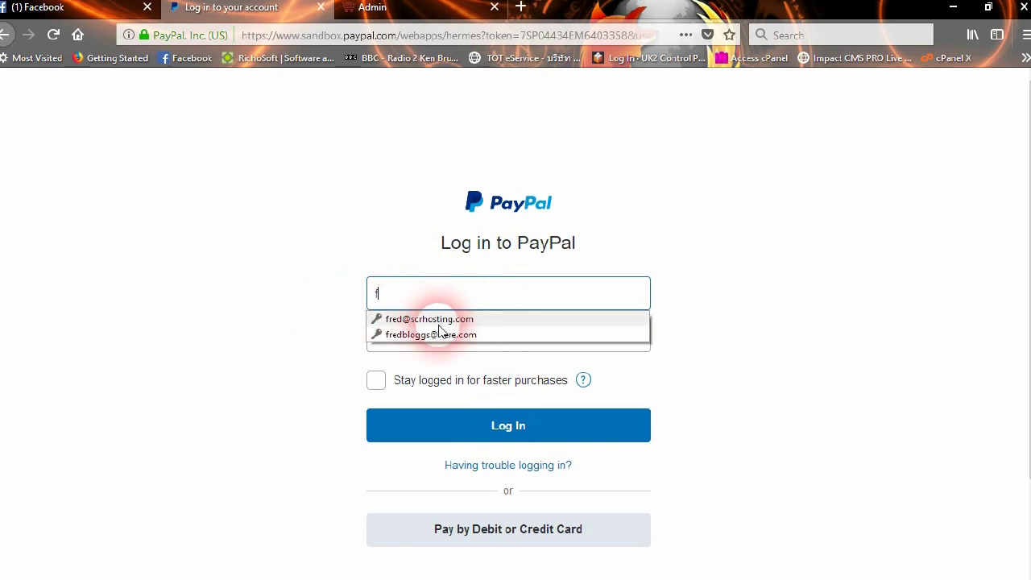
click(439, 326)
click(520, 432)
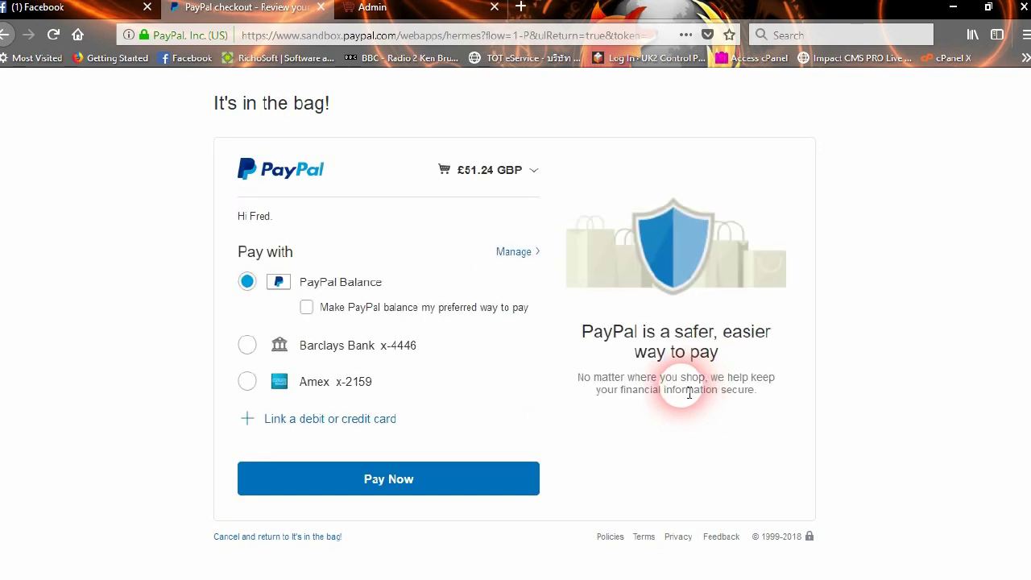
Step: Review the order summary with its item details and pay for the order with PayPal Balance
click(491, 173)
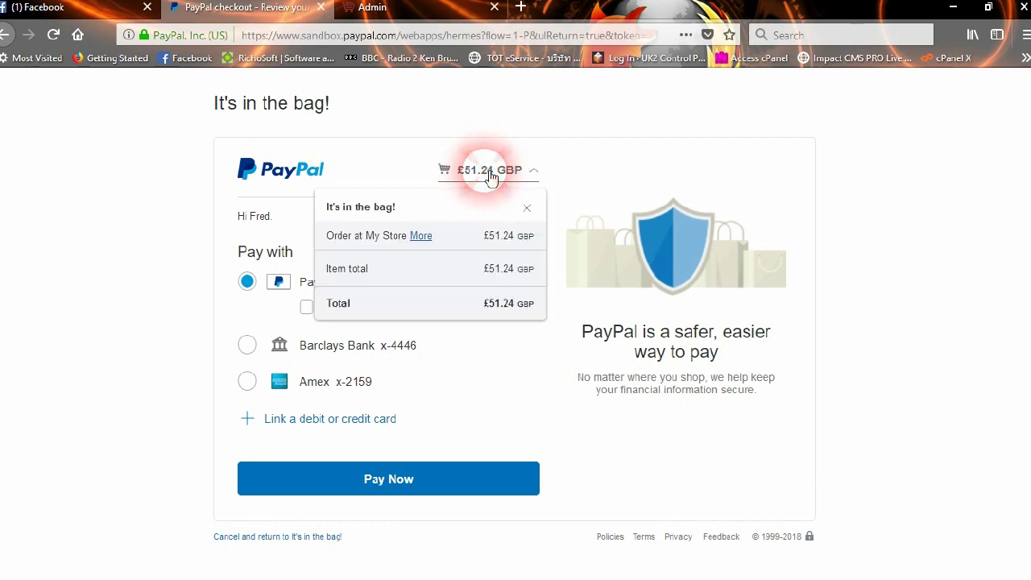
click(419, 238)
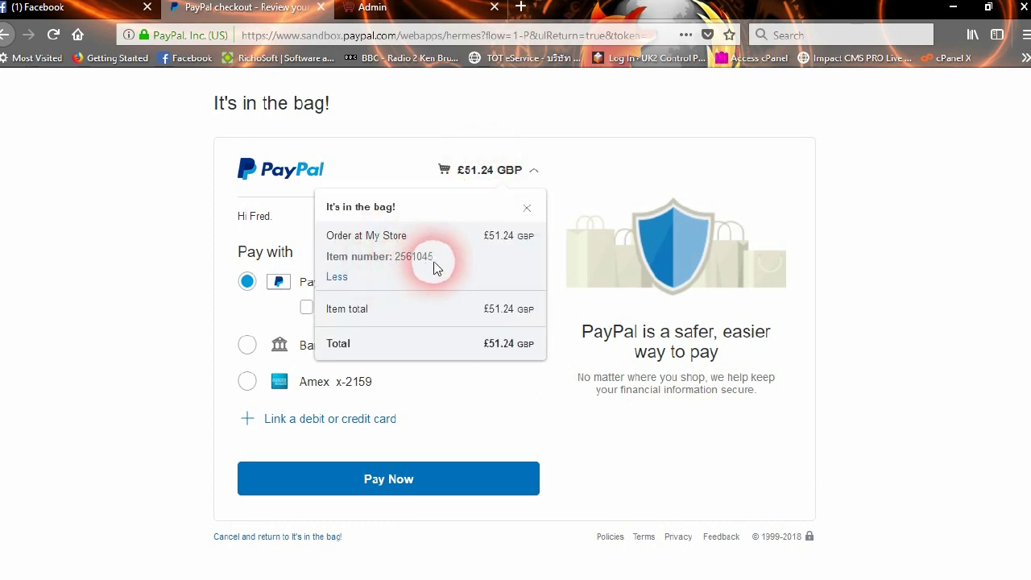
click(469, 171)
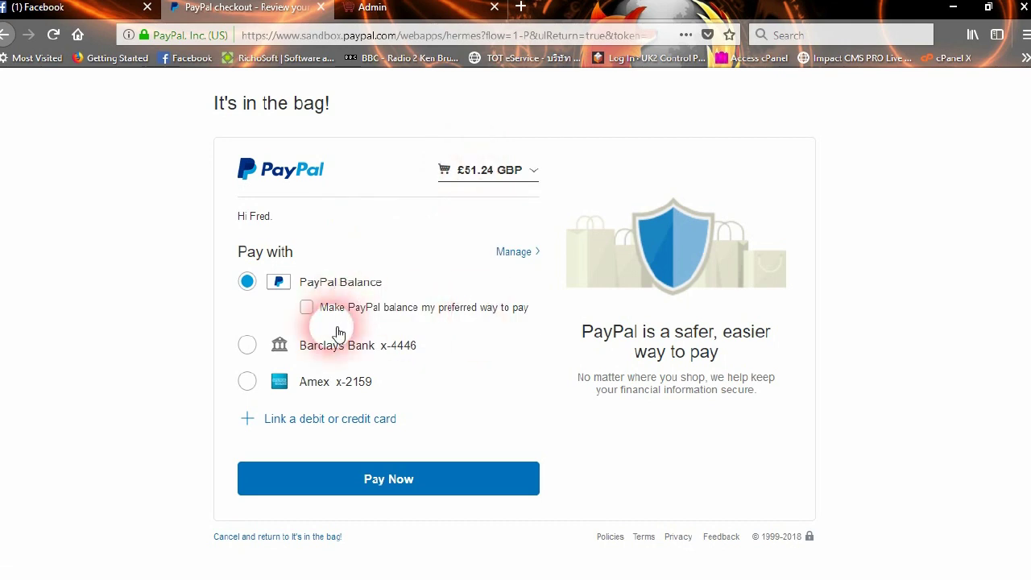
click(351, 476)
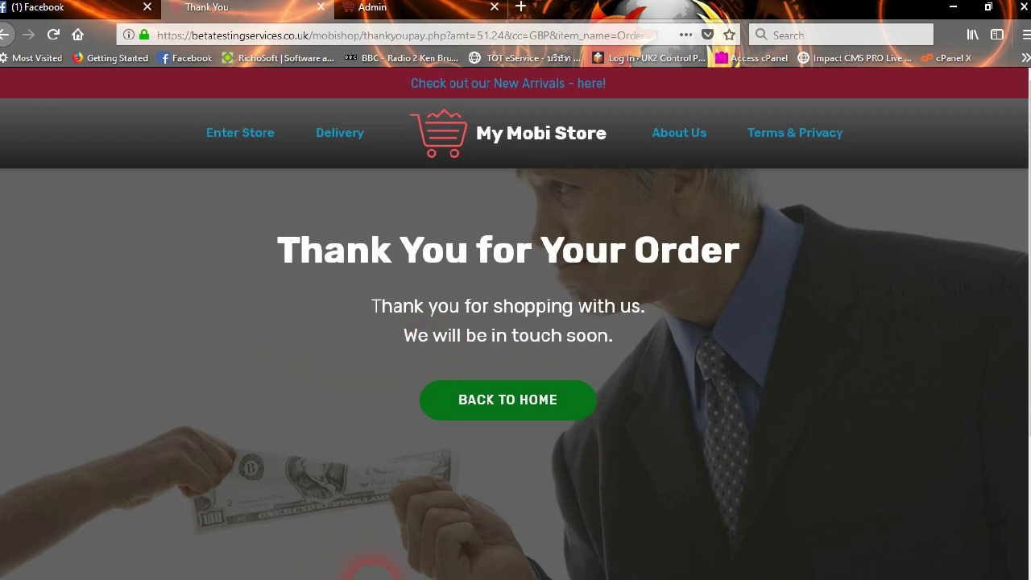
Step: Switch to Thunderbird and fetch new messages for the mail accounts
click(423, 571)
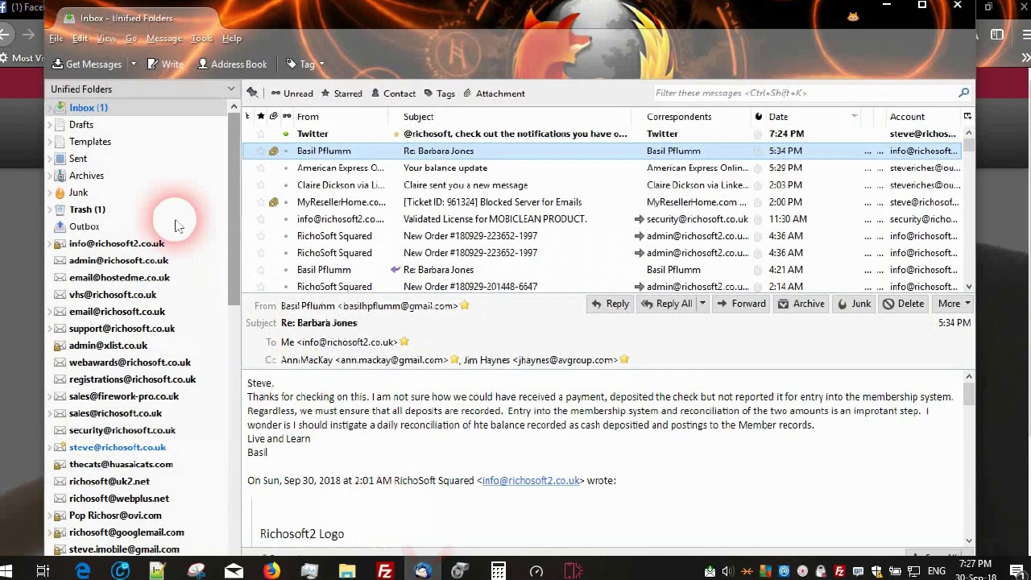
click(133, 64)
click(113, 82)
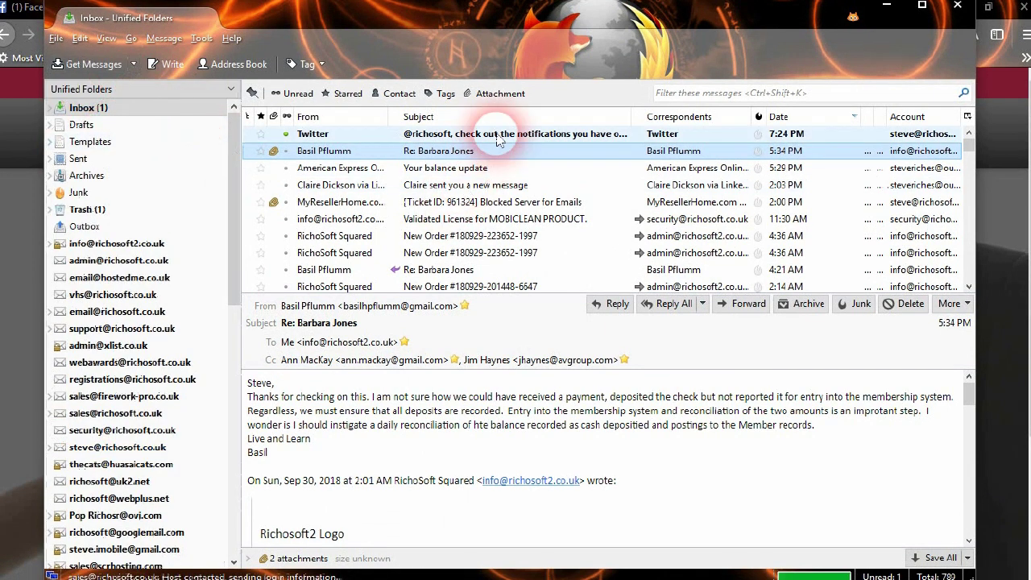
Step: Delete the unread Twitter notification e-mail from the inbox
click(498, 135)
click(906, 304)
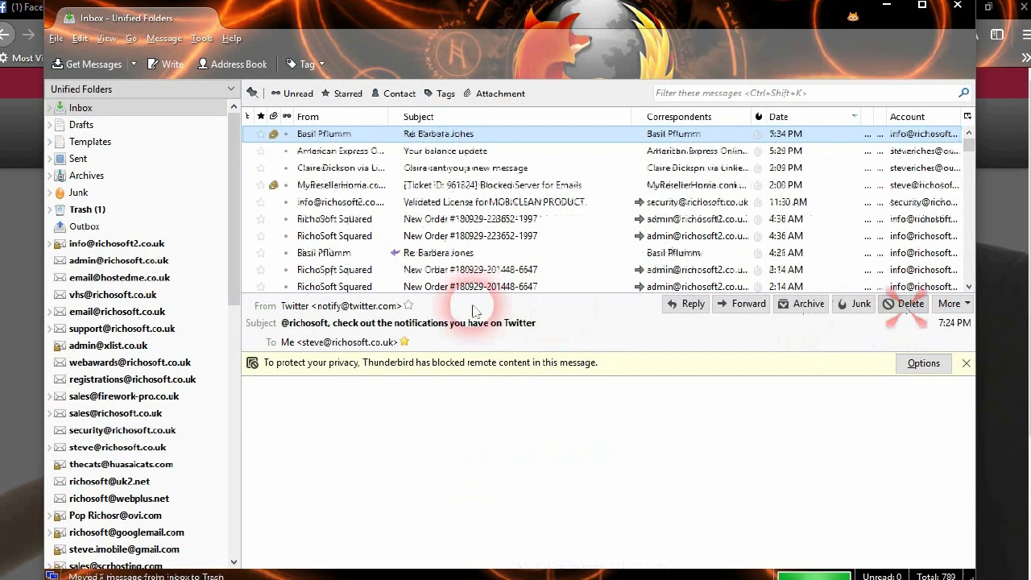
click(312, 307)
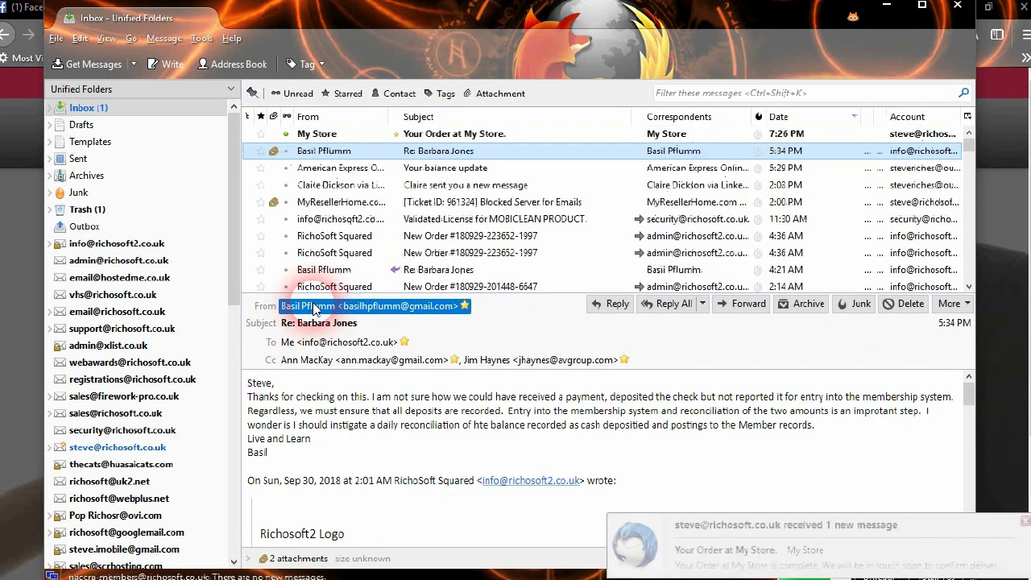
Step: Open the "Your Order at My Store." e-mail and show the remote content in this message
click(435, 135)
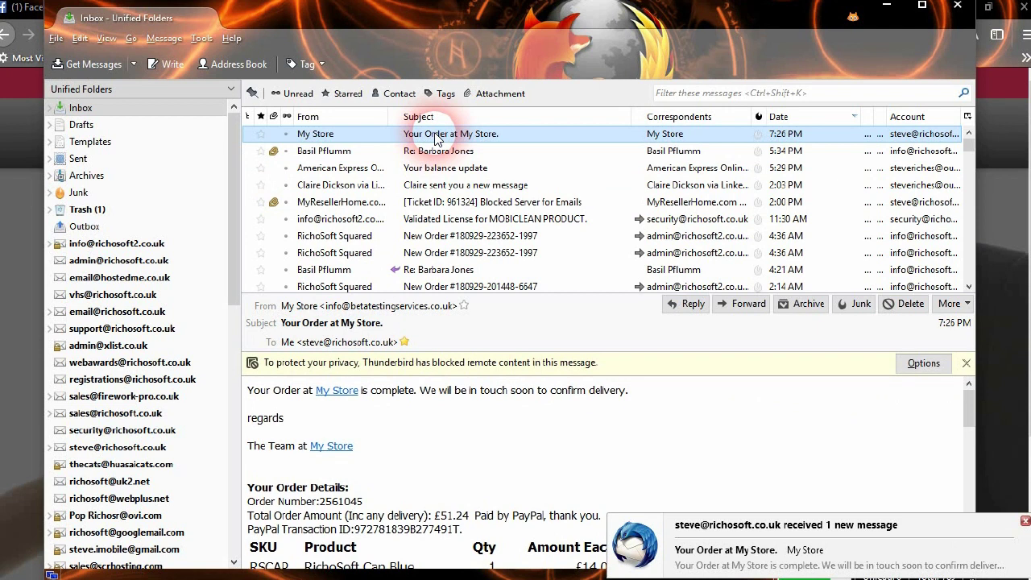
click(925, 364)
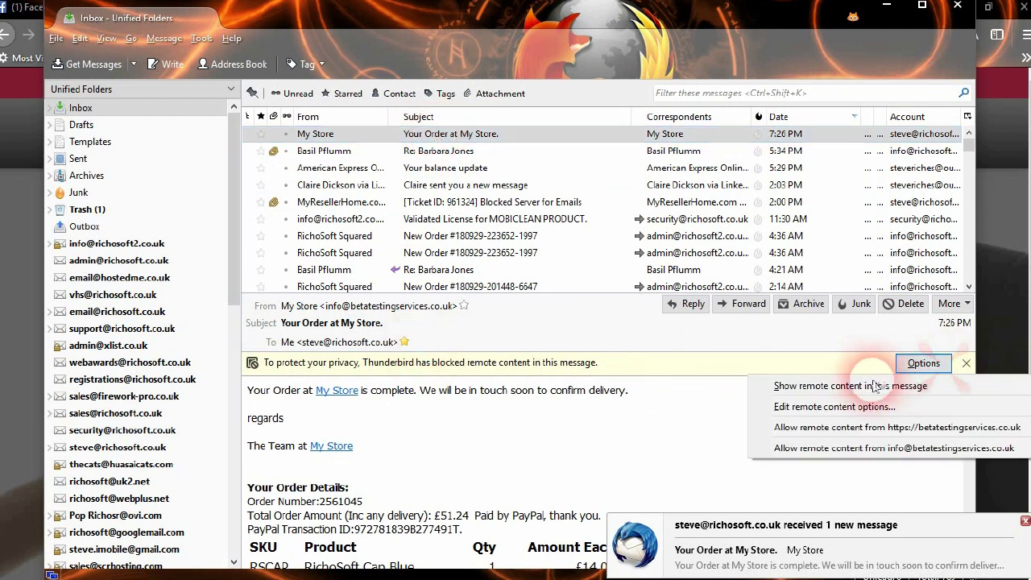
click(853, 385)
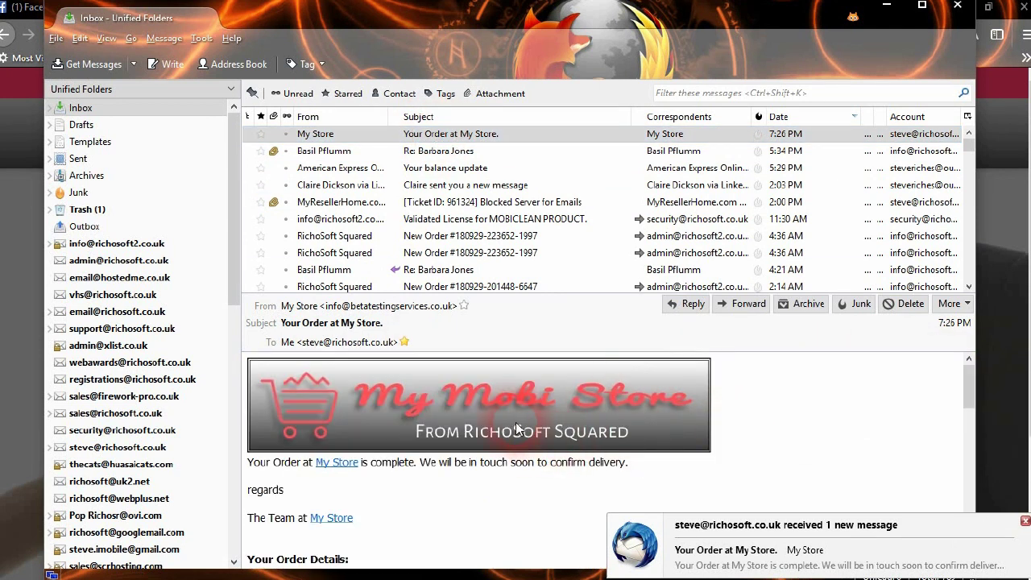
Step: Examine the order confirmation e-mail's order details, product lines, customer and delivery details, and footer
scroll(516, 423, down, 2)
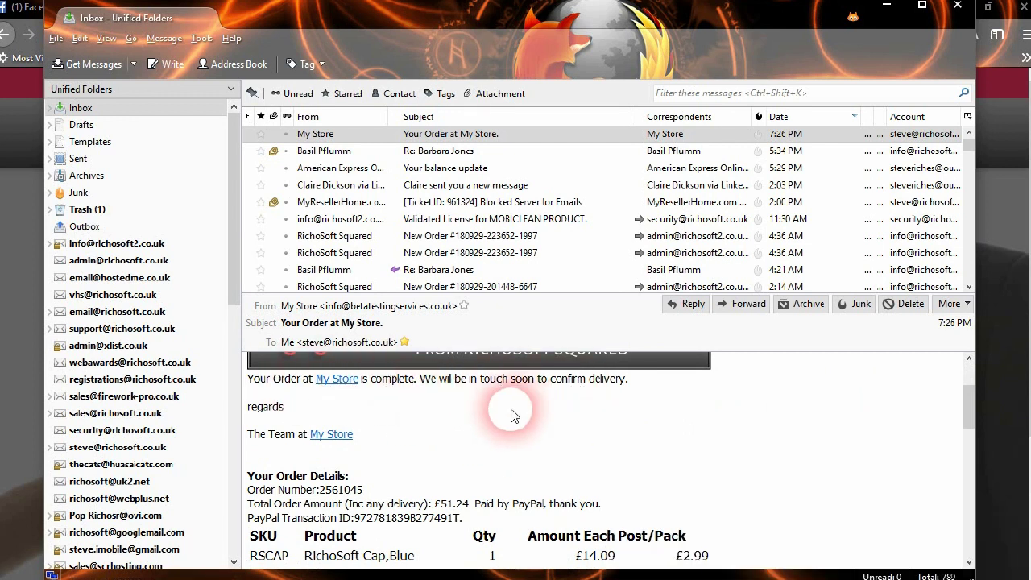
scroll(510, 420, down, 2)
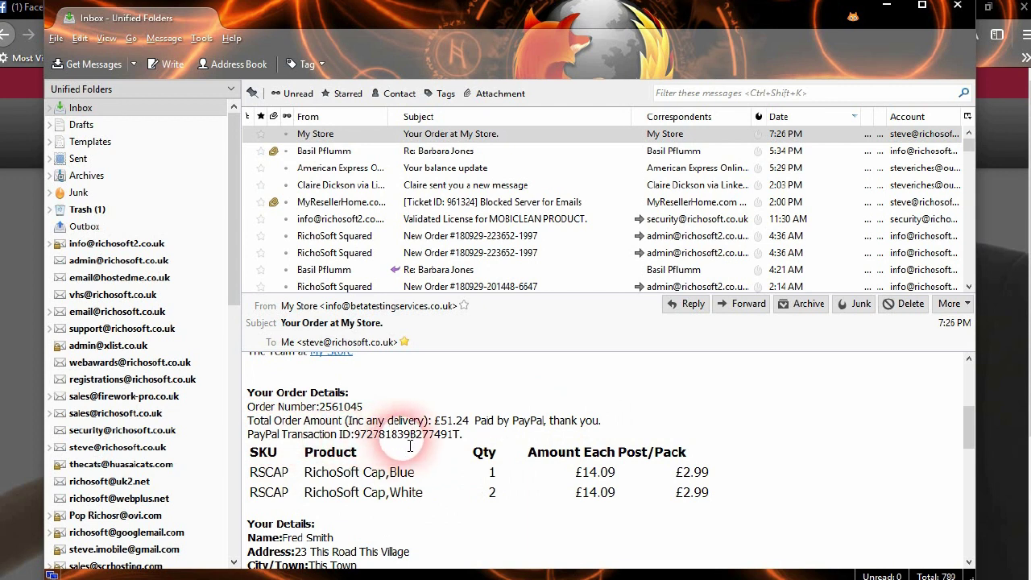
scroll(435, 467, down, 3)
scroll(427, 460, up, 2)
scroll(427, 459, up, 1)
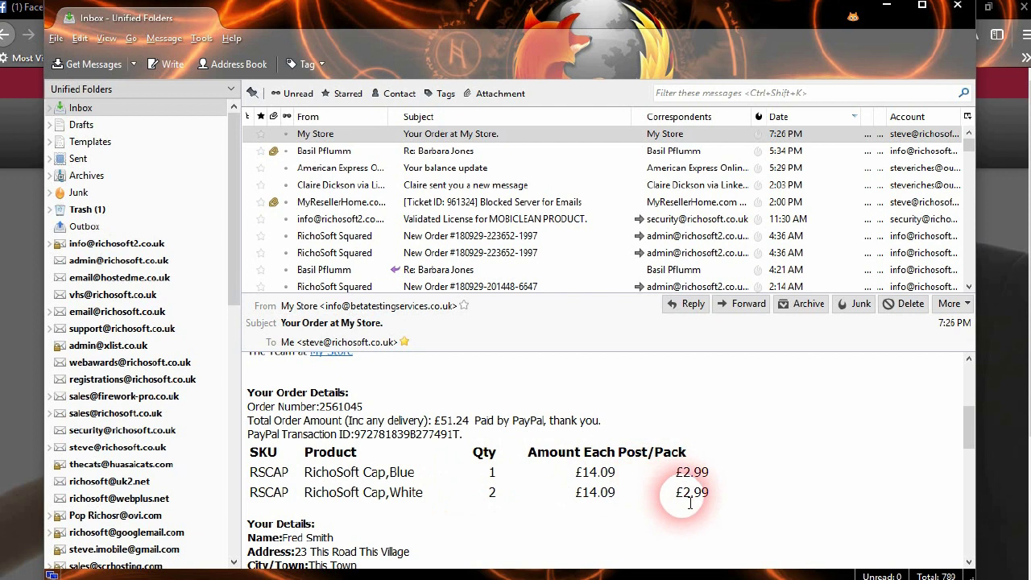
scroll(532, 515, down, 4)
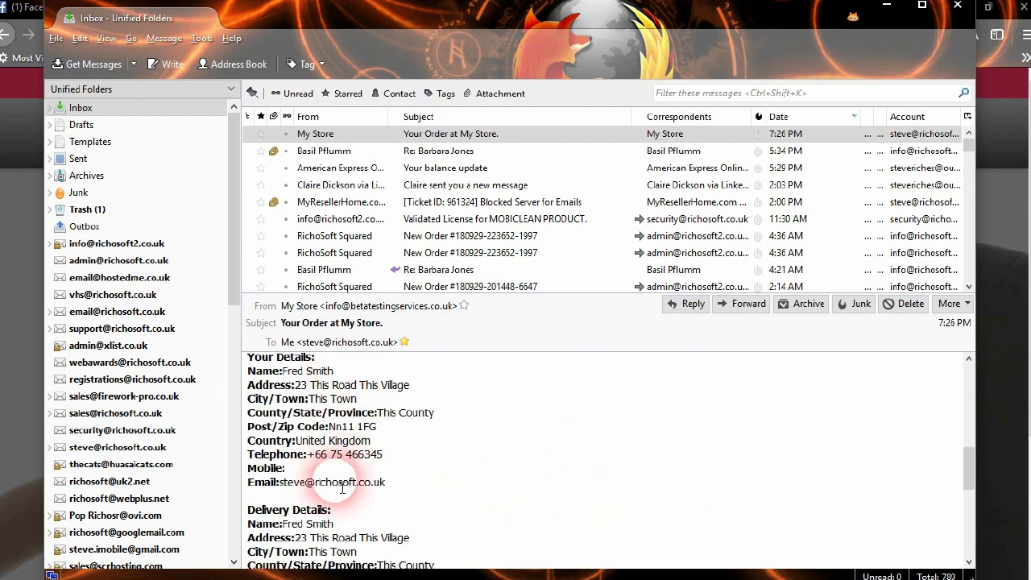
scroll(342, 488, down, 3)
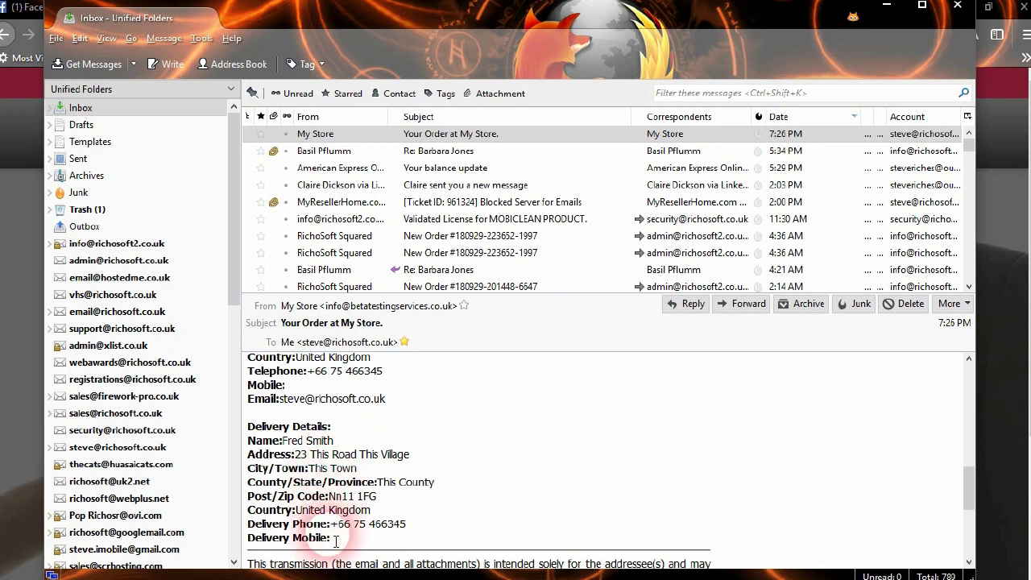
scroll(490, 506, down, 6)
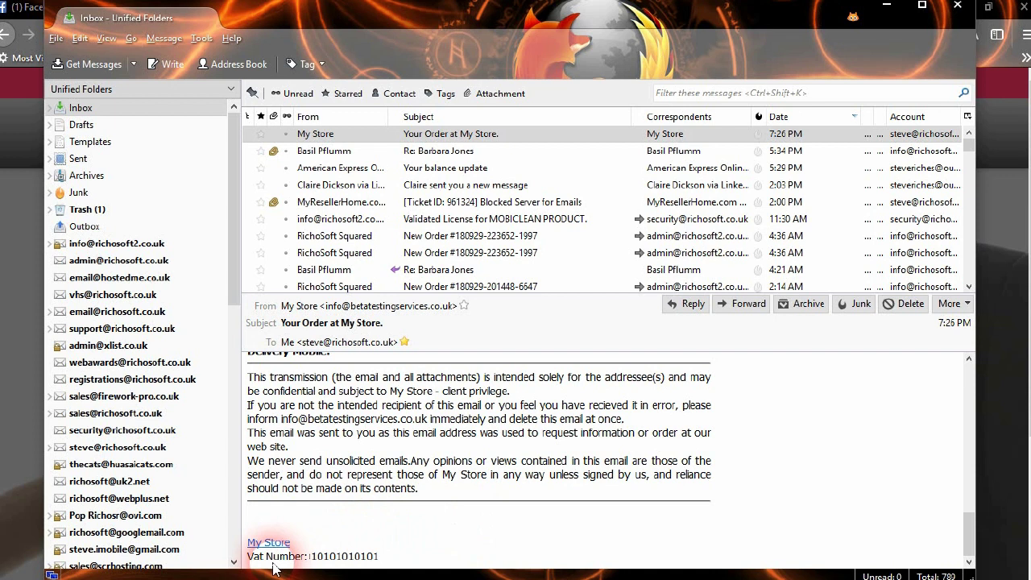
scroll(435, 475, up, 12)
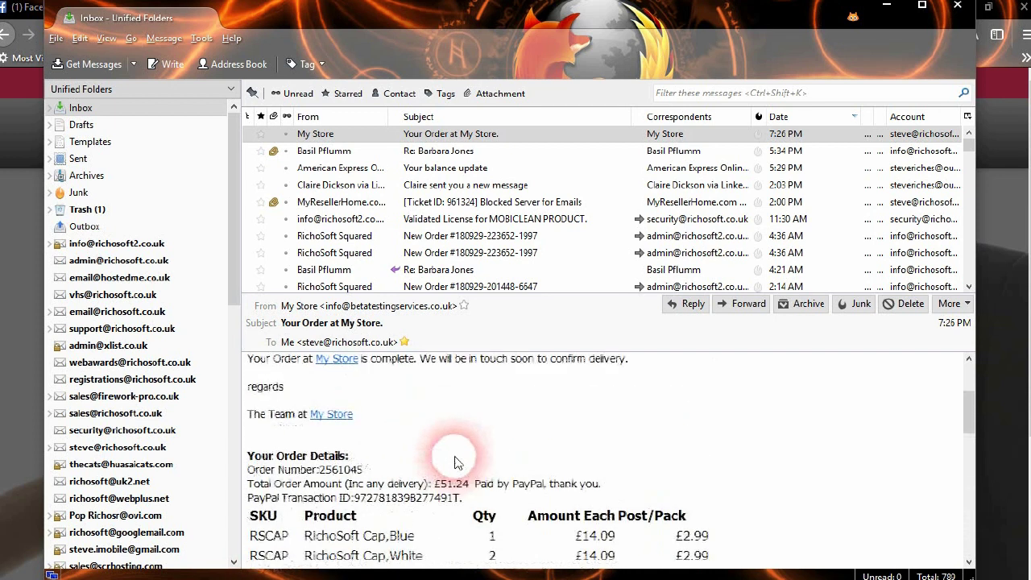
scroll(455, 461, up, 3)
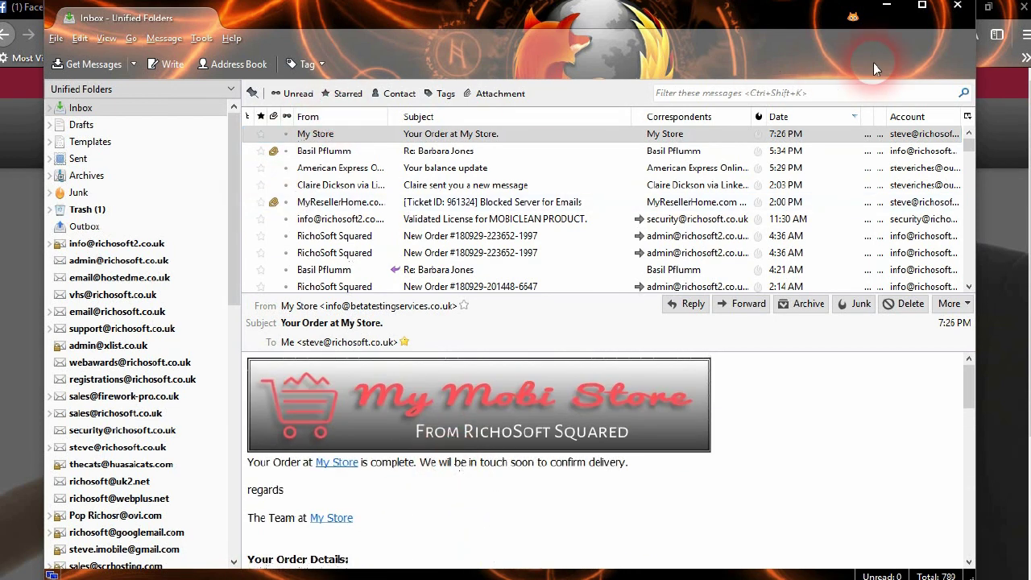
Step: Switch back to Firefox and return to the store's home page to view the featured product deals
click(889, 10)
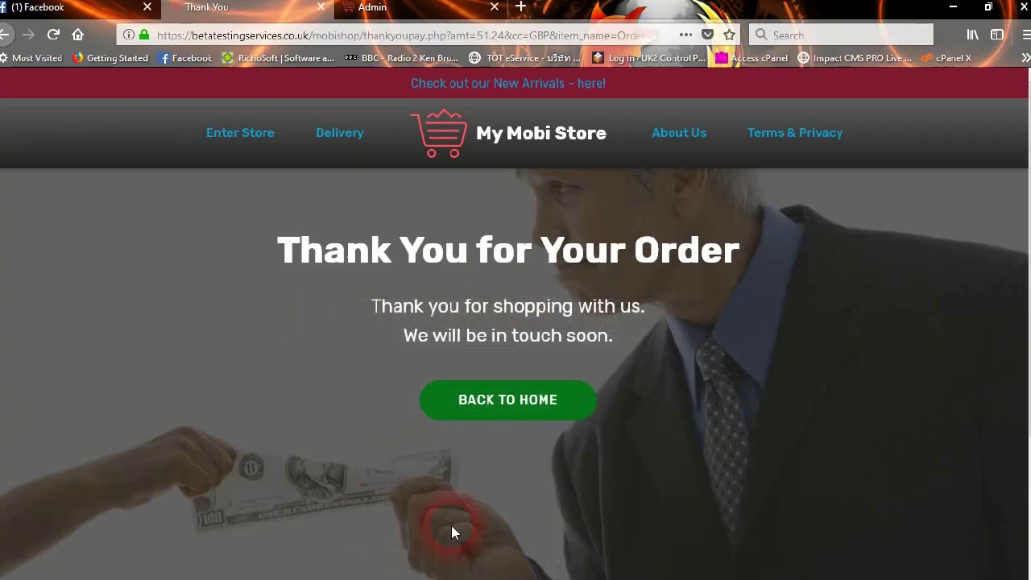
click(510, 391)
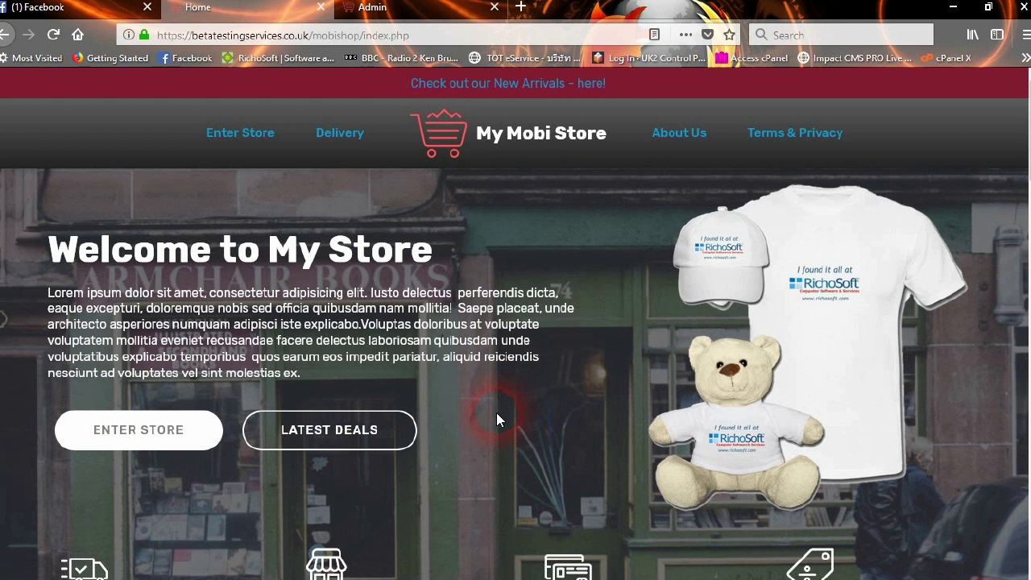
scroll(496, 412, down, 7)
scroll(488, 422, down, 3)
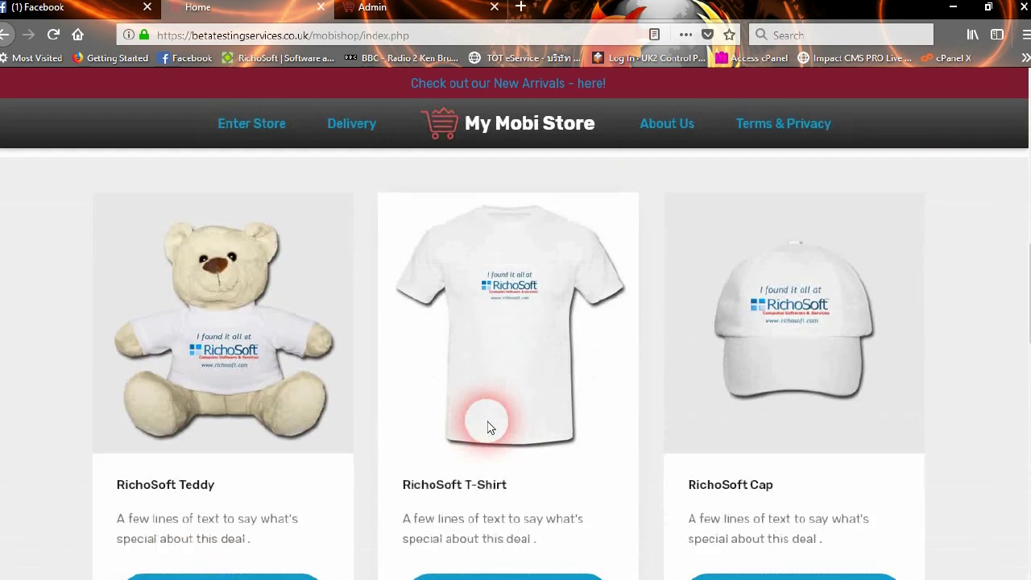
Step: Return to the start of the store's home page and enter the store's product listing
scroll(323, 265, up, 6)
click(496, 124)
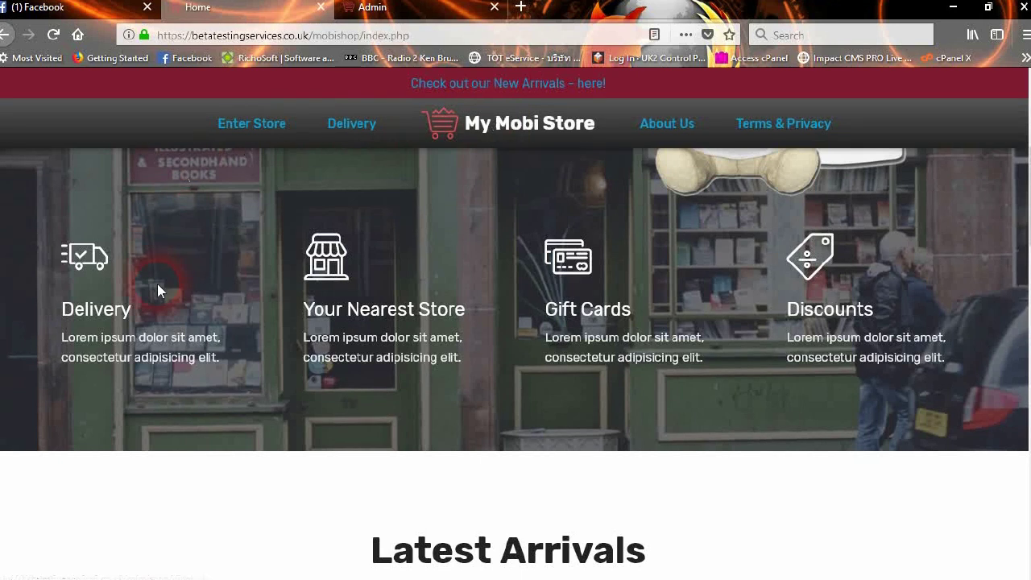
click(137, 441)
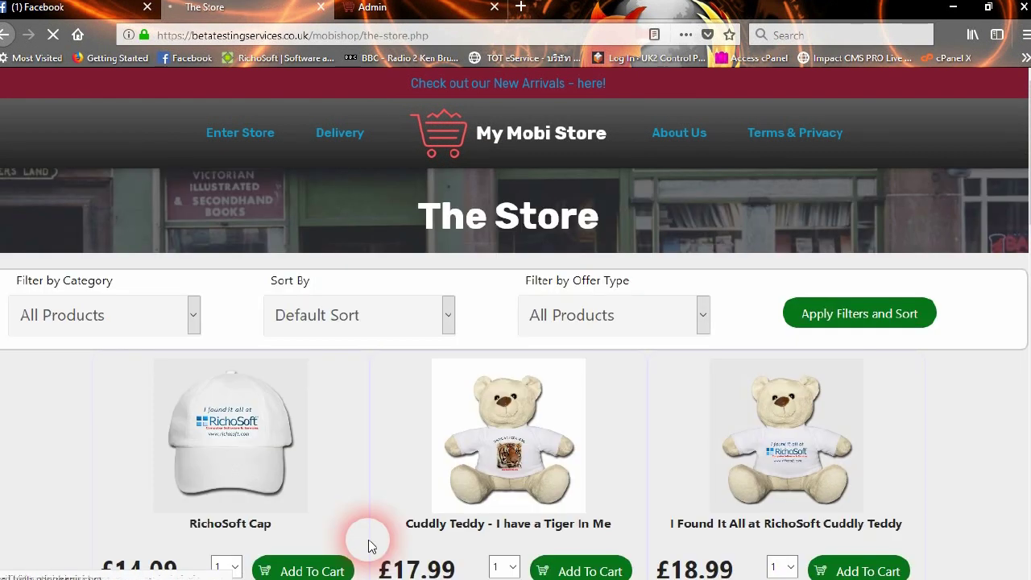
Step: Browse the store's products, checking their prices, colour and size options, offer labels and descriptions
scroll(449, 480, down, 2)
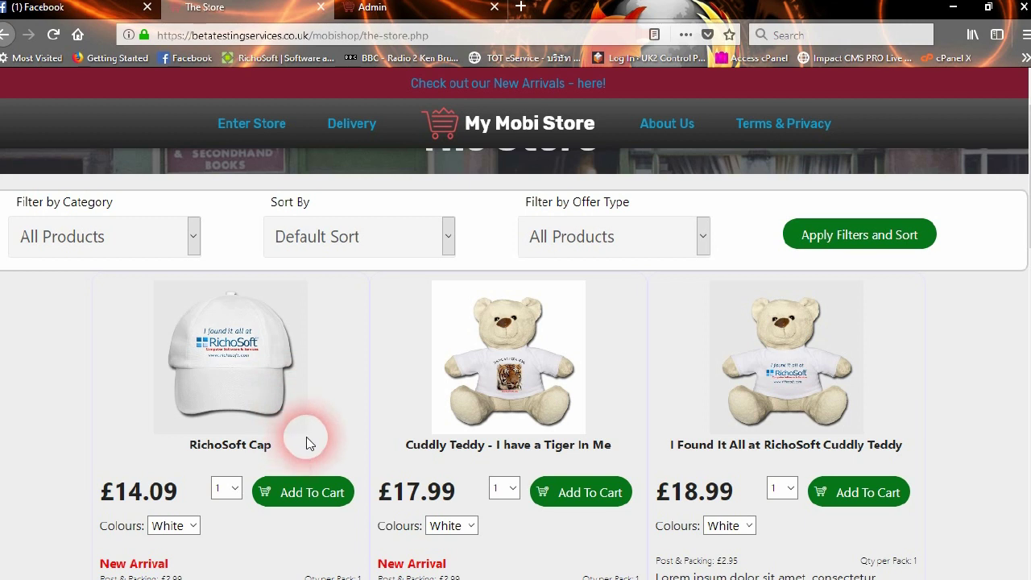
scroll(541, 447, down, 5)
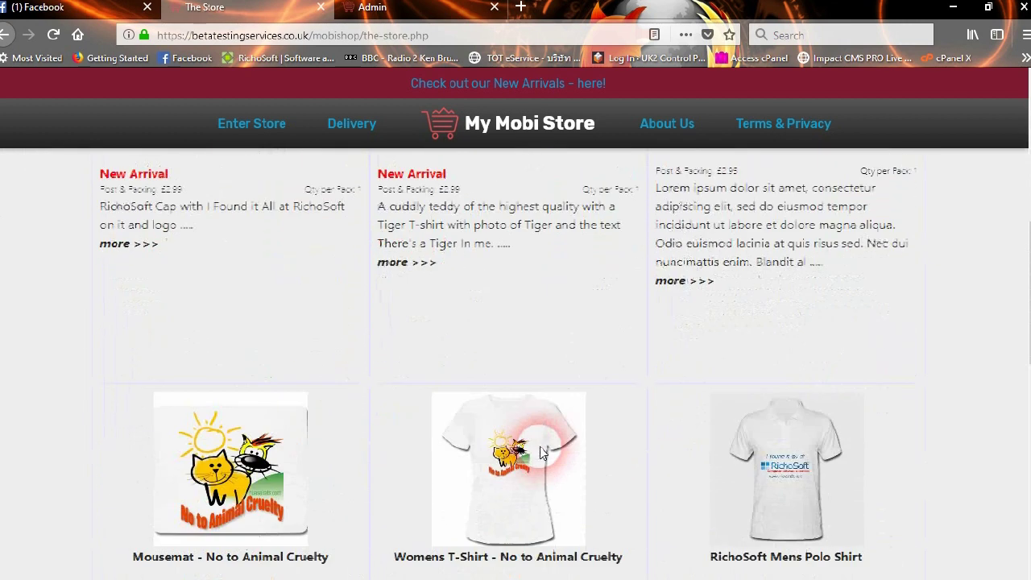
scroll(541, 453, down, 2)
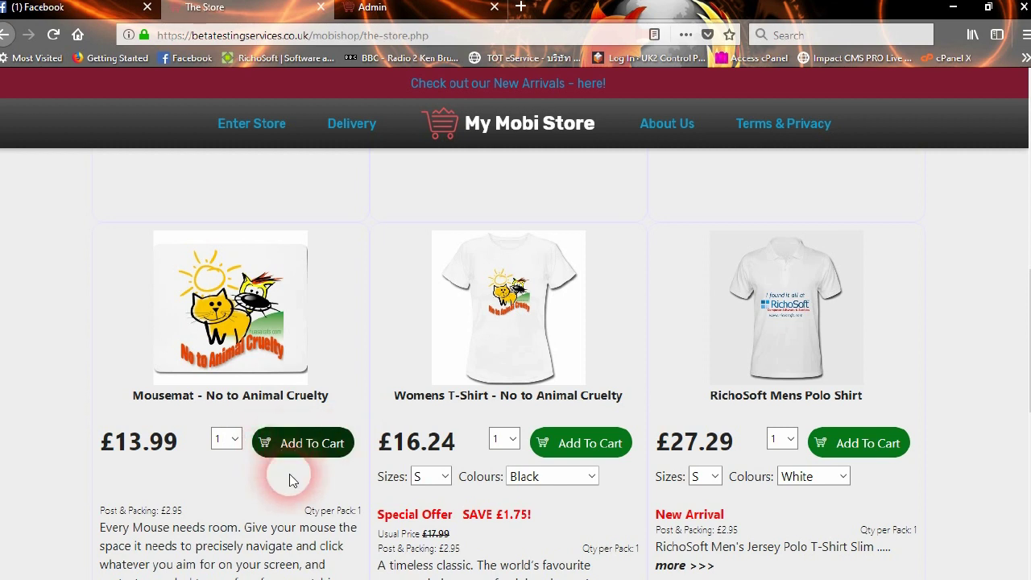
scroll(290, 478, up, 5)
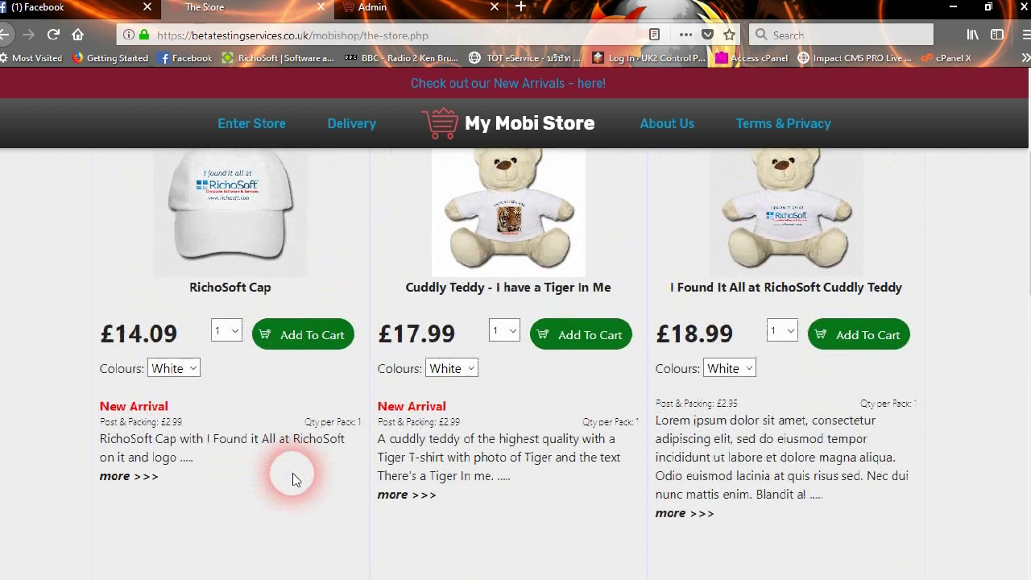
scroll(293, 479, up, 3)
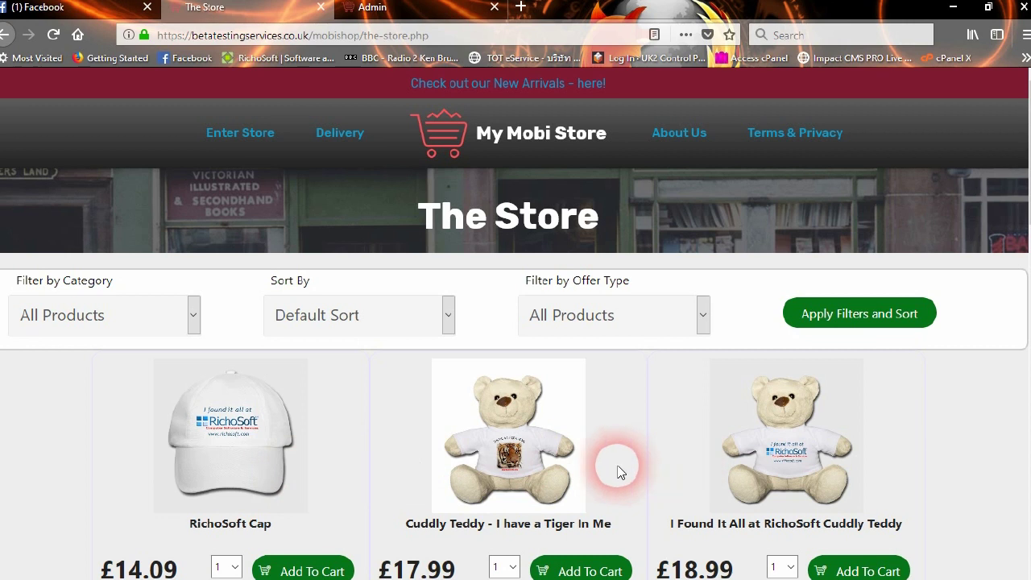
scroll(617, 471, down, 1)
scroll(617, 471, up, 1)
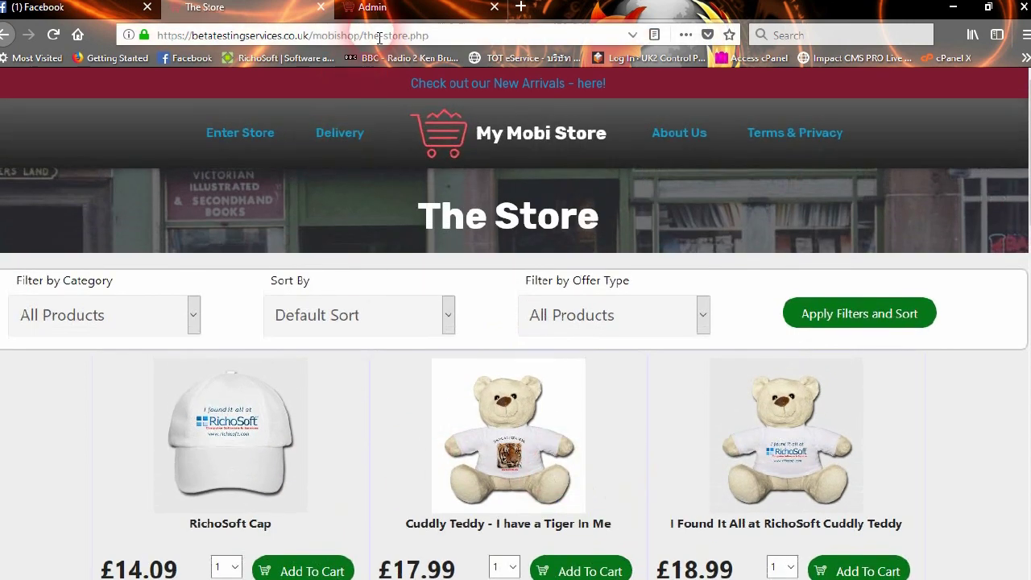
Step: Switch to the store's admin area and log in with the user ID admin and the account password
click(389, 6)
click(218, 250)
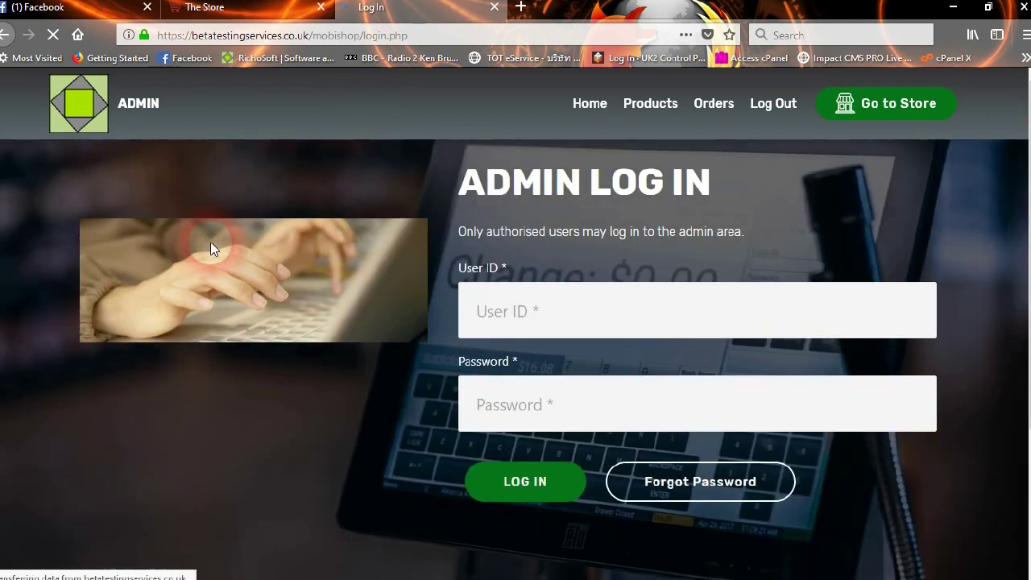
click(558, 311)
text(admn)
key(BackSpace)
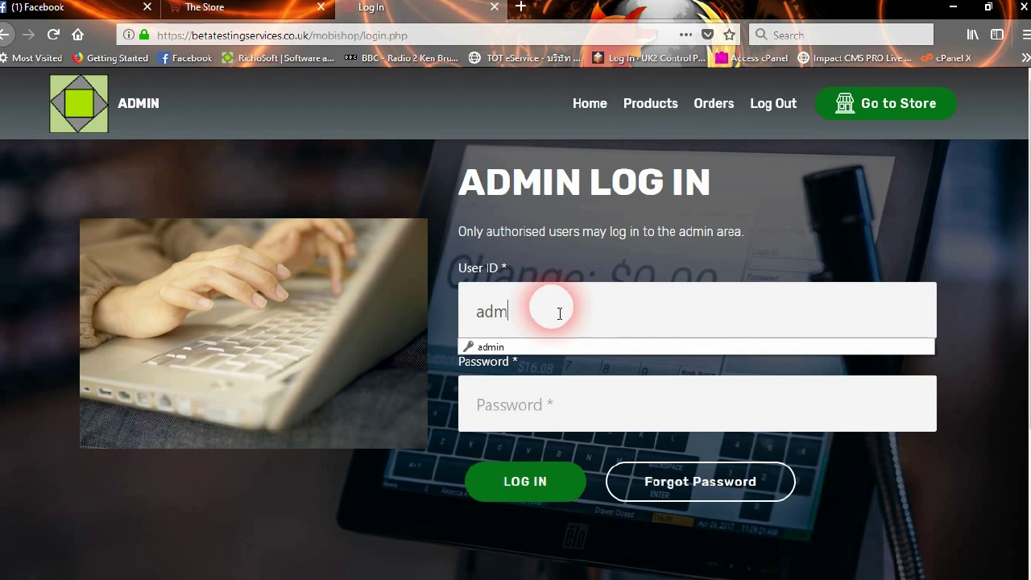
key(Tab)
key(BackSpace)
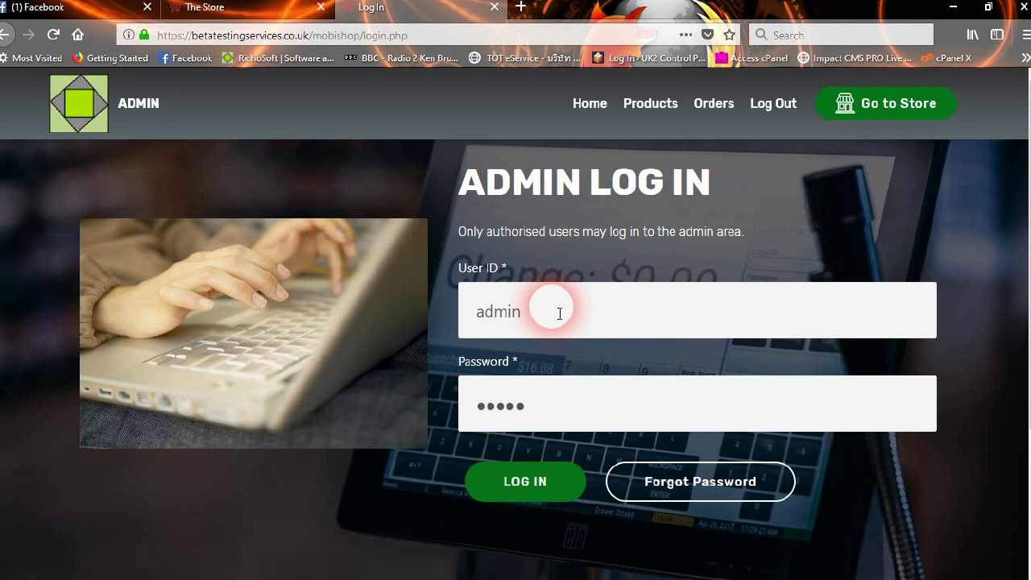
click(540, 481)
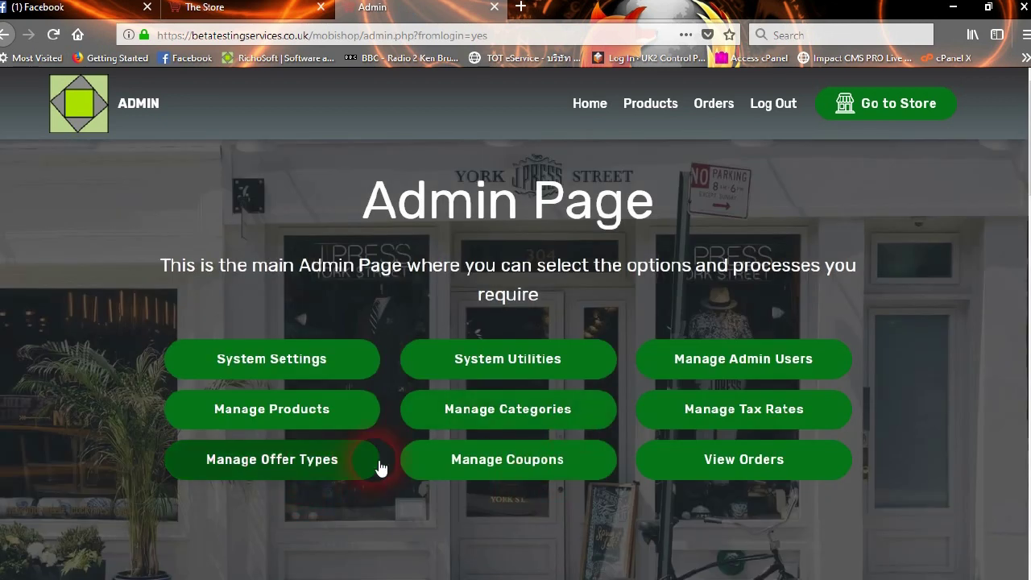
Step: Open the customer orders list and examine the available delivery and pay statuses for the newest order
click(719, 473)
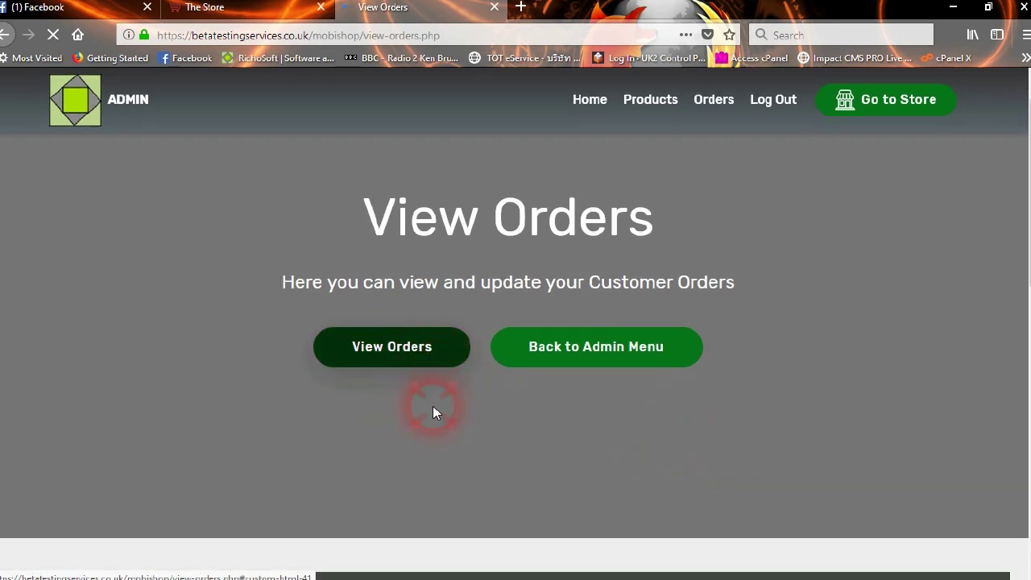
click(433, 407)
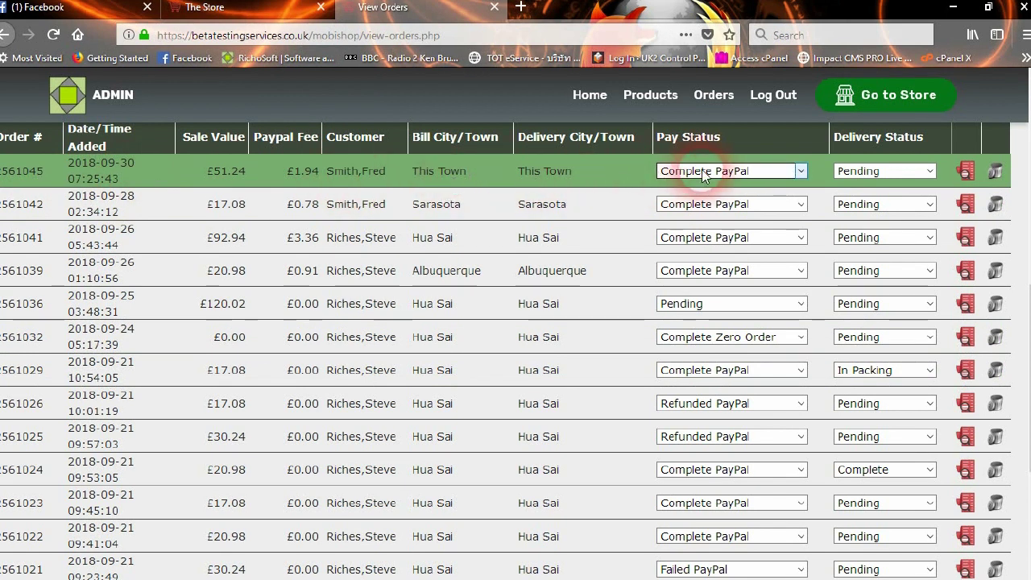
click(891, 171)
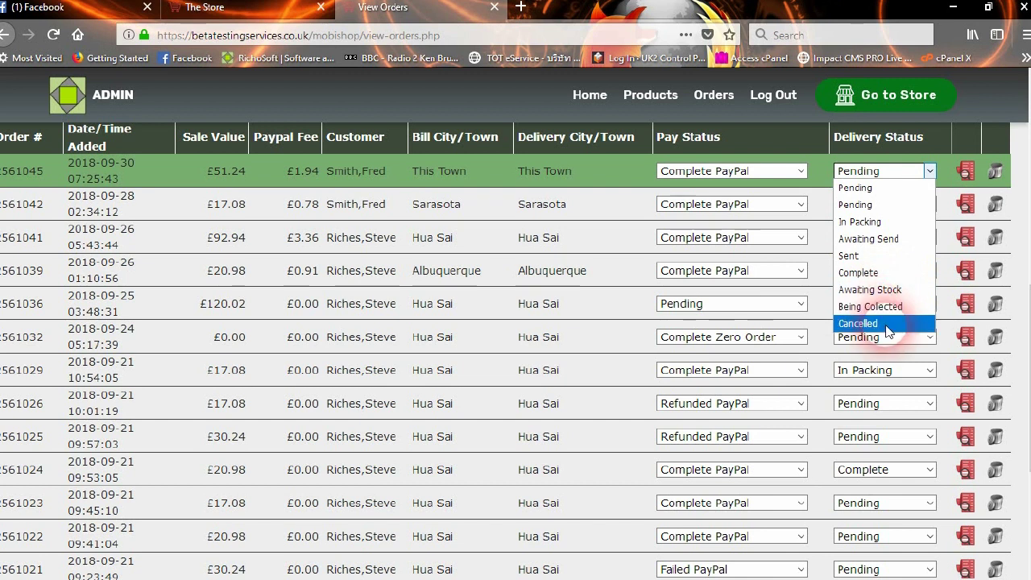
click(801, 171)
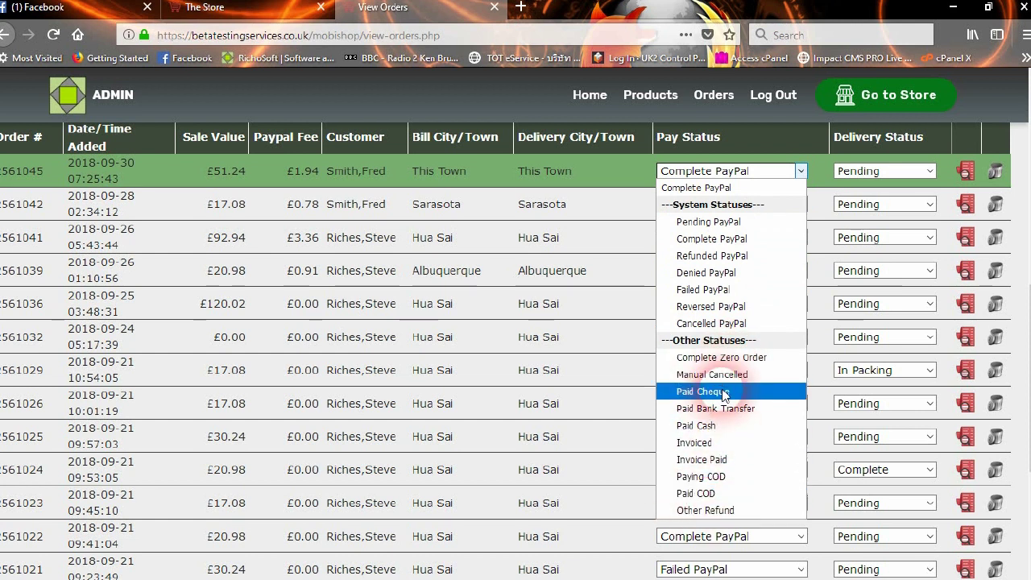
click(757, 172)
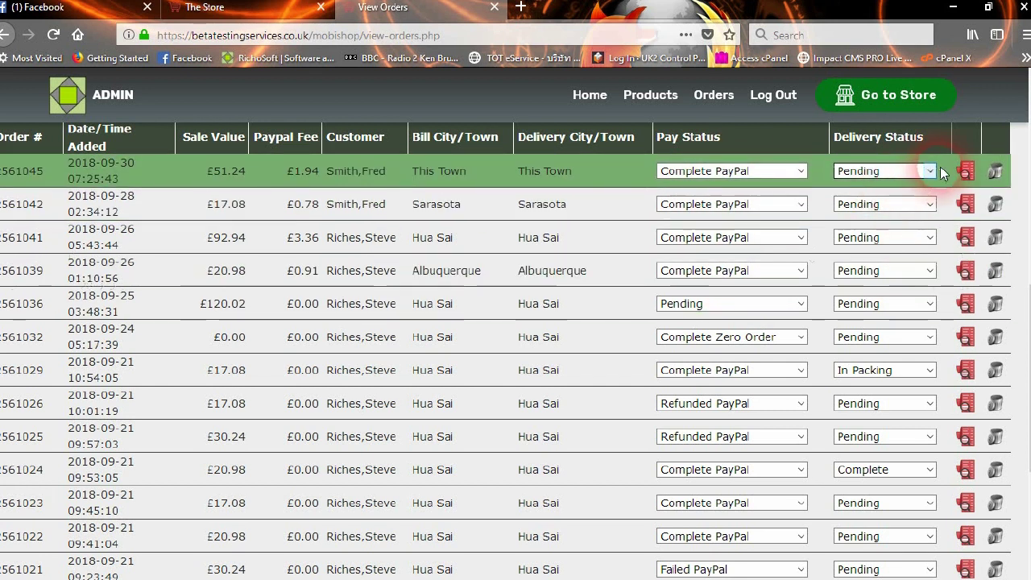
Step: Open the newest order's details and review its product lines, customer and delivery details, PayPal fee and transaction information
click(972, 172)
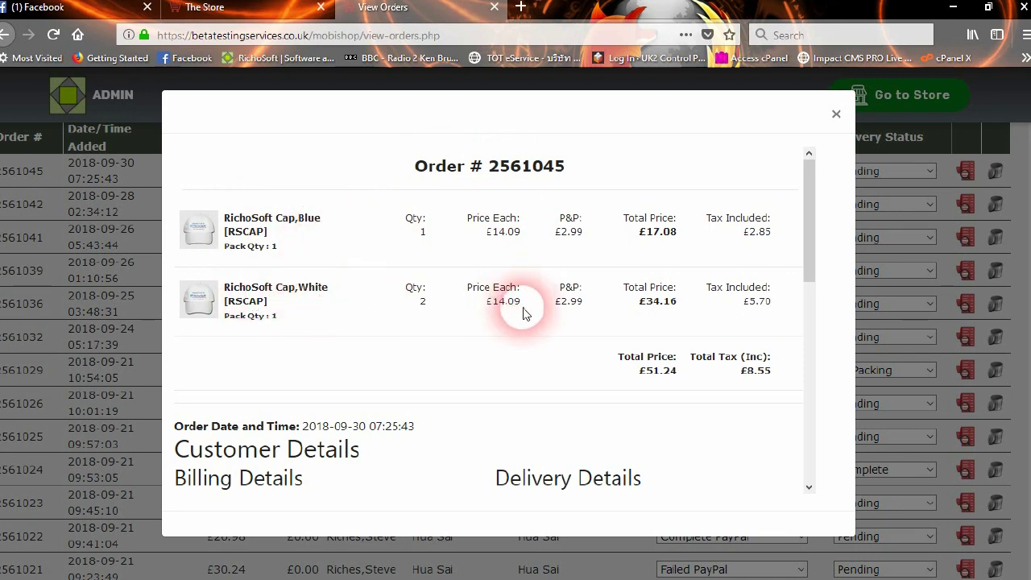
scroll(742, 319, down, 2)
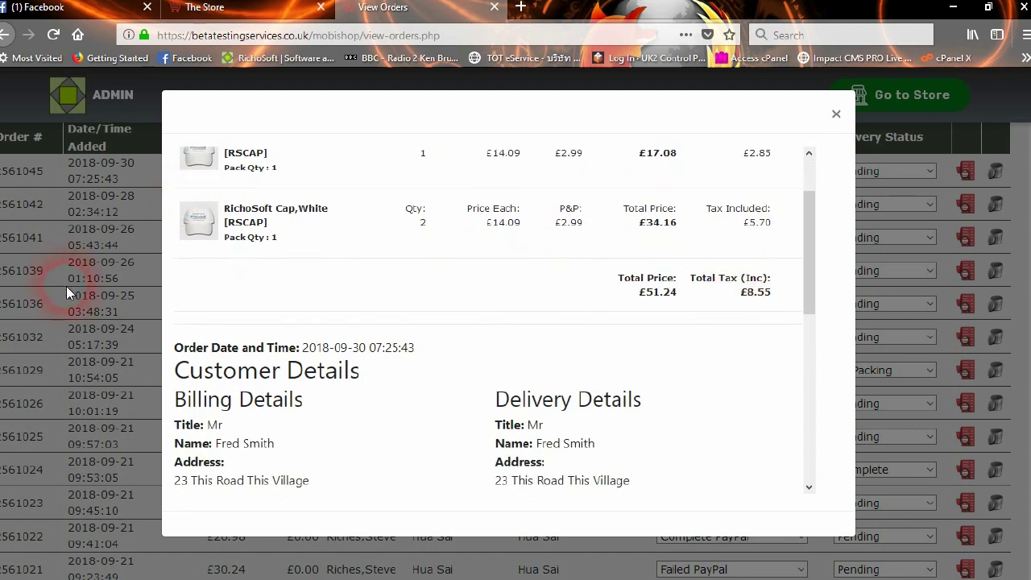
scroll(385, 326, down, 3)
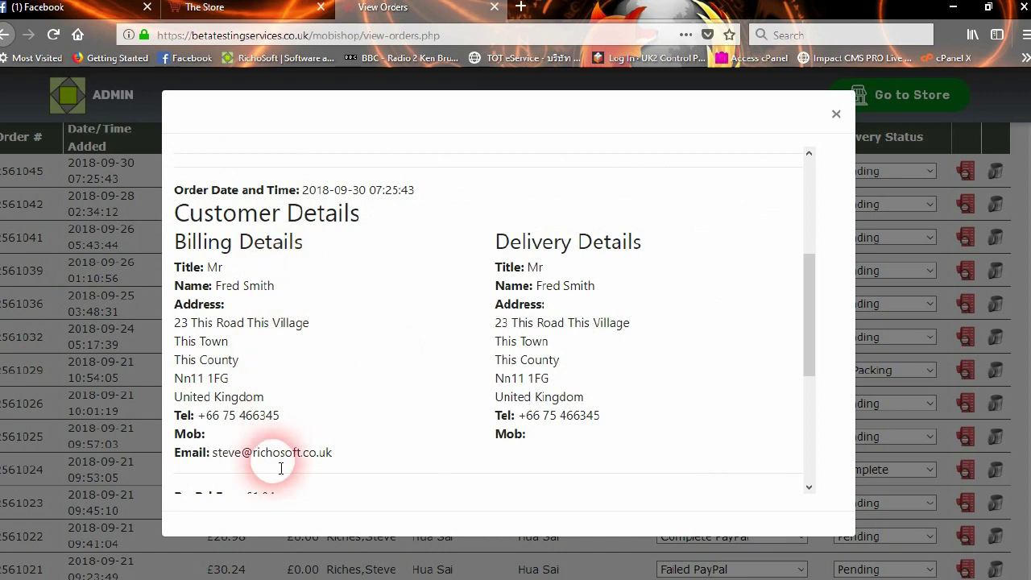
scroll(450, 323, down, 5)
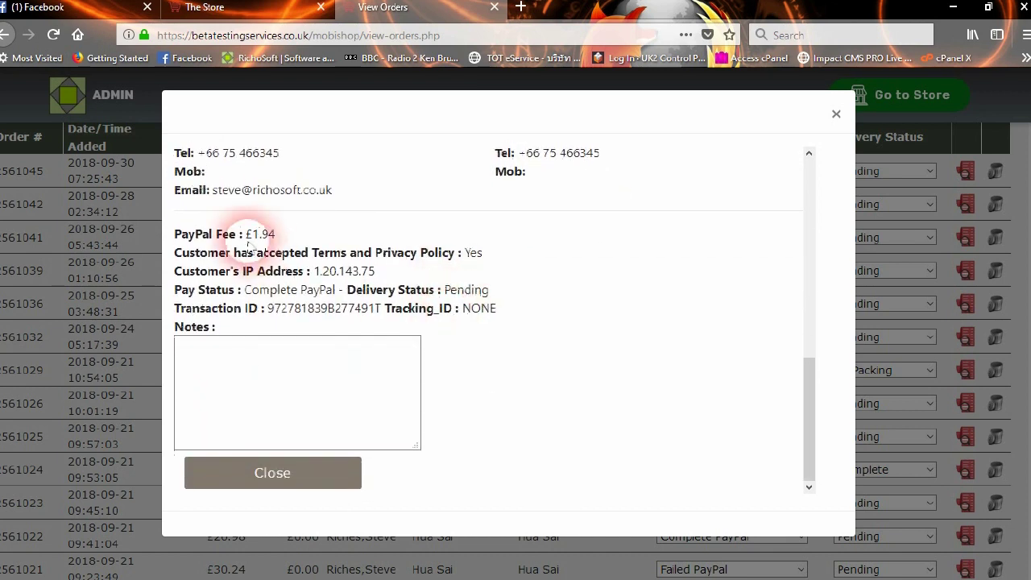
double_click(252, 241)
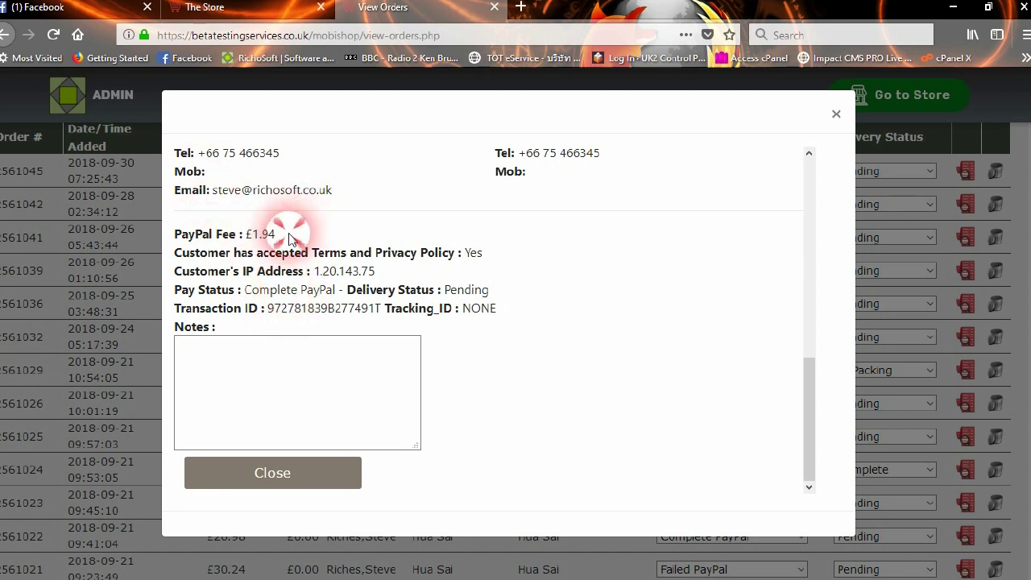
click(368, 357)
click(442, 371)
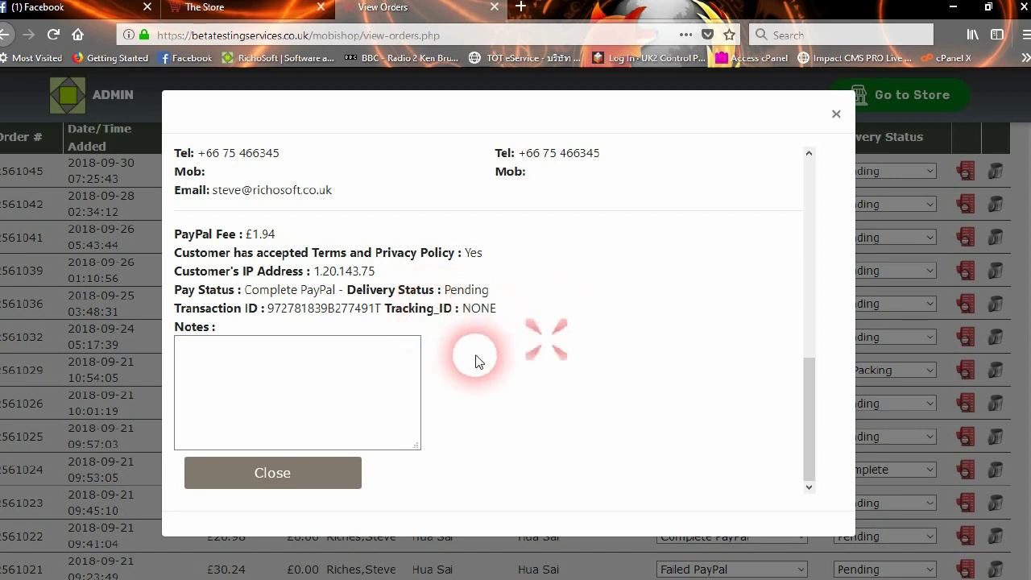
Step: Add the note "Waiting to pack" to the newest order and close its details
click(289, 371)
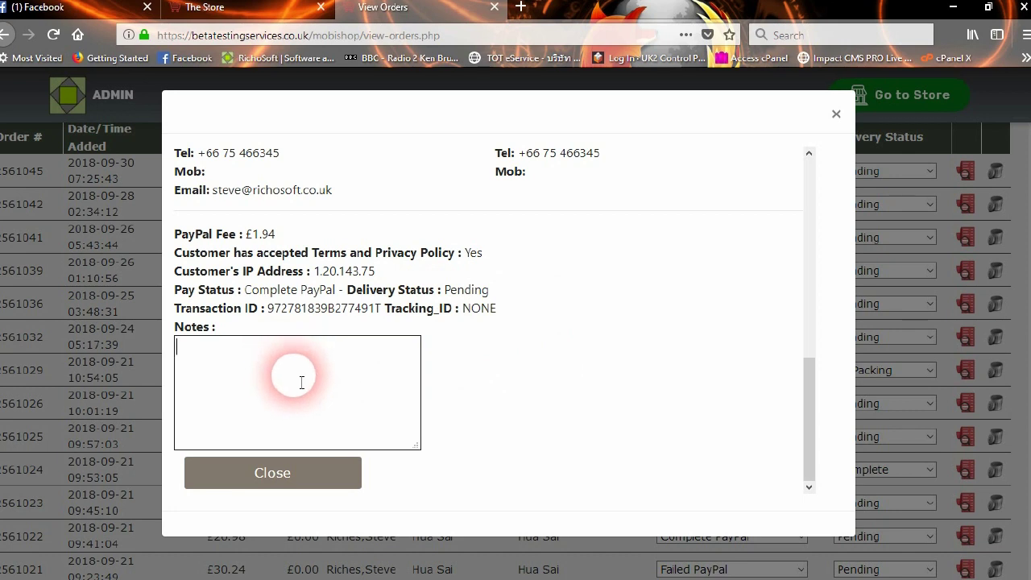
click(625, 387)
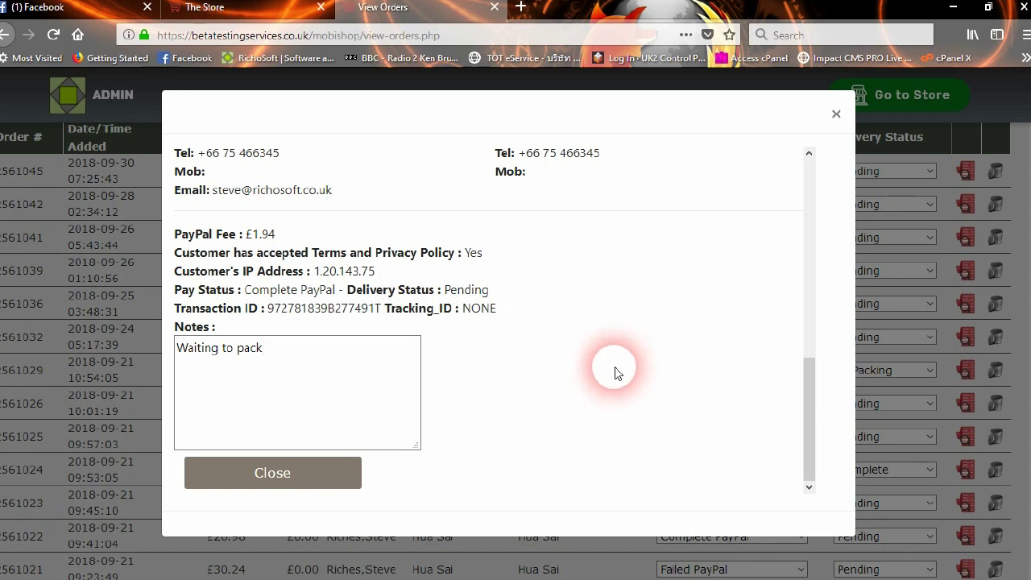
click(531, 428)
click(479, 409)
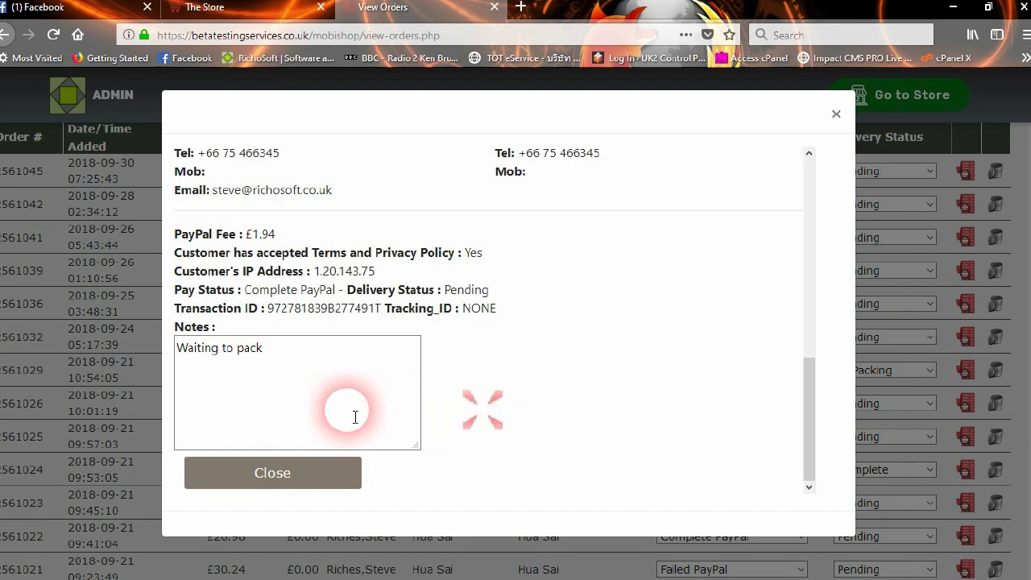
click(316, 481)
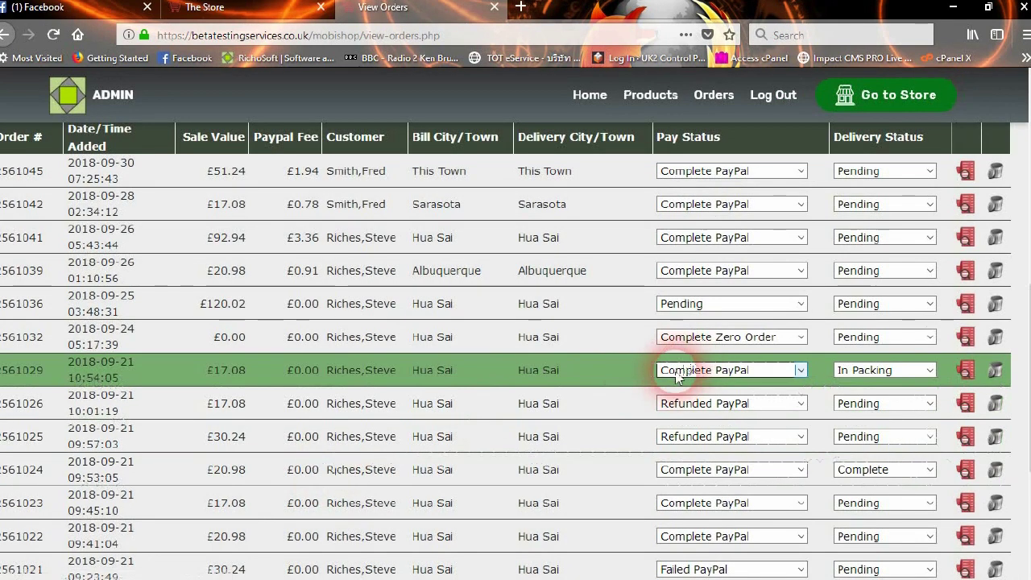
Step: Leave the orders list for the main admin page and open the System Settings
scroll(629, 196, down, 3)
scroll(629, 196, up, 10)
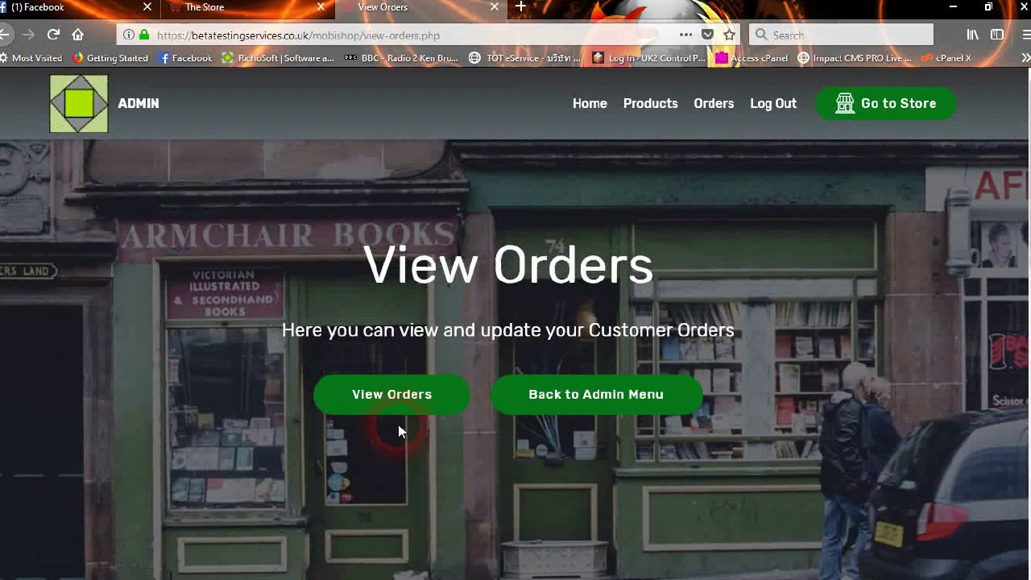
click(593, 409)
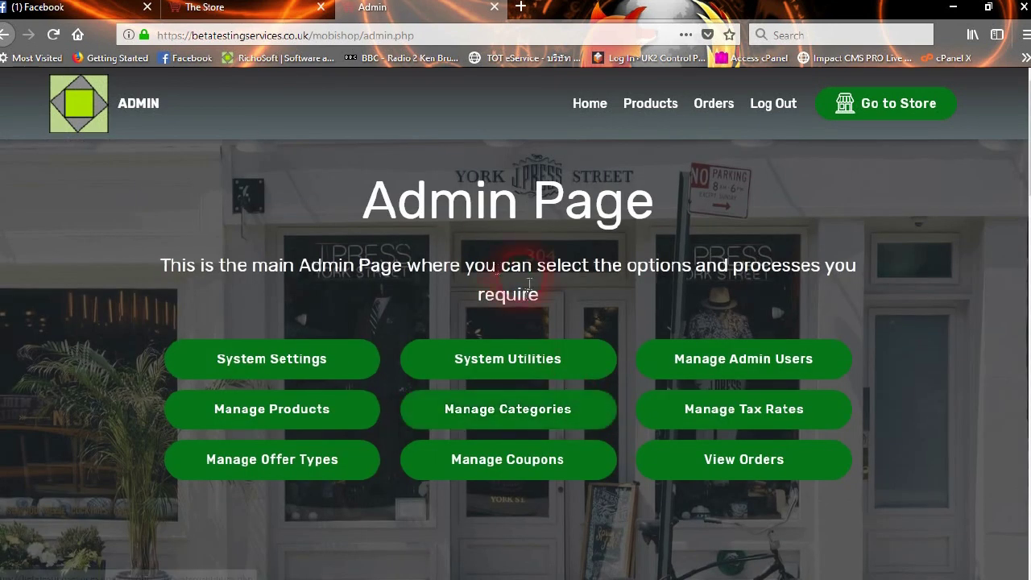
click(270, 357)
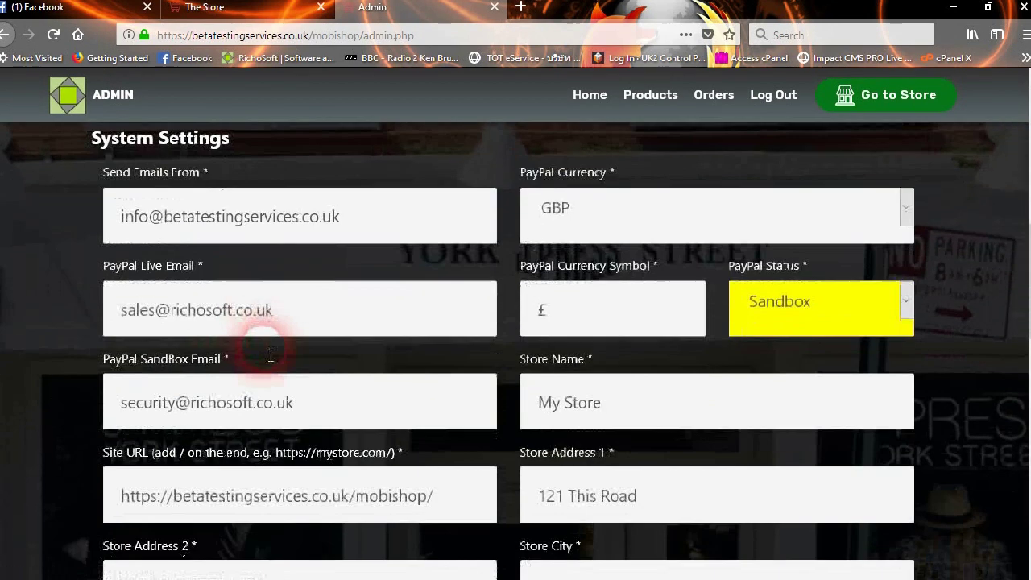
Step: Examine the sender e-mail setting and the list of available PayPal currencies, leaving GBP selected
click(152, 212)
click(398, 220)
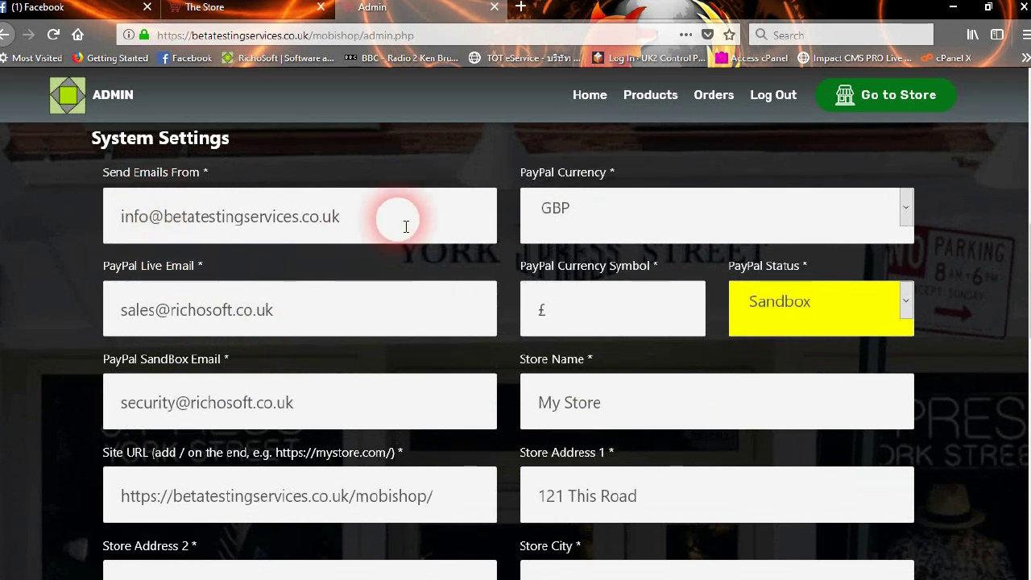
click(663, 217)
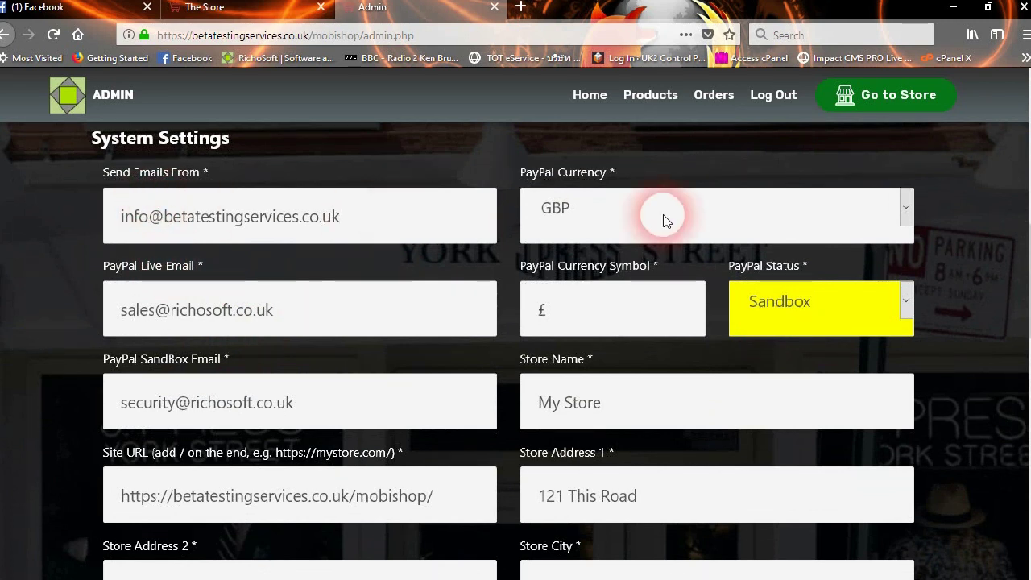
click(666, 221)
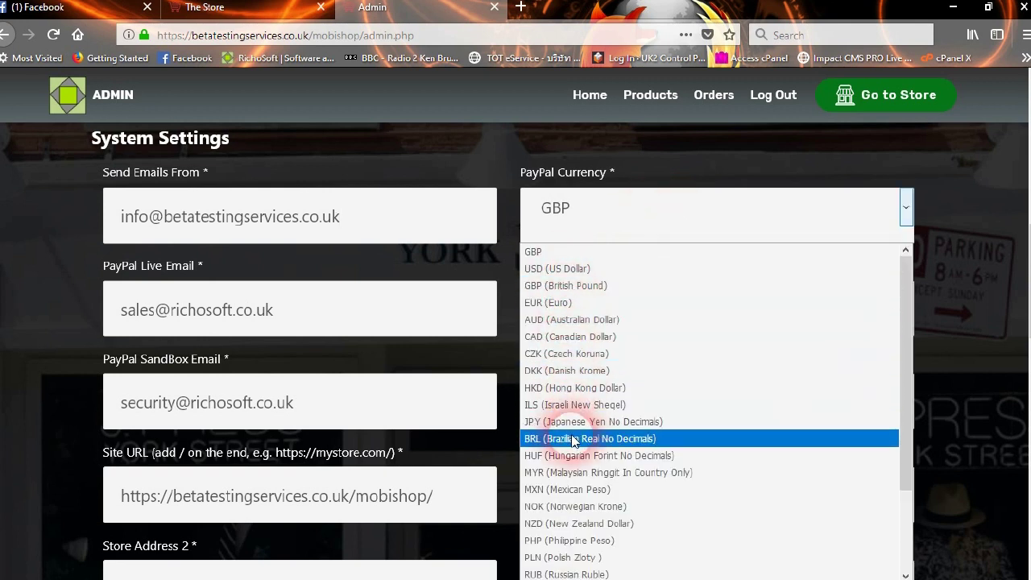
scroll(587, 507, down, 2)
scroll(605, 362, up, 2)
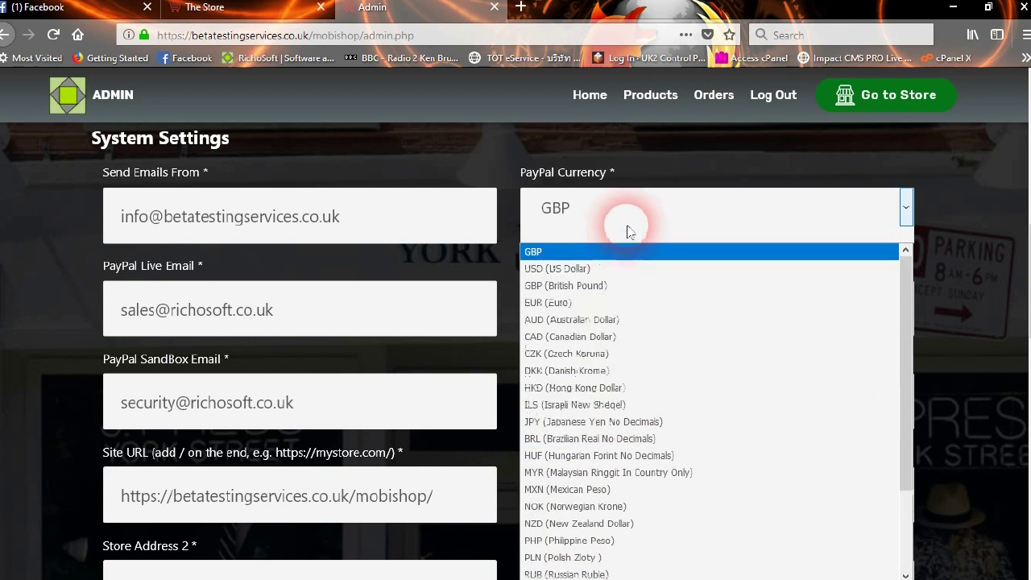
click(637, 212)
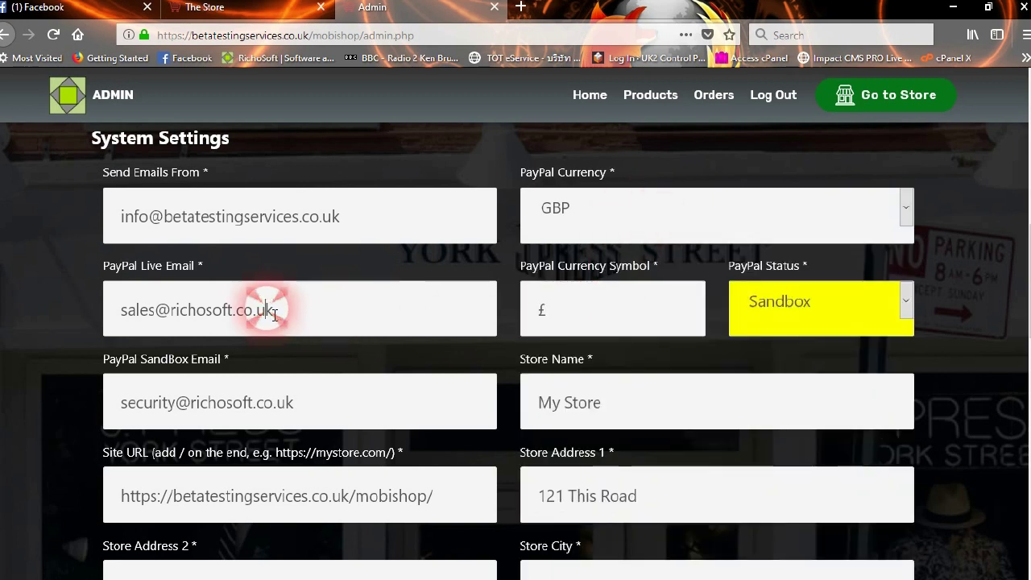
Step: Examine the PayPal sandbox e-mail field and the available PayPal status options, leaving Sandbox selected
click(350, 411)
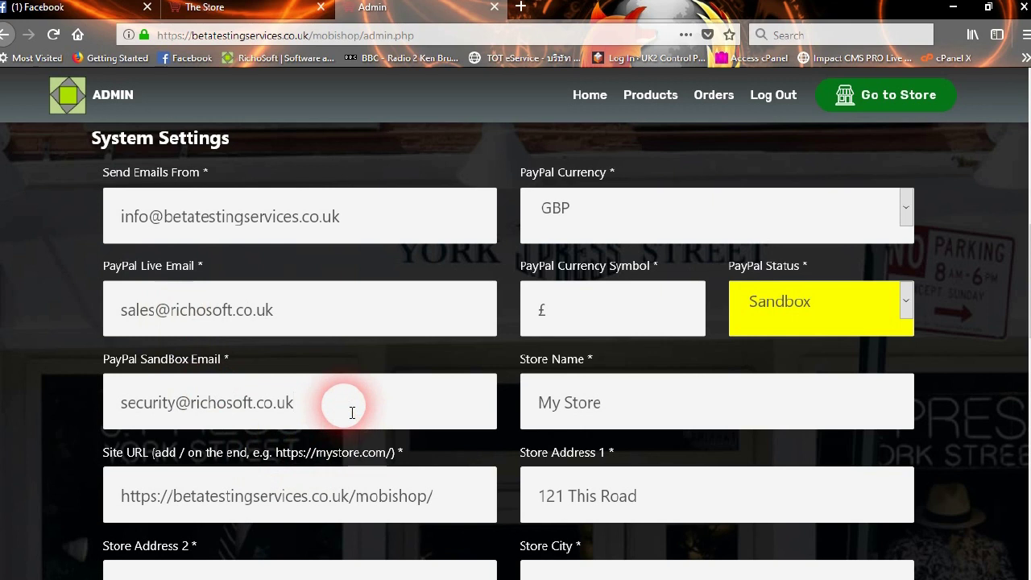
click(807, 304)
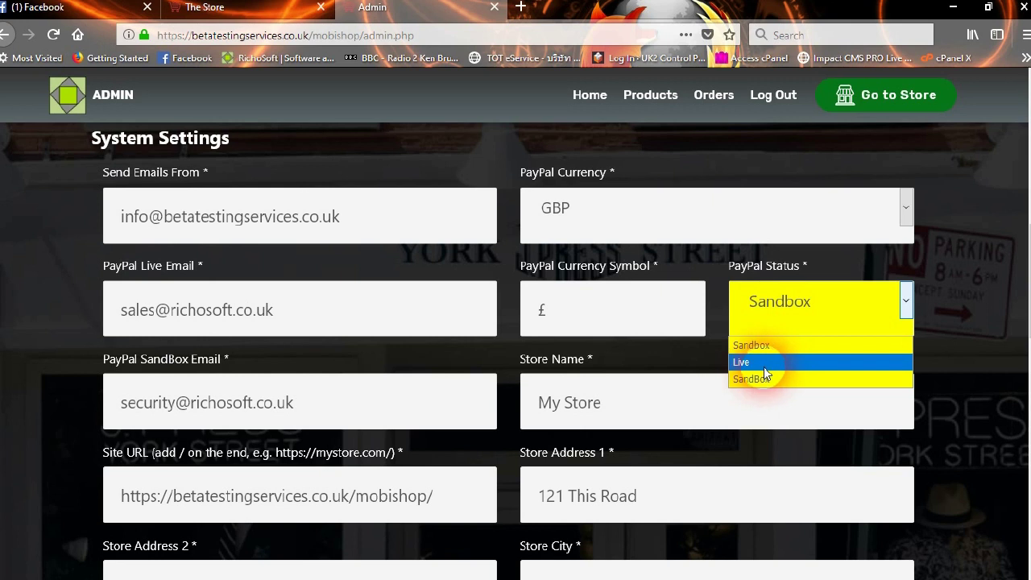
click(685, 295)
Step: Set the PayPal currency symbol to &pound;, acknowledge the update and reload the settings page
scroll(637, 299, down, 2)
click(583, 233)
drag(575, 237, 537, 240)
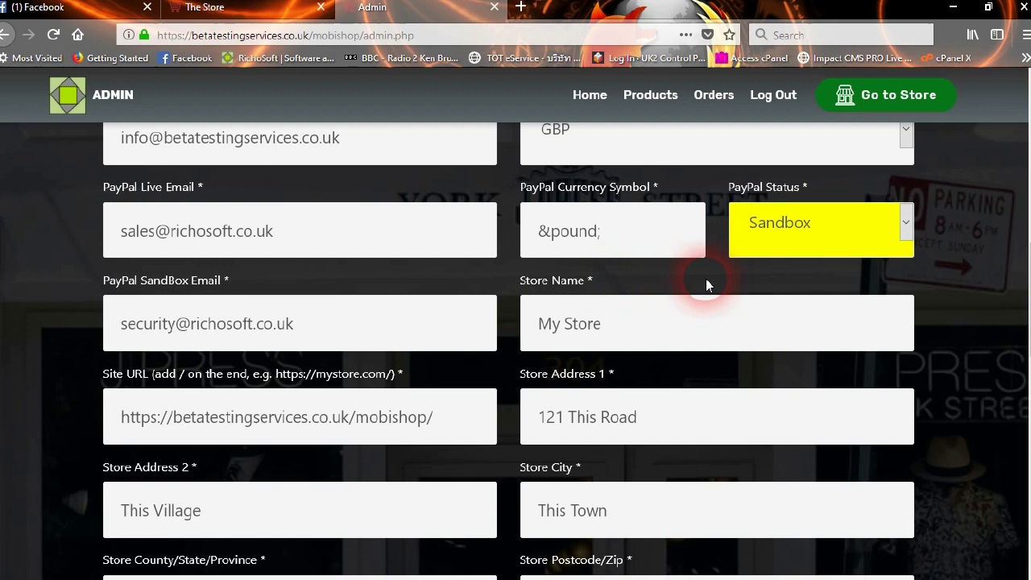
click(924, 222)
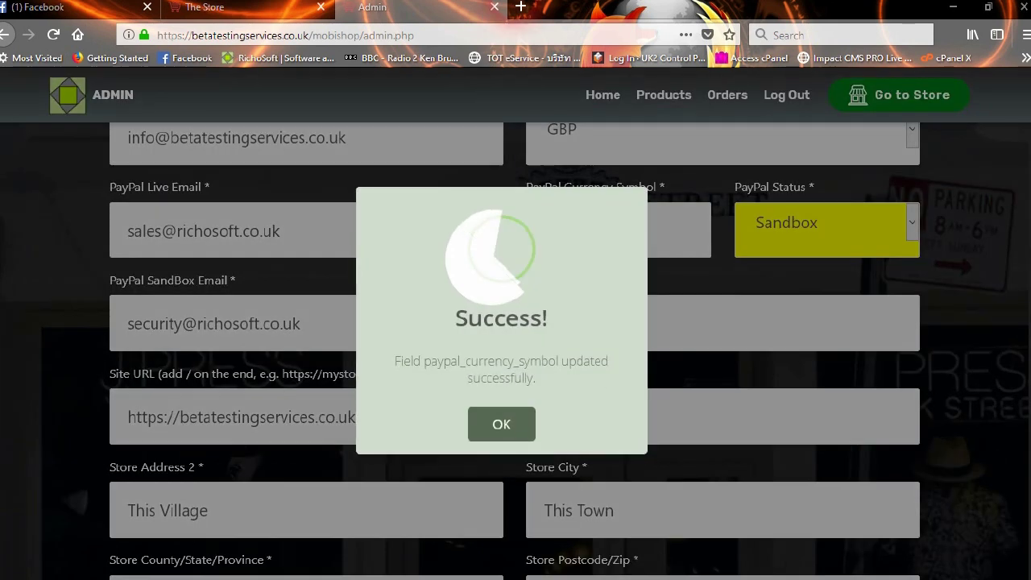
click(507, 424)
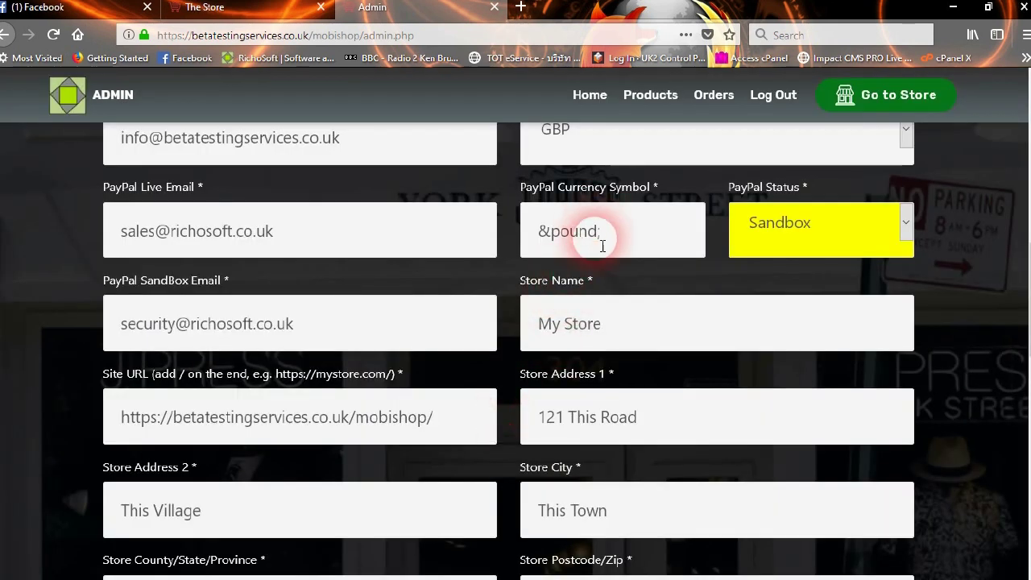
click(60, 38)
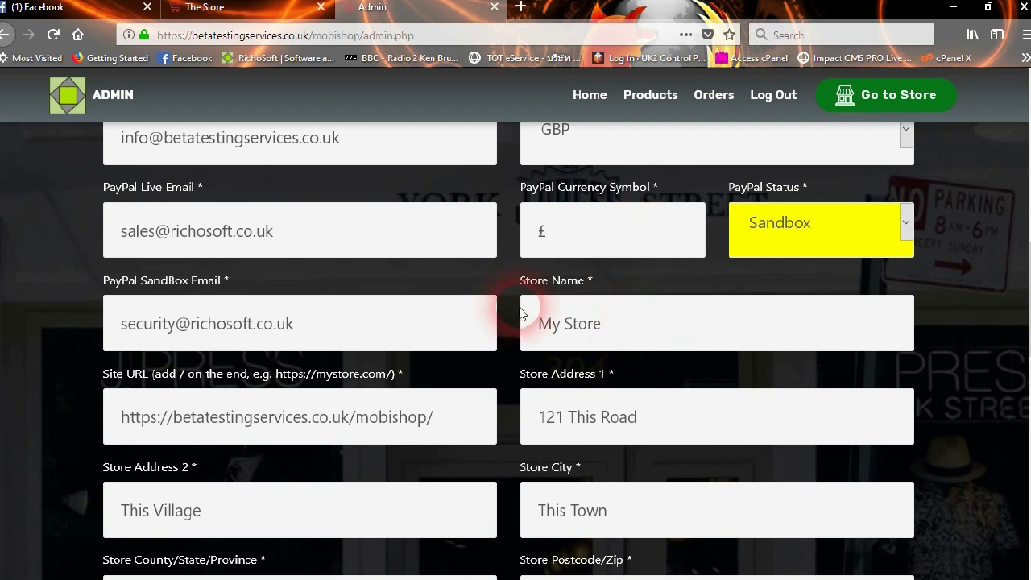
Step: Examine the store name and site URL settings, highlighting the "s" of the https prefix
scroll(419, 300, down, 3)
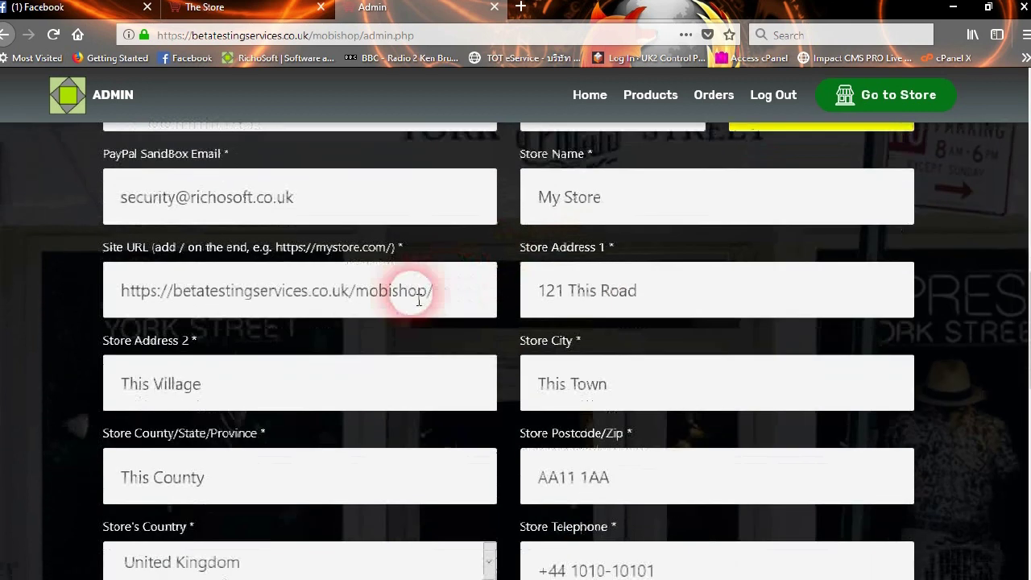
scroll(632, 208, up, 2)
click(624, 250)
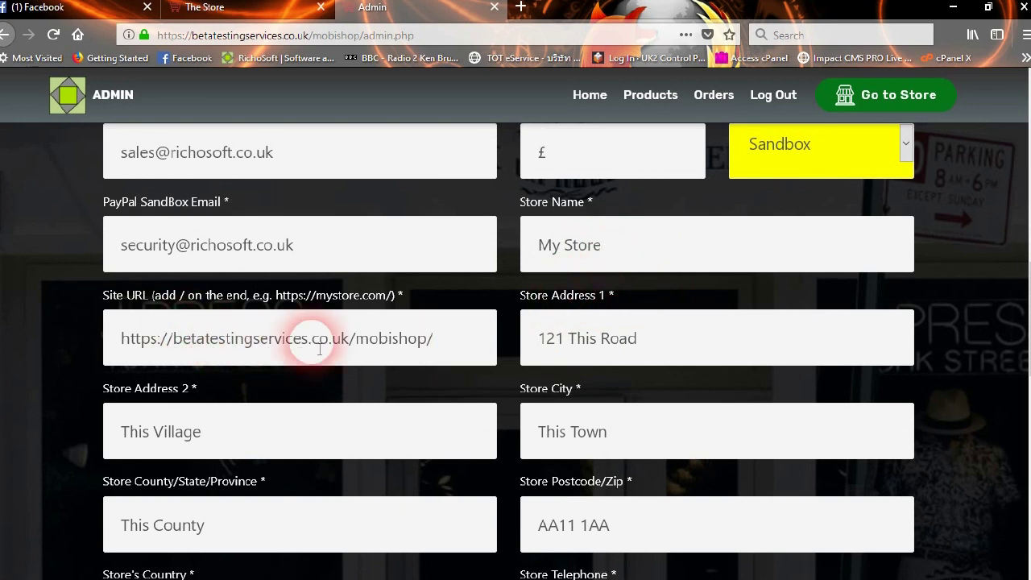
click(465, 351)
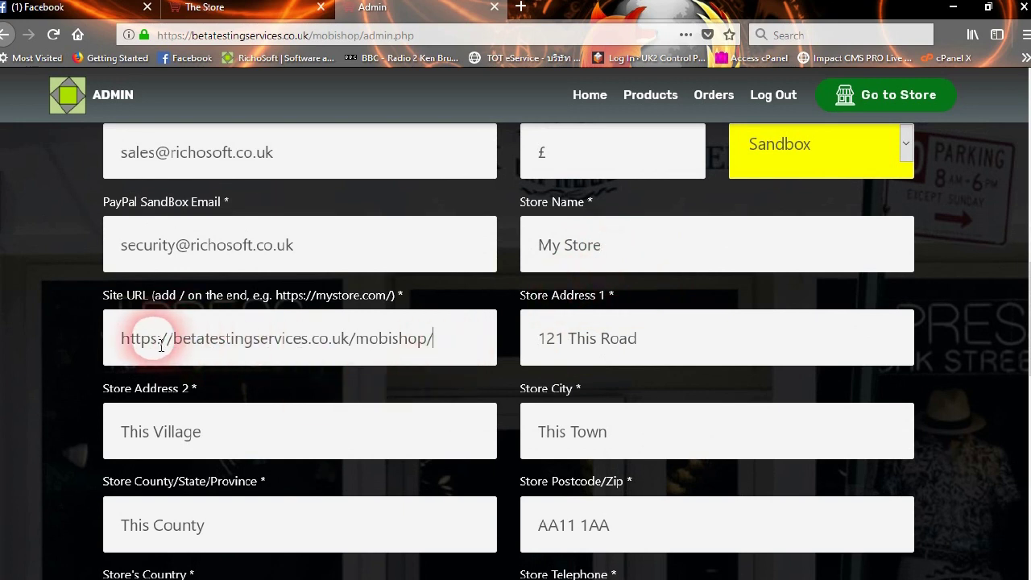
drag(149, 339, 158, 340)
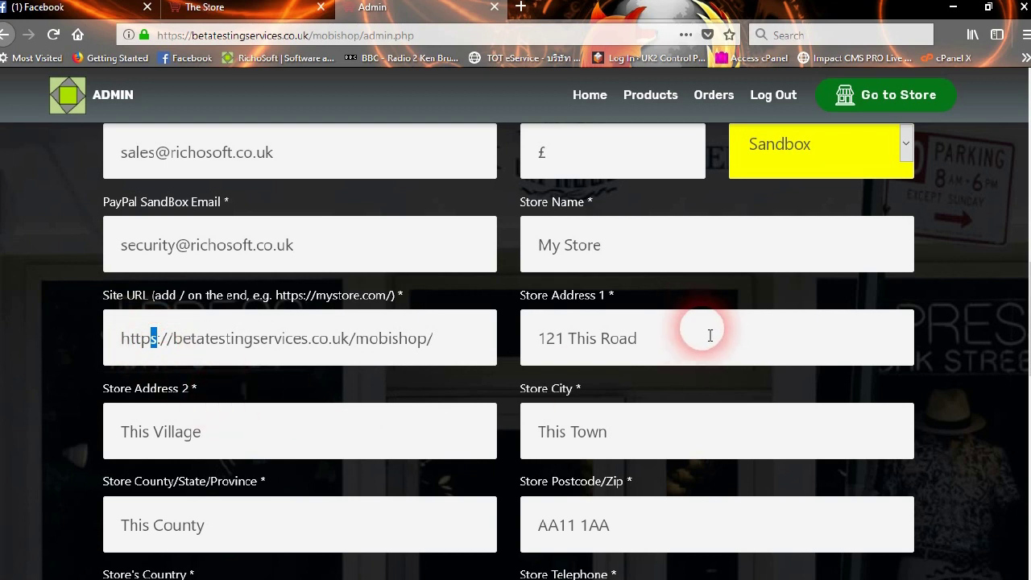
Step: Review the store's address, county and postcode fields, the country list and the telephone field, leaving United Kingdom selected
scroll(709, 337, down, 2)
click(341, 295)
click(603, 271)
click(316, 368)
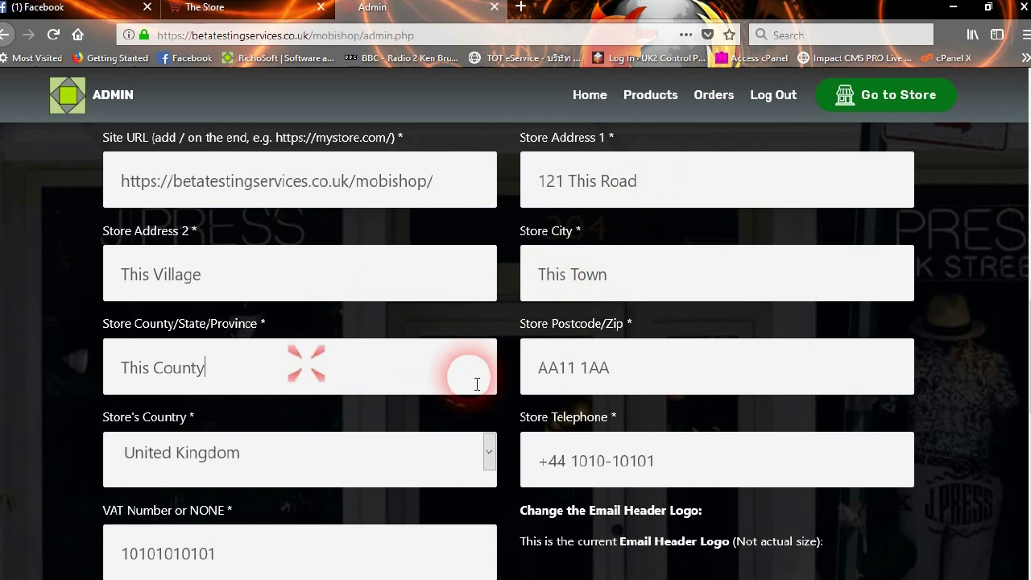
click(673, 367)
click(296, 453)
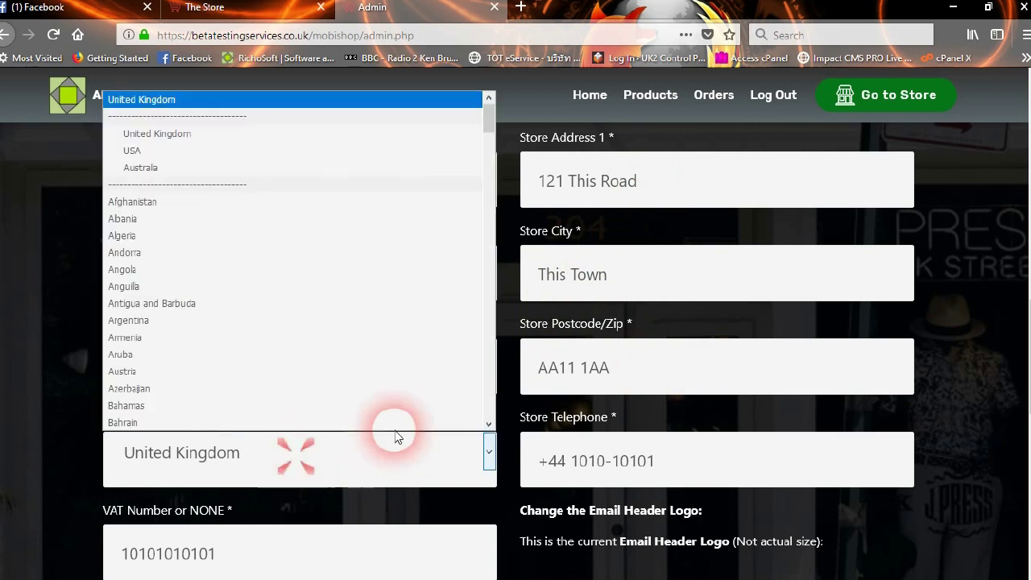
click(887, 413)
click(706, 459)
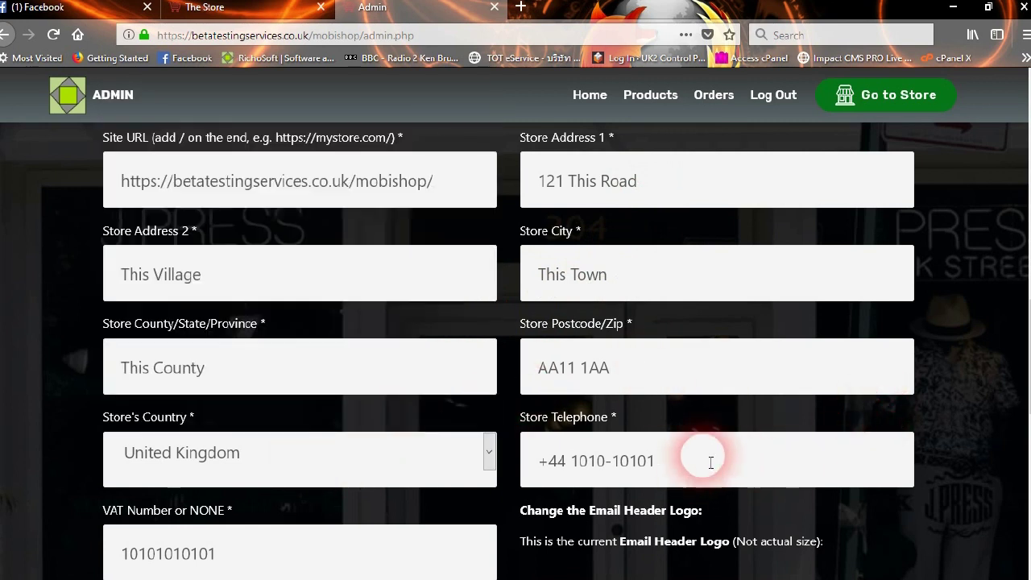
Step: Examine the store telephone and VAT number fields and the file chooser for changing the email header logo
scroll(707, 459, down, 3)
click(675, 305)
click(298, 399)
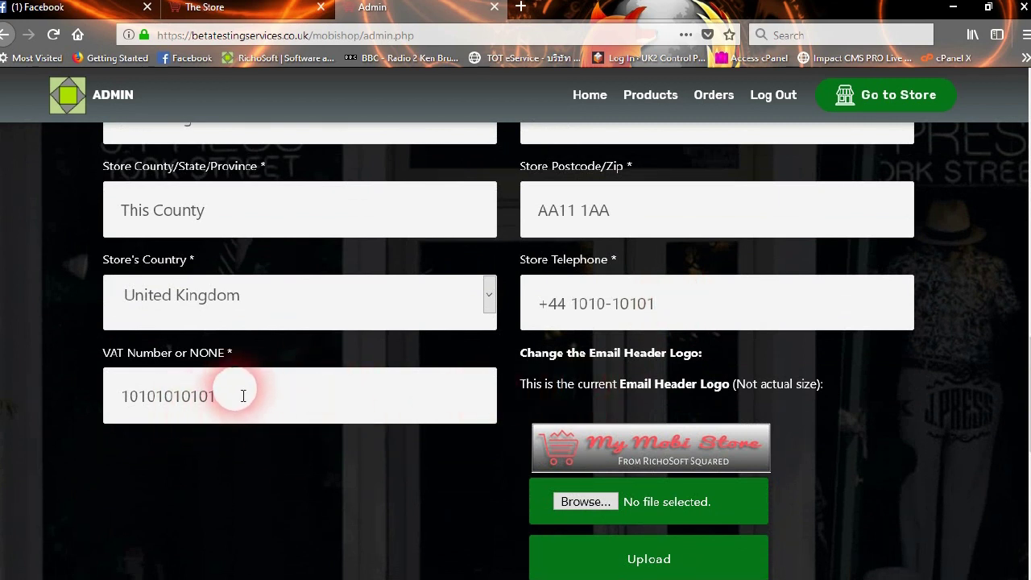
click(322, 435)
click(142, 395)
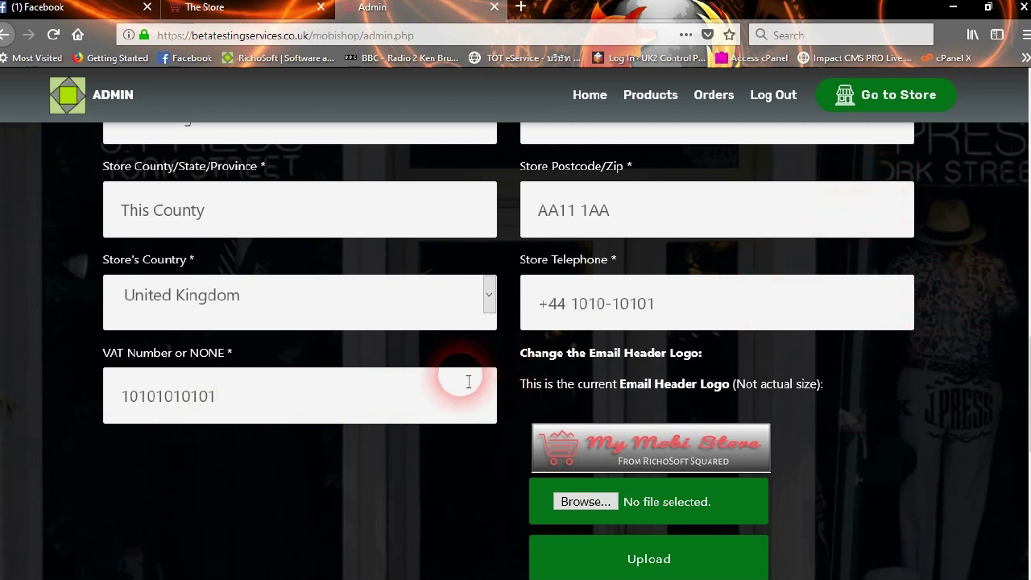
scroll(704, 361, down, 3)
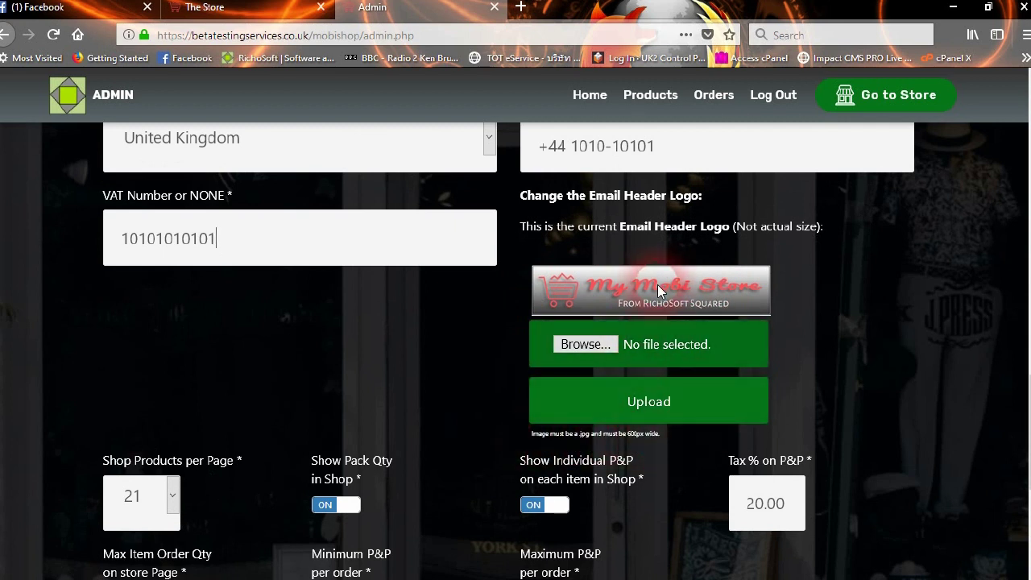
click(588, 344)
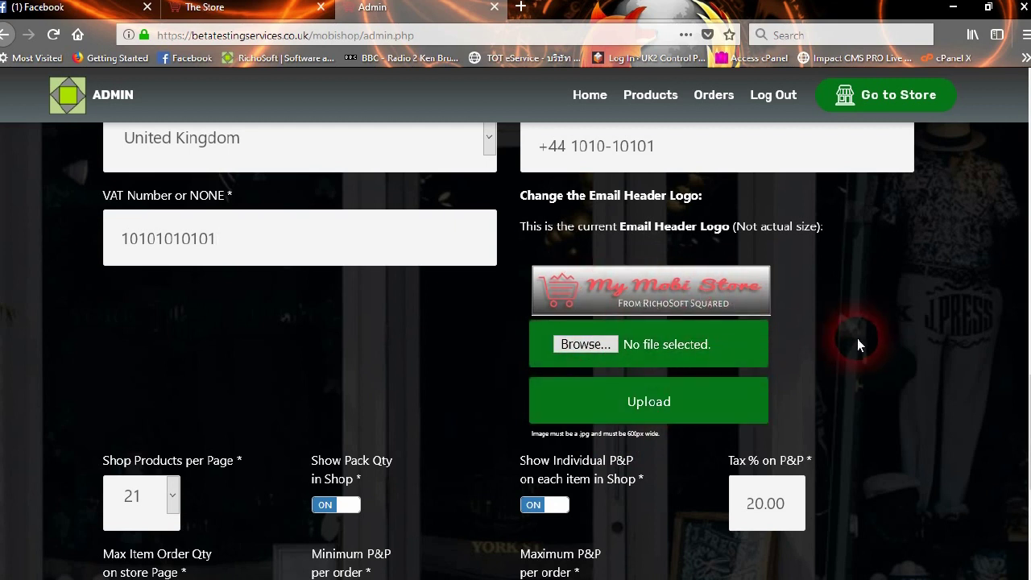
Step: Look through the available numbers of shop products per page, leaving 21 selected
scroll(838, 342, down, 2)
scroll(819, 346, down, 2)
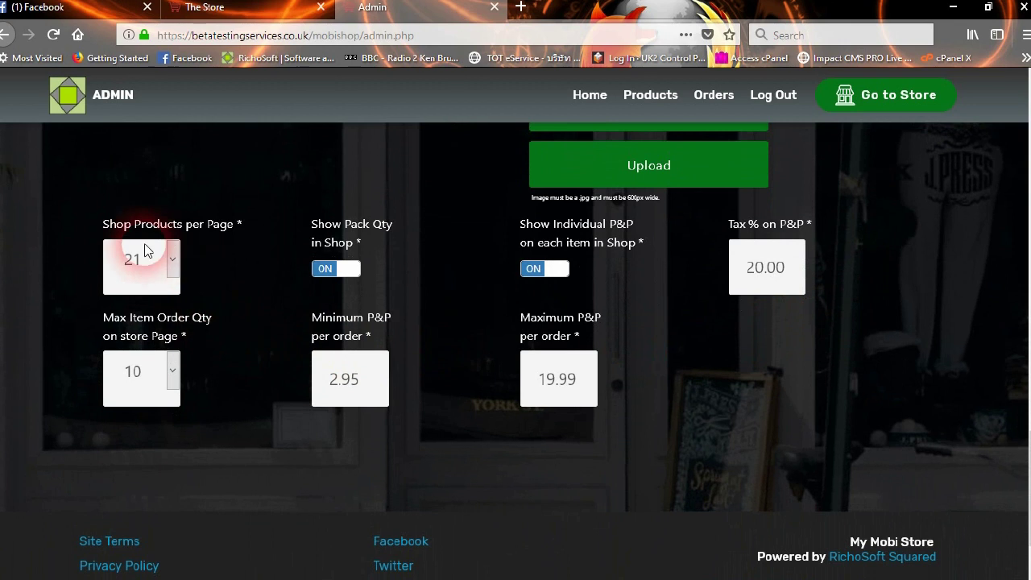
click(173, 259)
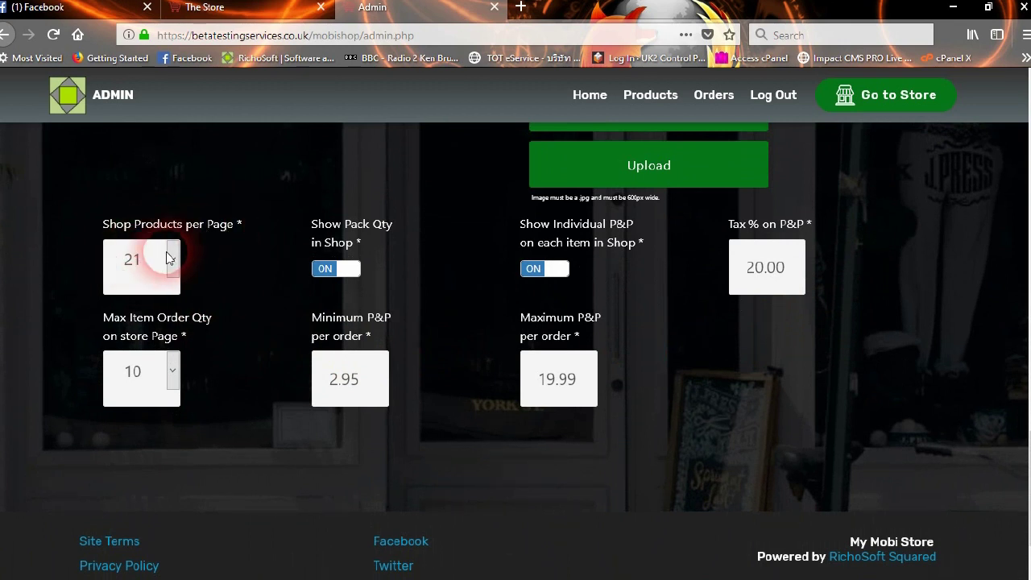
drag(173, 321, 157, 570)
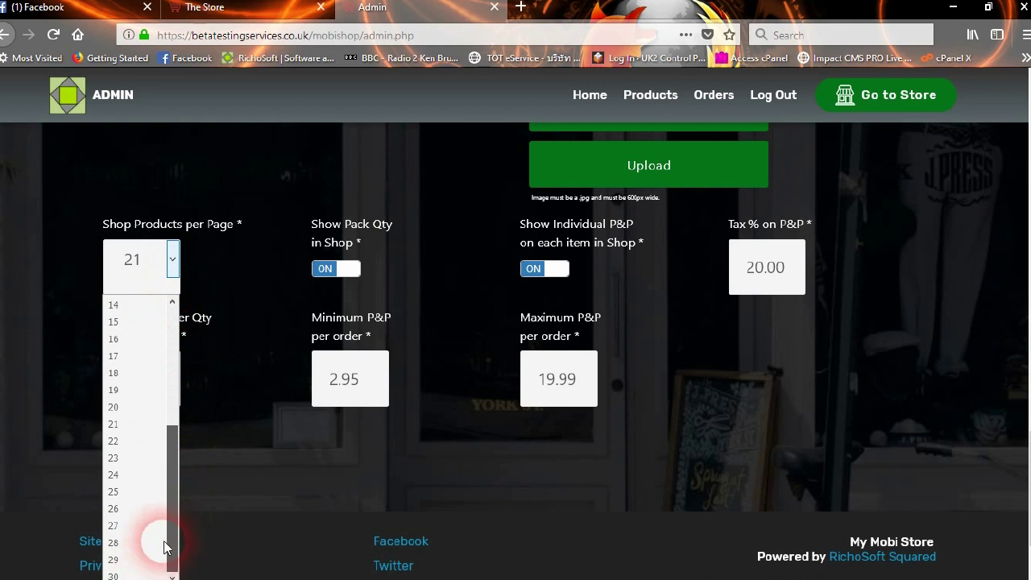
click(176, 255)
click(283, 190)
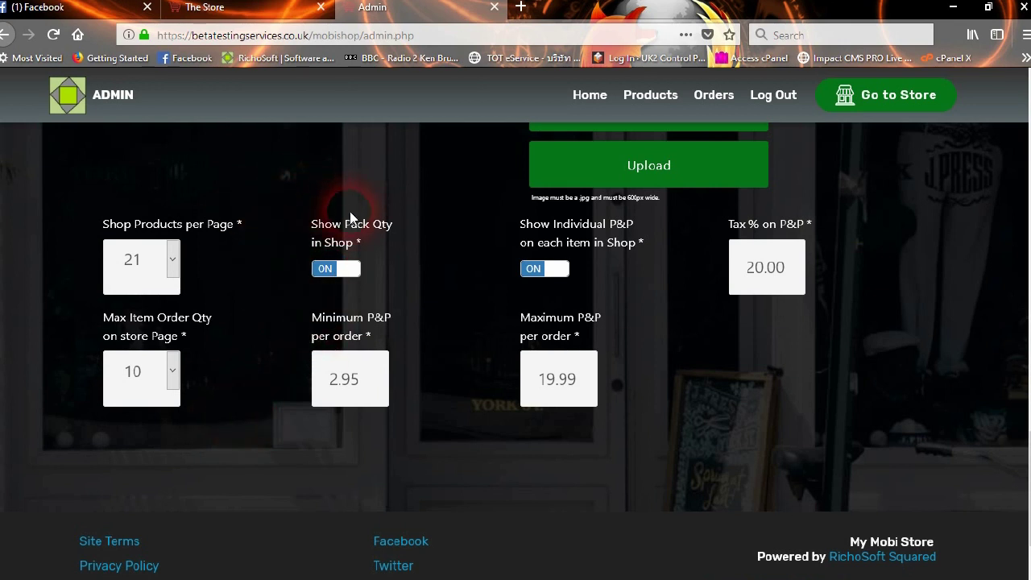
Step: Switch the display of pack quantities in the shop off and back on, acknowledging each update
click(349, 270)
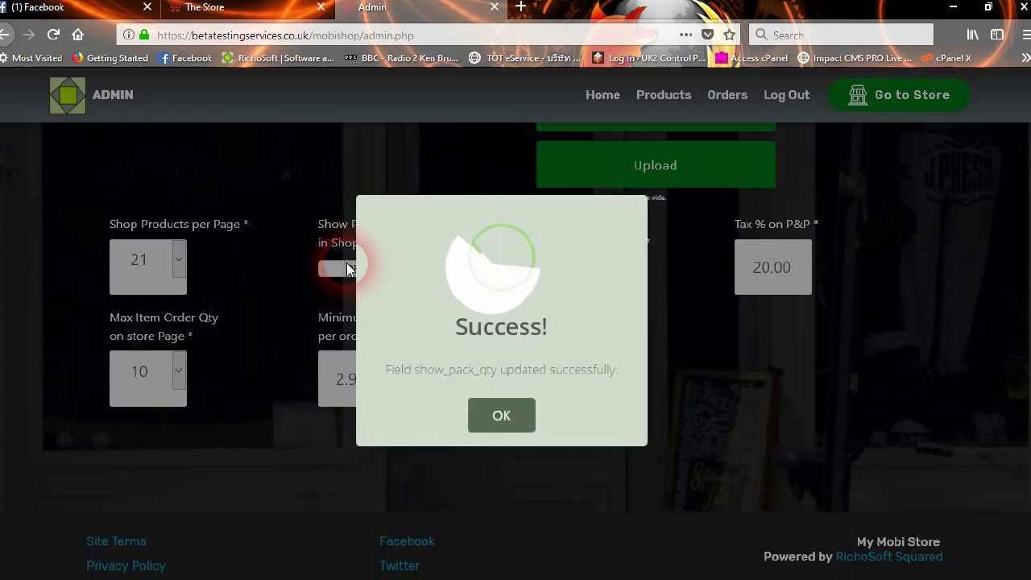
click(501, 418)
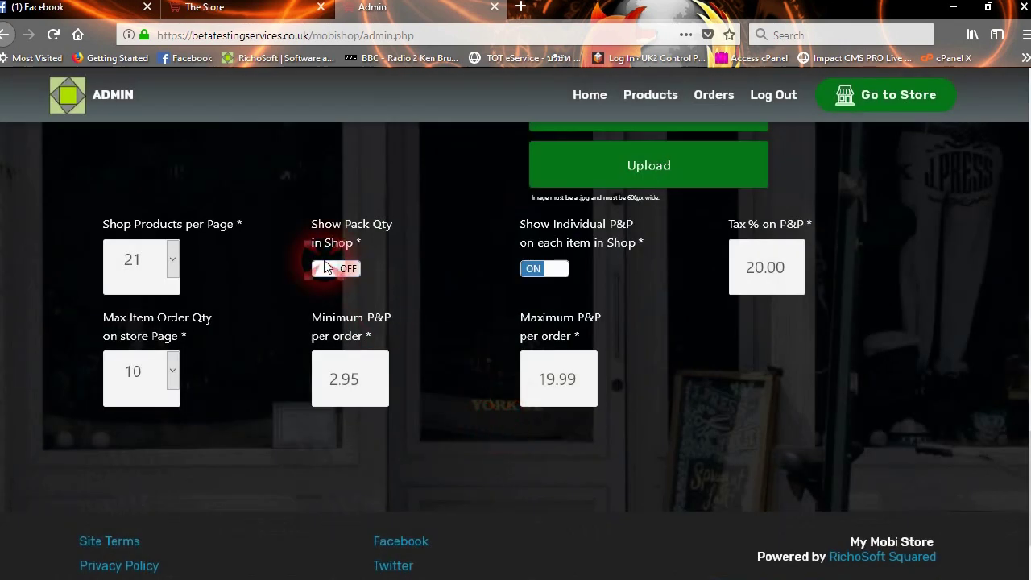
click(323, 269)
click(501, 415)
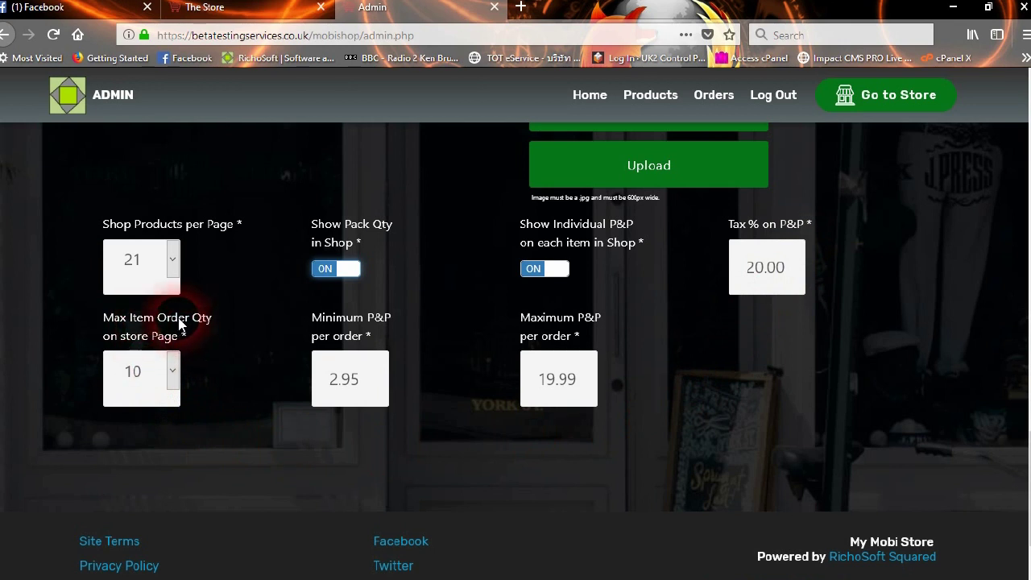
Step: Look through the maximum item order quantities for the store page, leaving 10 selected
click(136, 362)
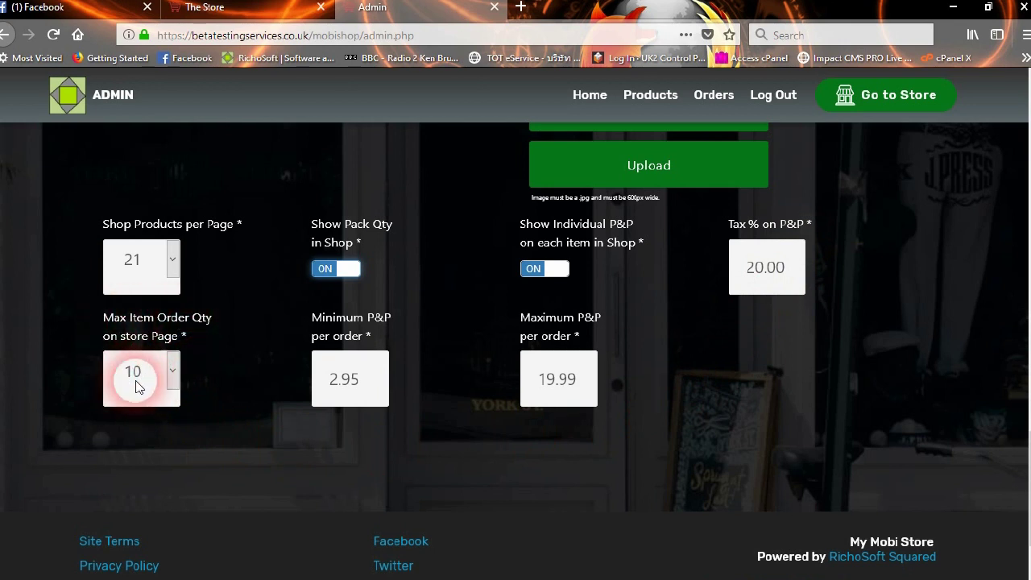
click(165, 382)
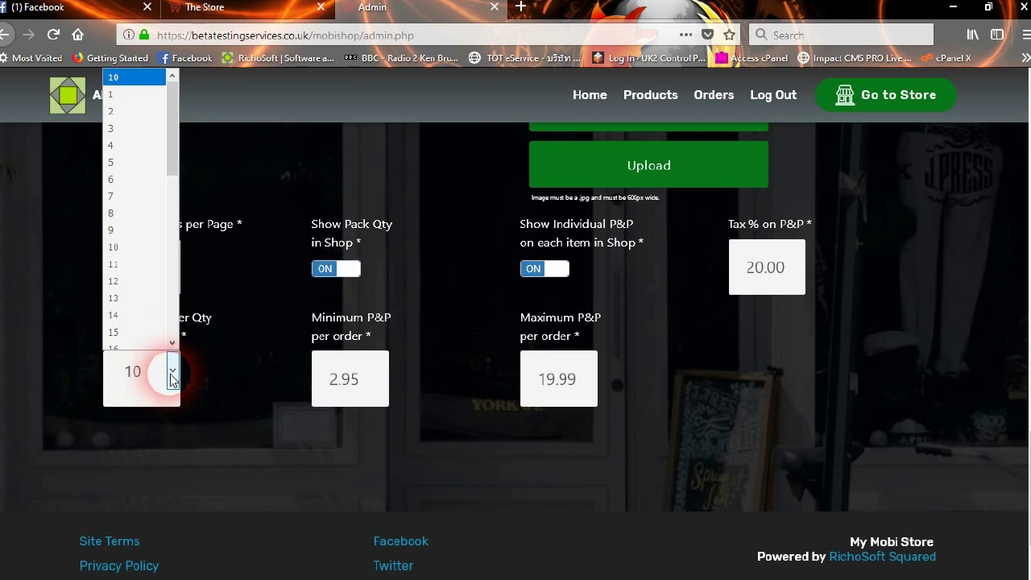
drag(185, 159, 201, 96)
click(190, 470)
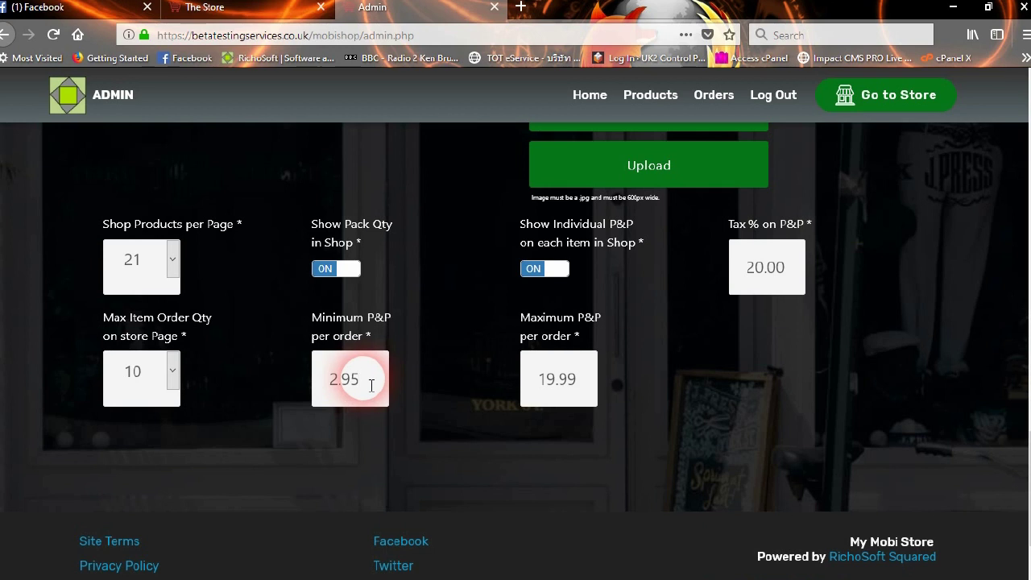
Step: Examine the minimum and maximum P&P per order settings, highlighting each value, and view the end of the settings page
drag(358, 377, 322, 377)
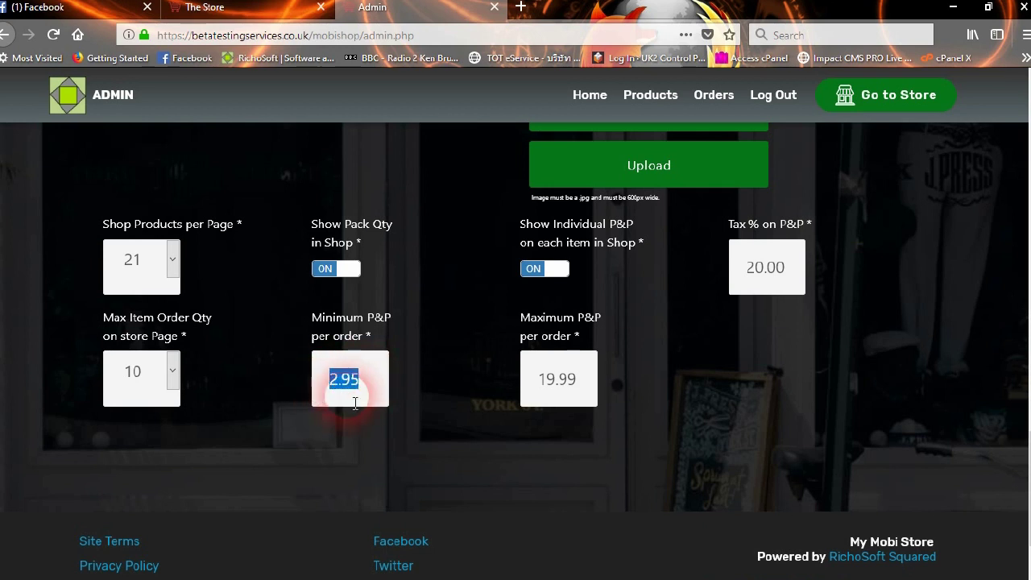
click(375, 380)
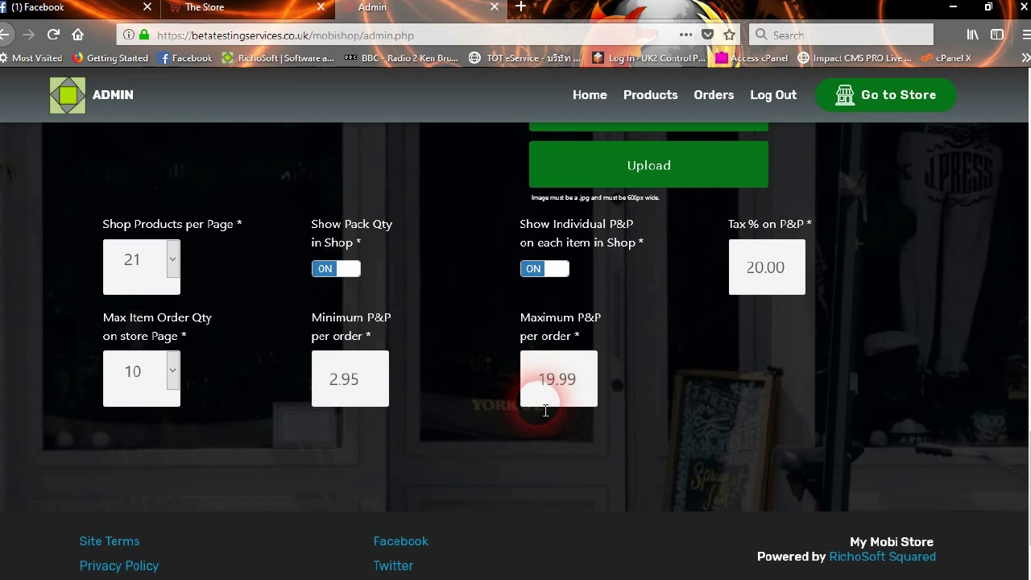
drag(539, 379, 582, 379)
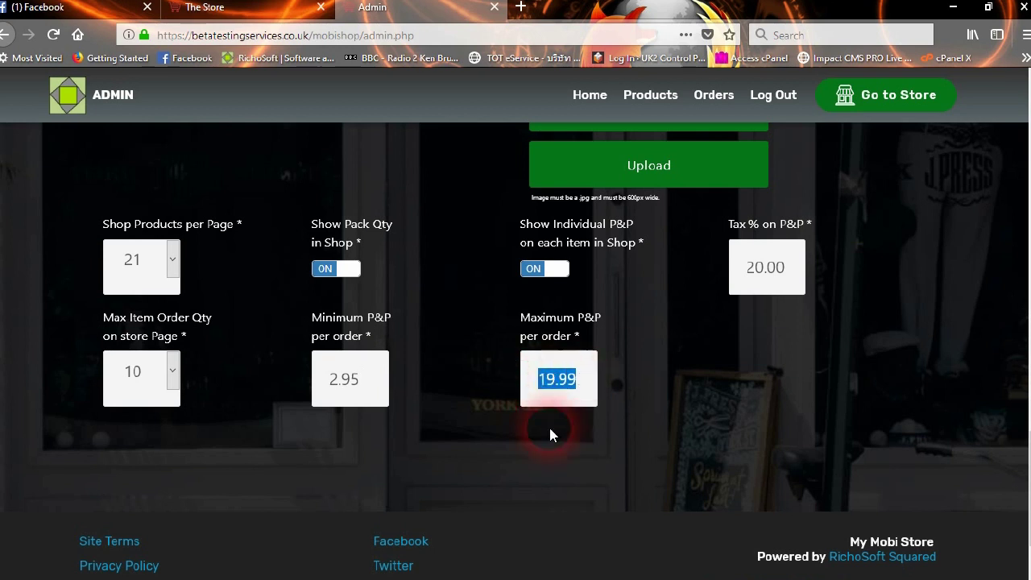
click(587, 394)
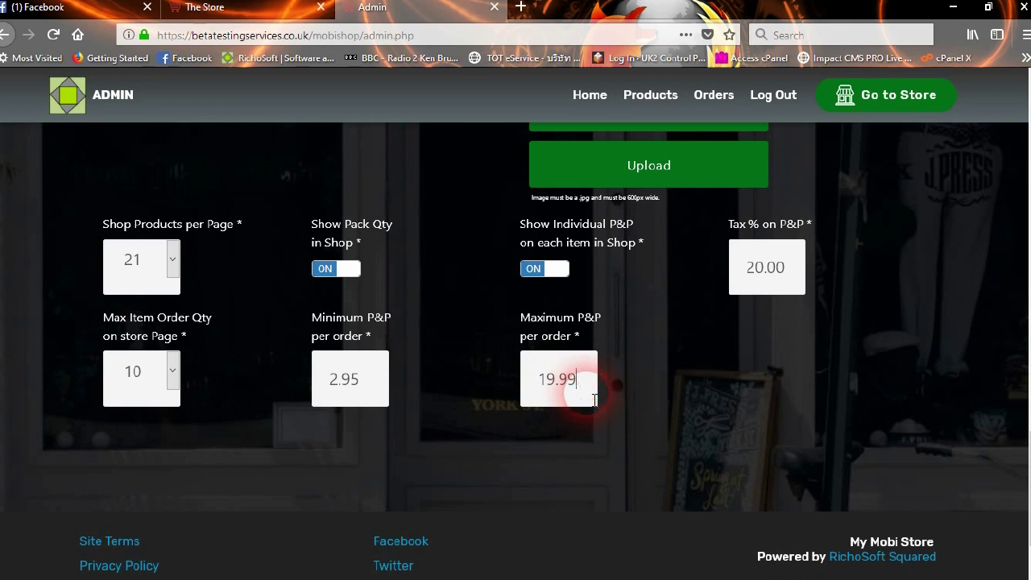
drag(588, 386, 532, 389)
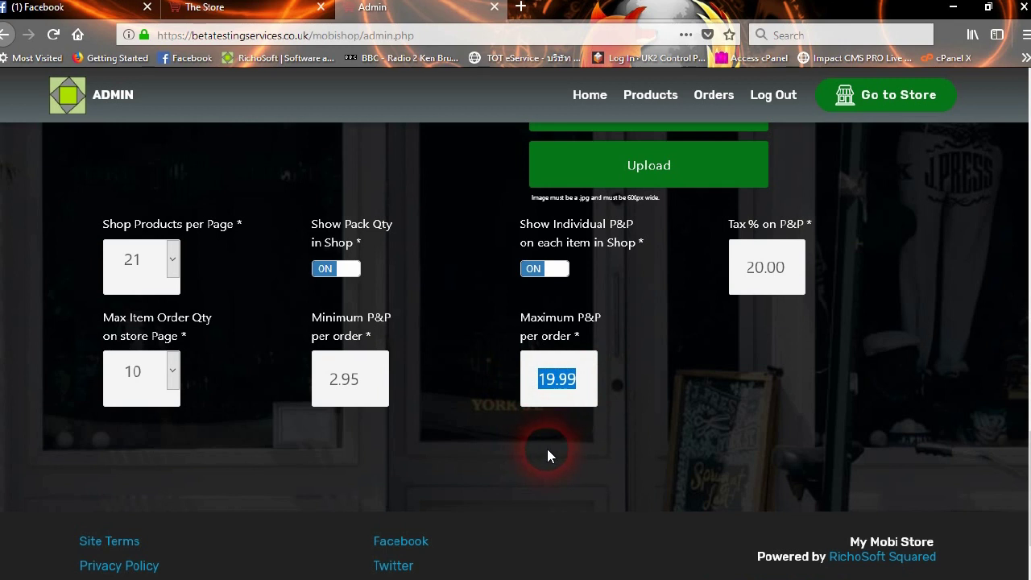
click(622, 378)
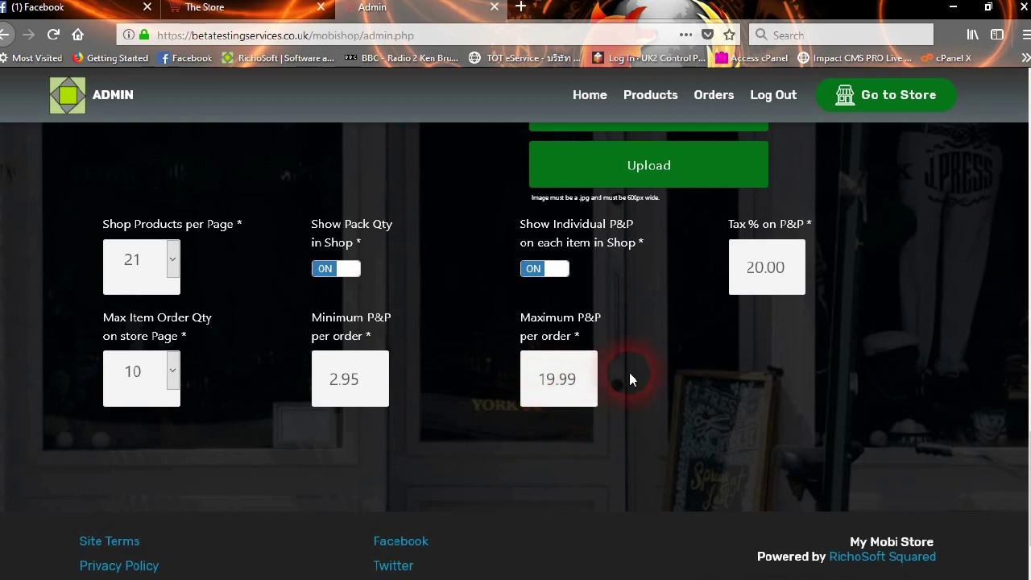
click(626, 393)
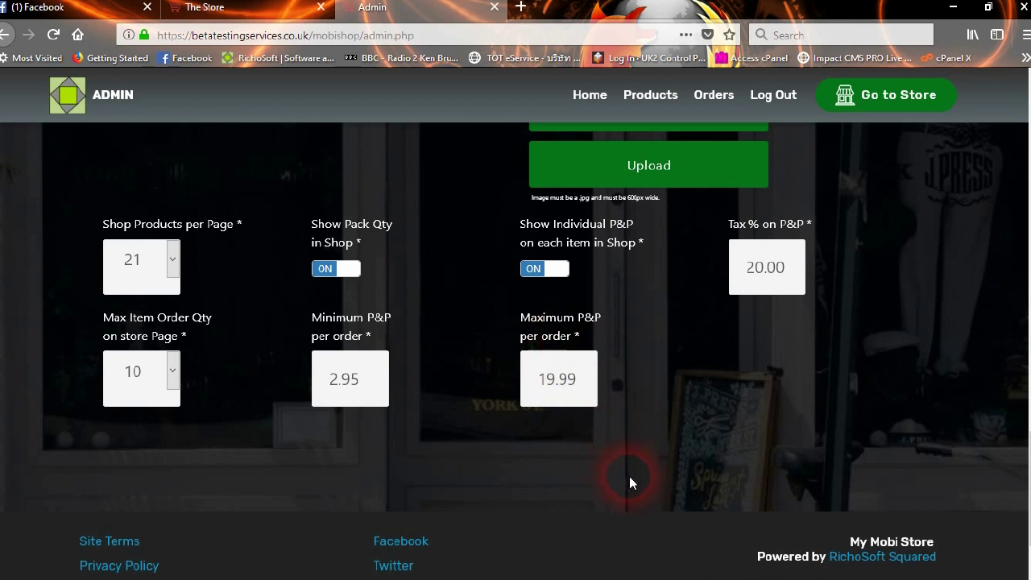
scroll(732, 416, down, 2)
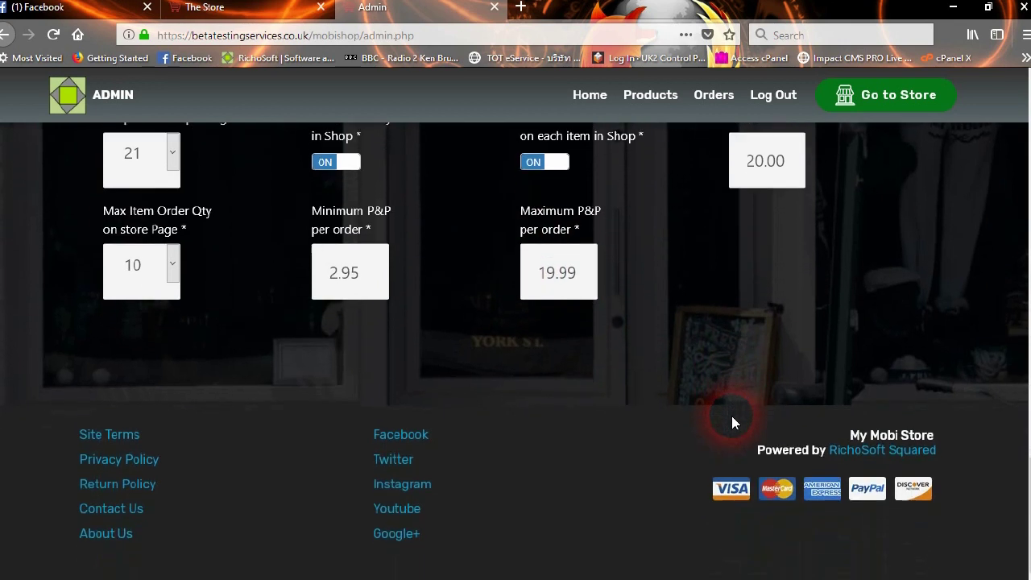
Step: Leave the system settings and open the new user form in the admin user management
scroll(731, 416, up, 15)
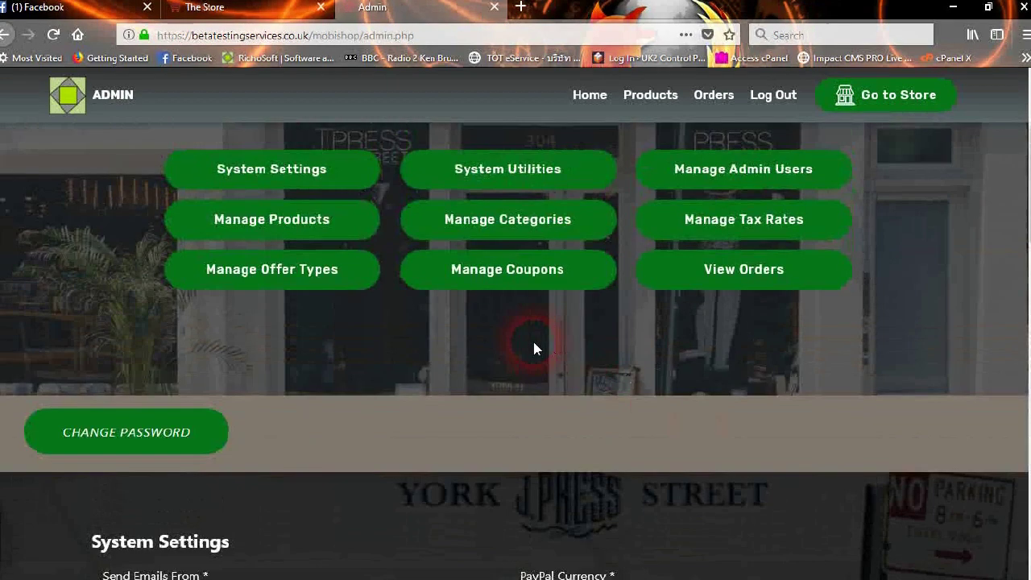
scroll(375, 322, up, 3)
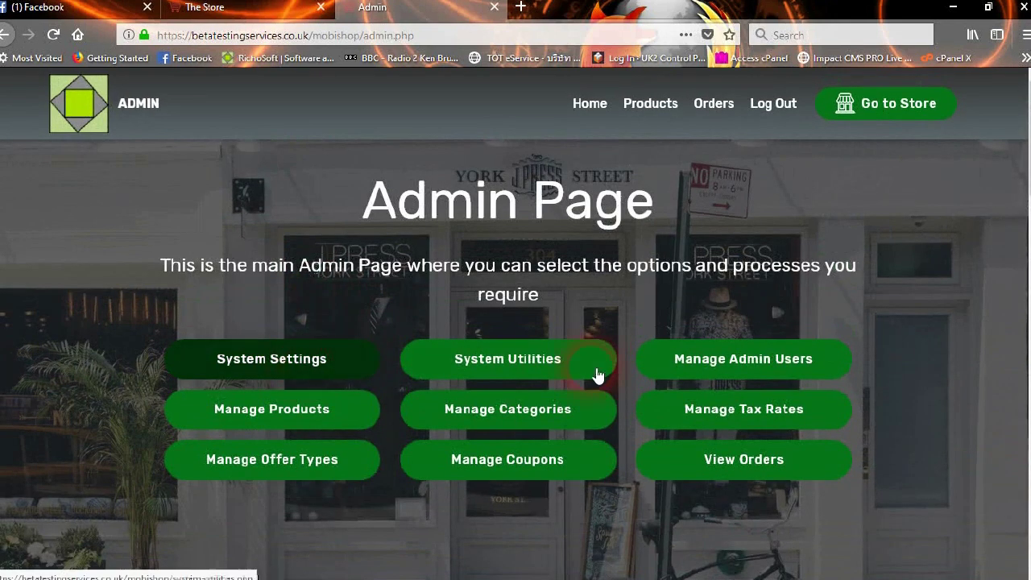
click(742, 367)
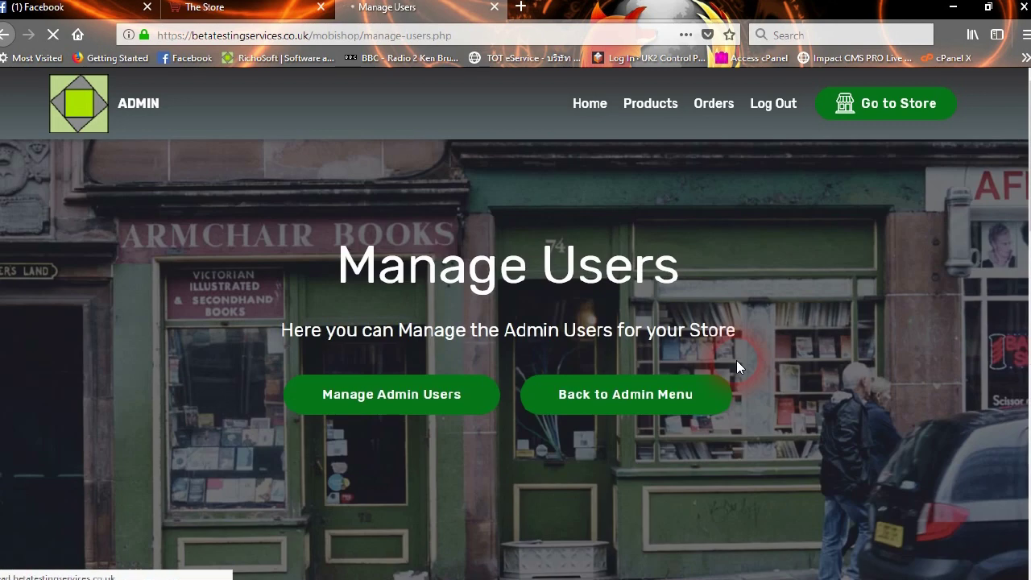
click(452, 409)
click(388, 385)
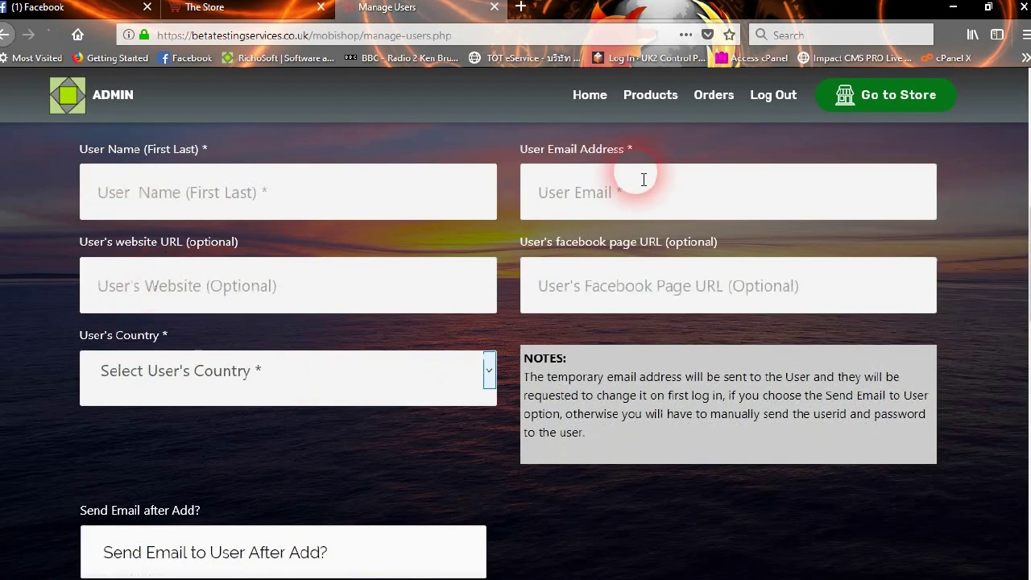
Step: Examine the new user form, including its Send Email, User ID and temporary password fields, and the existing admin user records
scroll(421, 468, down, 4)
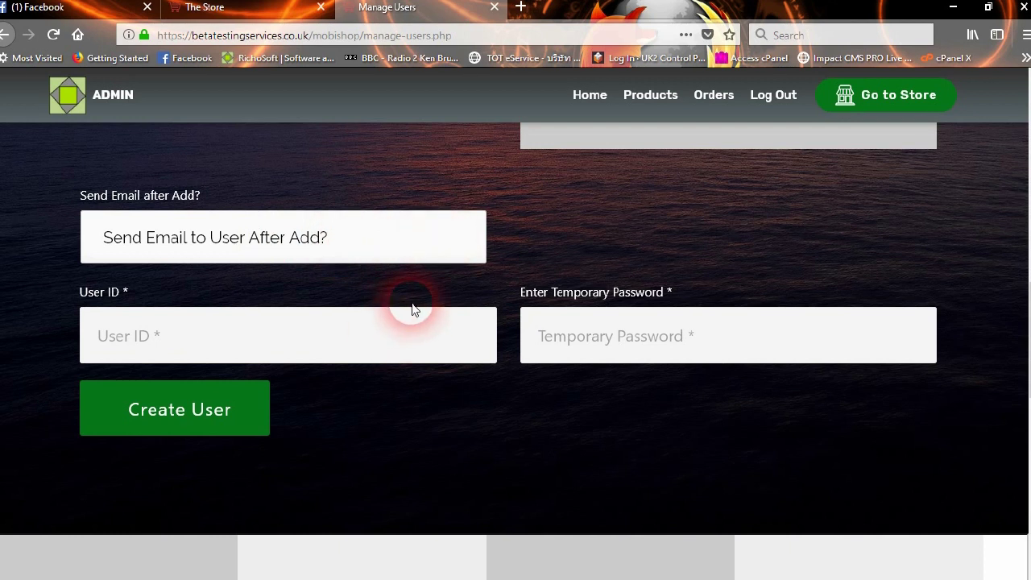
click(387, 249)
click(387, 245)
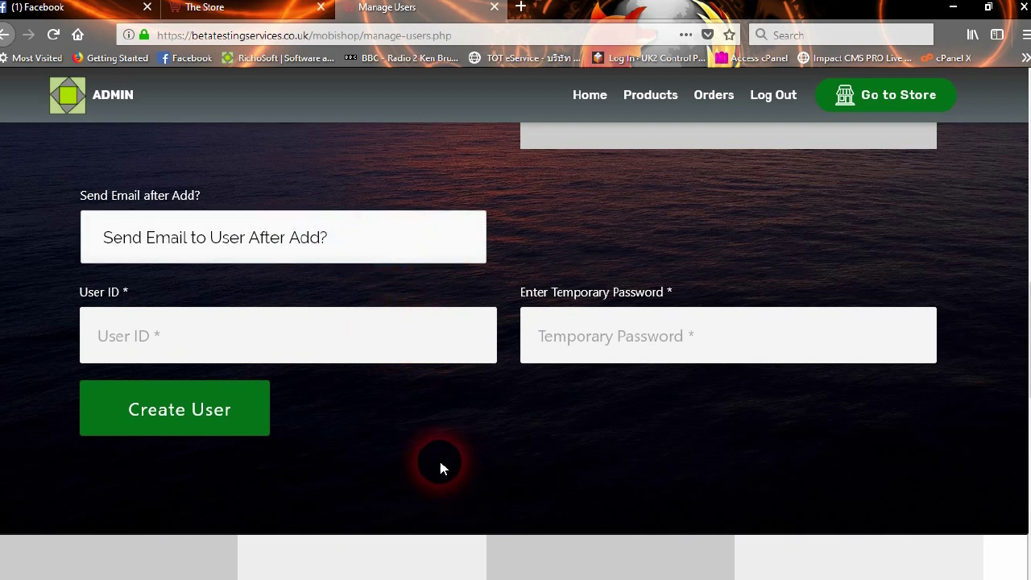
scroll(400, 425, down, 1)
scroll(400, 425, down, 5)
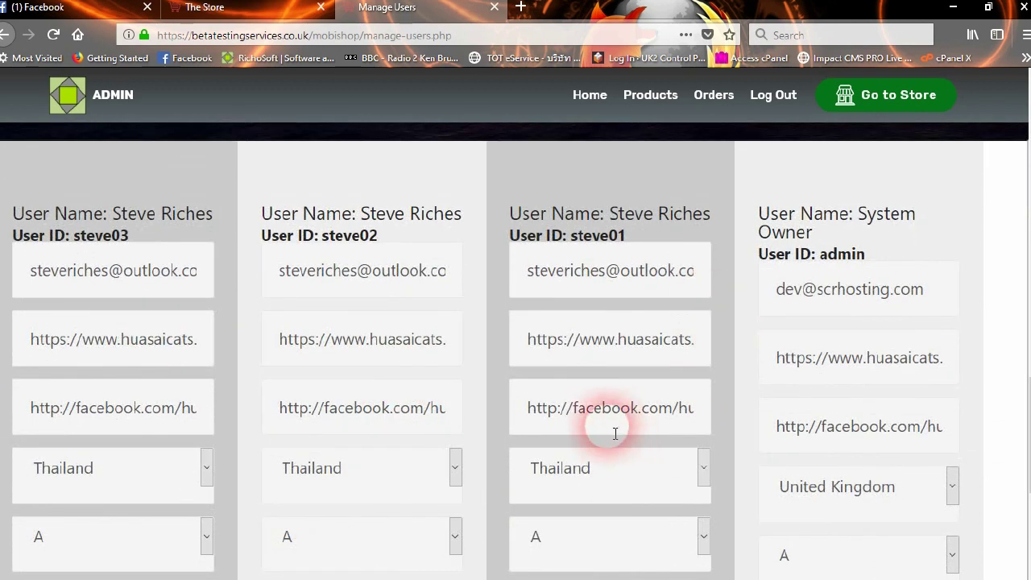
scroll(541, 461, down, 2)
scroll(341, 448, up, 3)
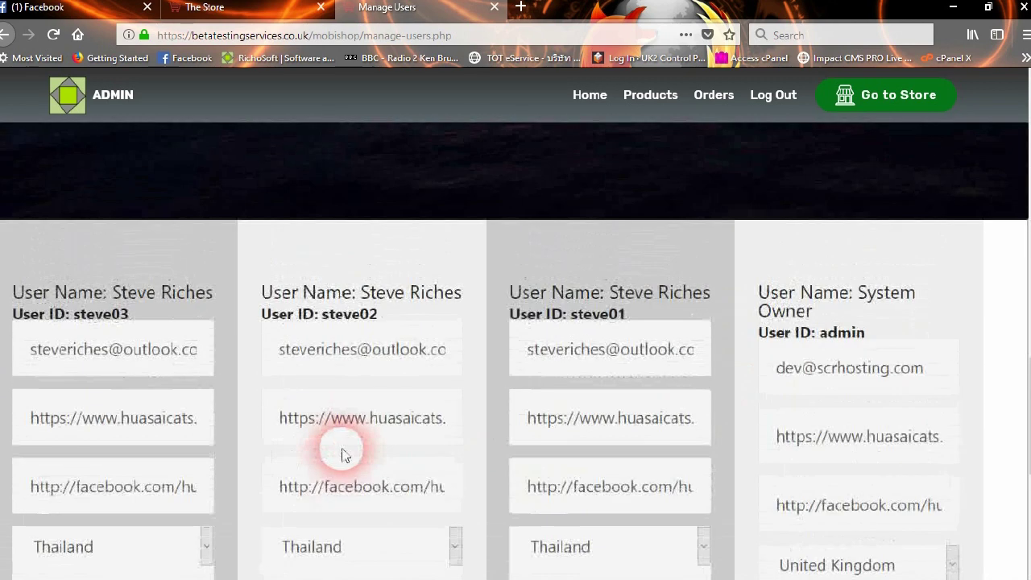
scroll(340, 451, down, 3)
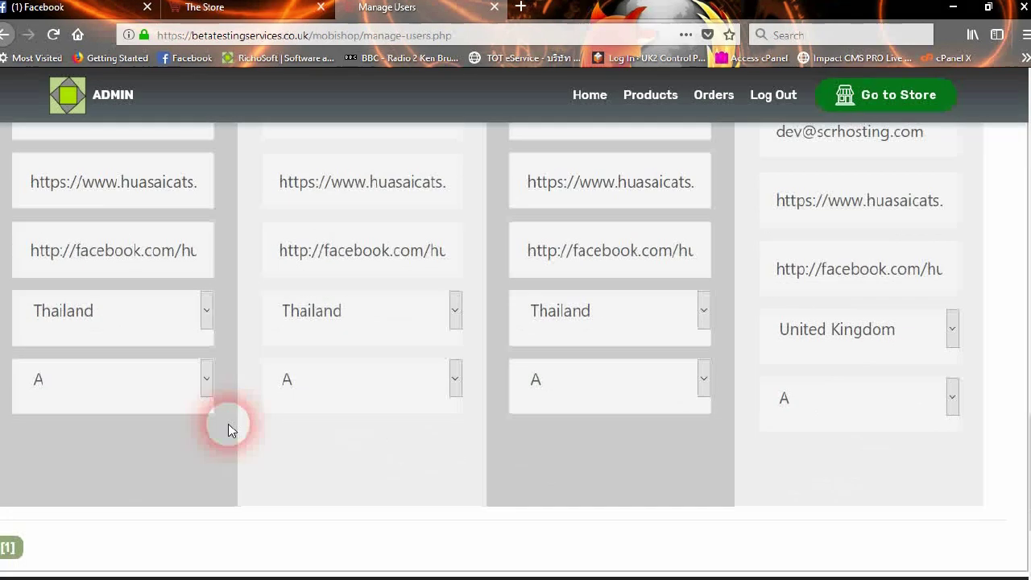
Step: Look through the status choices of the first listed user and of the System Owner account
click(207, 382)
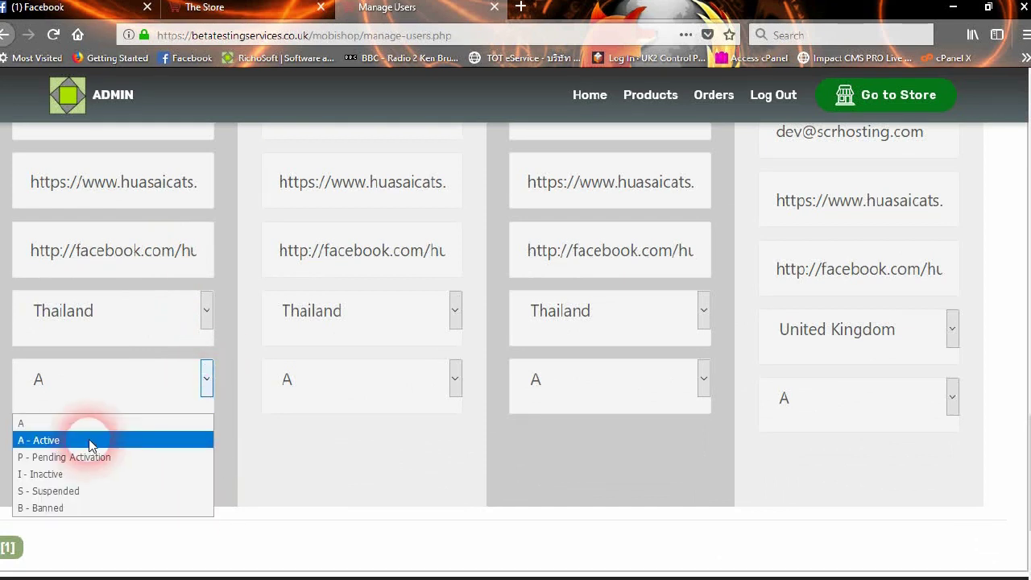
click(206, 379)
scroll(824, 323, up, 3)
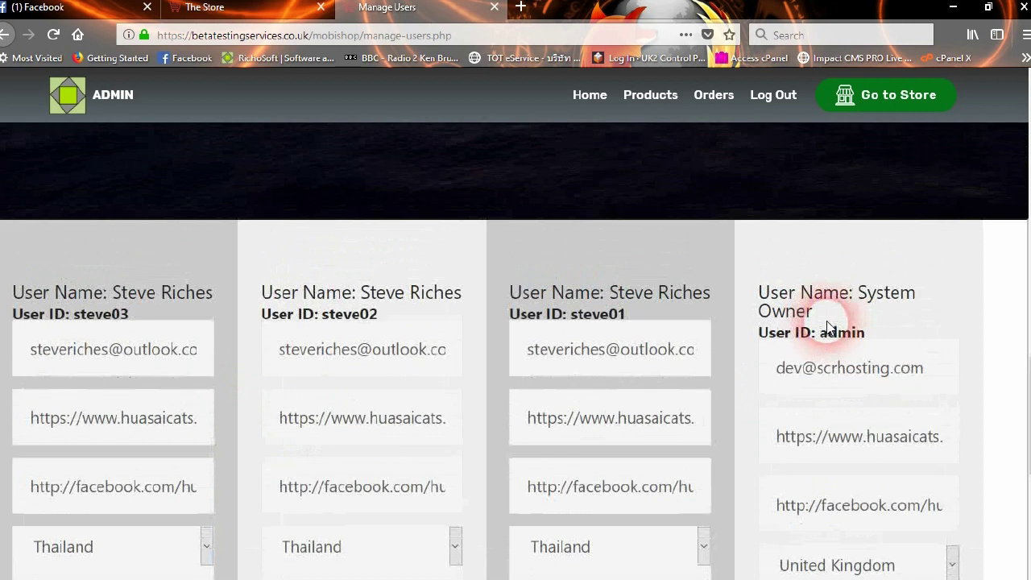
scroll(861, 386, down, 3)
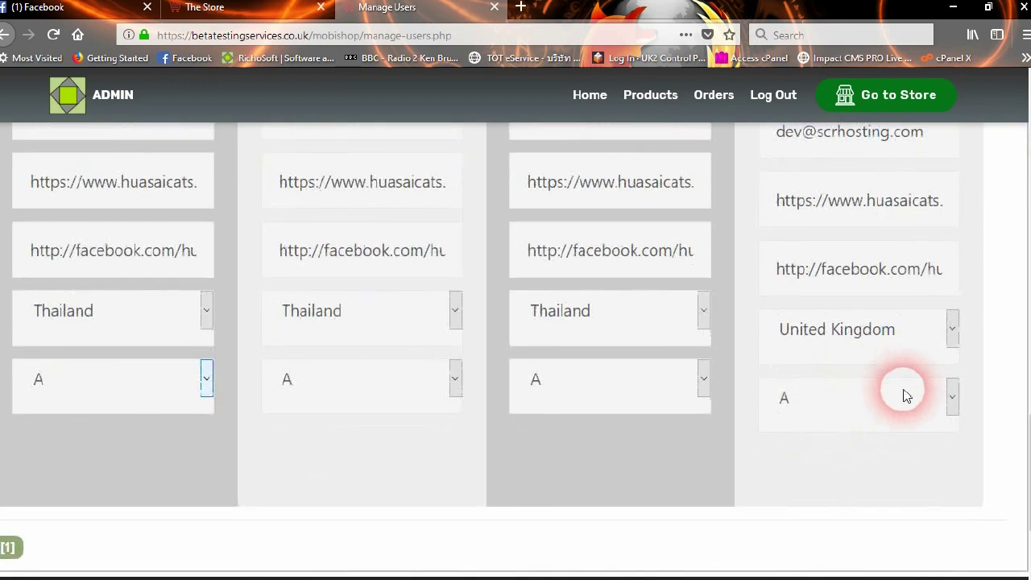
click(898, 395)
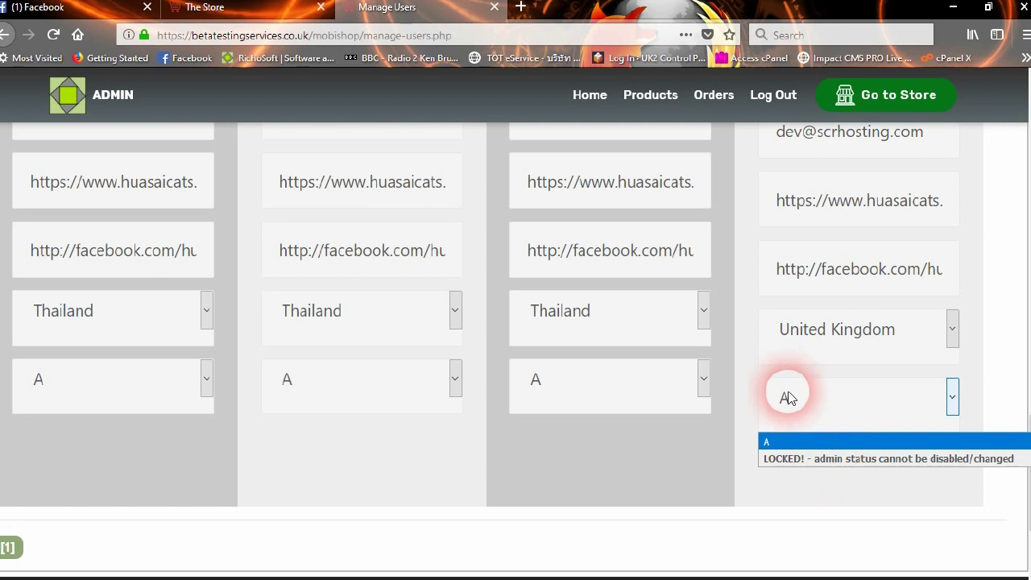
Step: Return to the admin menu and open the Add New Product form through the product management
scroll(743, 424, up, 10)
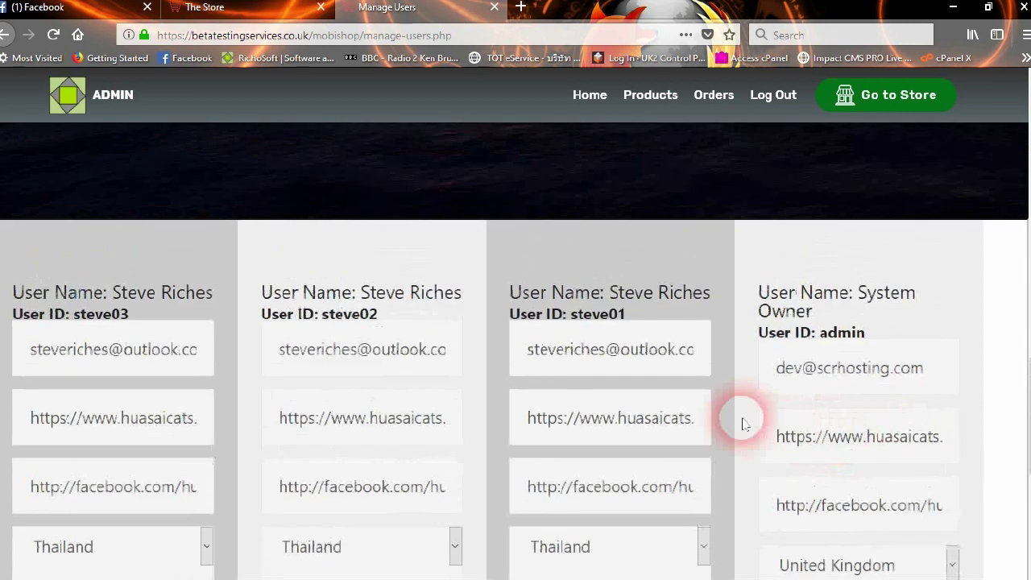
scroll(630, 391, up, 8)
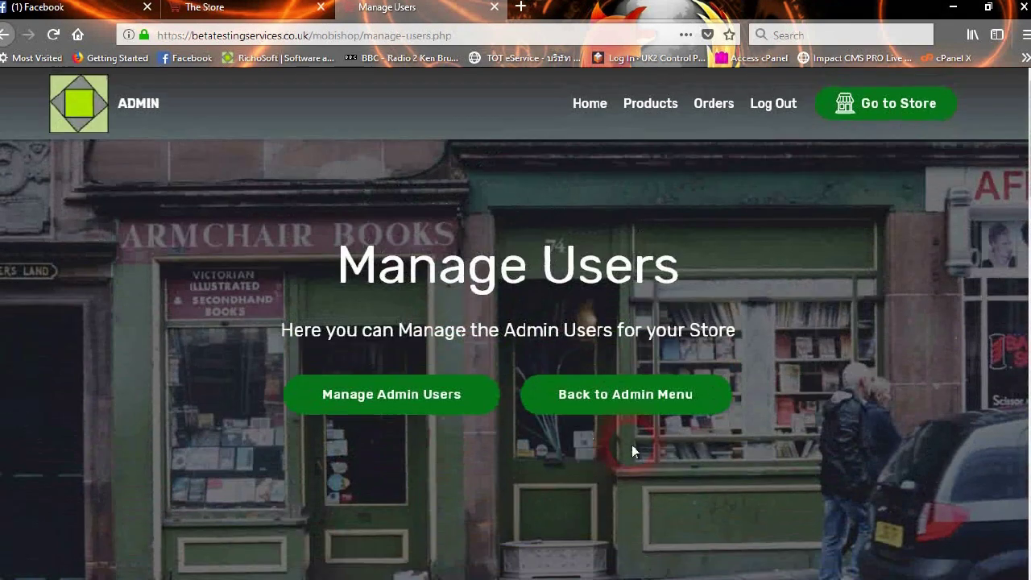
click(595, 393)
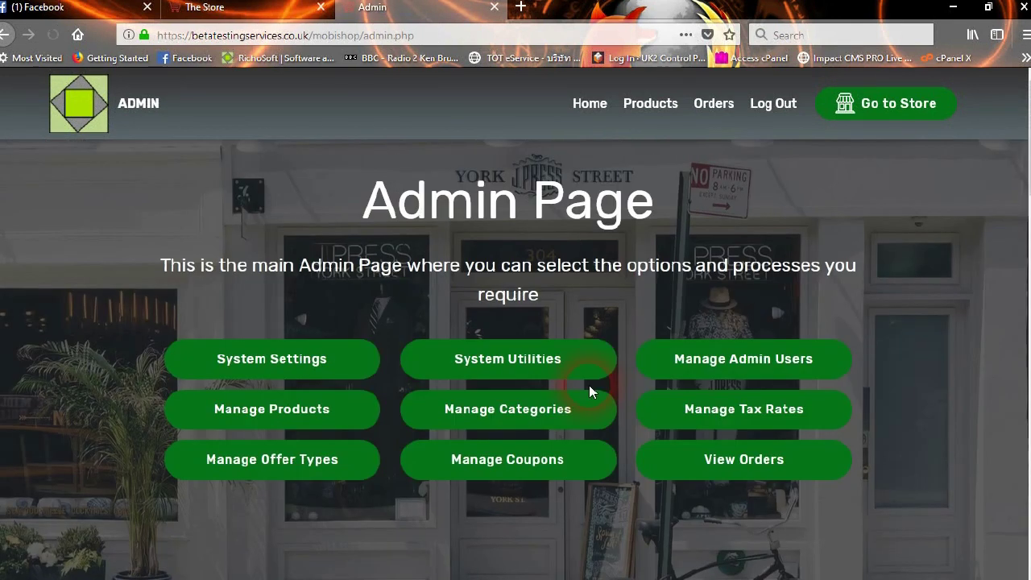
click(328, 415)
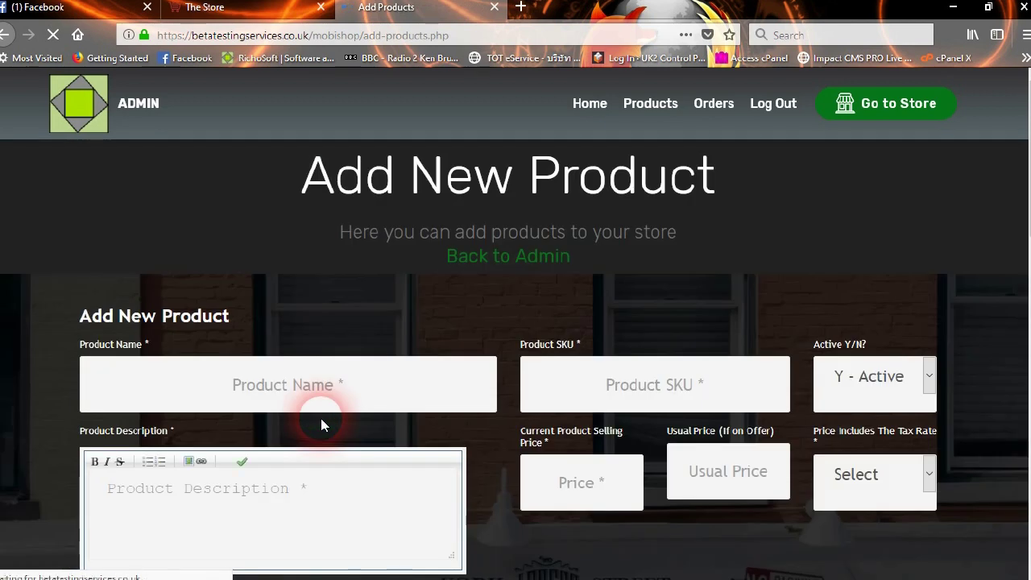
scroll(672, 292, down, 3)
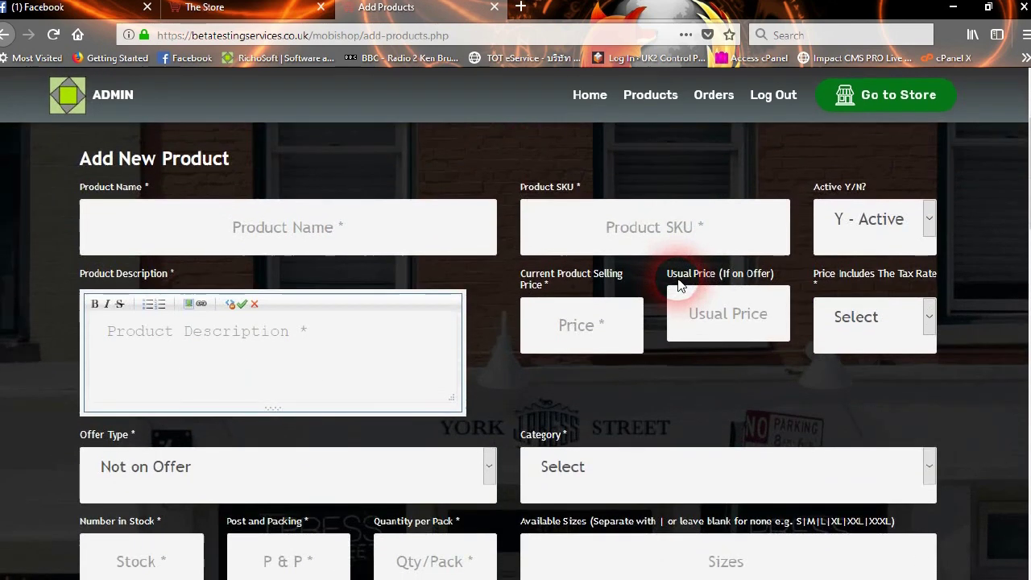
Step: Enter "I Love Cats Mousemat" as the name of the new product
click(295, 244)
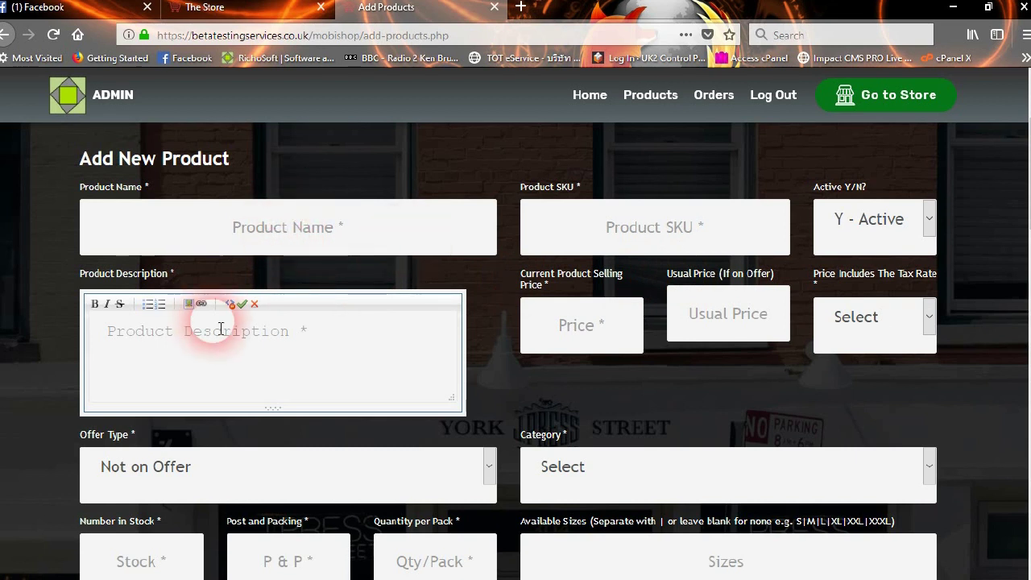
text(I Love)
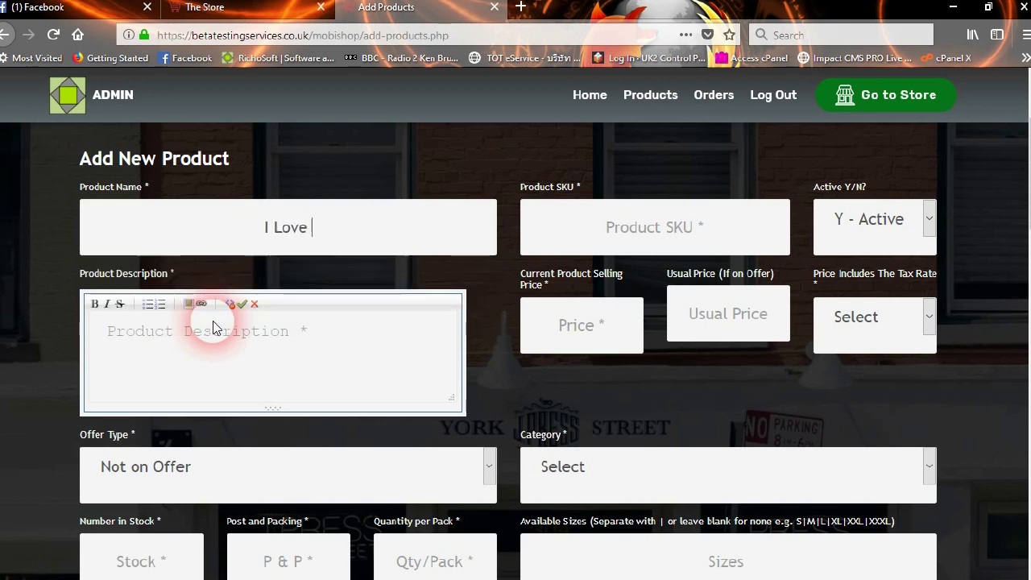
text( cats M)
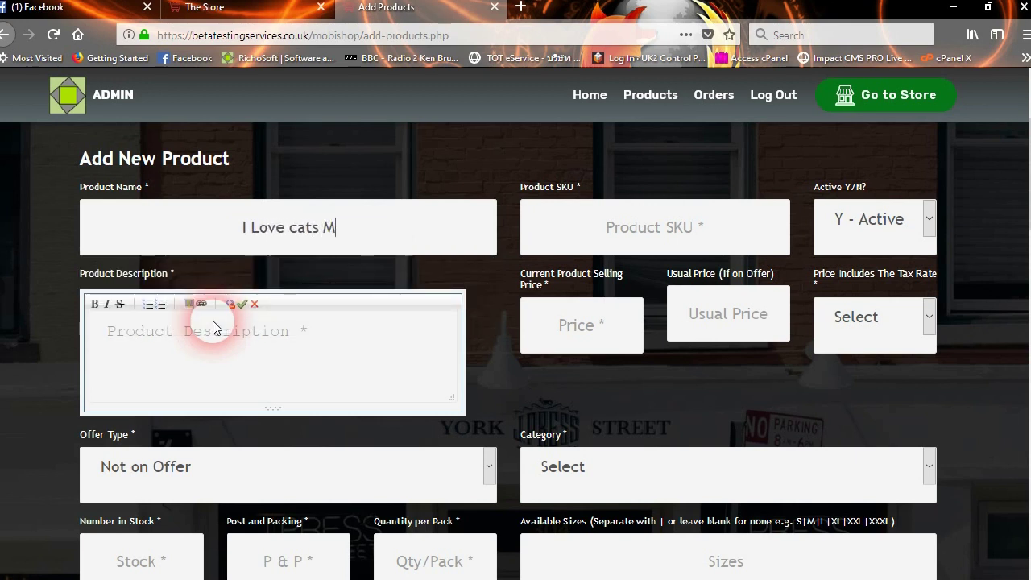
text(ousemat)
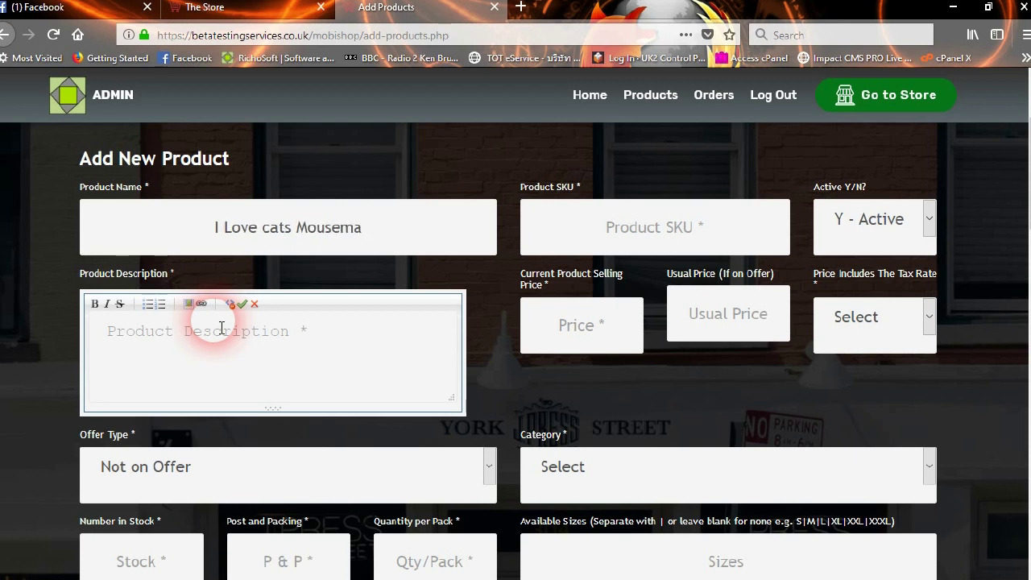
click(268, 229)
key(BackSpace)
text(C)
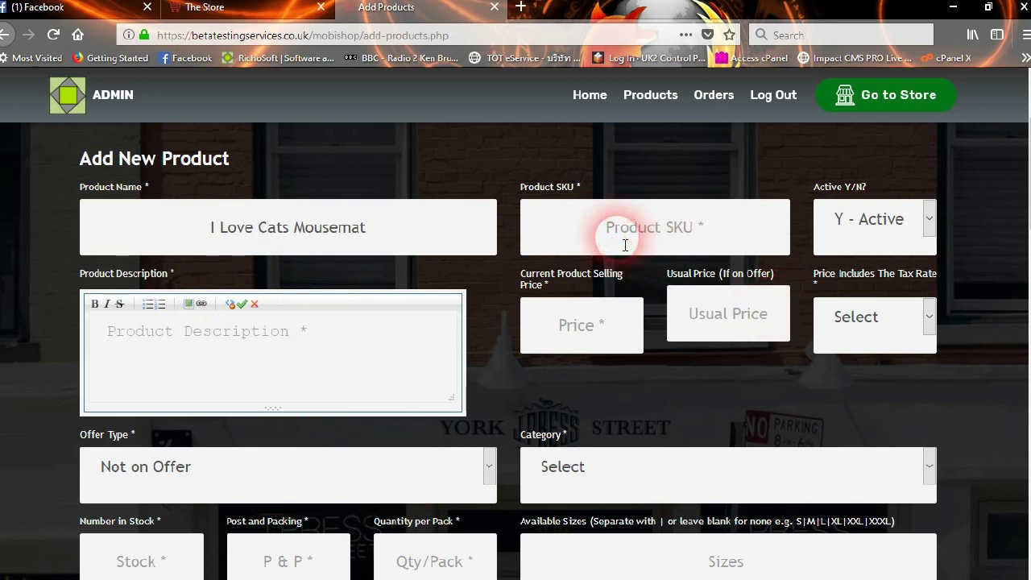
Step: Set the new product's SKU to ILCM1
click(588, 233)
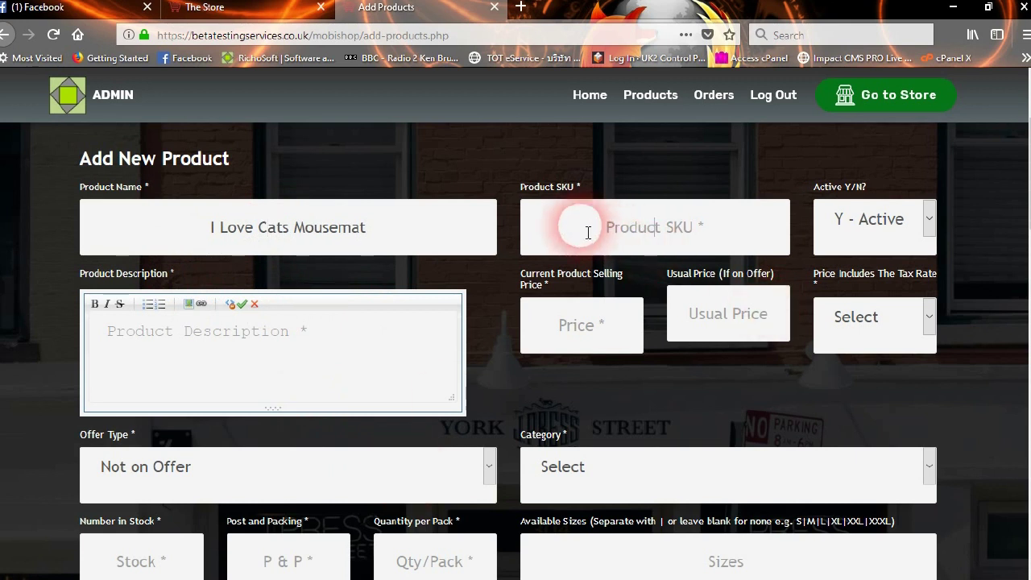
text(IL)
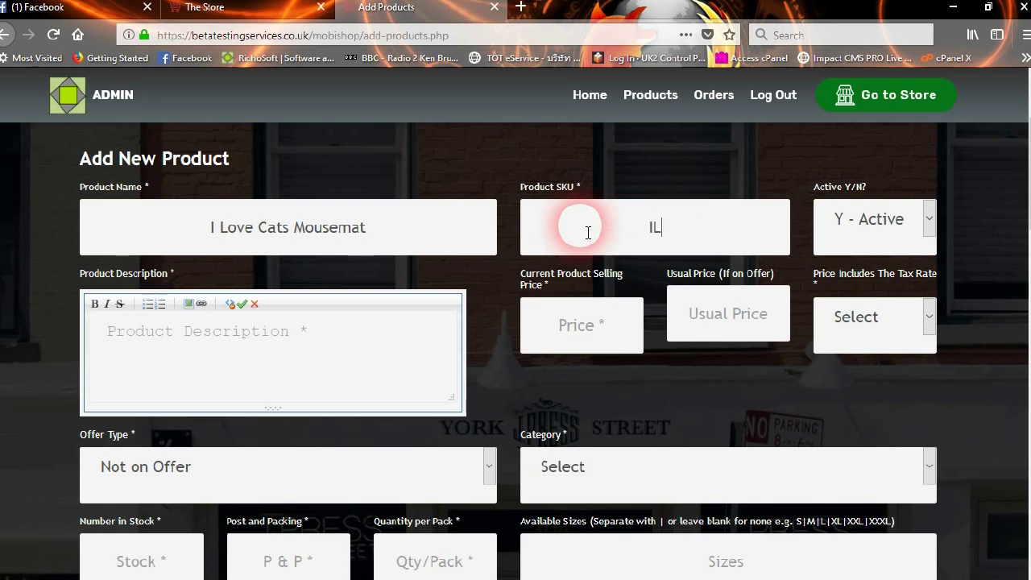
text(CM1)
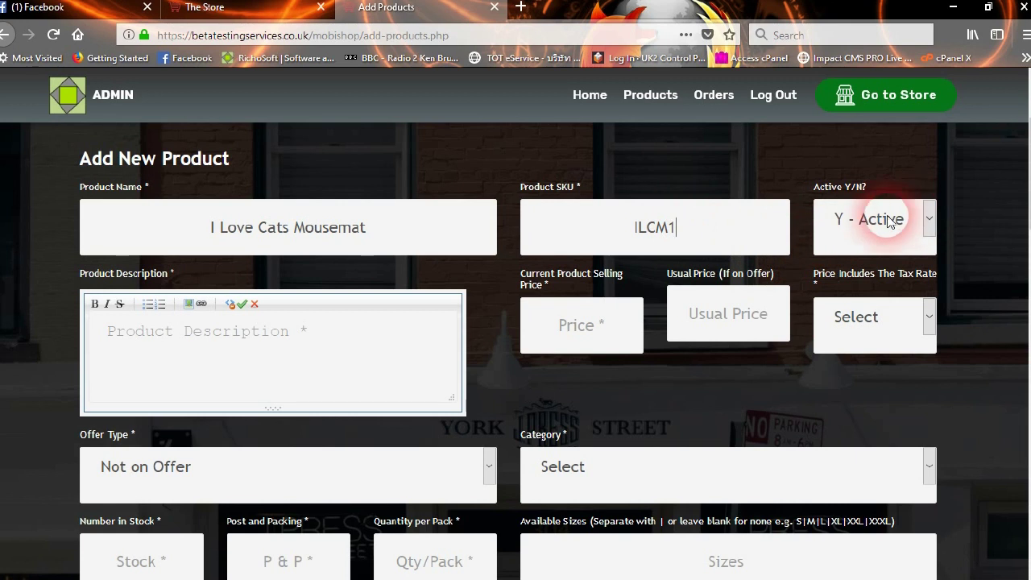
Step: Enter the product description "A high quality mousemat with I Love Cats on it." and make the word "mousemat" bold
click(239, 344)
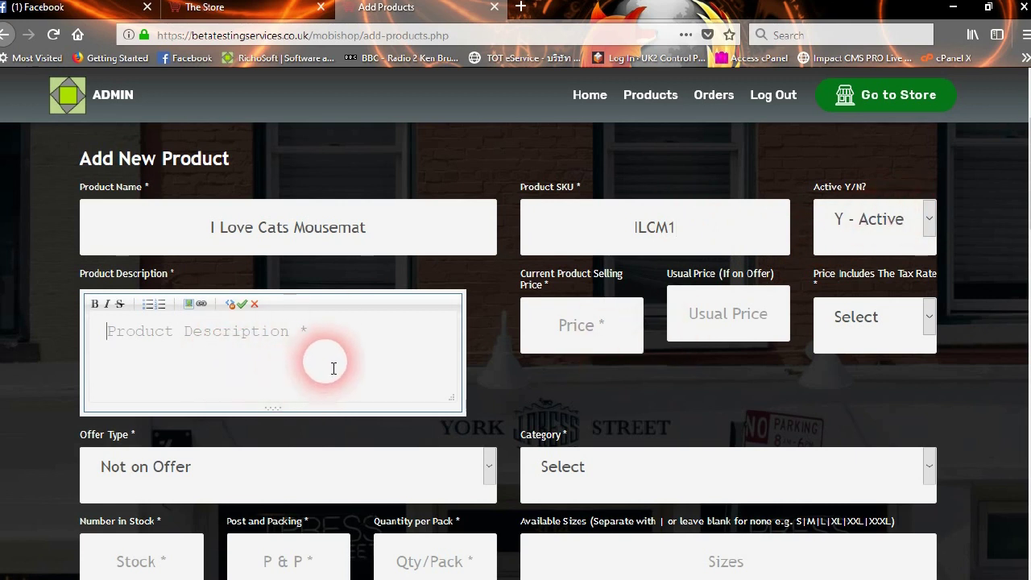
text(A)
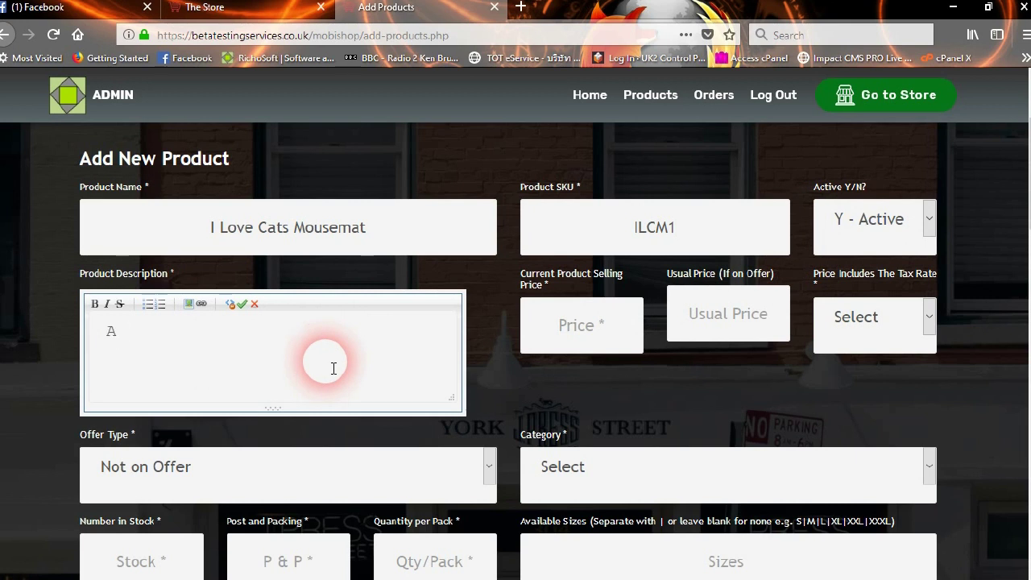
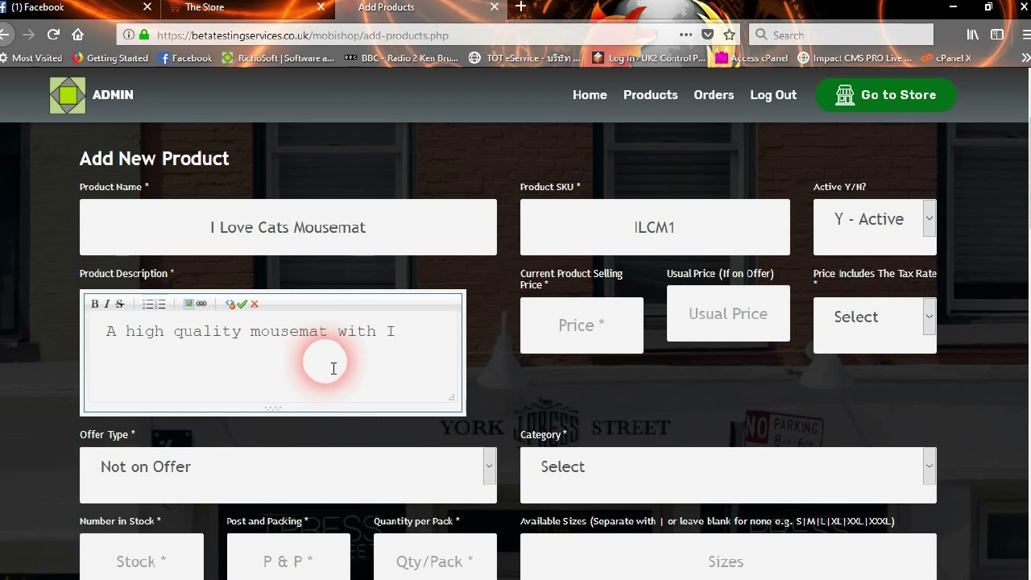
text(e Cats on it.)
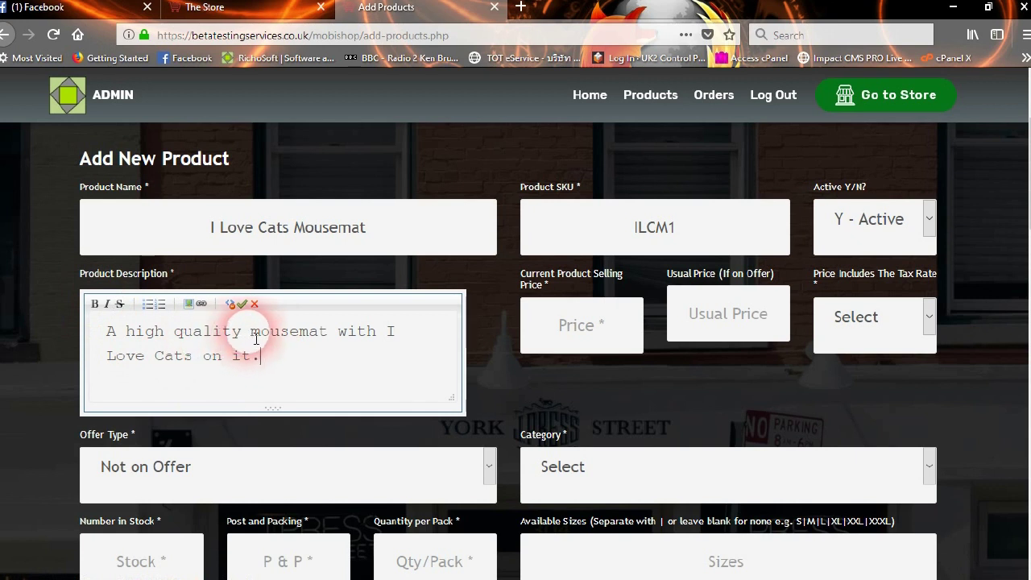
drag(257, 339, 325, 335)
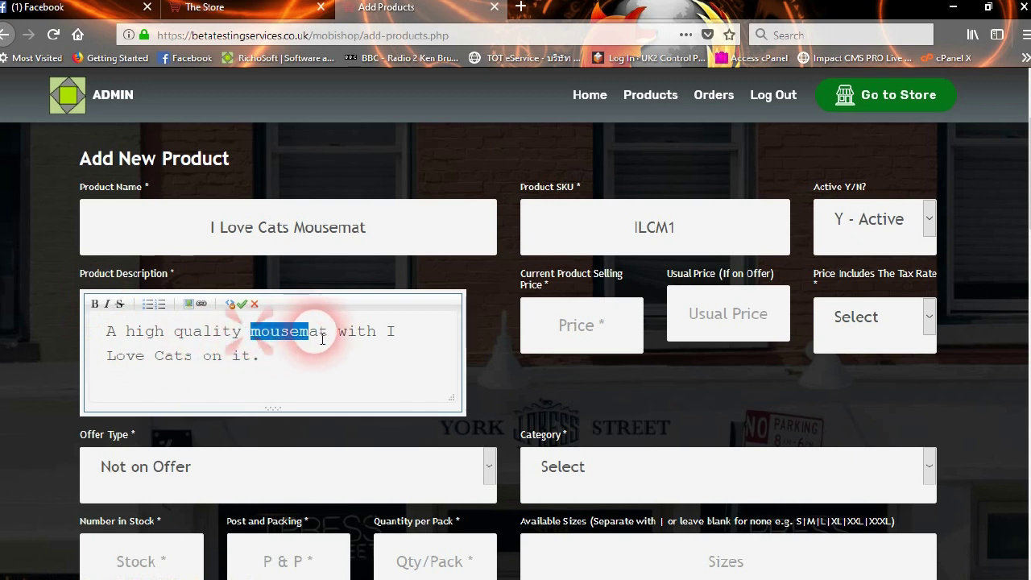
click(95, 303)
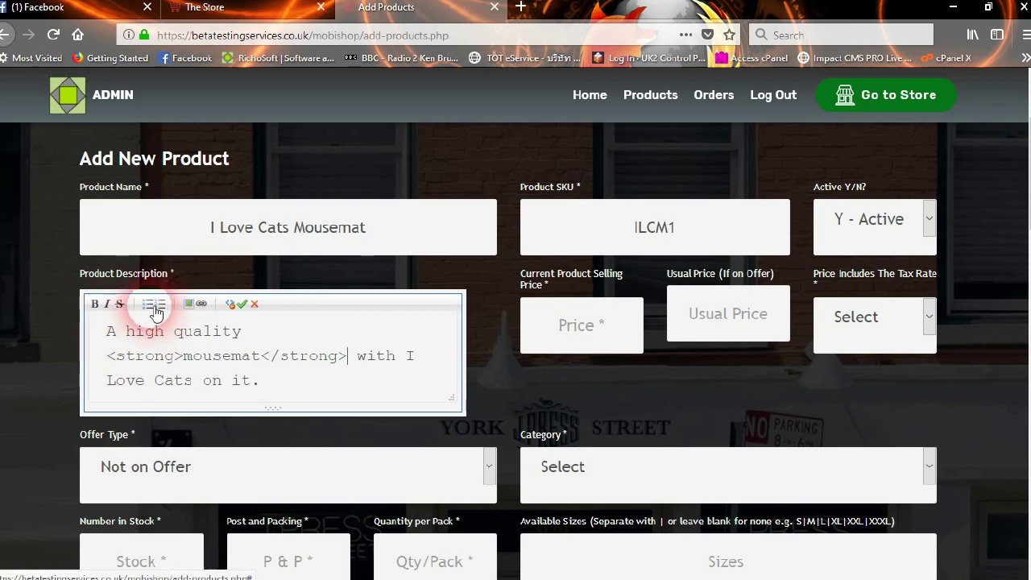
Step: Start a new line at the end of the product description
click(303, 394)
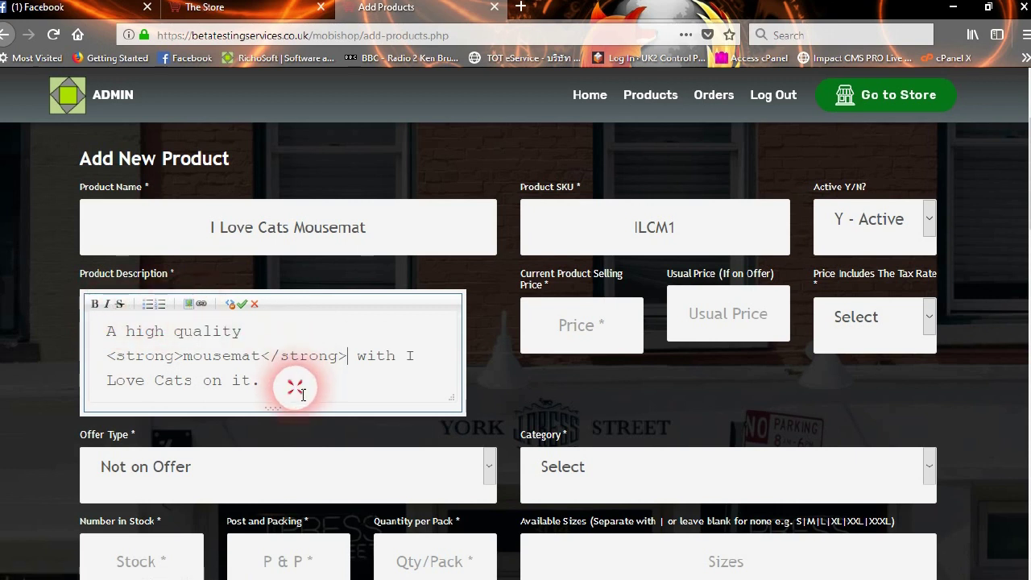
key(Return)
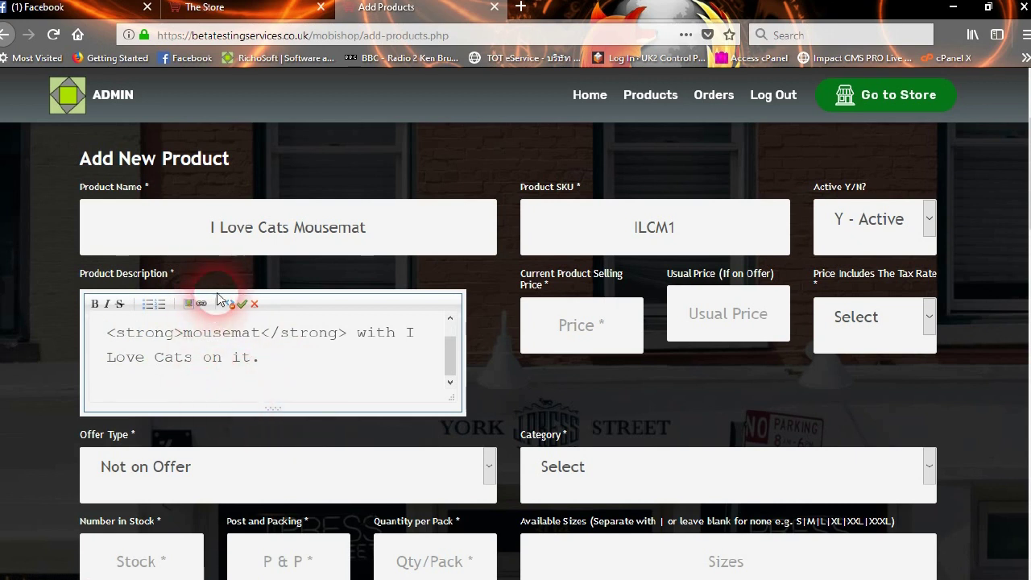
click(190, 303)
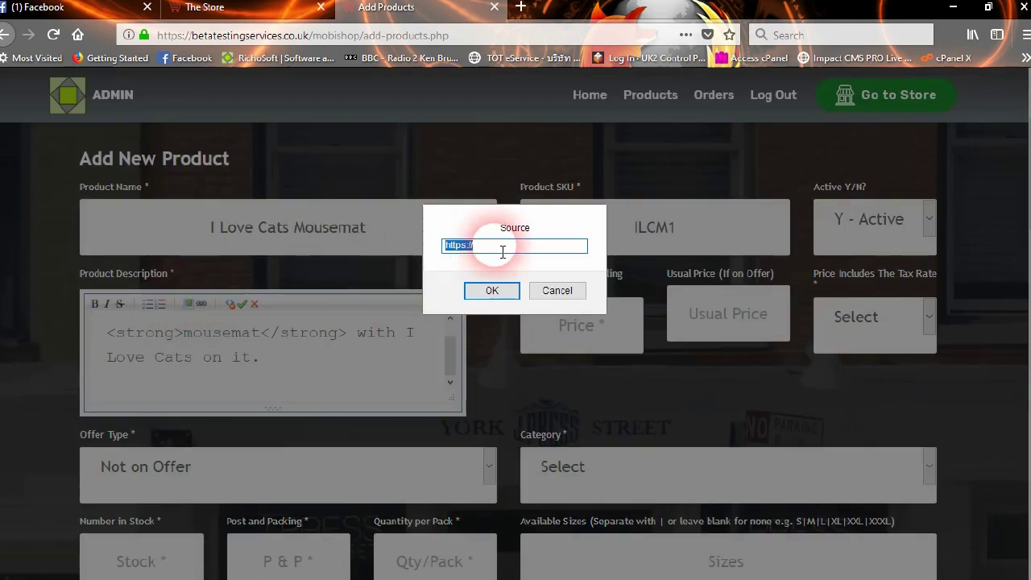
click(554, 291)
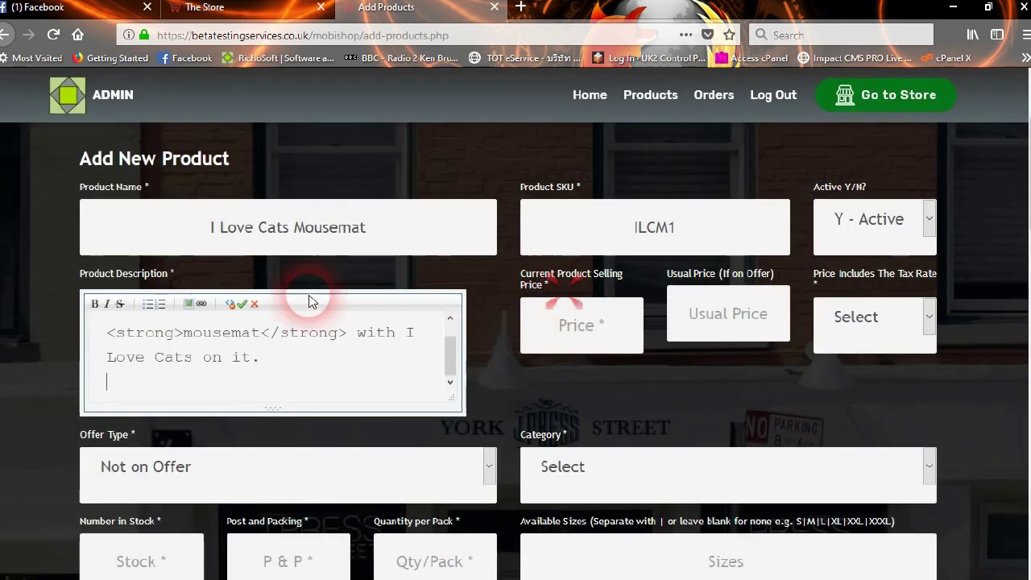
click(204, 306)
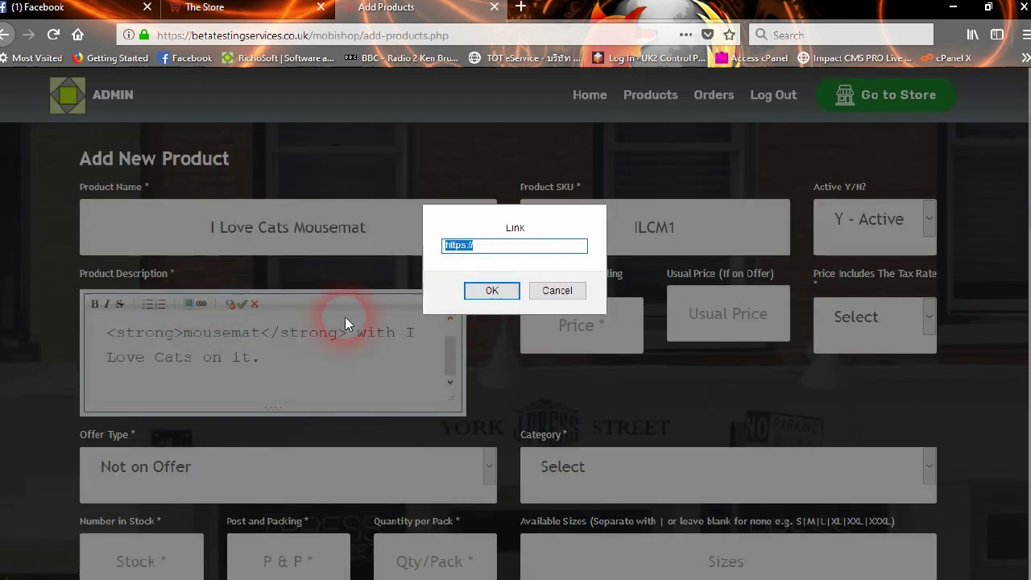
click(519, 255)
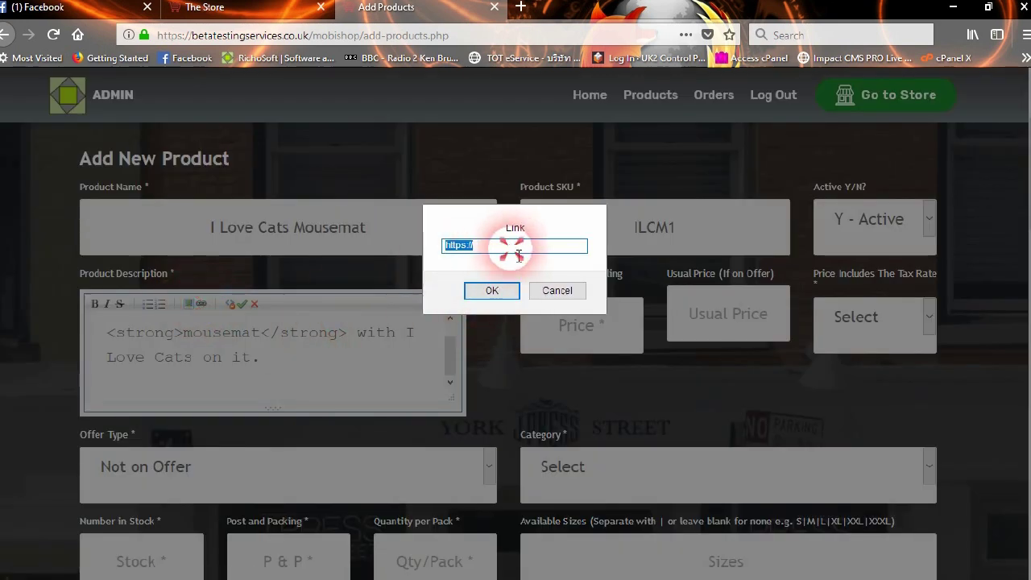
click(557, 290)
click(372, 374)
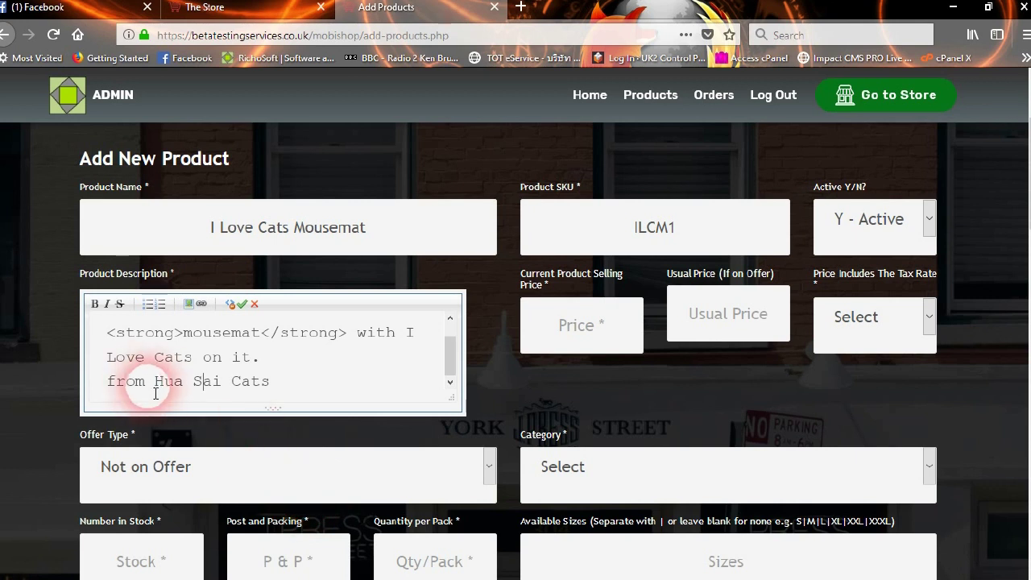
drag(160, 387, 281, 393)
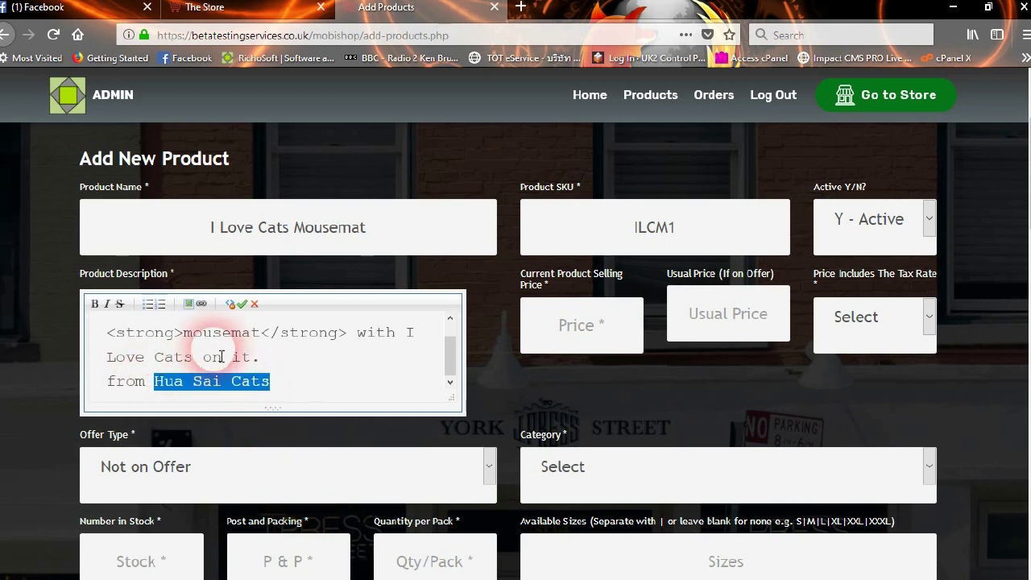
click(203, 306)
click(518, 249)
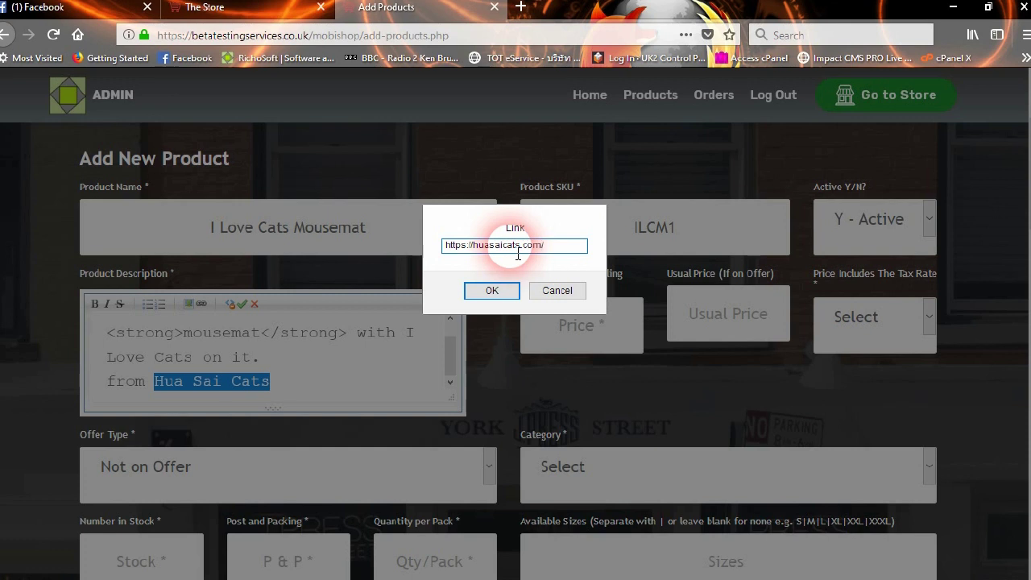
click(481, 292)
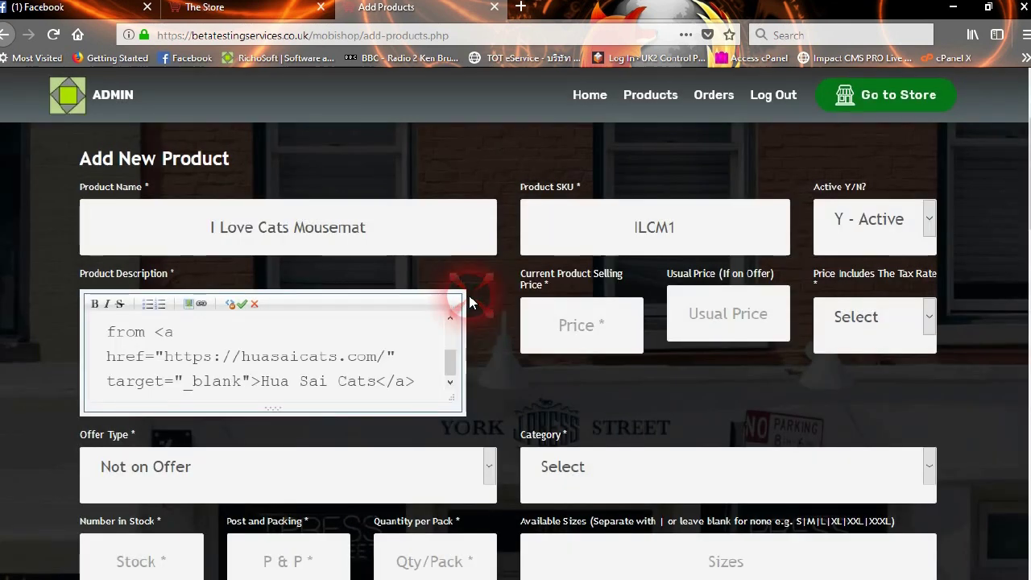
Step: Preview the formatted product description, test its Hua Sai Cats link, and close the linked page and the preview
click(158, 395)
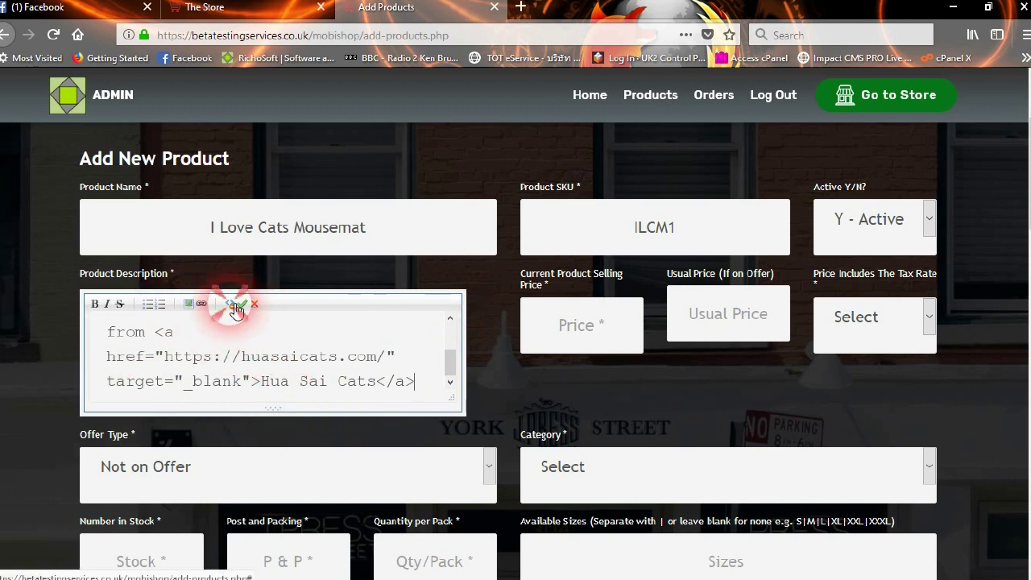
scroll(290, 390, down, 2)
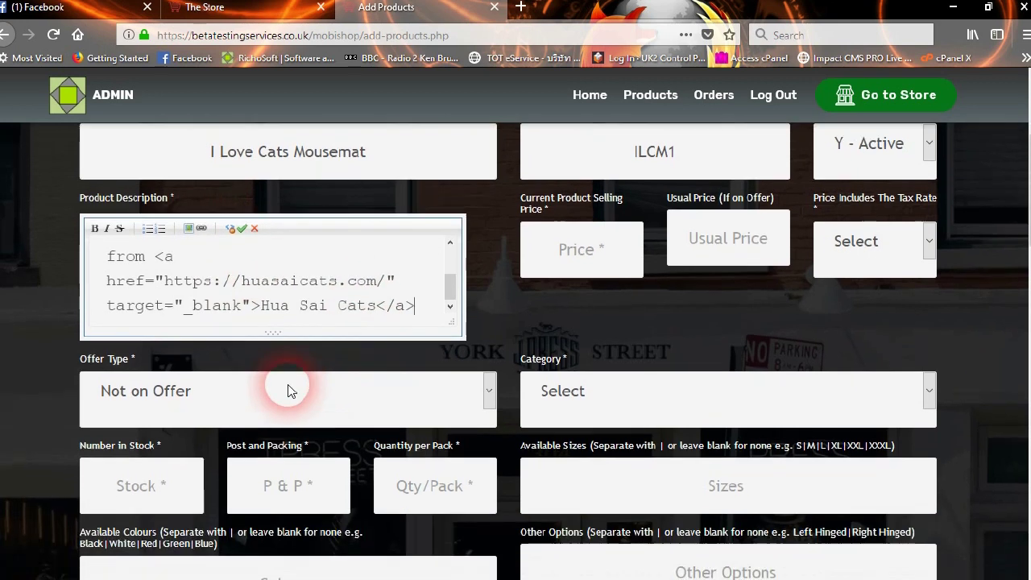
click(244, 226)
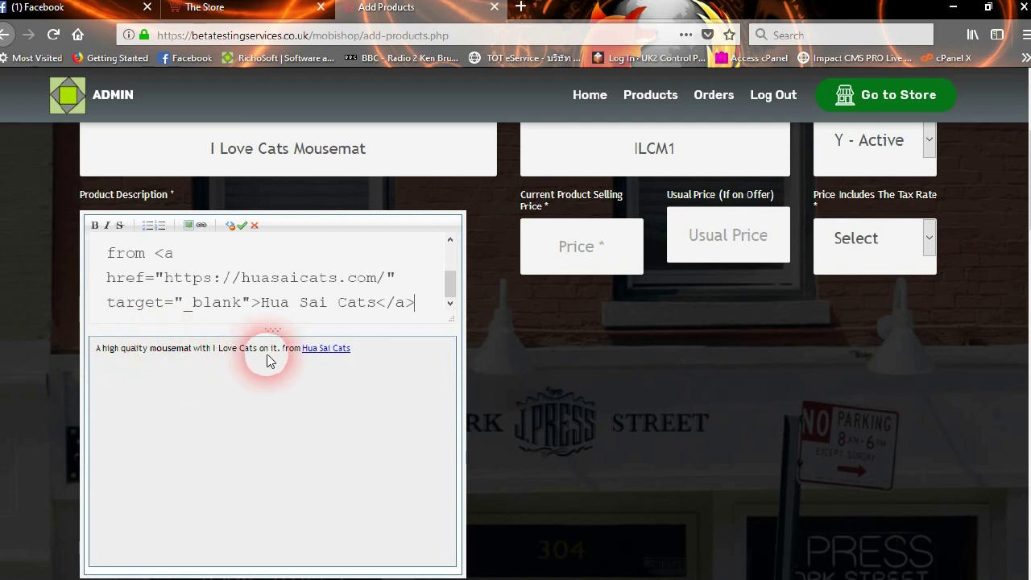
click(325, 352)
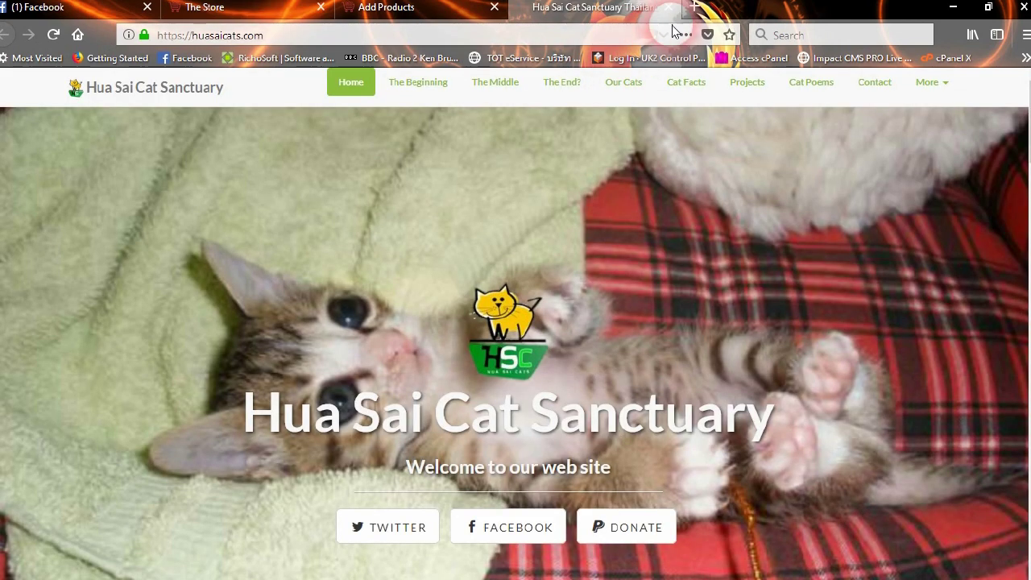
click(669, 6)
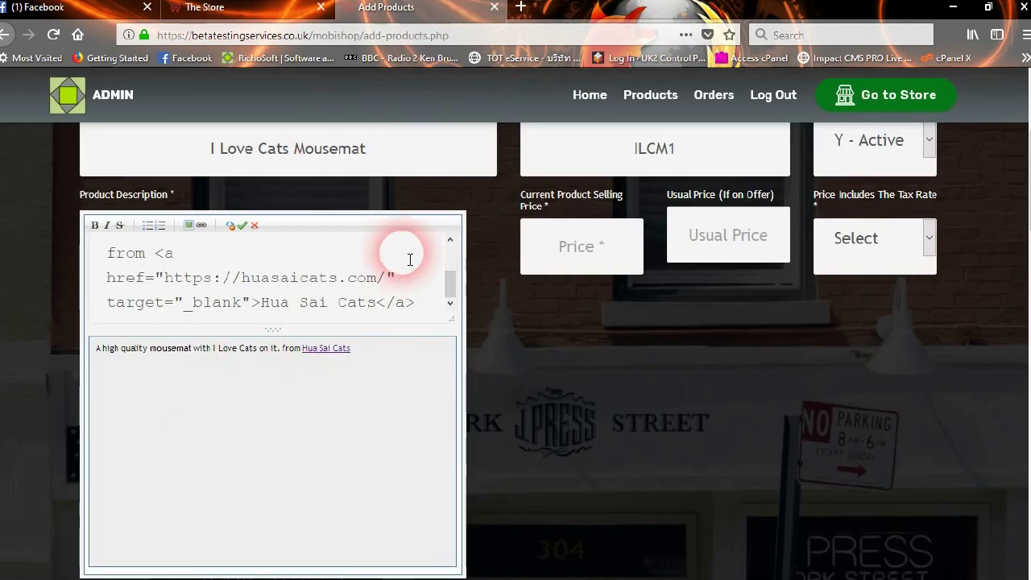
click(256, 227)
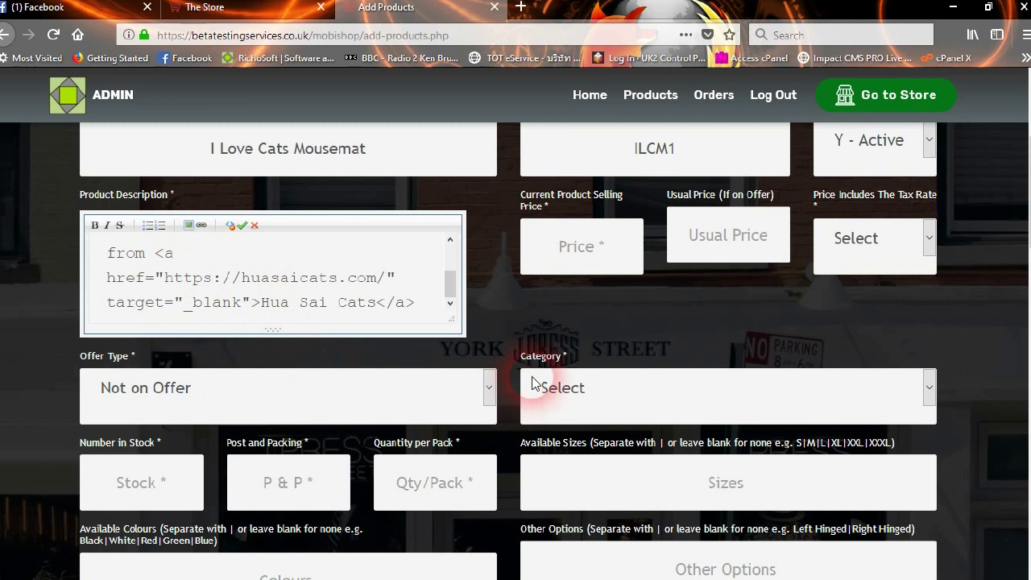
Step: Set the product's current selling price to 13.99 and its usual price to 15.99
click(596, 250)
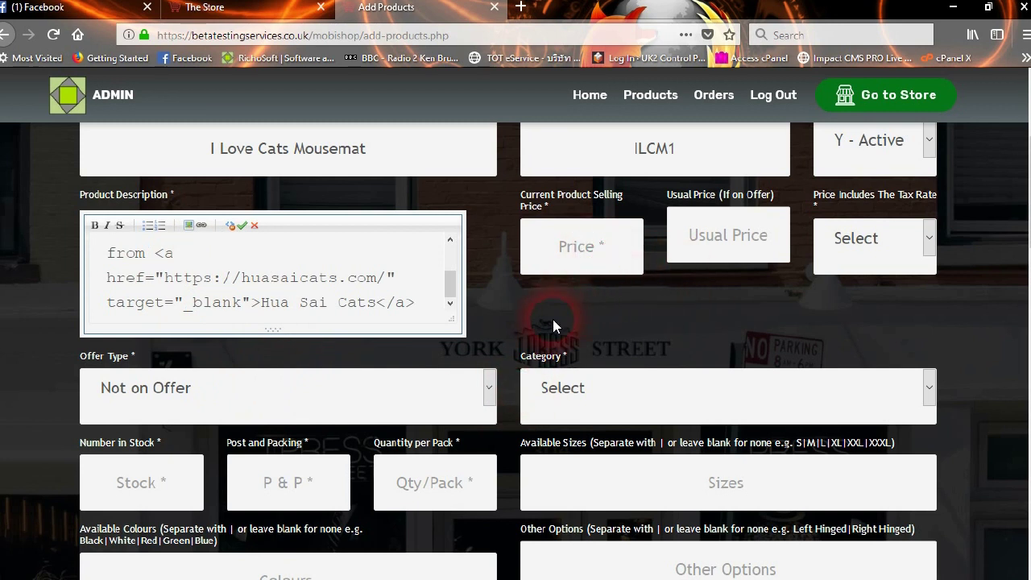
text(13.99)
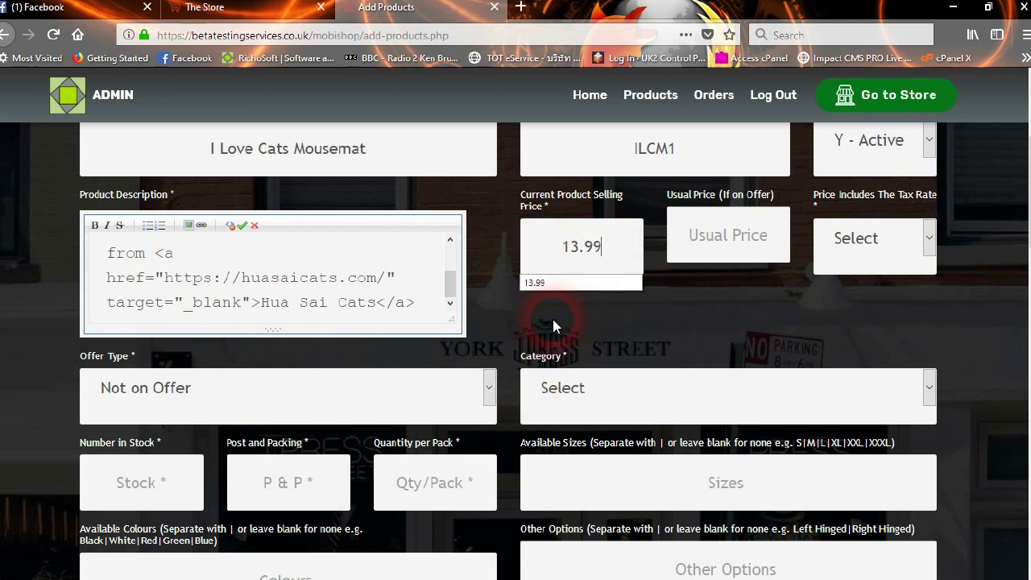
click(701, 246)
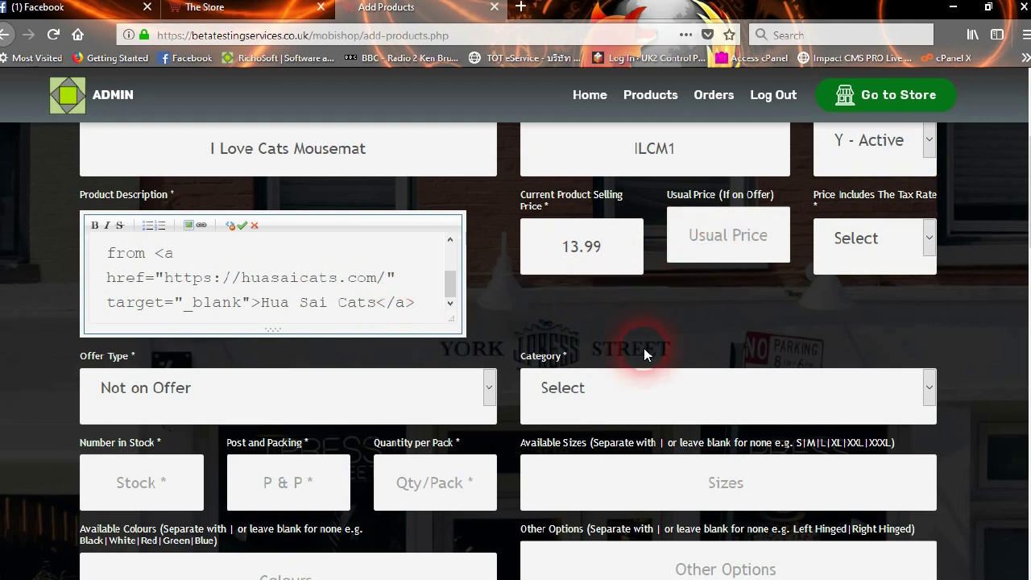
click(708, 240)
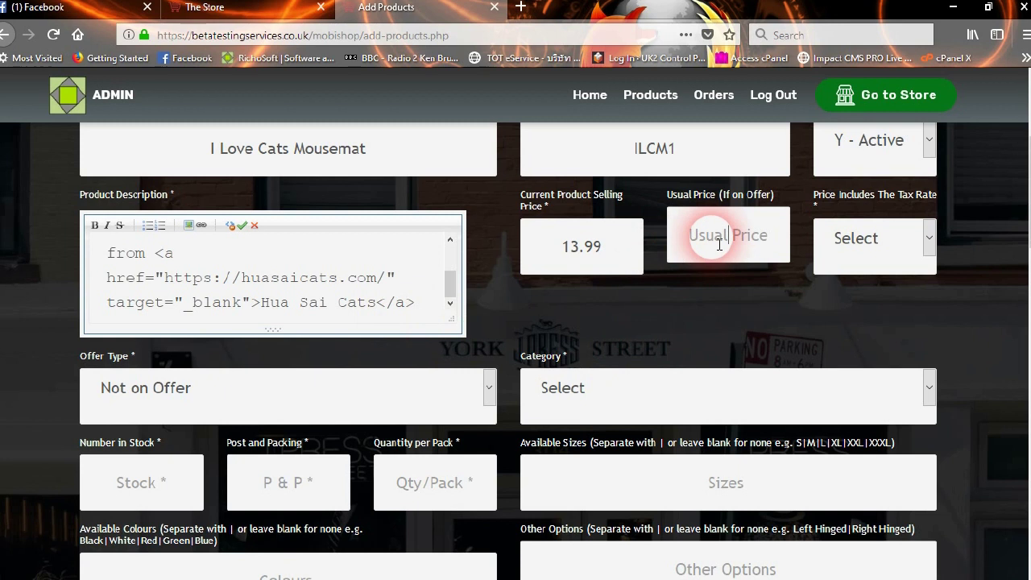
text(15.99)
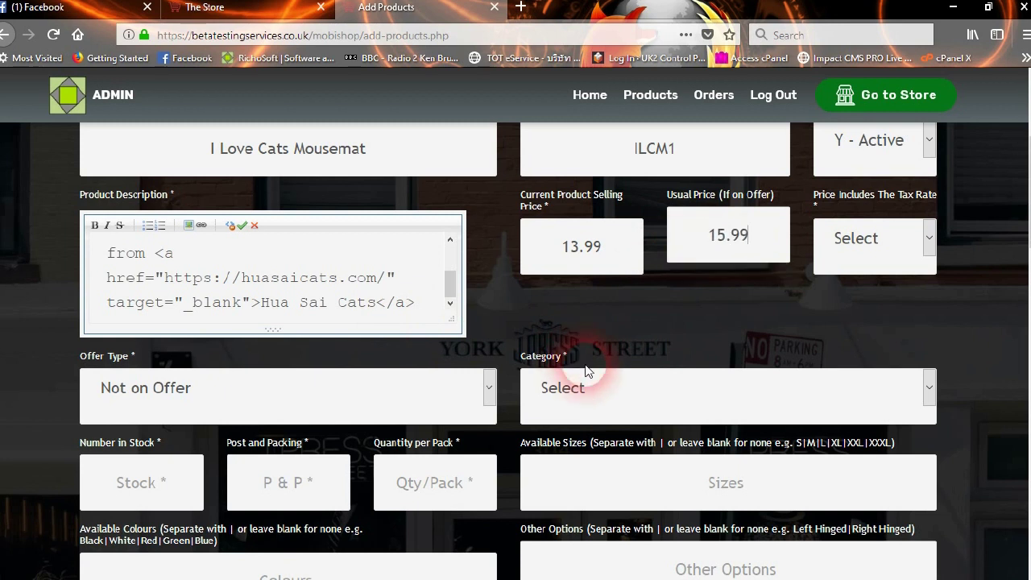
click(577, 253)
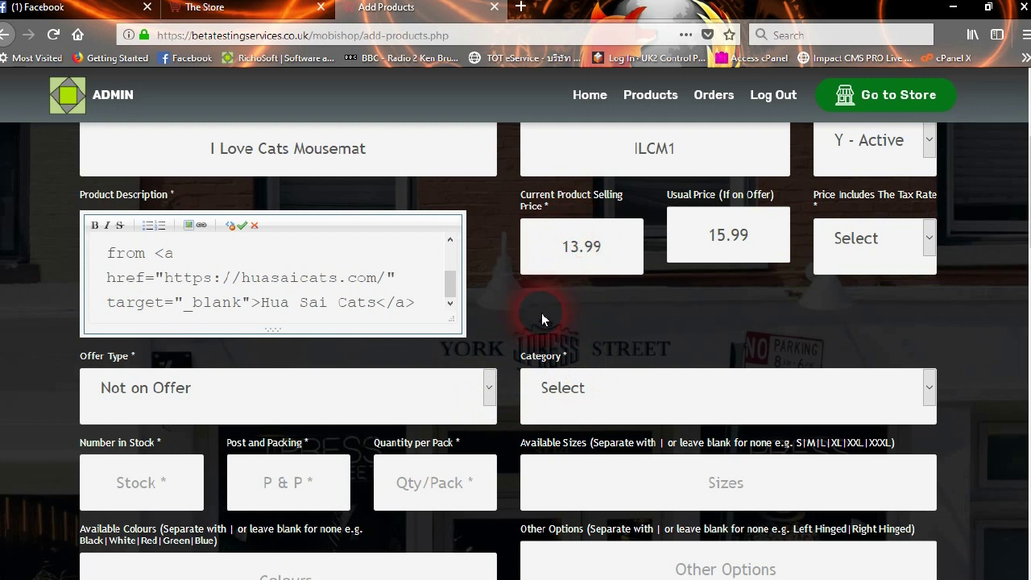
Step: Set the included tax rate to Standard Rate | 20.00% and the offer type to Special Offer
click(840, 239)
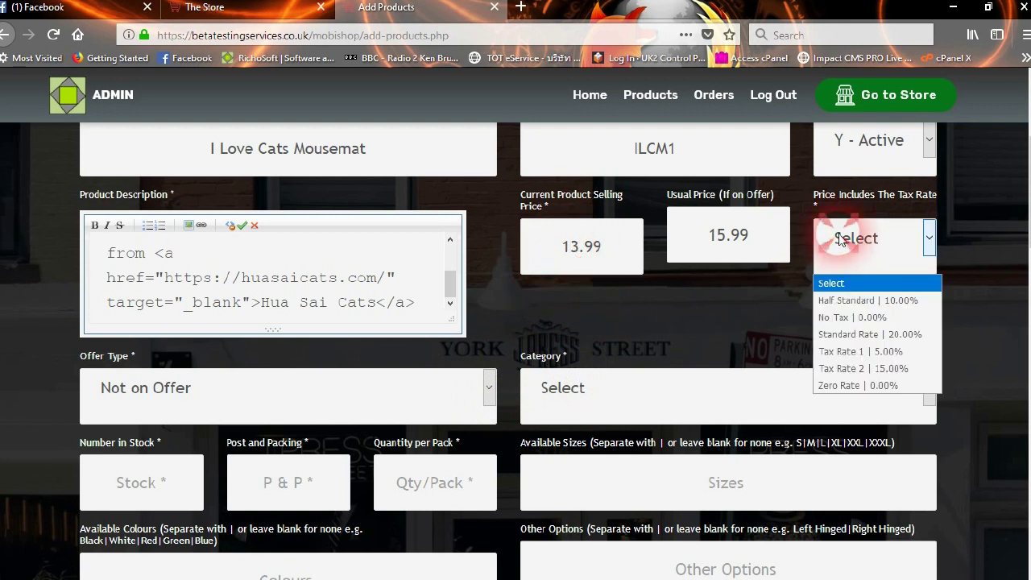
click(871, 337)
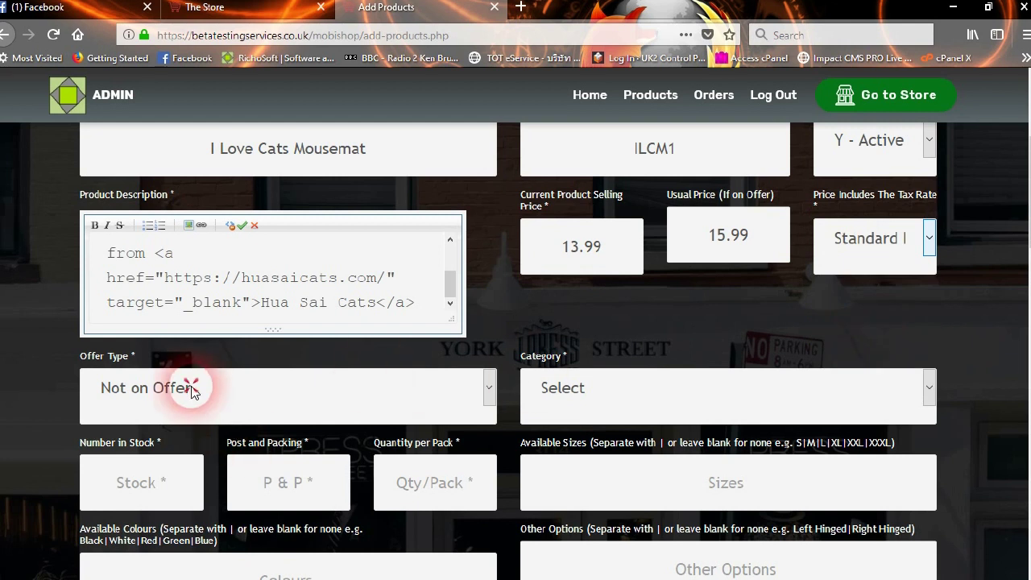
click(147, 409)
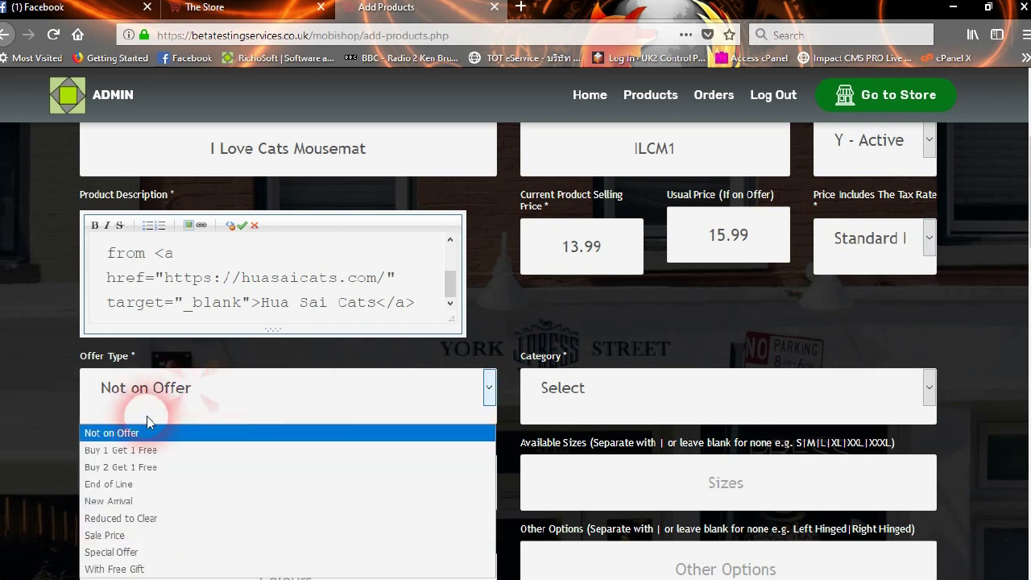
click(139, 553)
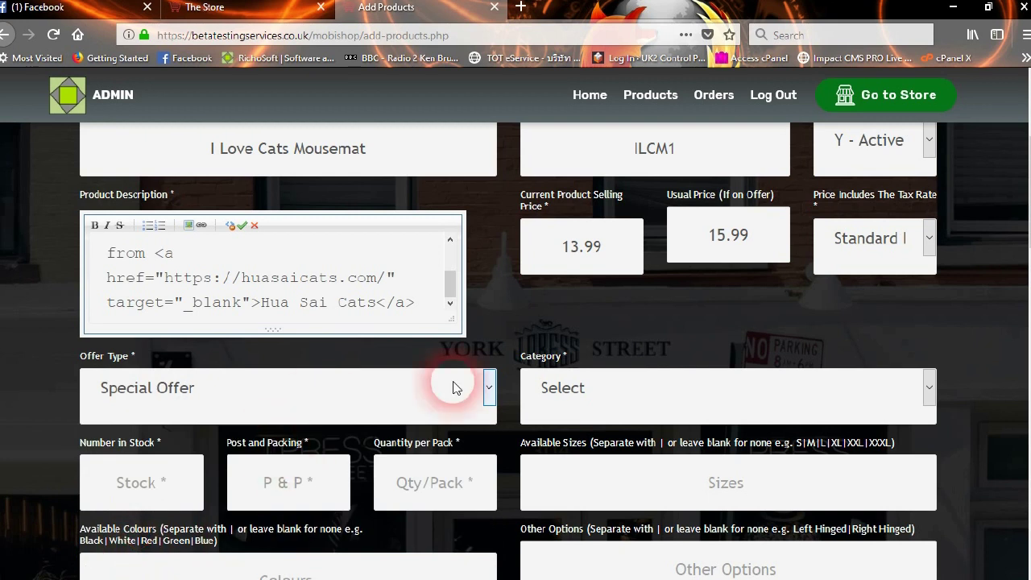
Step: Assign the product to the Mouse Mats category
scroll(654, 316, down, 3)
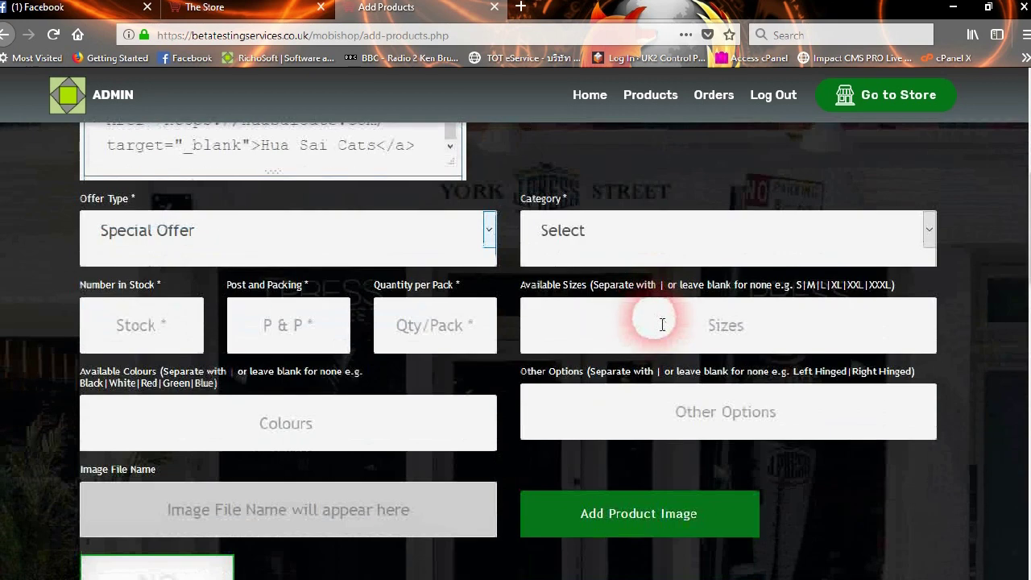
click(639, 232)
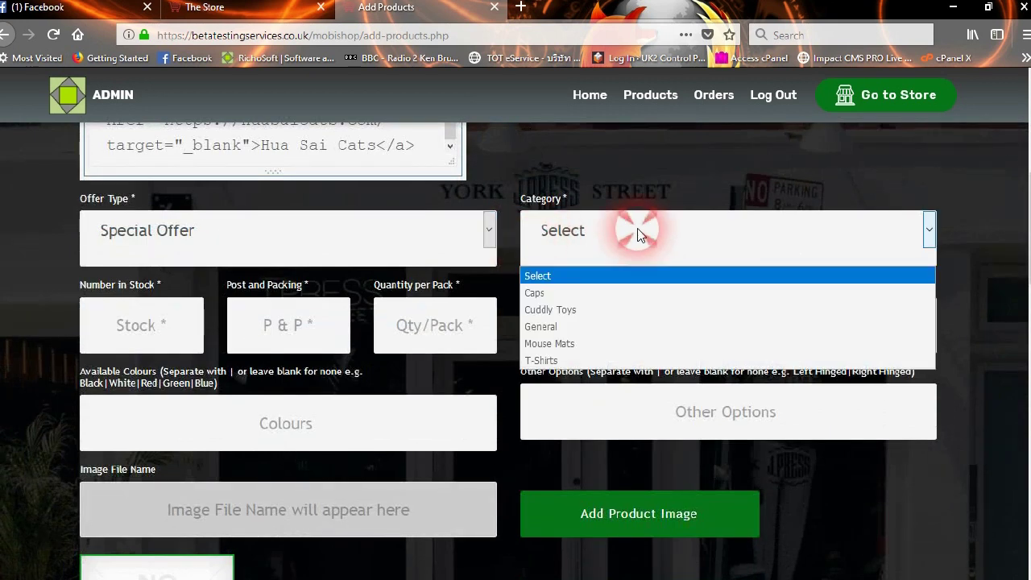
click(535, 344)
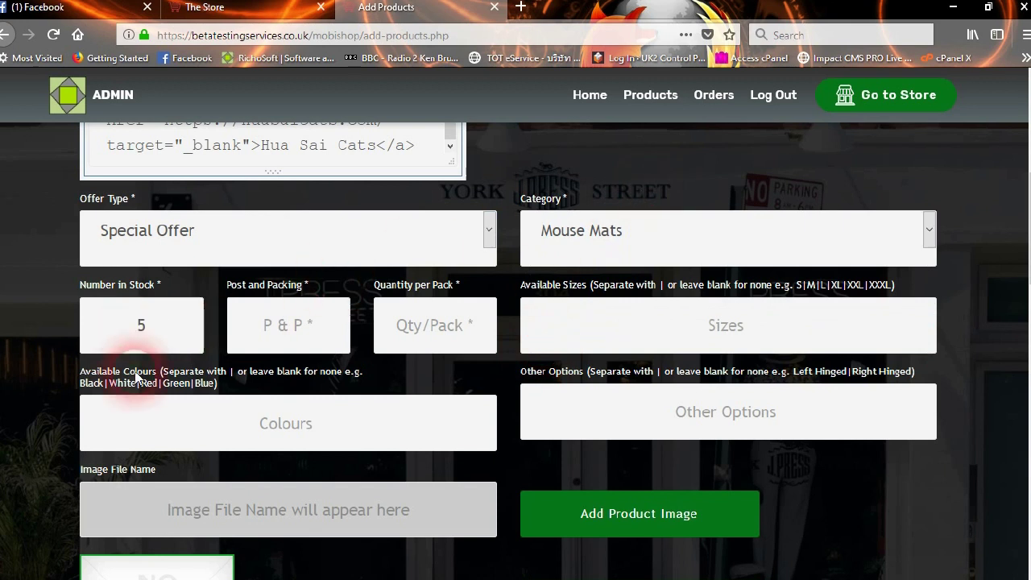
Step: Enter 5 as the number in stock, 1.99 for post and packing, and 1 as the quantity per pack
text(5)
click(308, 329)
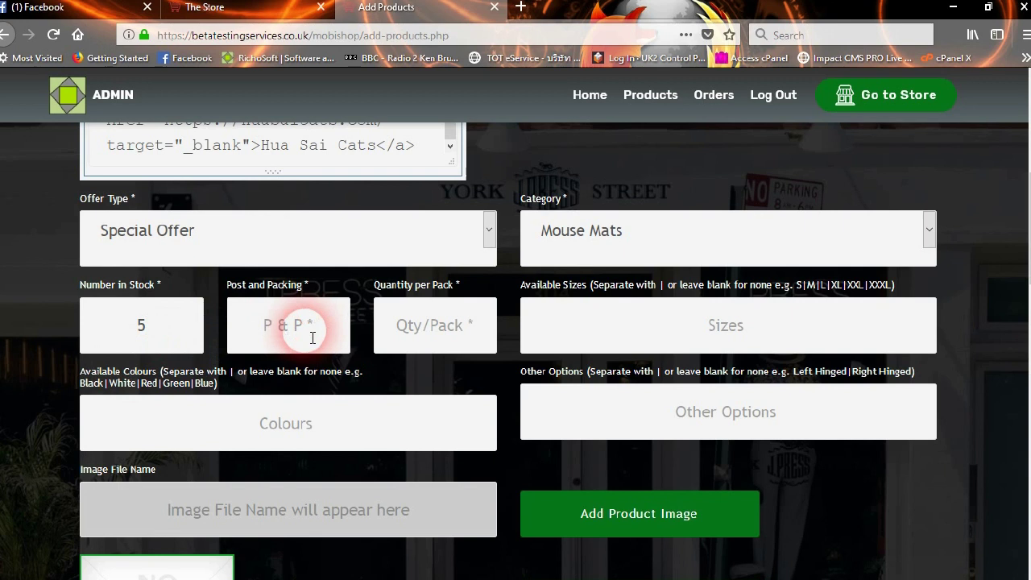
text(1.99)
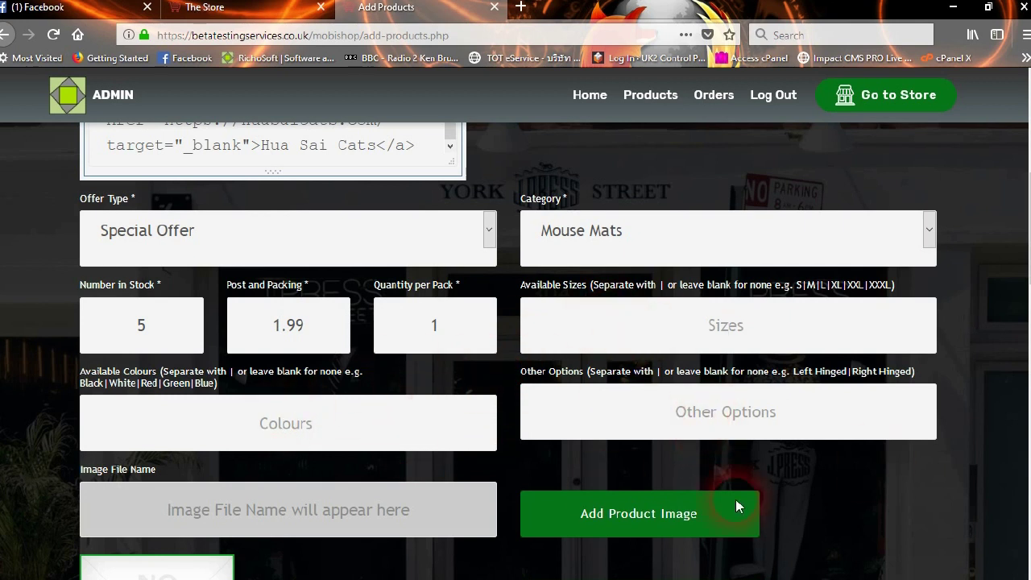
Step: Start adding a new product image and browse the computer for the image file
scroll(668, 423, down, 2)
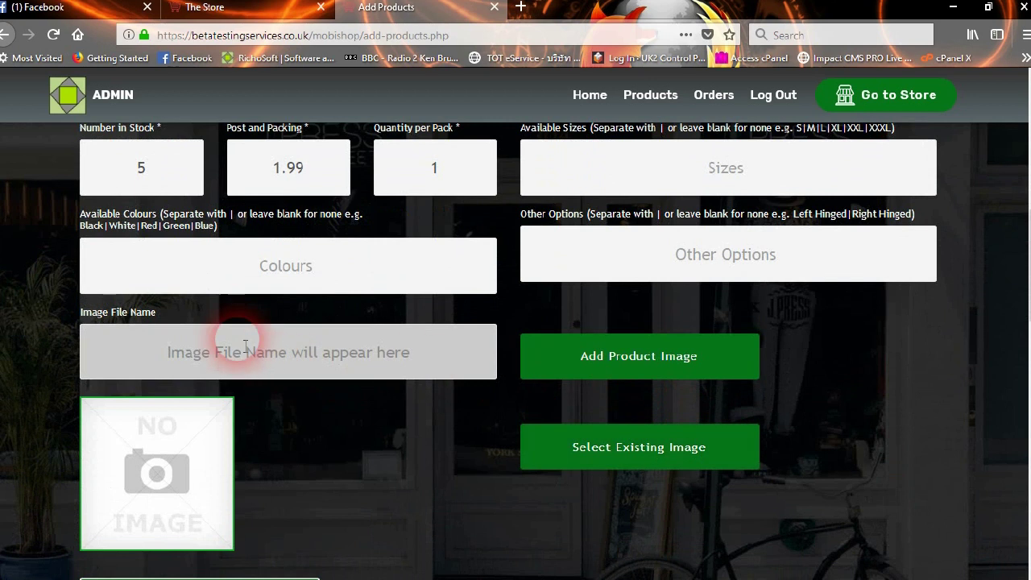
click(643, 377)
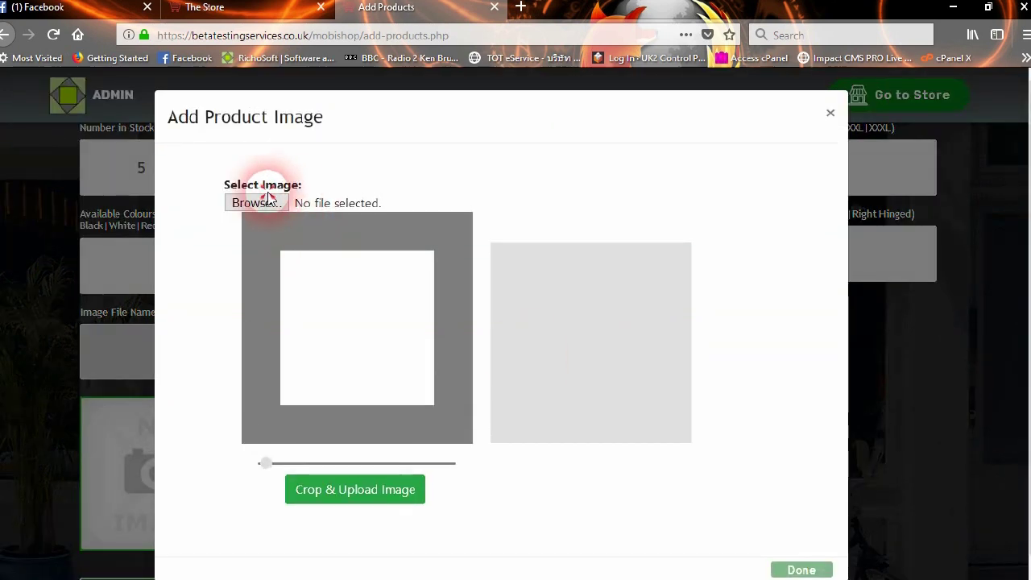
click(268, 206)
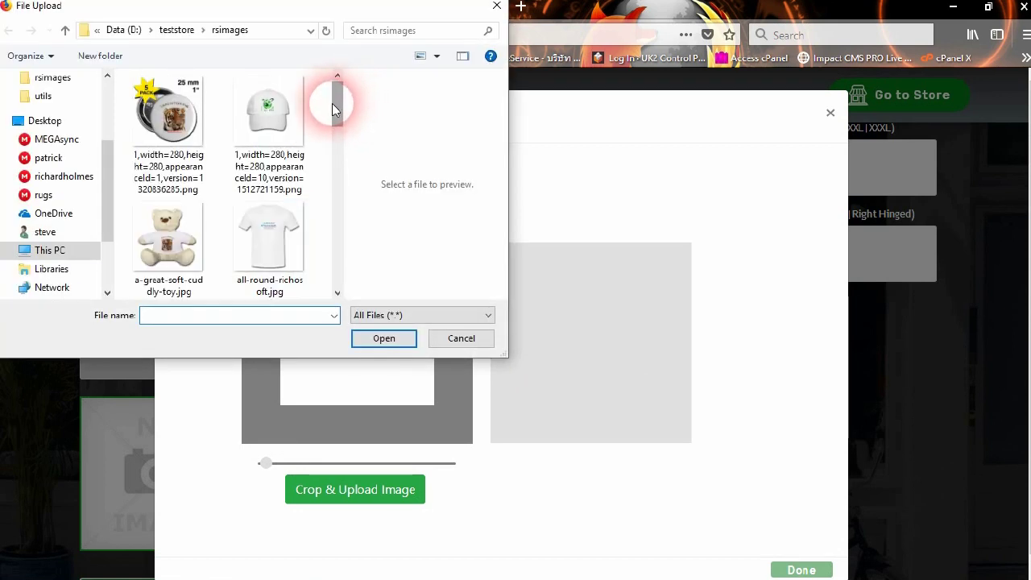
Step: Choose i-love-cats-mouse-mat.jpg from the rsimages folder as the product image
drag(336, 107, 324, 219)
click(269, 149)
click(391, 339)
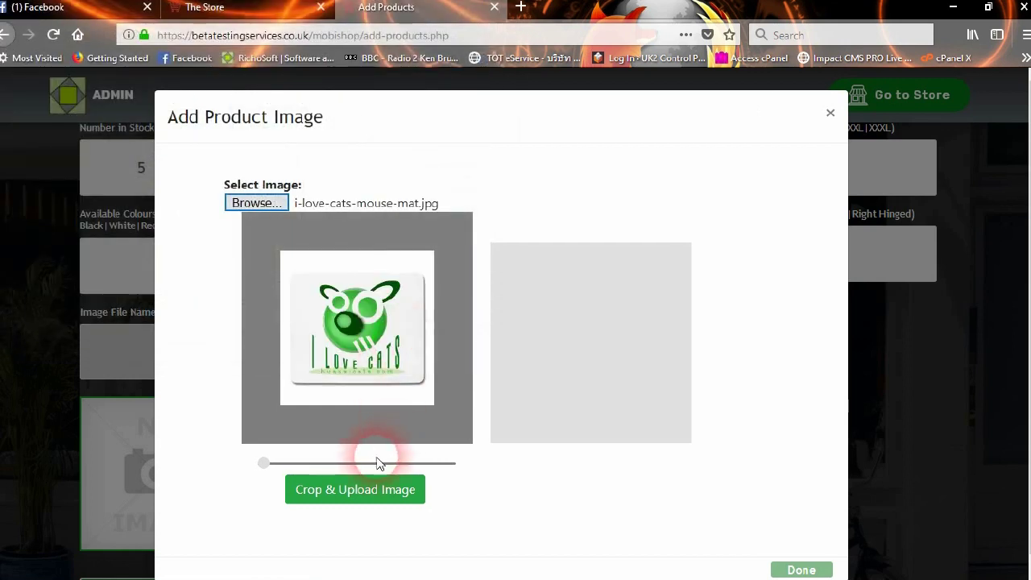
Step: Enlarge the image until the cat design fills the crop frame, crop and upload it, and finish adding the image
drag(266, 466, 278, 463)
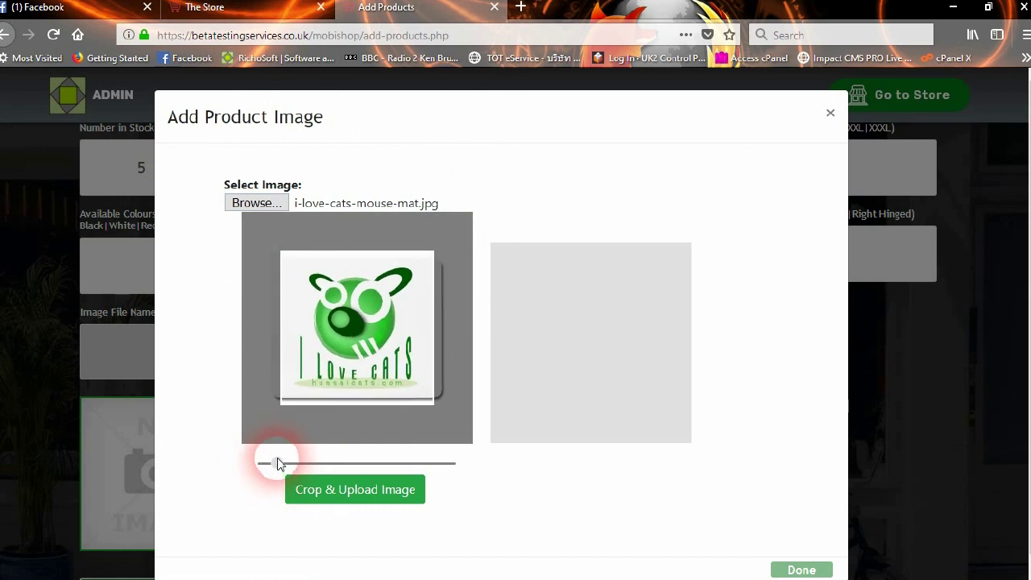
drag(357, 362, 409, 329)
drag(277, 464, 291, 469)
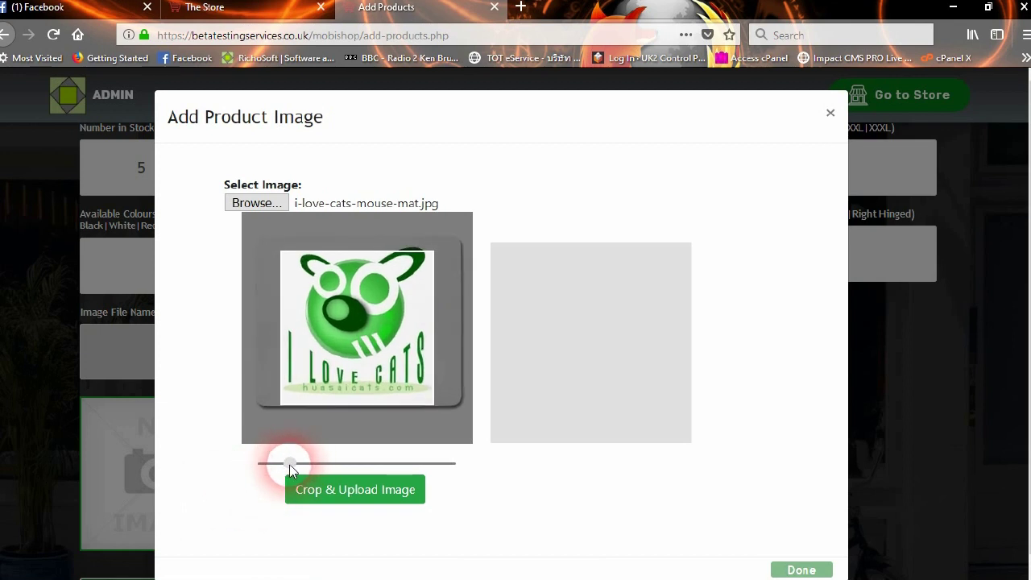
click(350, 493)
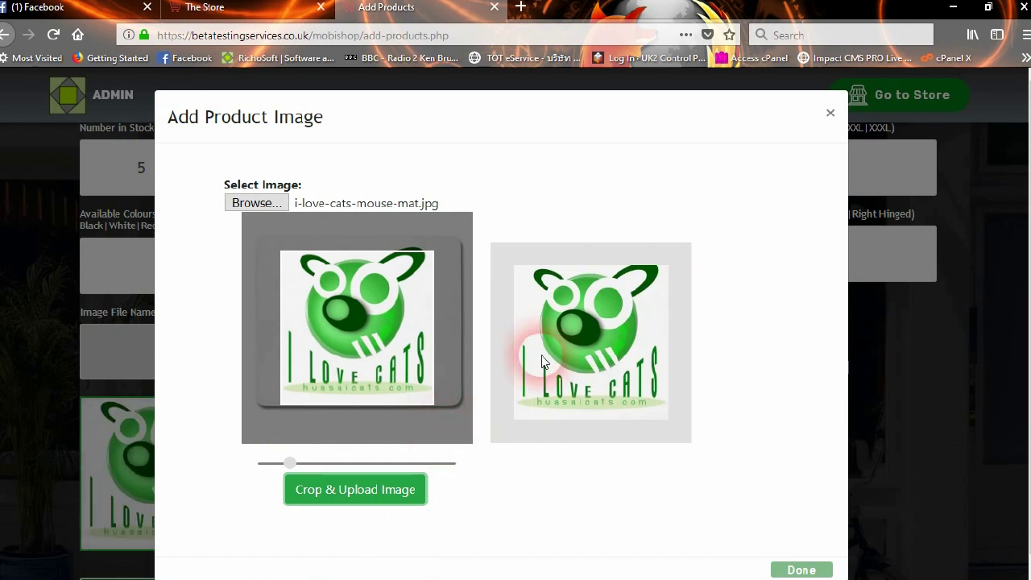
click(796, 570)
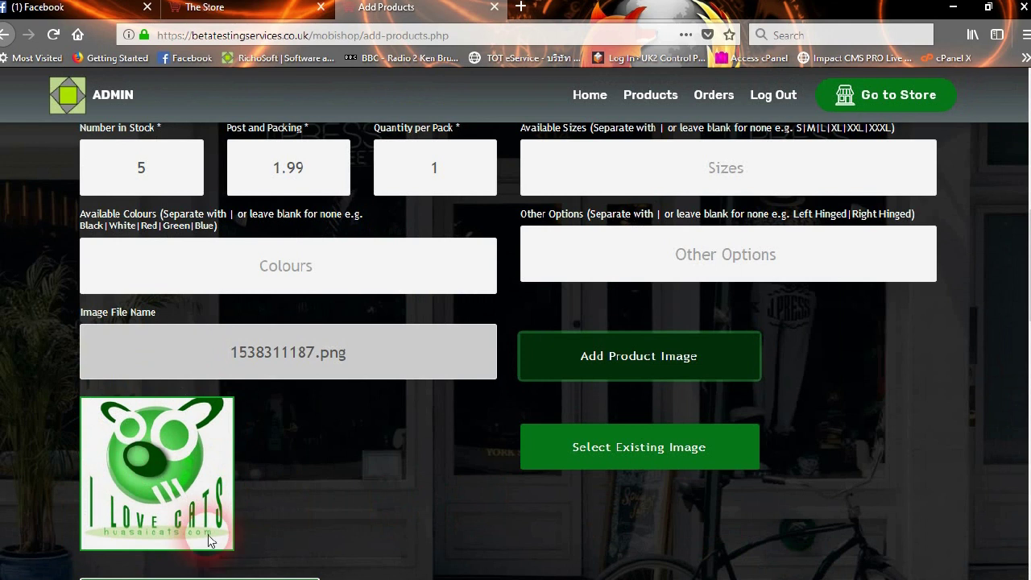
Step: Browse both pages of existing product images and close the selection without choosing one
click(606, 469)
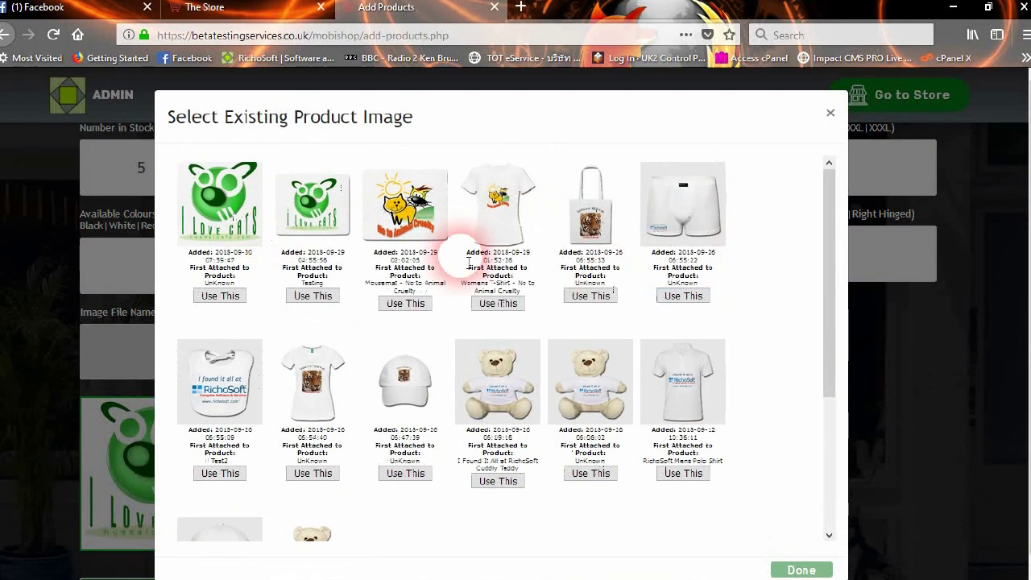
scroll(499, 318, down, 3)
scroll(500, 321, down, 2)
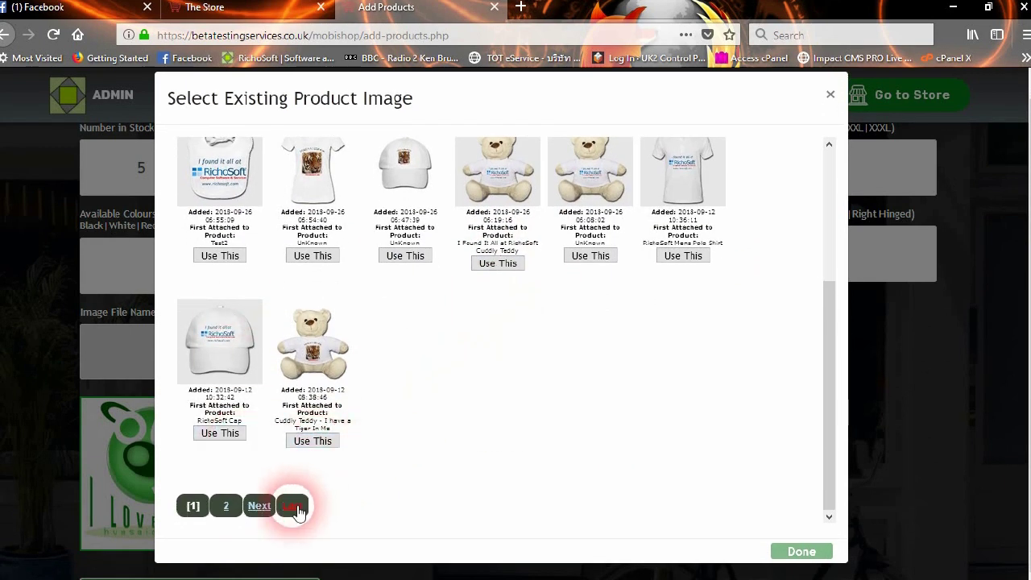
click(268, 513)
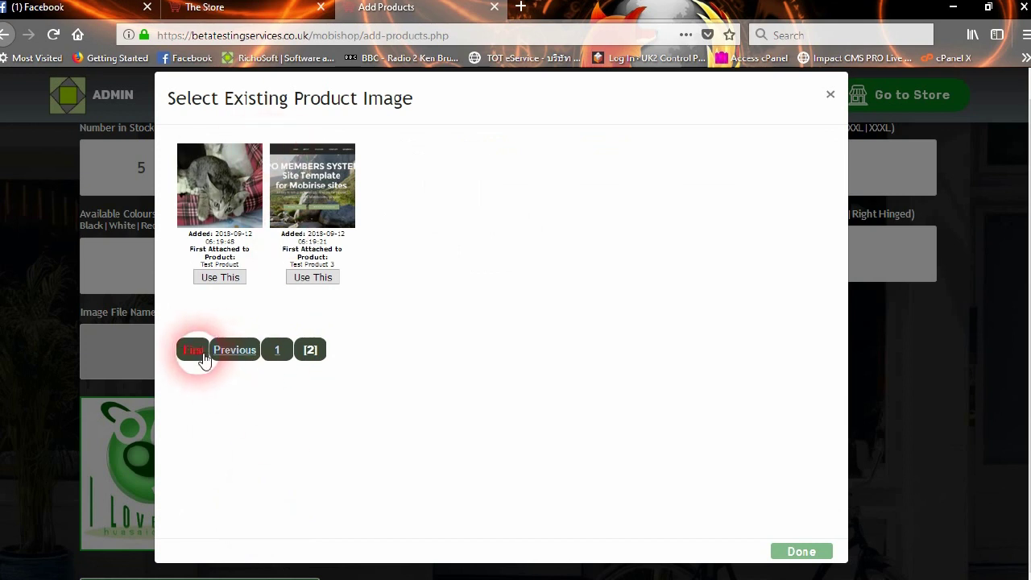
click(232, 353)
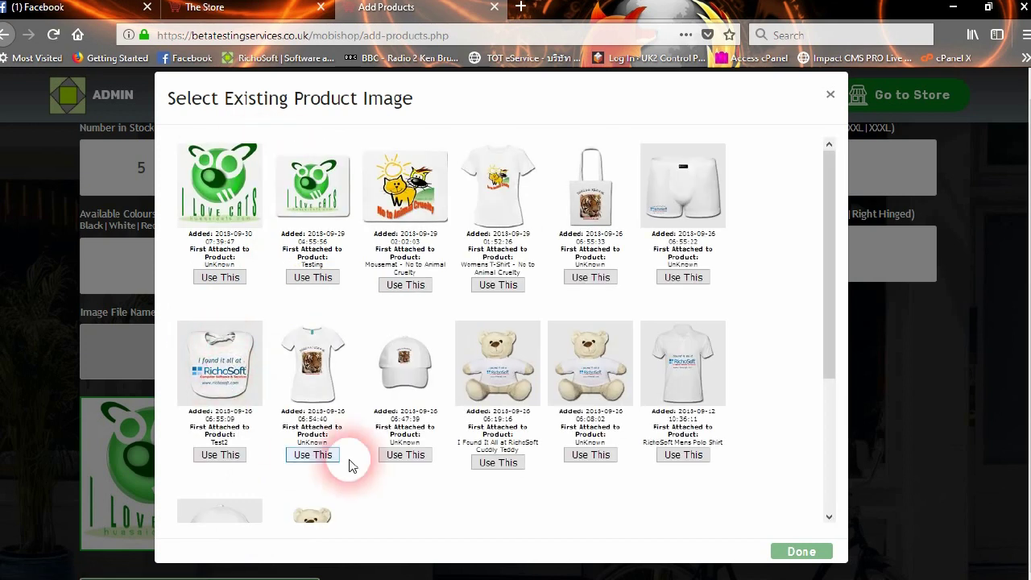
scroll(508, 380, down, 3)
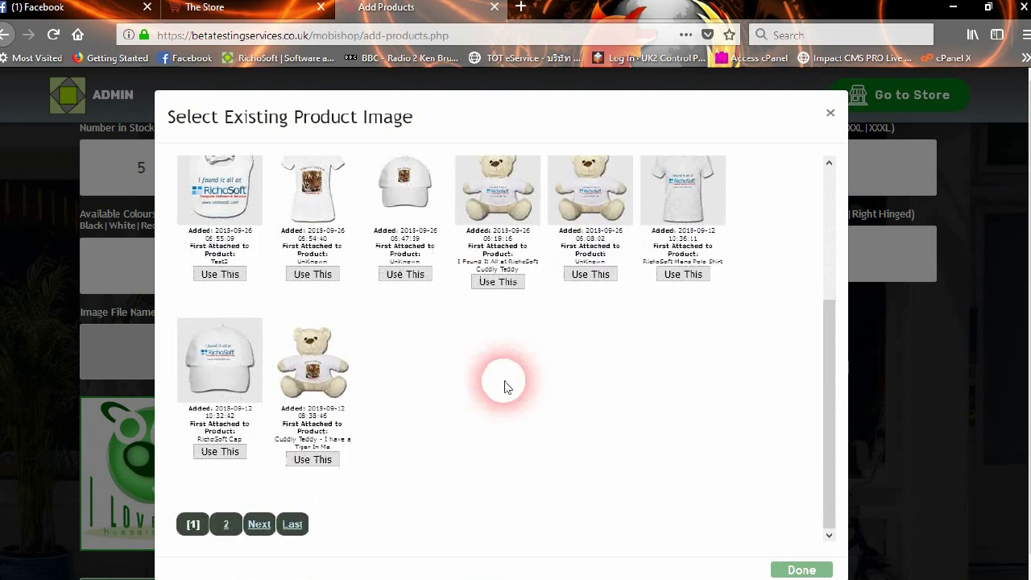
scroll(701, 476, up, 1)
click(801, 570)
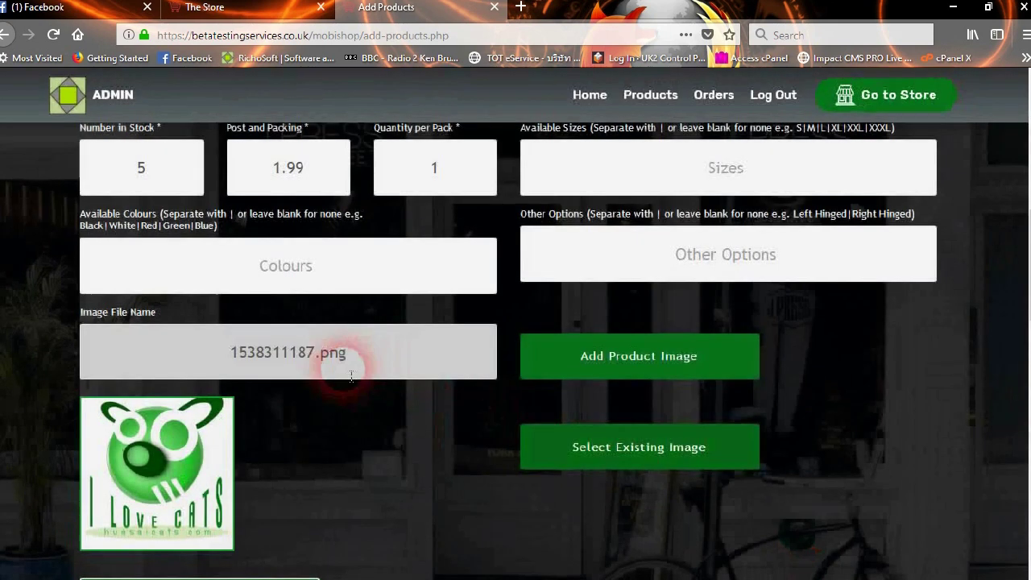
Step: Submit the completed form to add the new product and dismiss the confirmation
scroll(350, 441, down, 3)
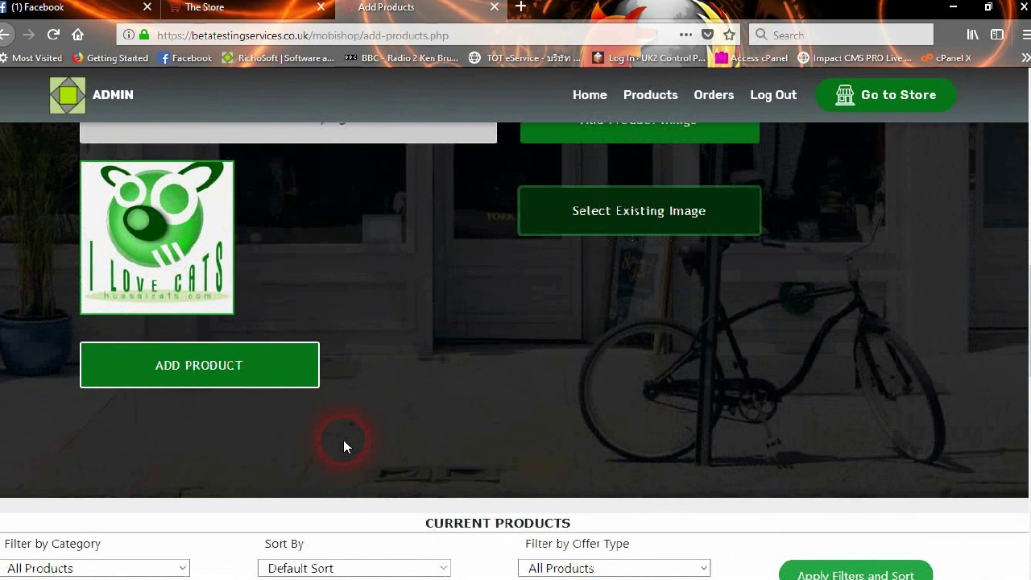
click(243, 367)
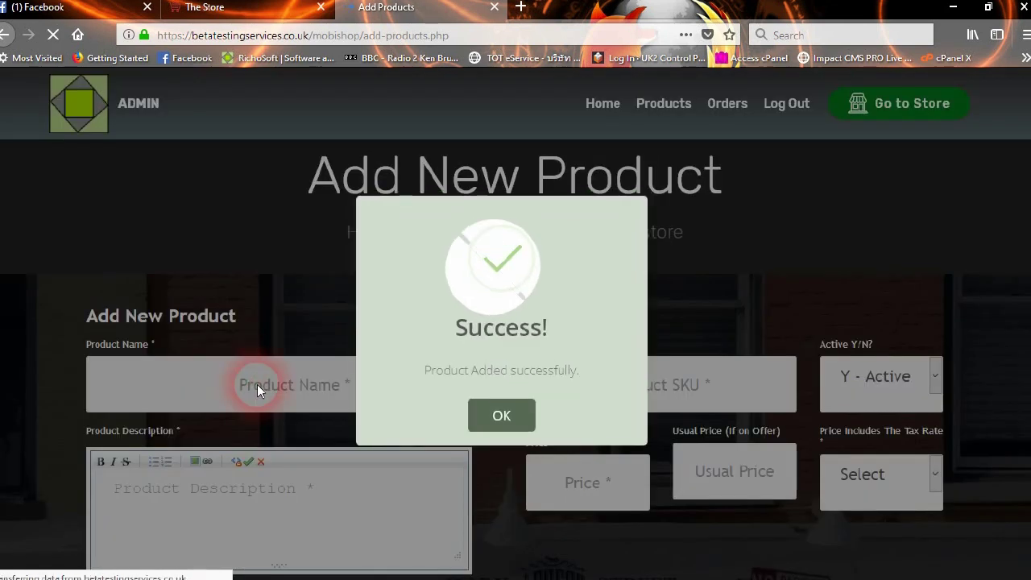
click(501, 415)
Step: Locate the I Love Cats Mousemat entry in the current products list
scroll(347, 322, down, 10)
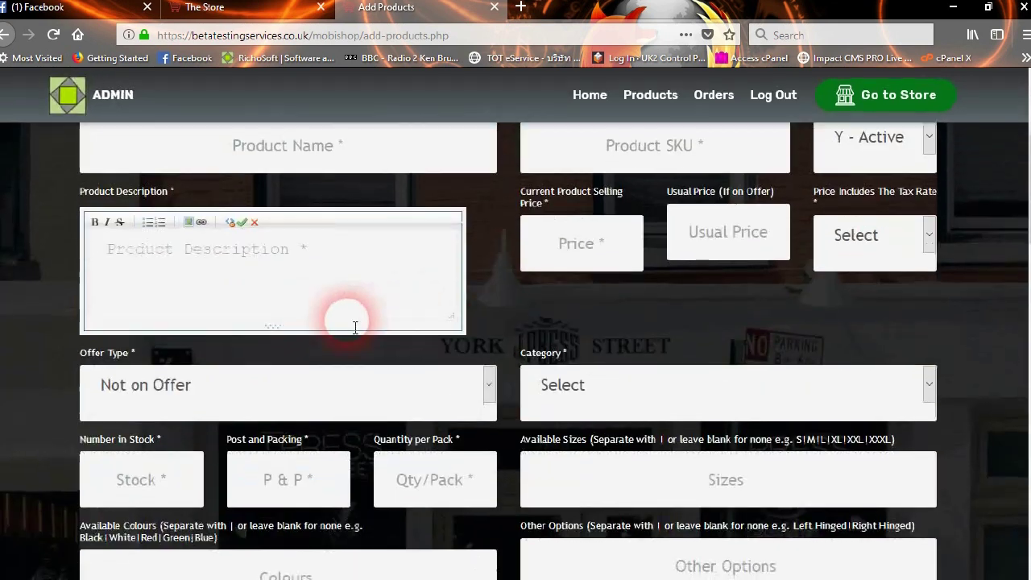
scroll(348, 339, down, 6)
scroll(348, 339, up, 3)
scroll(348, 340, down, 3)
scroll(338, 338, down, 3)
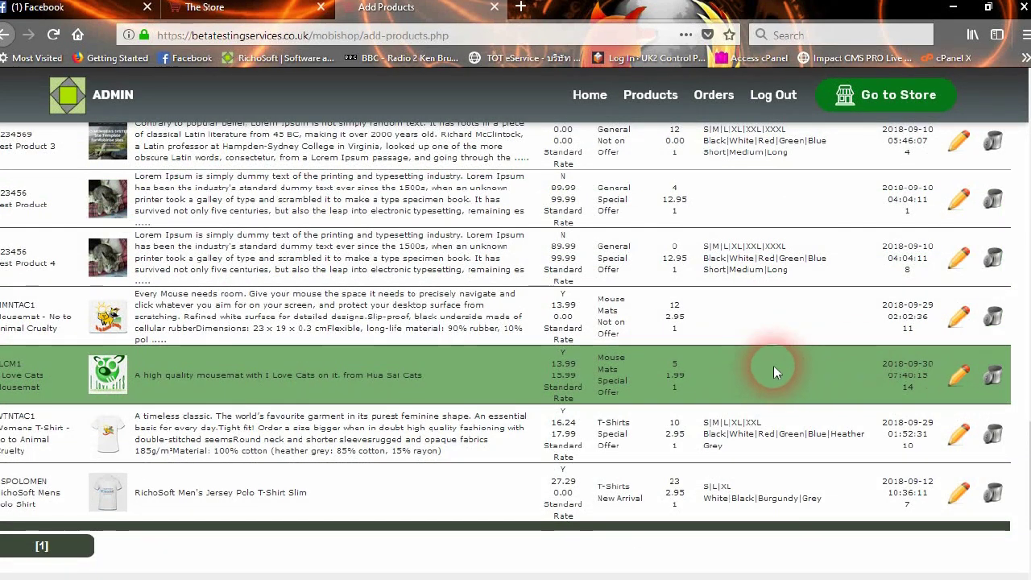
Step: Switch to the storefront page, check the I Love Cats Mousemat listing, and view and close its full description
click(221, 8)
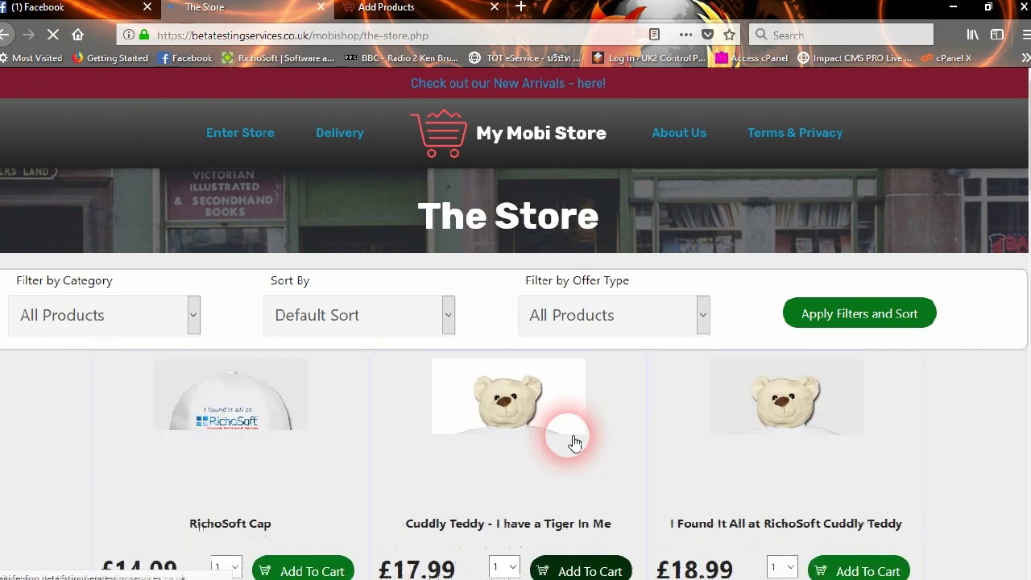
scroll(615, 354, down, 3)
scroll(612, 357, down, 5)
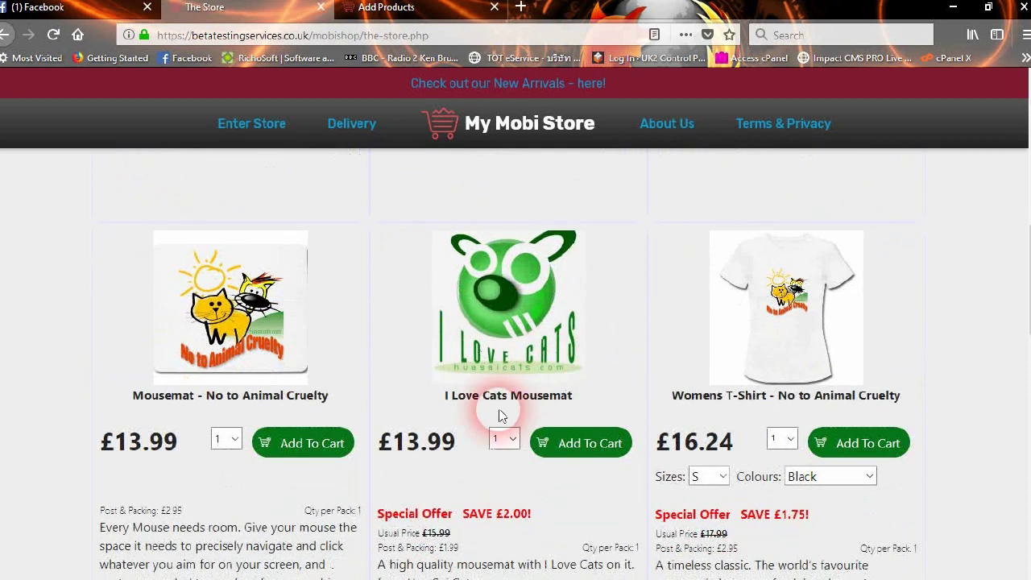
scroll(534, 460, down, 1)
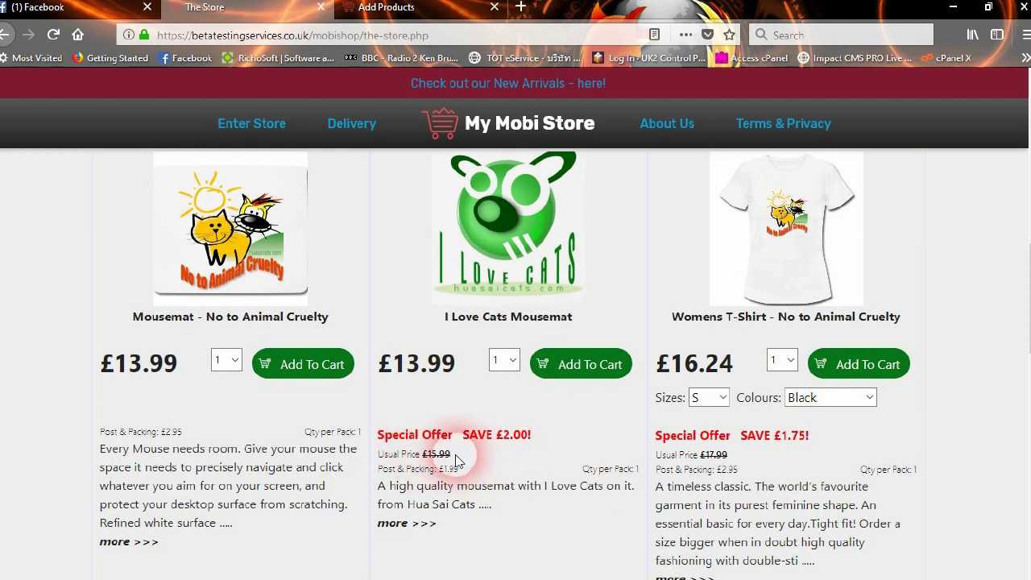
scroll(557, 508, down, 1)
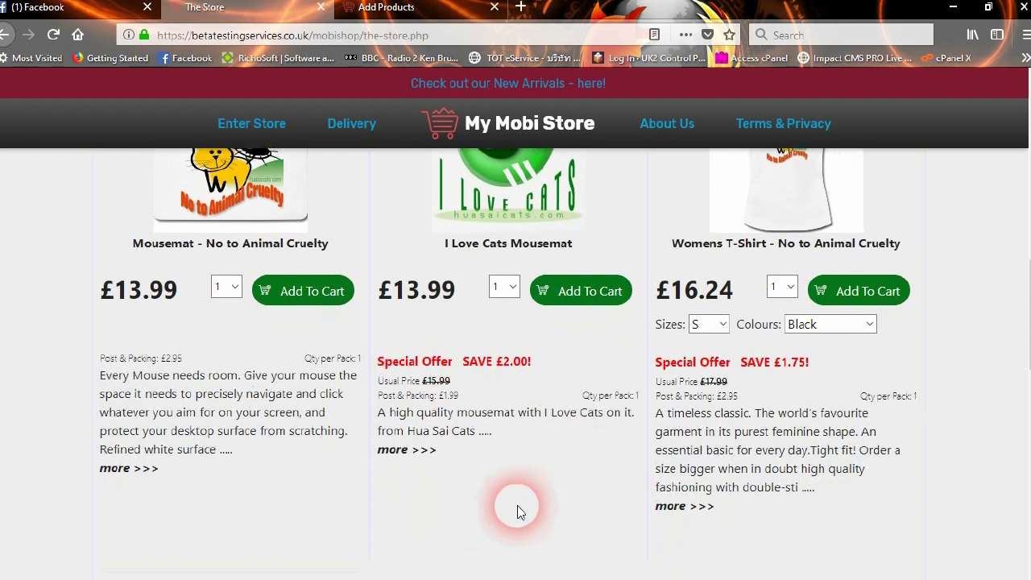
click(406, 453)
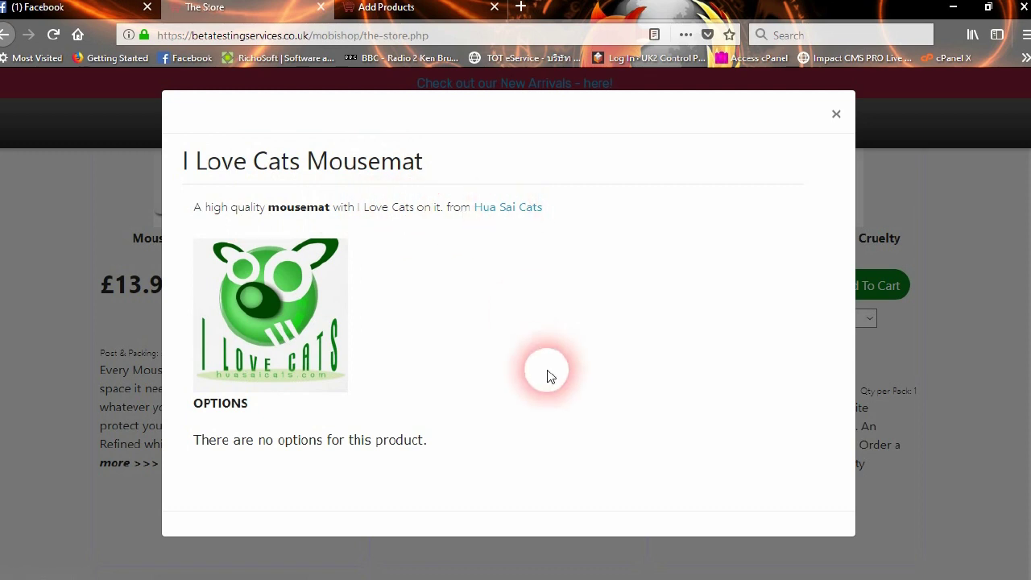
click(837, 115)
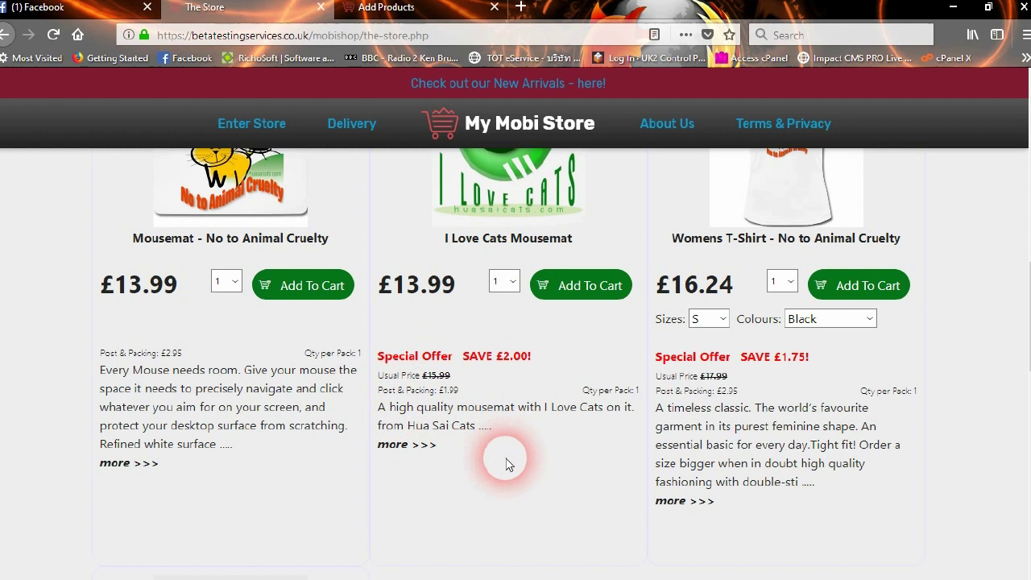
Step: Add the I Love Cats Mousemat to the cart with a quantity of 5, review the cart and return to shopping
scroll(497, 354, up, 2)
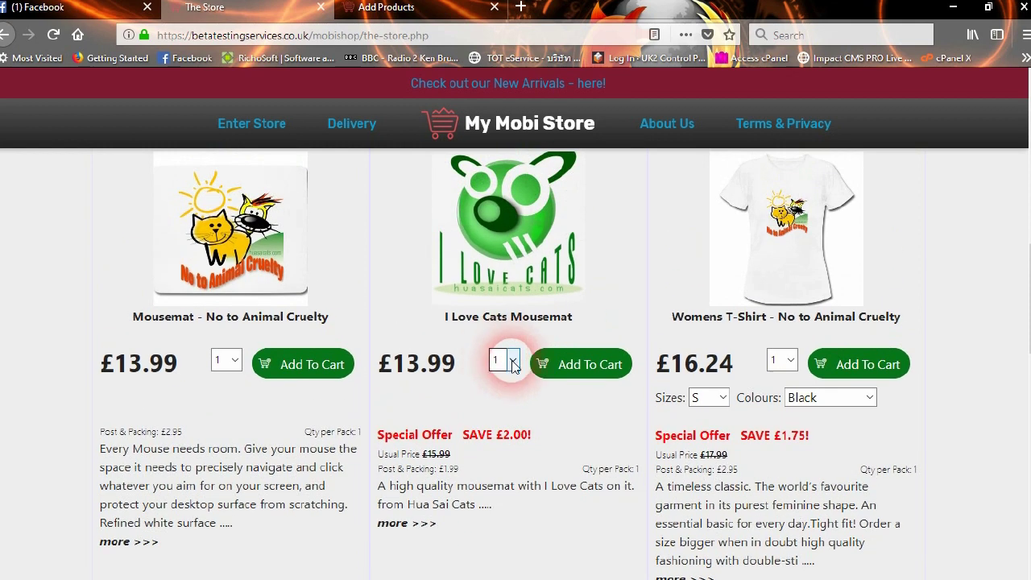
click(513, 362)
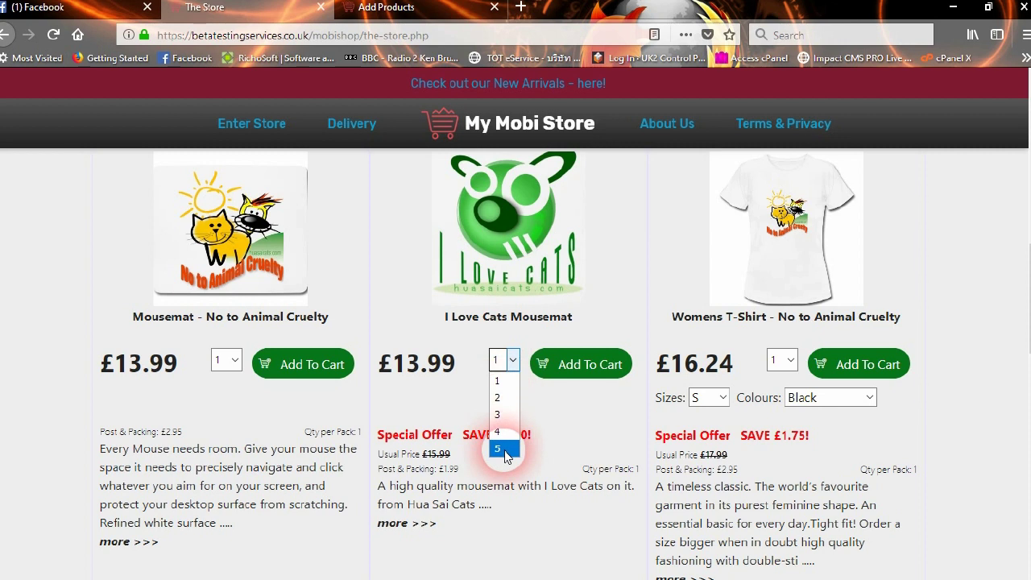
click(226, 360)
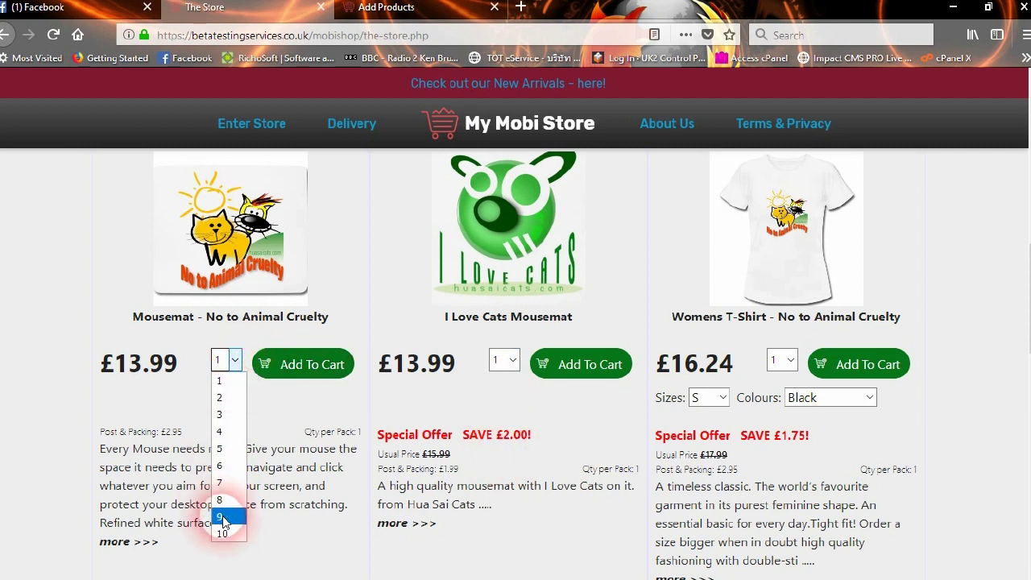
click(500, 361)
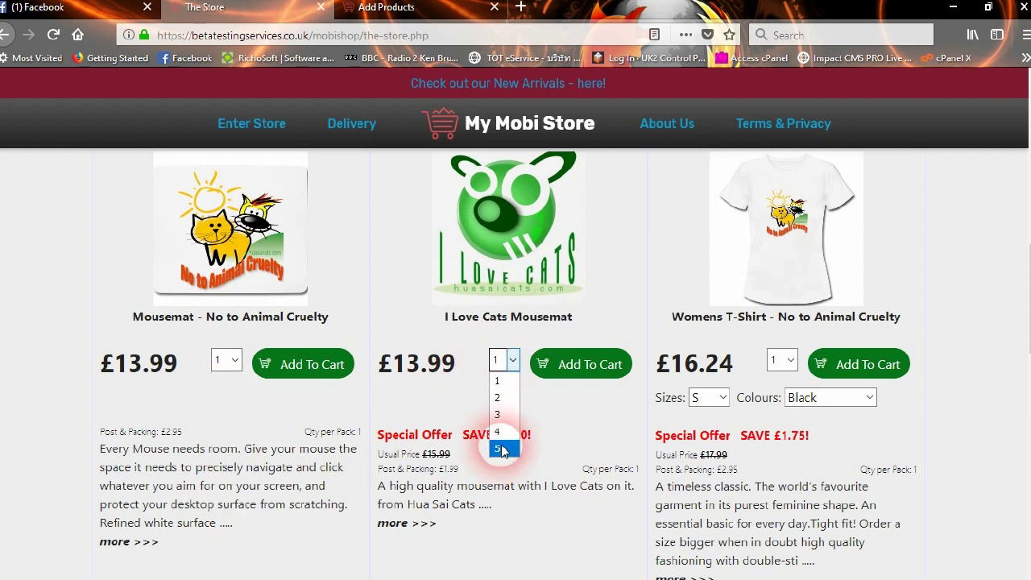
click(502, 449)
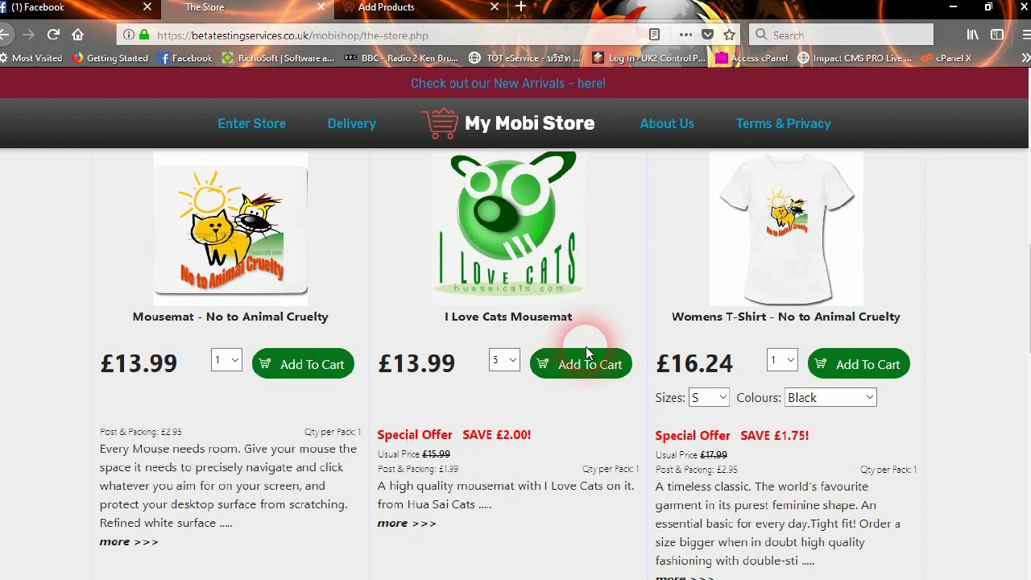
click(592, 363)
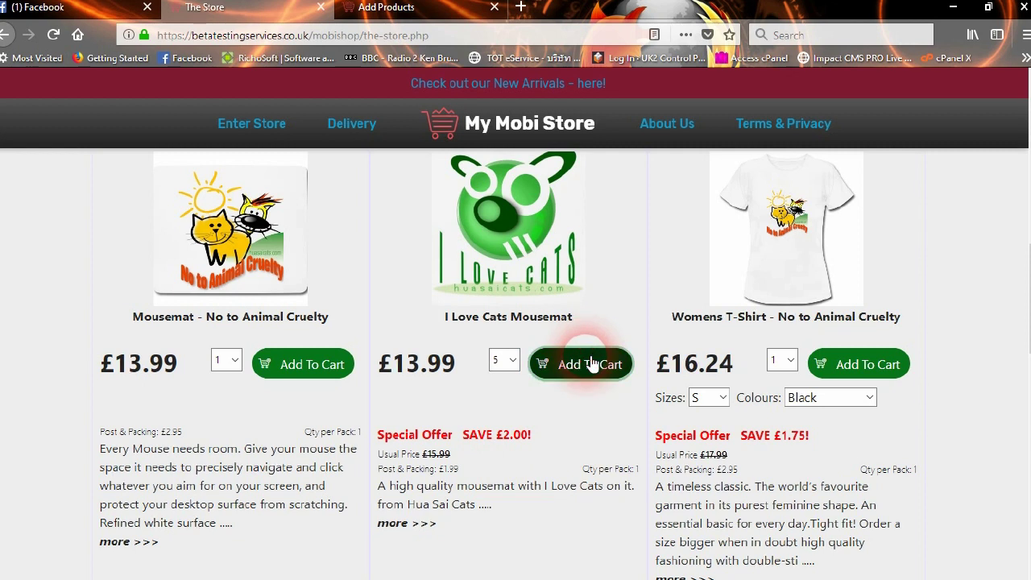
click(449, 125)
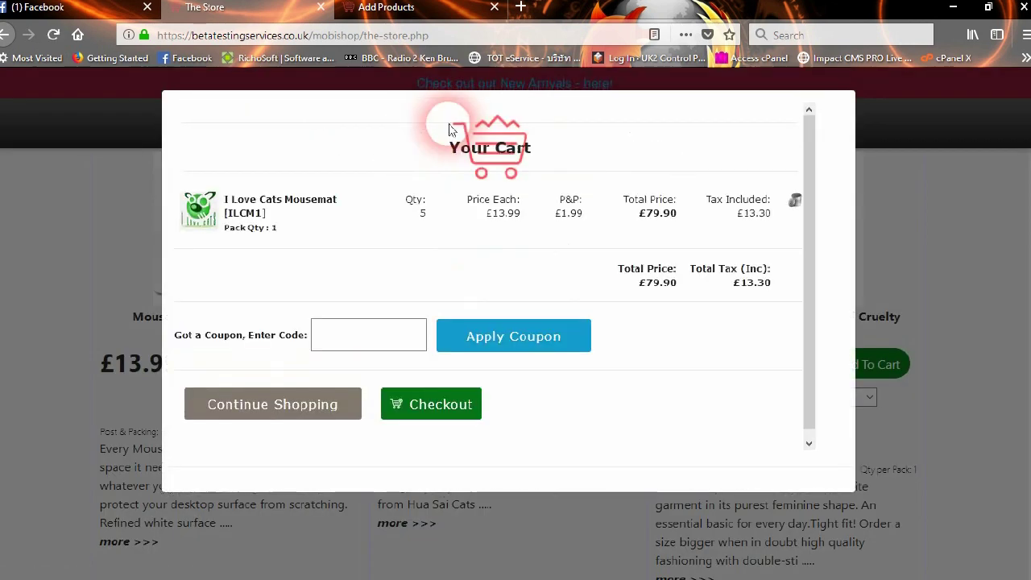
click(277, 403)
Step: Try to add 1 more I Love Cats Mousemat to the cart and dismiss the stock notice
click(505, 360)
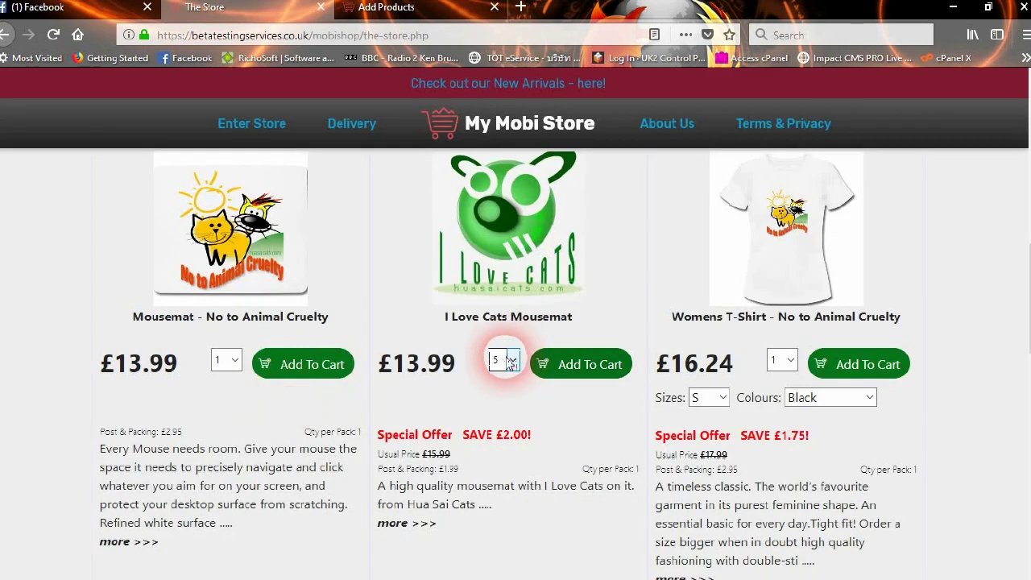
click(500, 372)
click(587, 372)
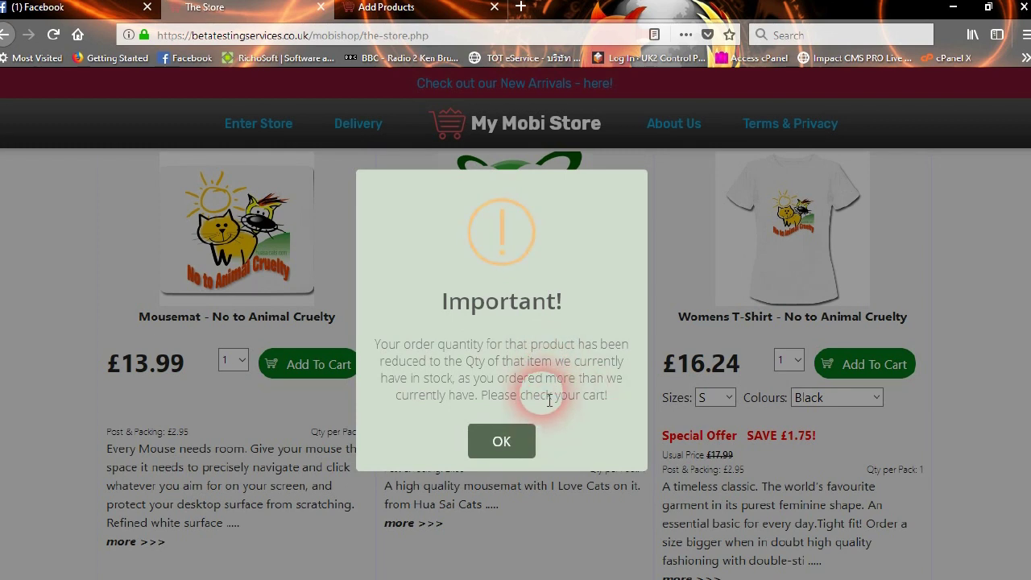
click(514, 454)
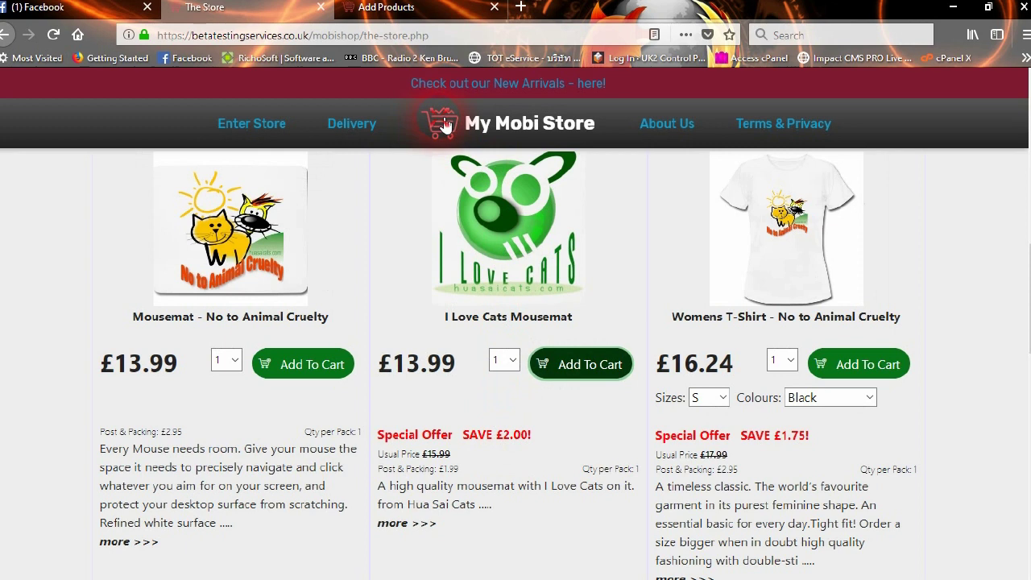
Step: Open the cart, remove the I Love Cats Mousemat from it and continue shopping
click(446, 125)
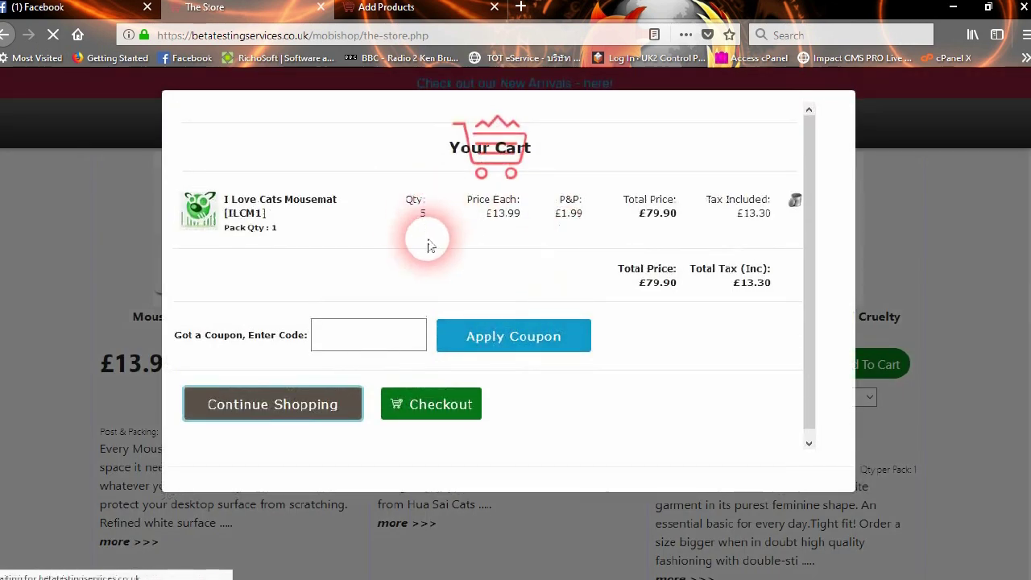
click(796, 201)
click(469, 467)
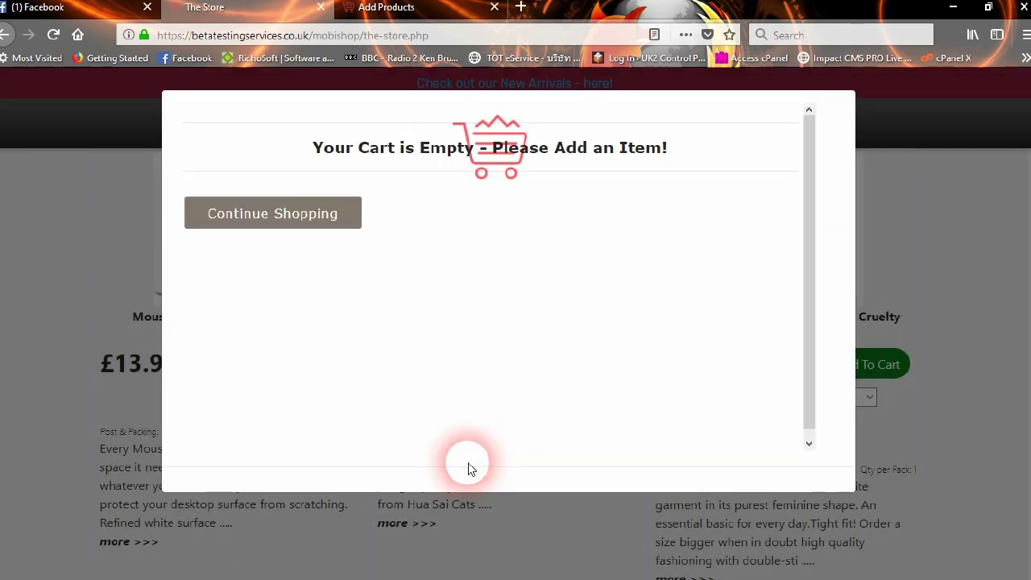
click(343, 214)
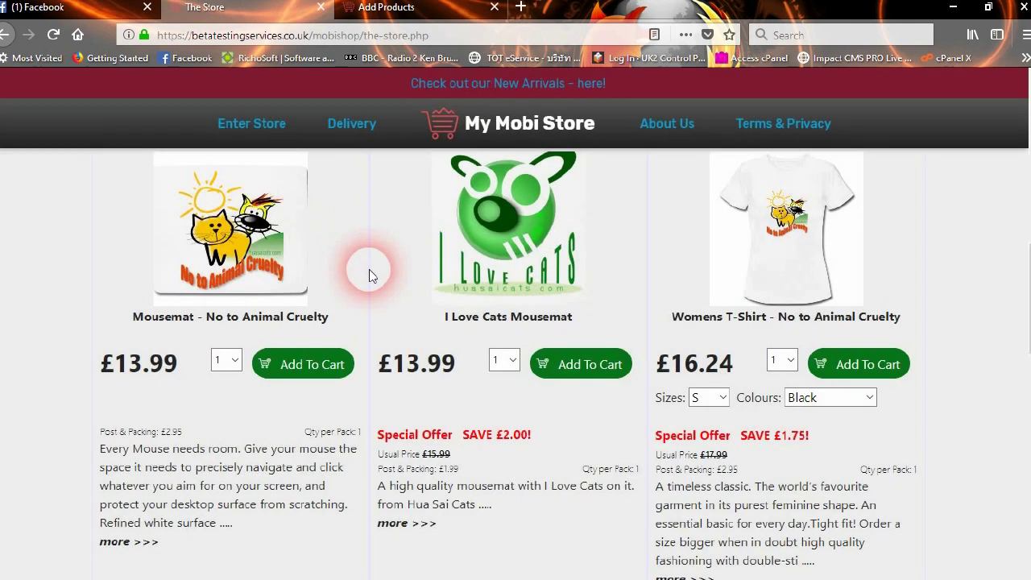
scroll(511, 237, up, 3)
scroll(515, 266, up, 3)
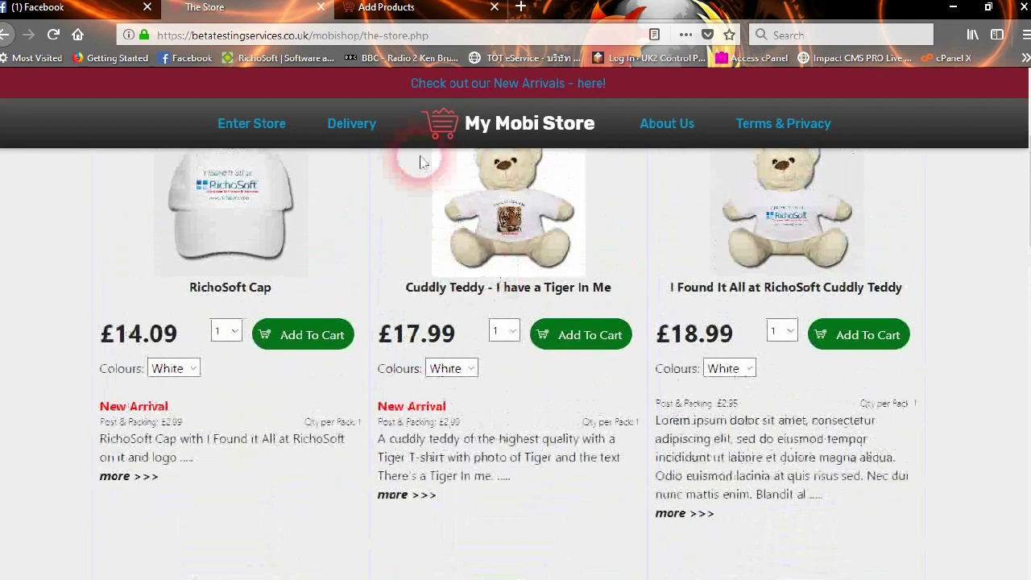
Step: Switch to the admin product page and open the I Love Cats Mousemat for editing from the current products list
click(448, 9)
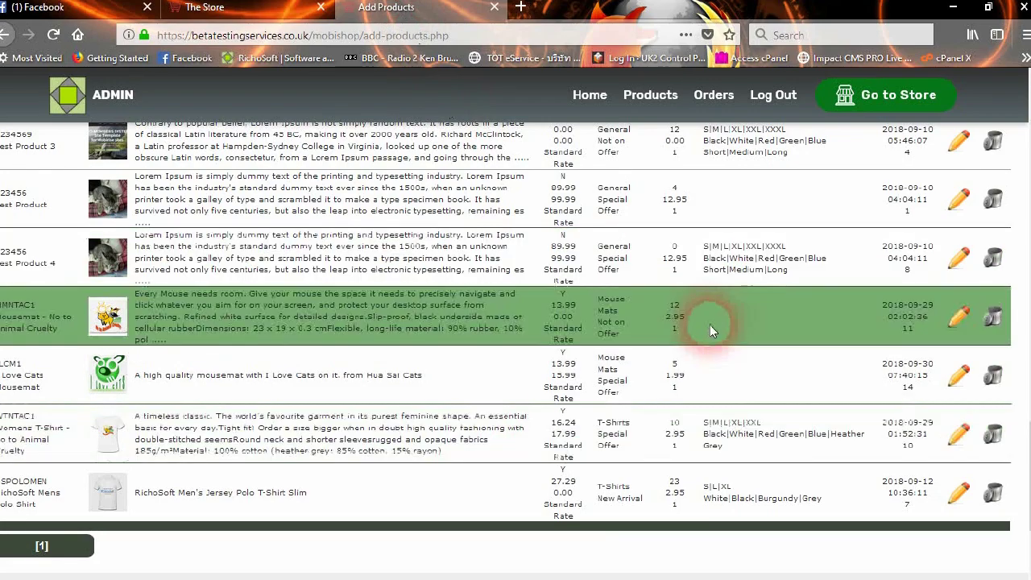
scroll(129, 269, up, 5)
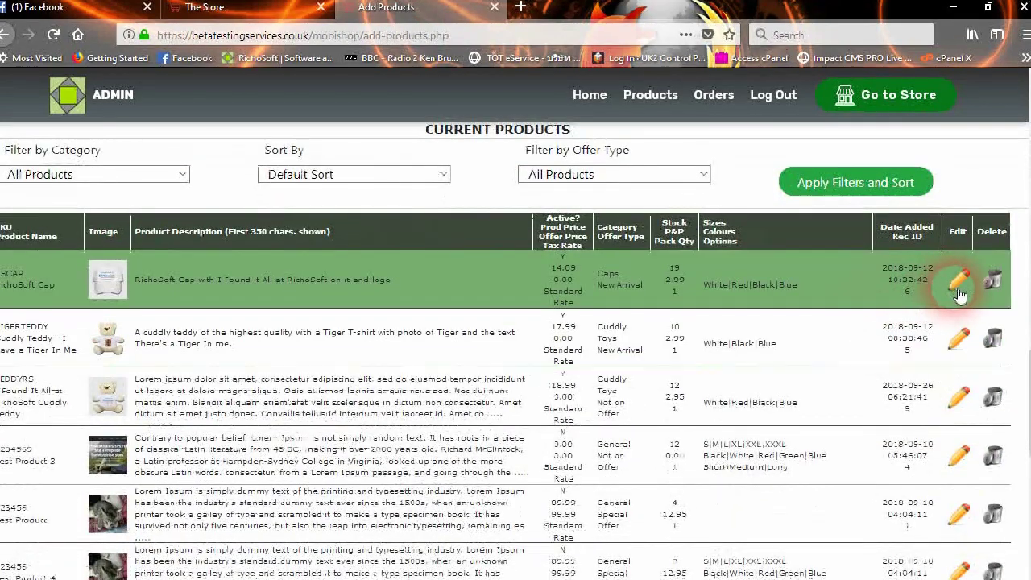
scroll(467, 379, down, 5)
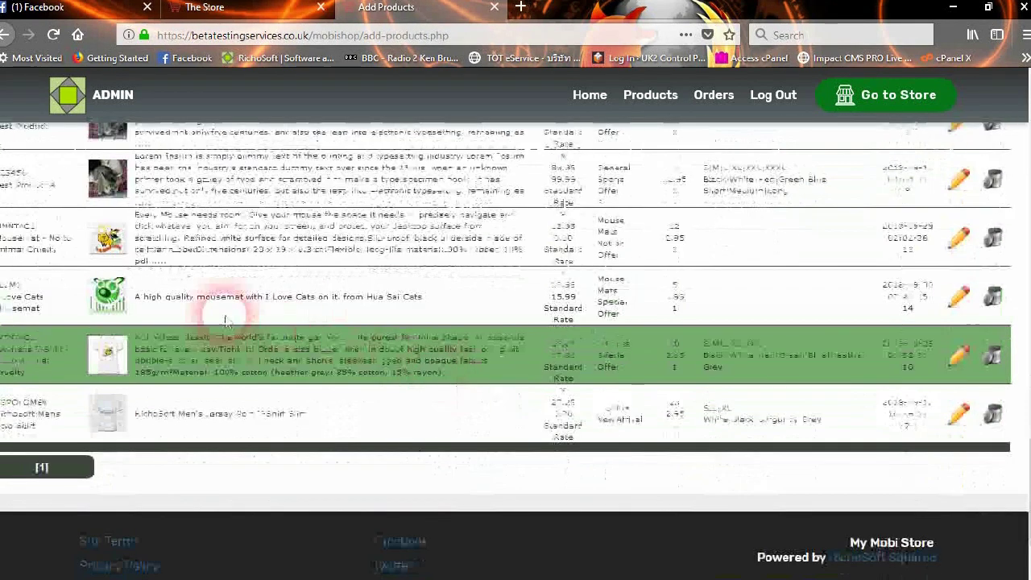
click(960, 298)
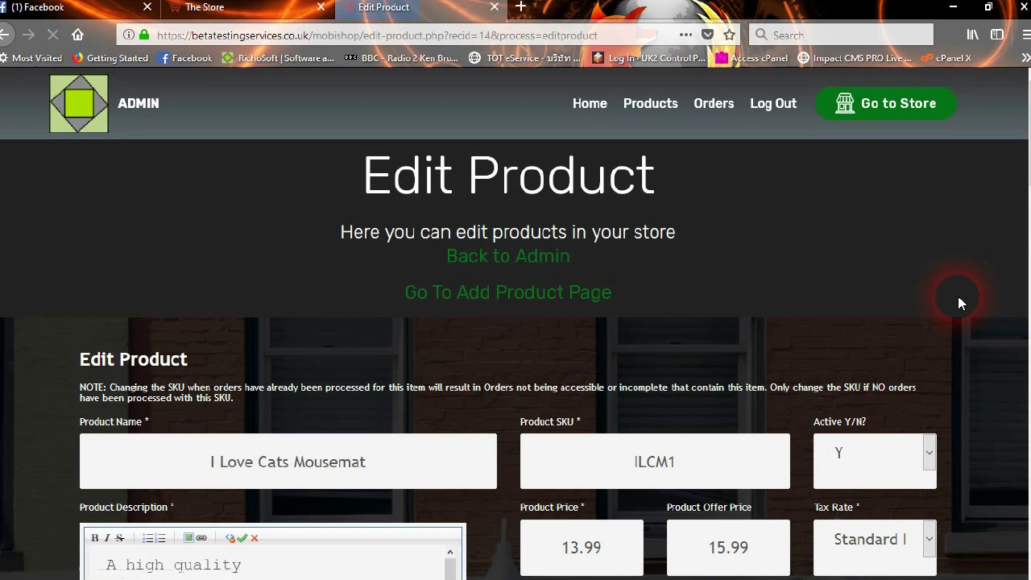
Step: Review the I Love Cats Mousemat's edit form and the current products list below it, and return to the main admin page
scroll(600, 249, down, 3)
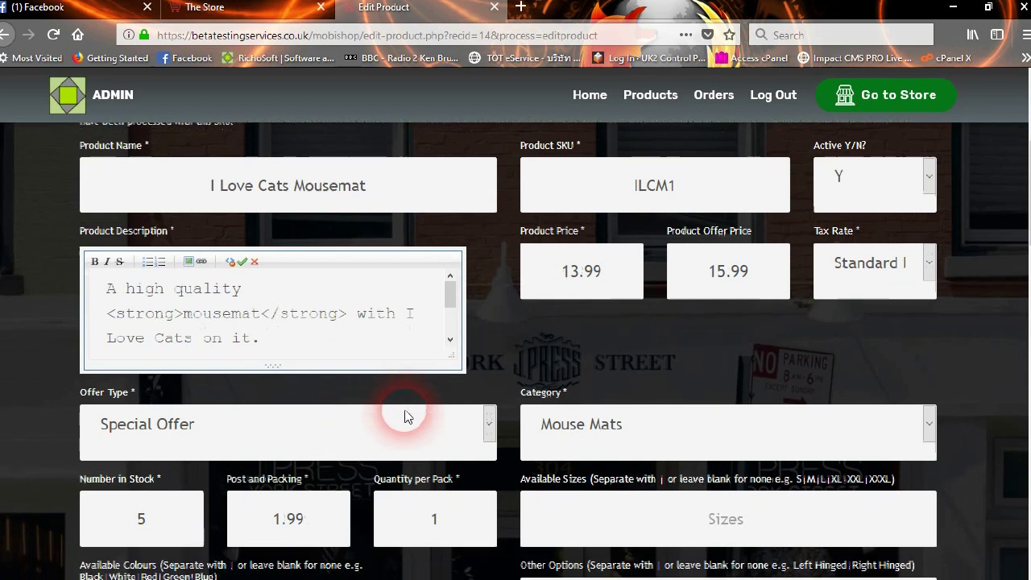
scroll(406, 414, down, 3)
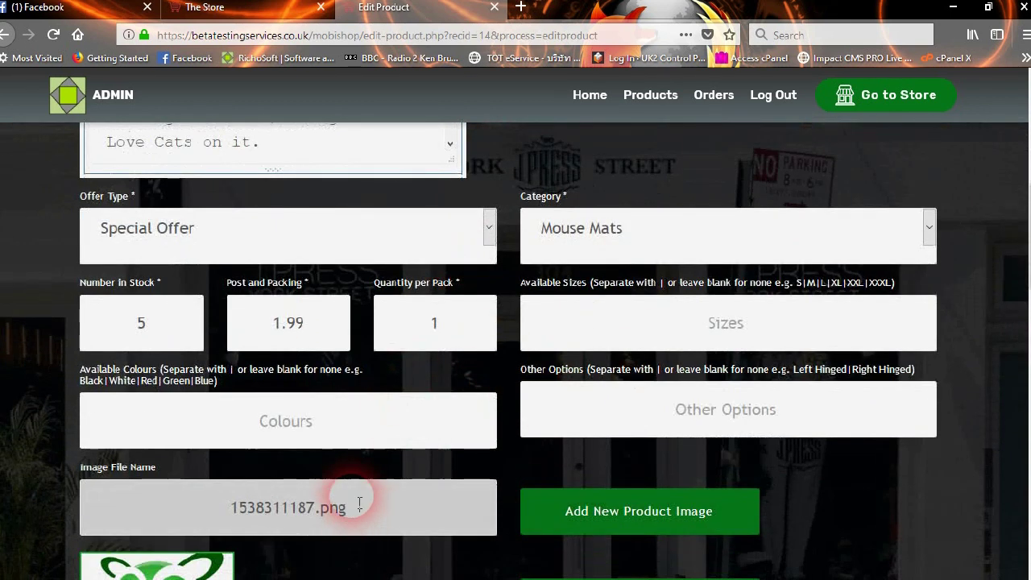
scroll(396, 469, down, 3)
scroll(396, 470, down, 3)
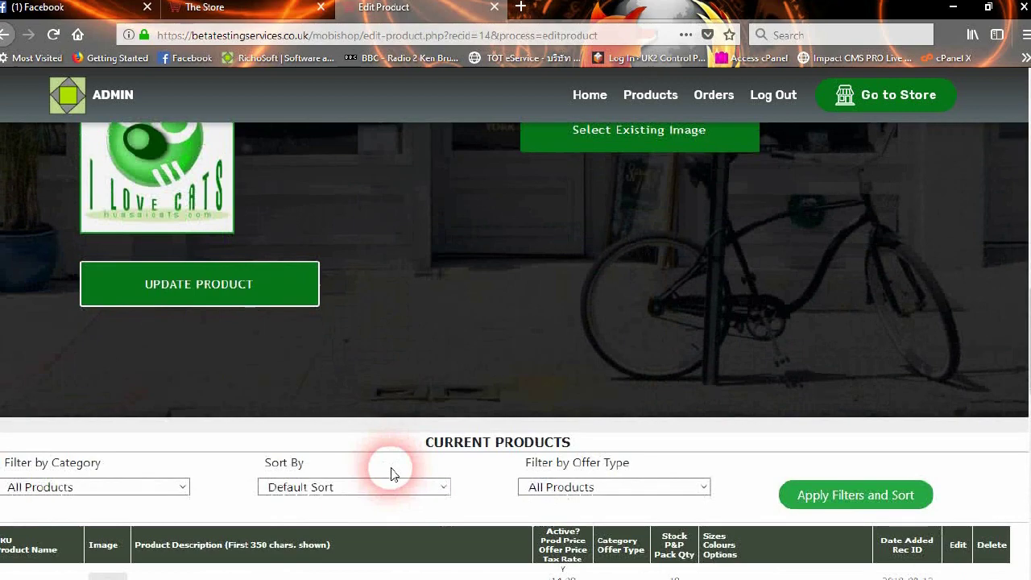
scroll(483, 379, down, 4)
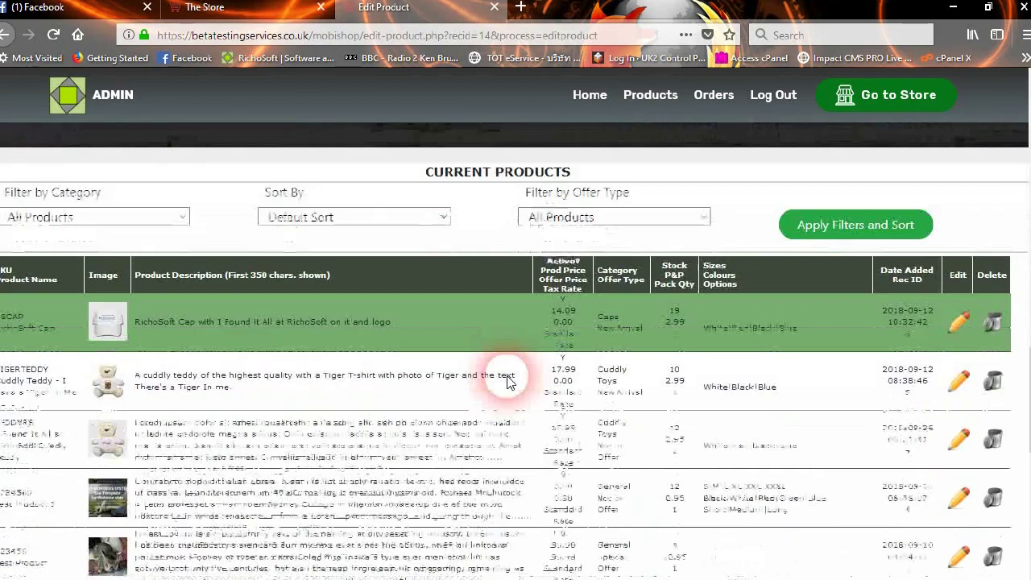
scroll(507, 376, down, 2)
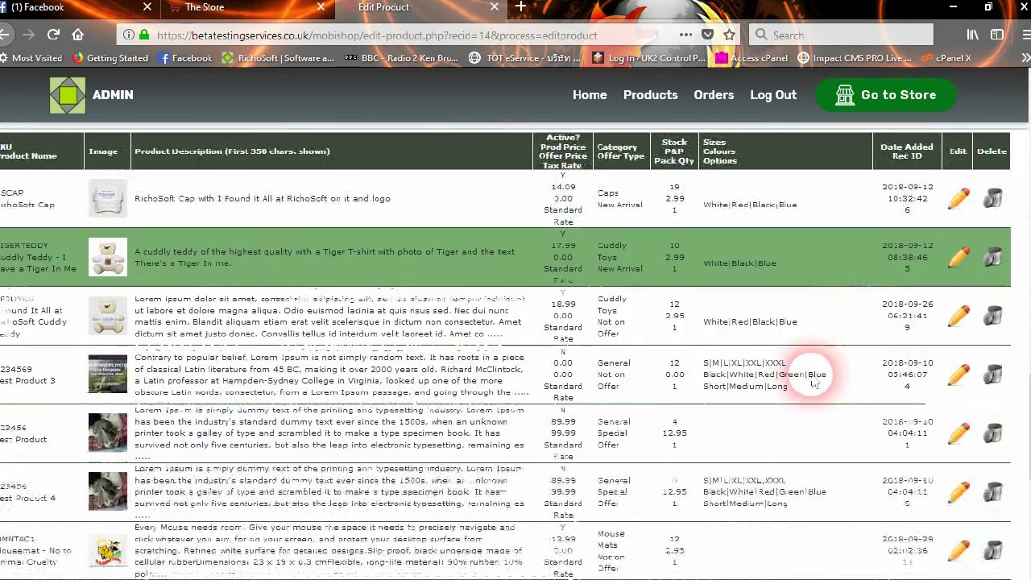
scroll(668, 357, down, 5)
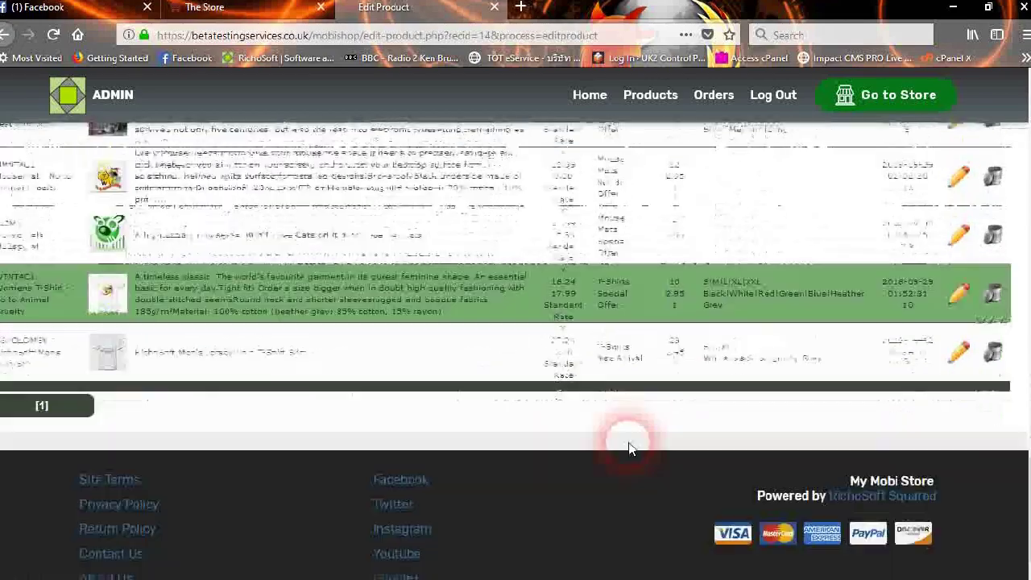
scroll(628, 441, up, 10)
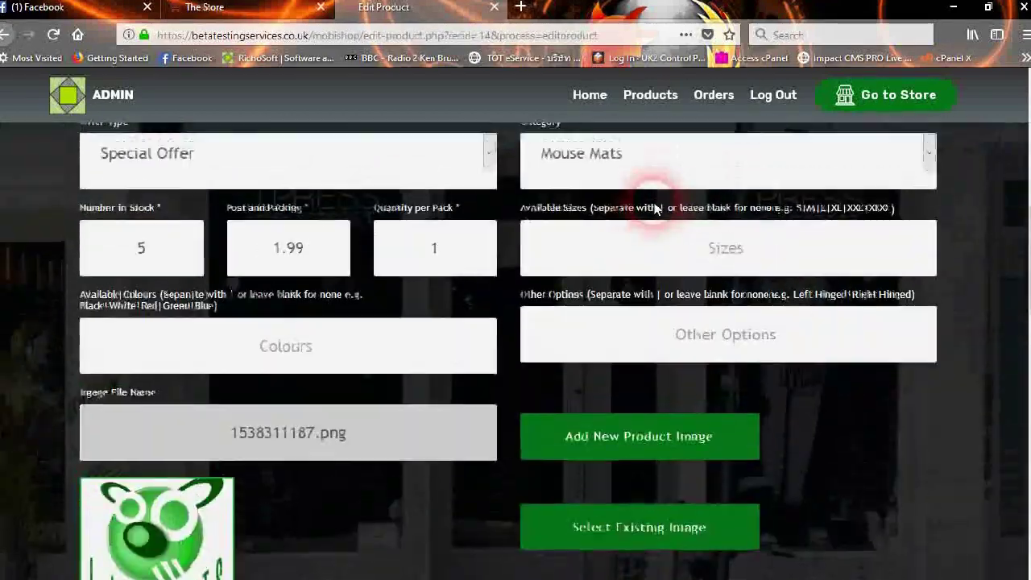
scroll(655, 209, up, 8)
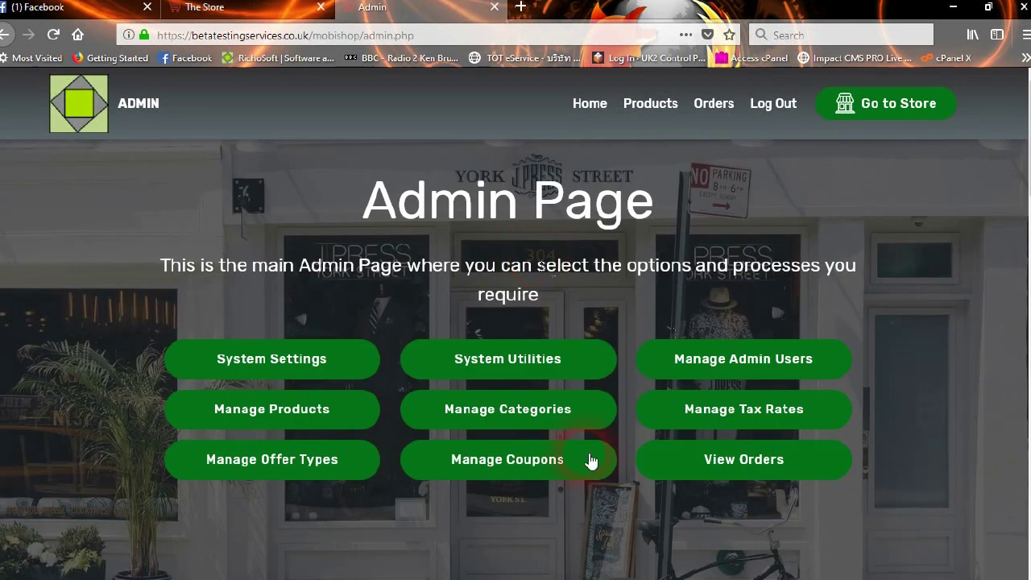
Step: Open category management and look through the existing product categories
click(528, 417)
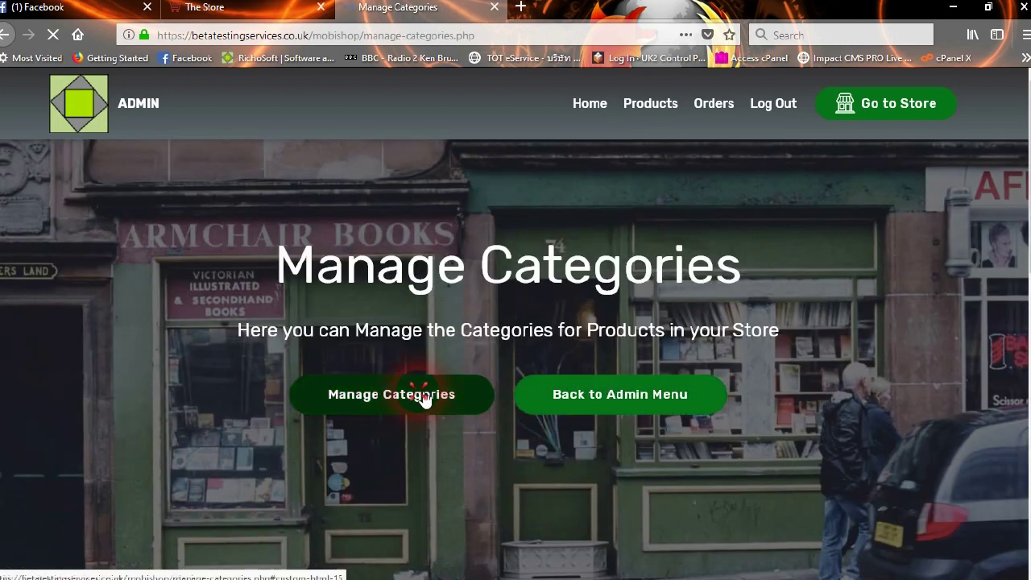
click(419, 393)
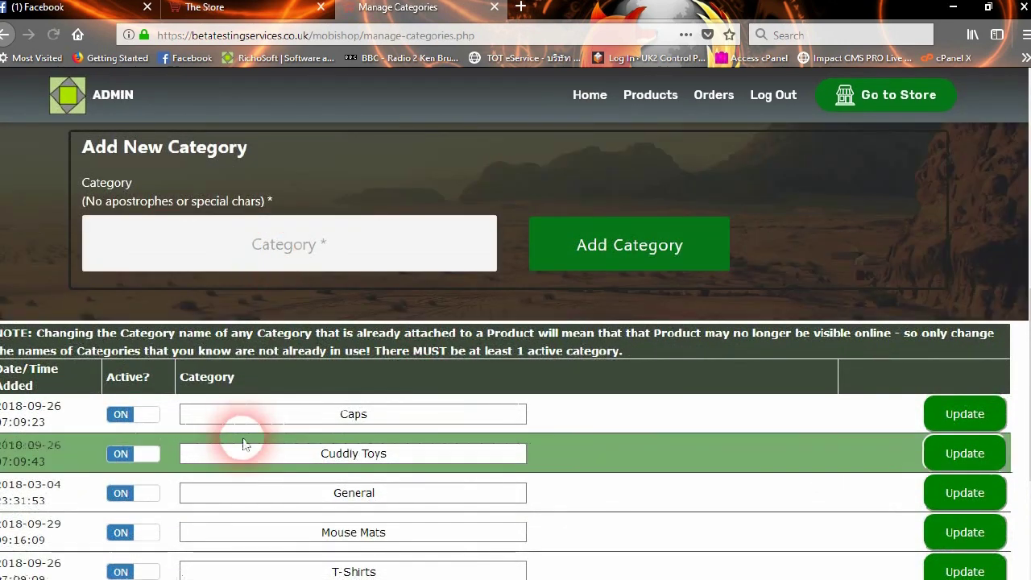
scroll(347, 403, down, 2)
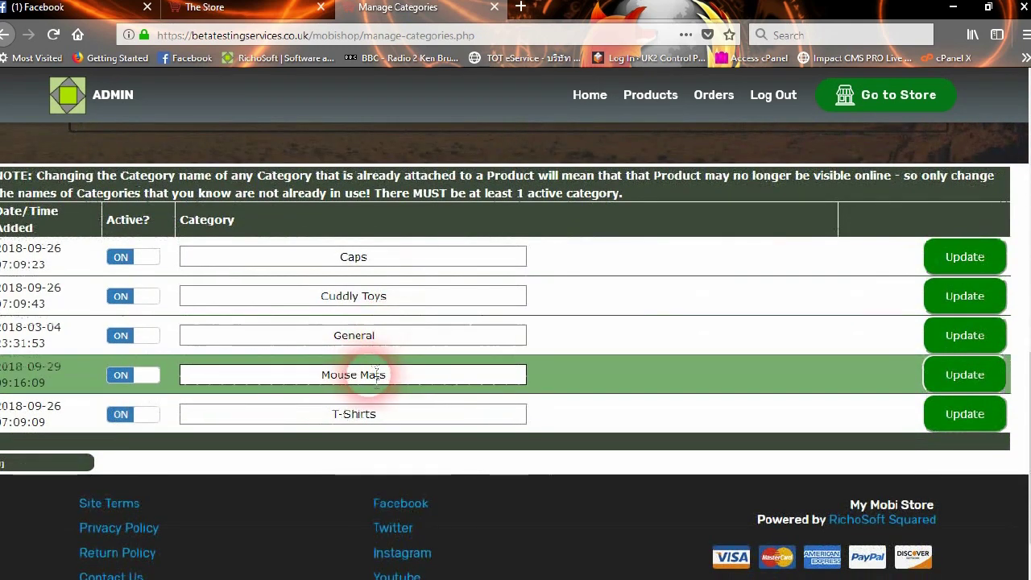
scroll(487, 304, up, 2)
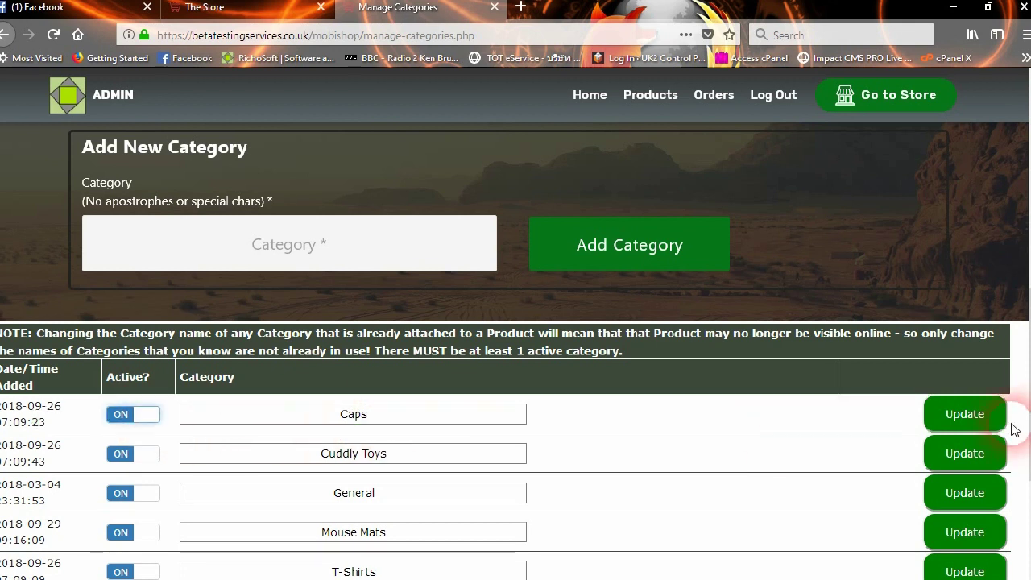
Step: Add a new product category named "Mugs and Cups", acknowledge the confirmation and check the category list
click(300, 269)
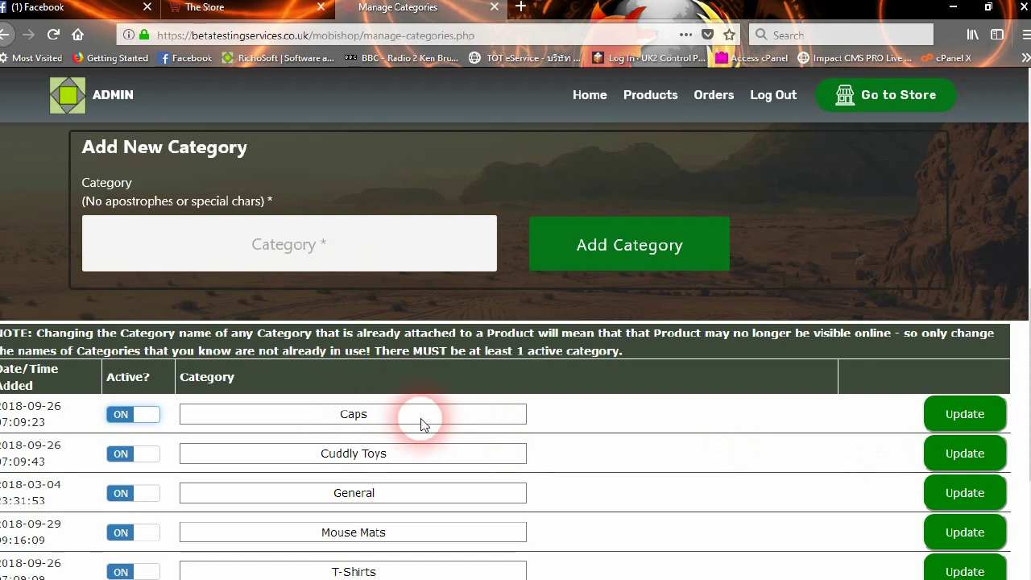
scroll(421, 421, down, 4)
scroll(411, 421, up, 2)
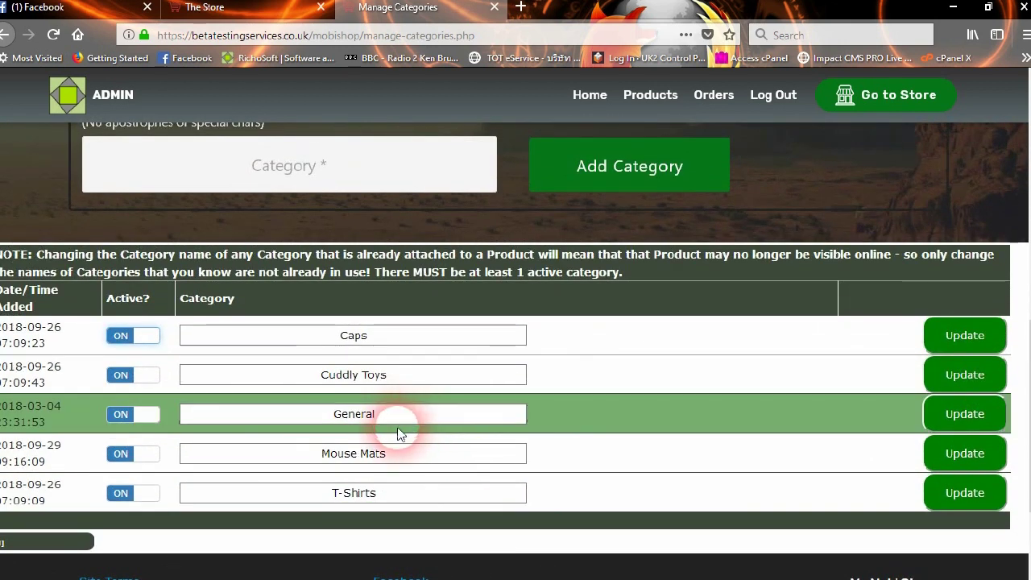
scroll(400, 434, up, 4)
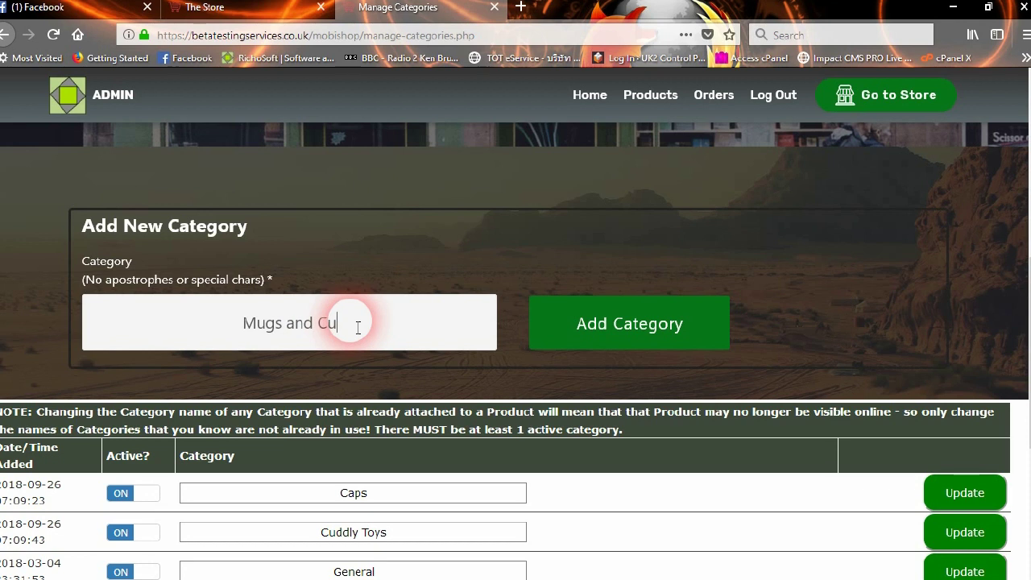
click(677, 340)
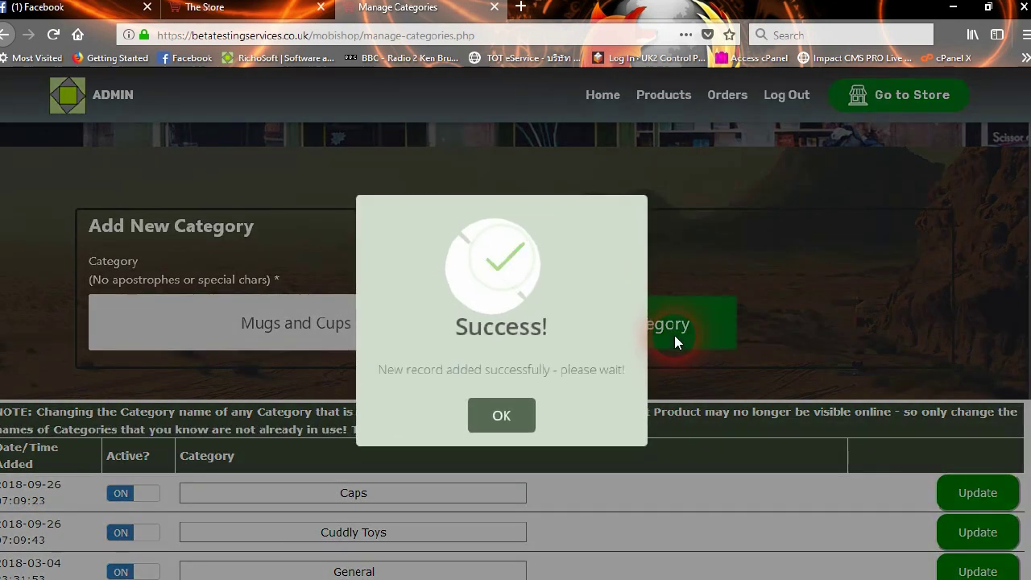
click(499, 414)
scroll(496, 387, down, 3)
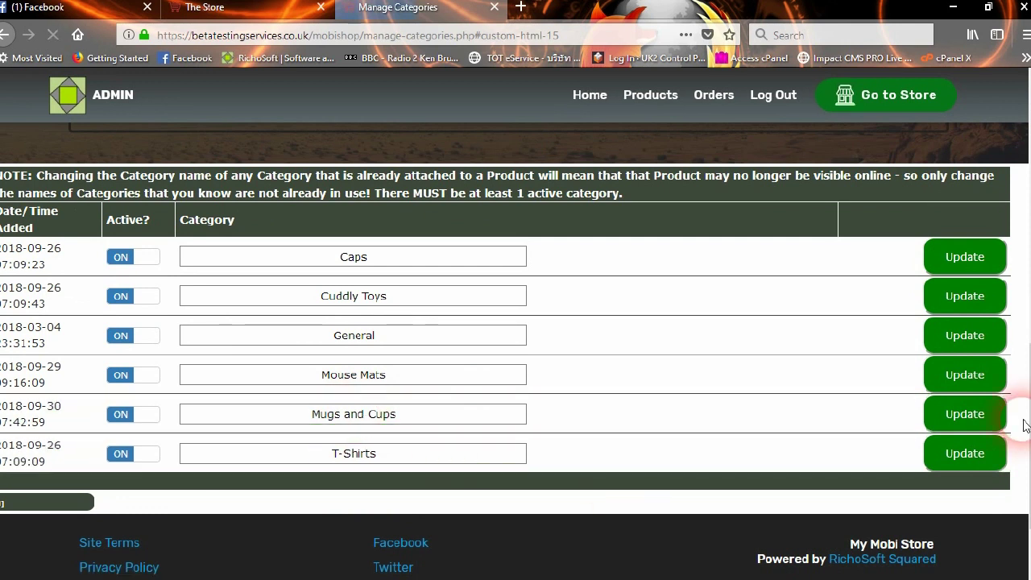
Step: Go from category management to tax rate management, review the existing tax rates and return to the admin menu
scroll(746, 403, up, 3)
scroll(746, 403, up, 5)
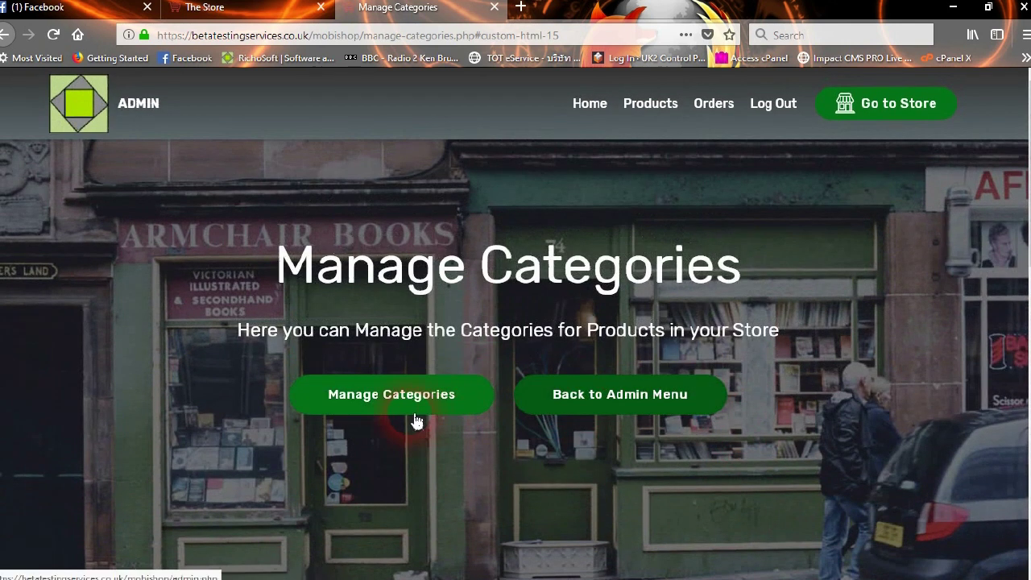
click(591, 404)
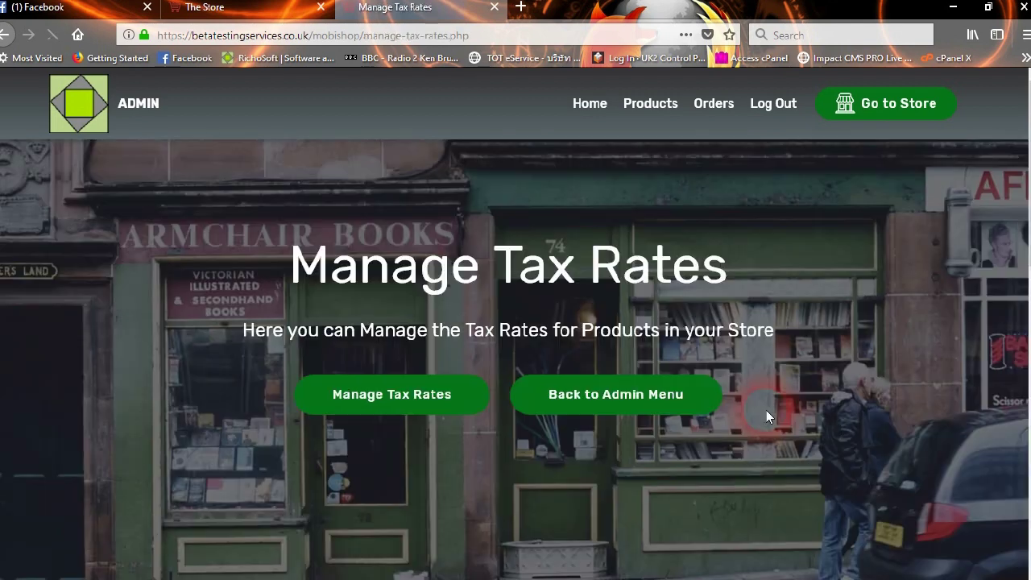
click(337, 385)
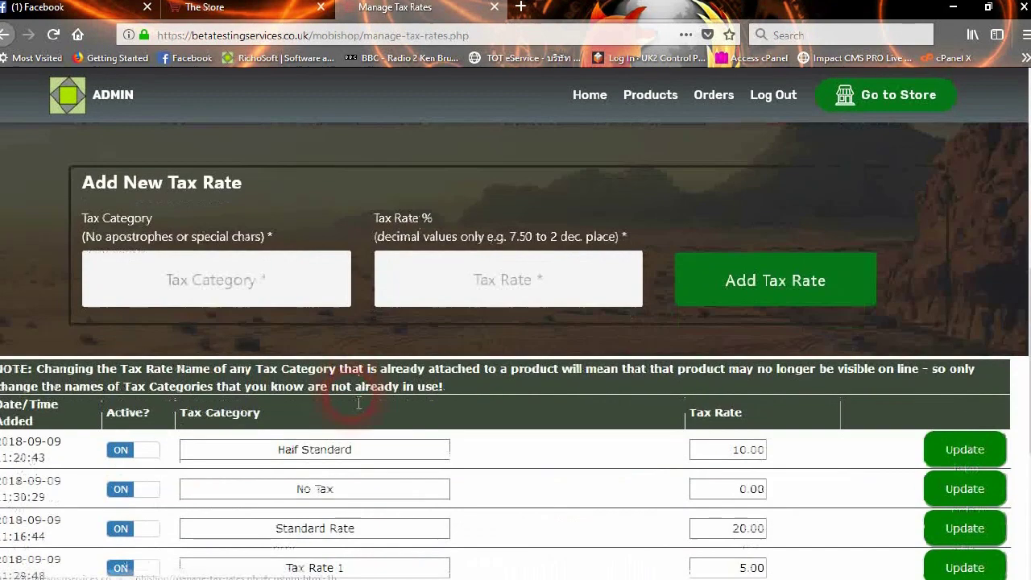
scroll(362, 395, down, 1)
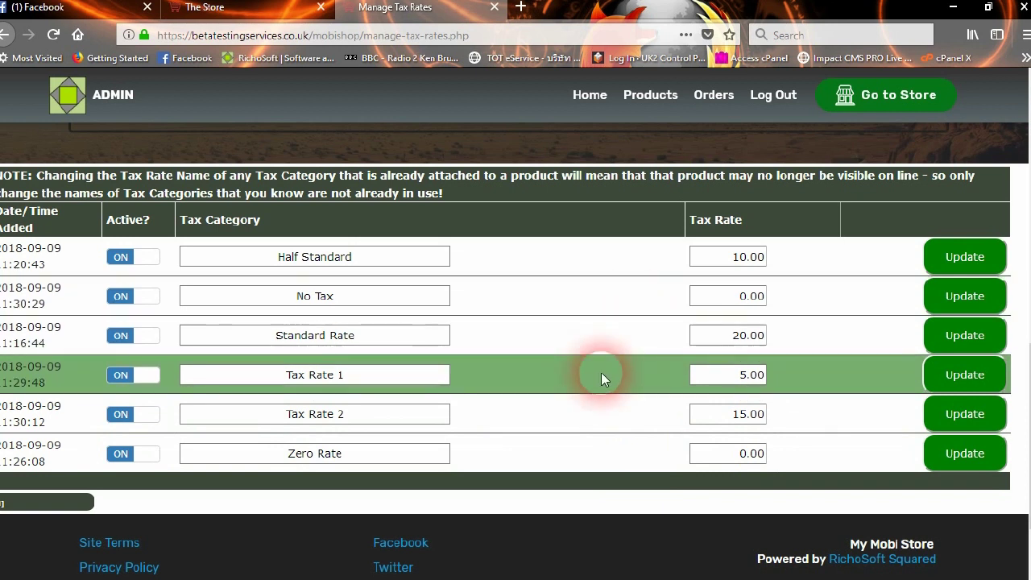
scroll(602, 374, up, 3)
scroll(603, 377, up, 5)
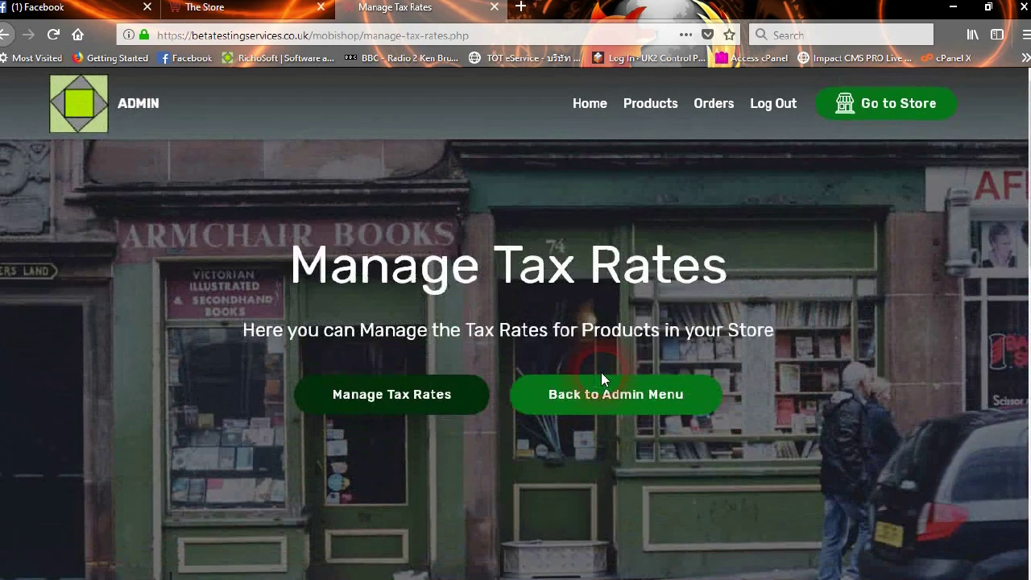
click(575, 398)
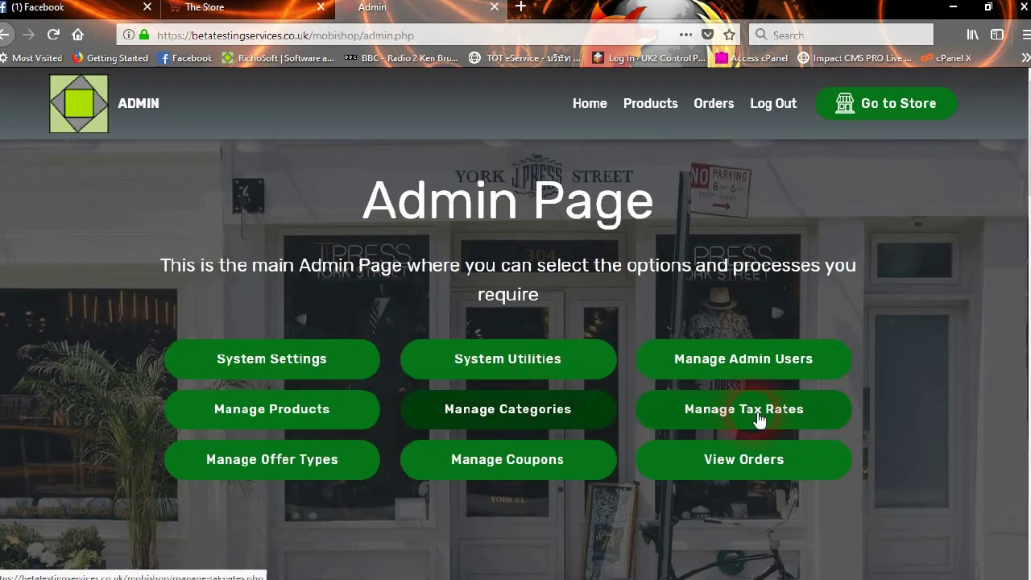
Step: Open offer type management and look through the existing offer types
click(332, 465)
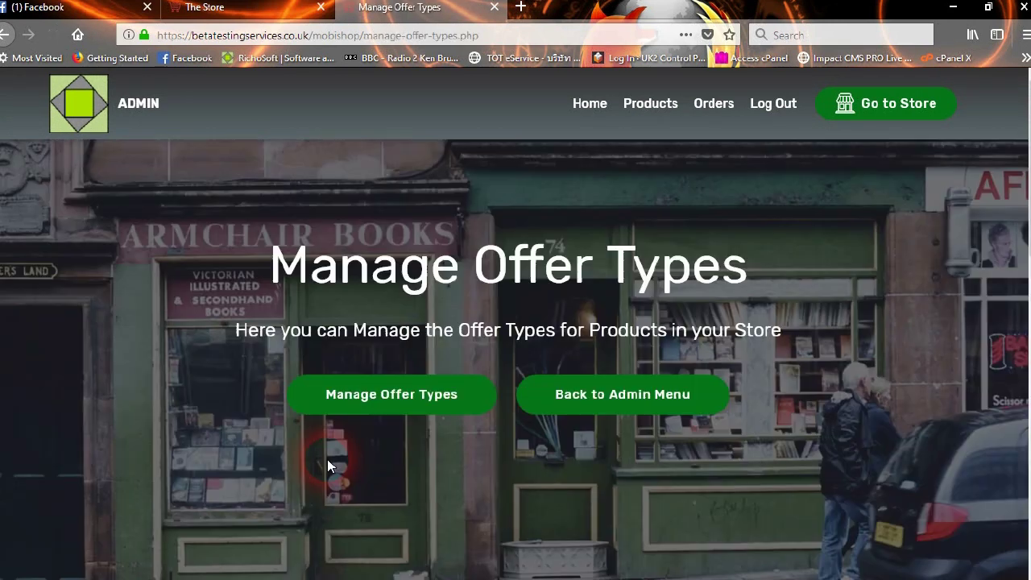
scroll(550, 394, down, 6)
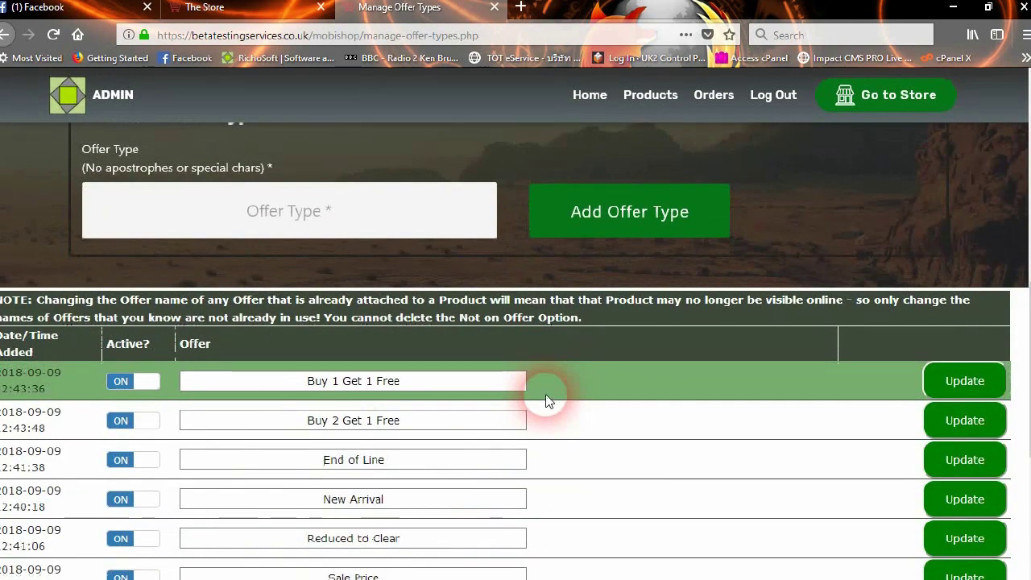
scroll(546, 398, down, 4)
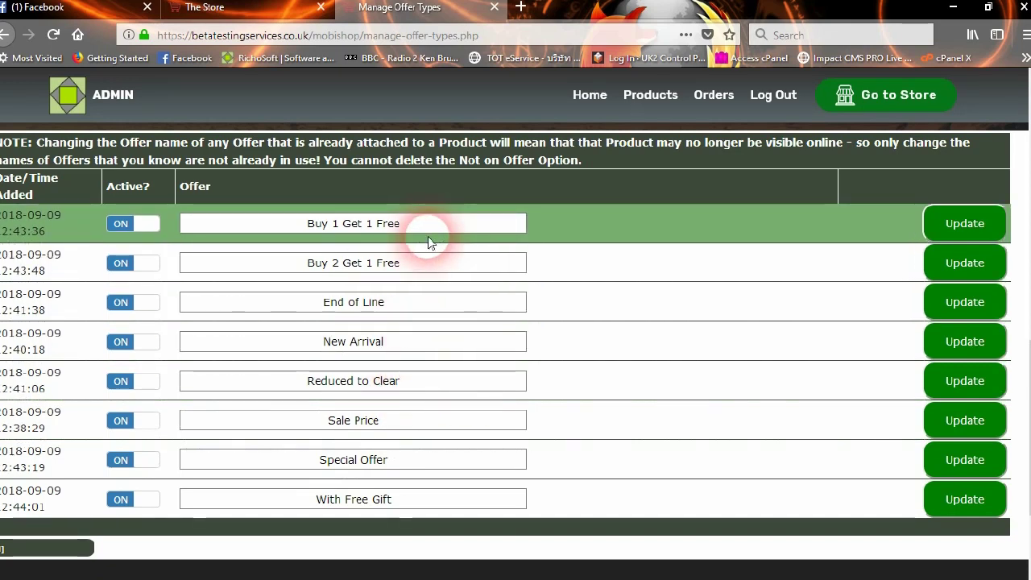
scroll(580, 329, up, 2)
scroll(577, 333, down, 3)
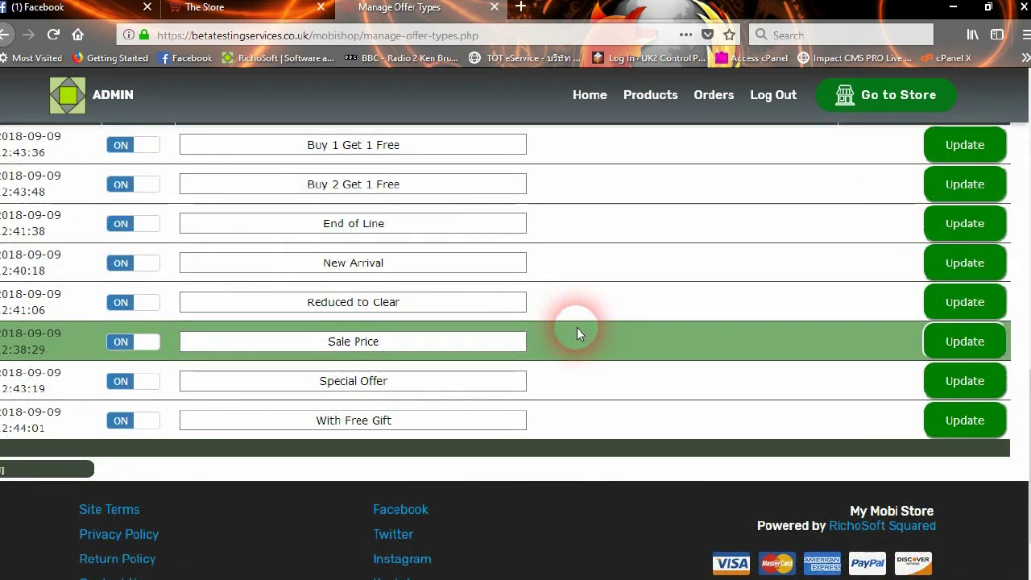
scroll(546, 358, up, 1)
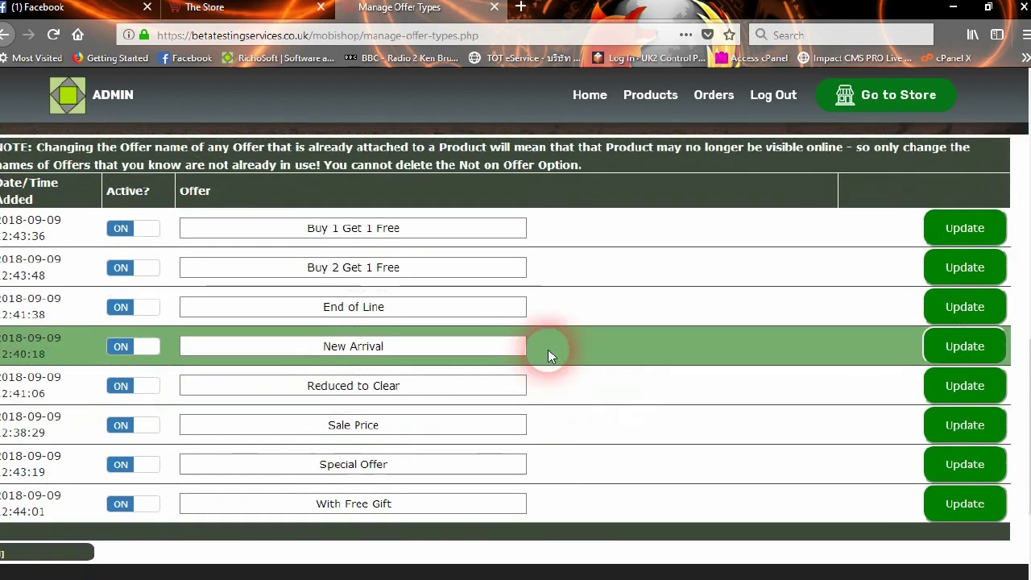
Step: Add a new offer type named "Summer Special"
scroll(548, 349, up, 2)
click(374, 212)
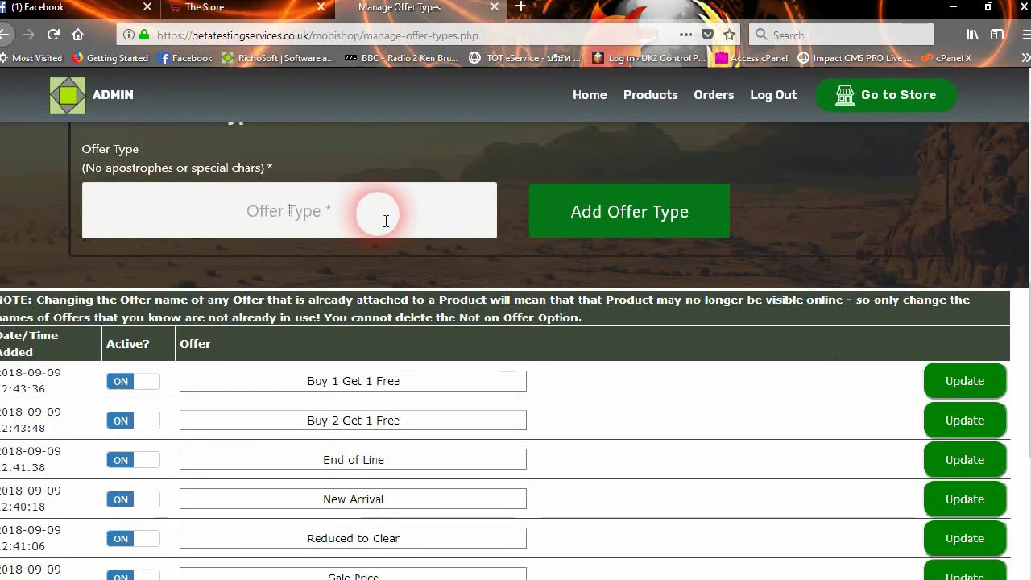
text(Summer Special)
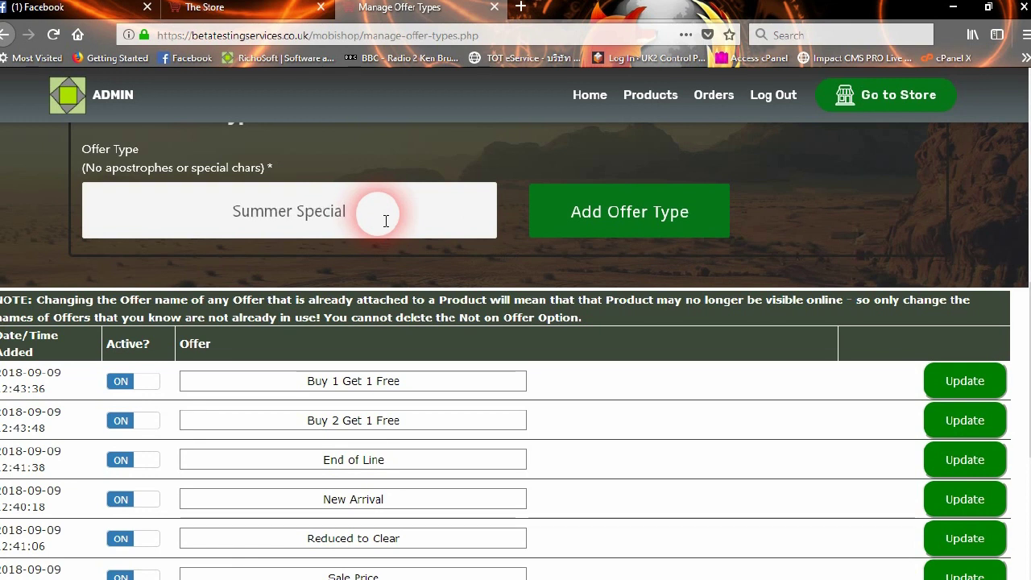
click(604, 213)
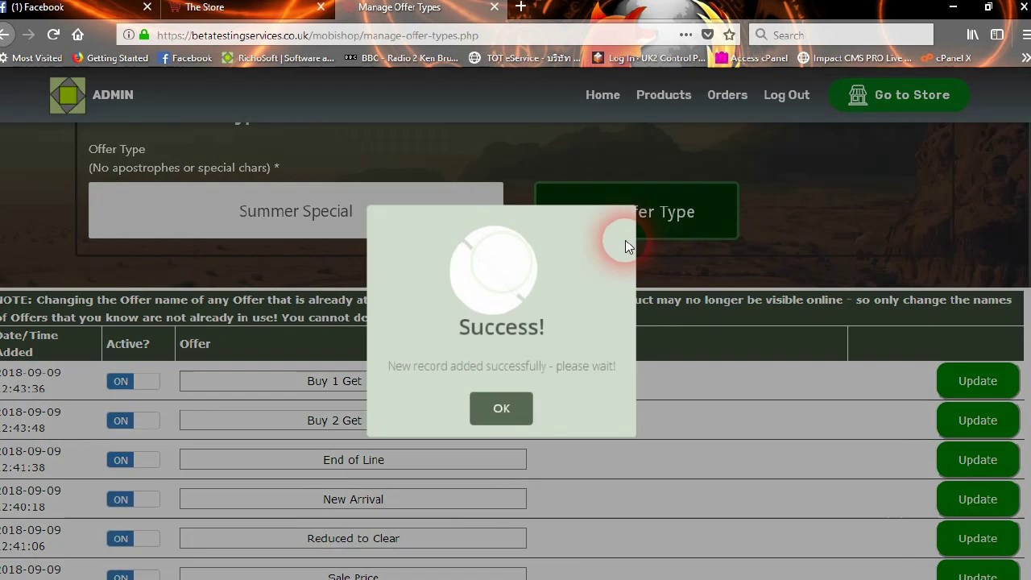
Step: Acknowledge the confirmation of the added offer type and check the offer list for "Summer Special"
click(492, 411)
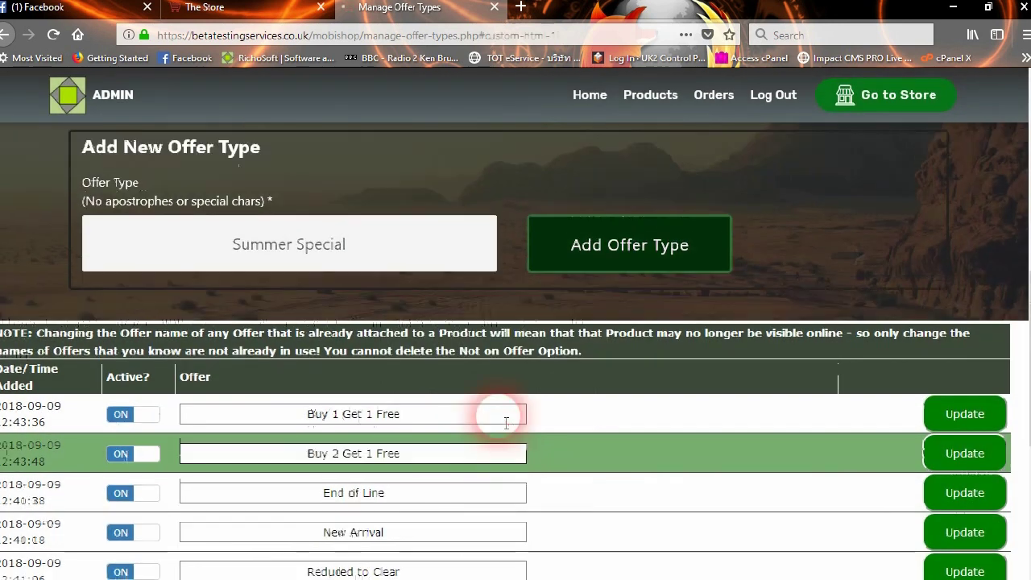
scroll(495, 410, down, 5)
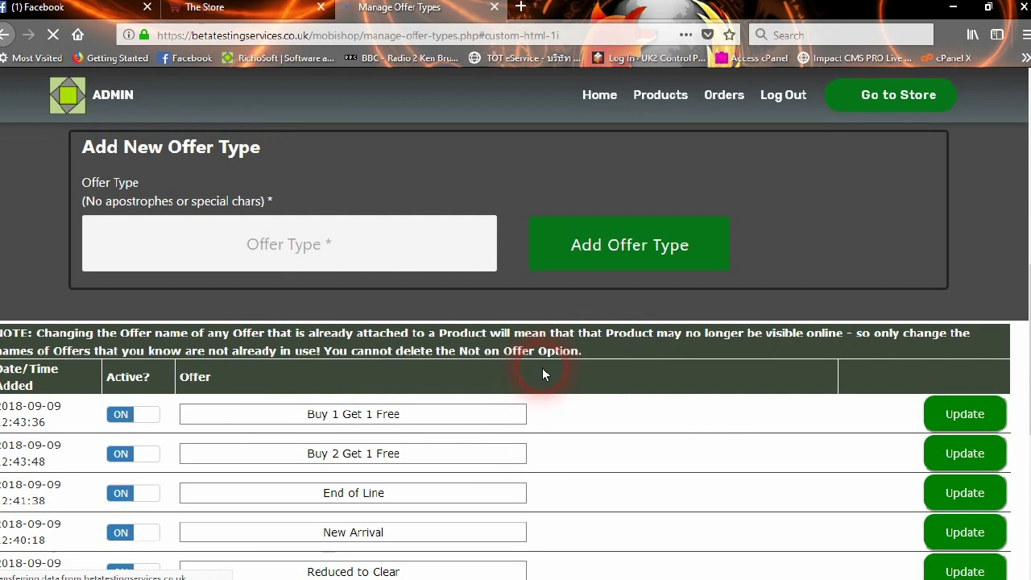
scroll(543, 369, down, 5)
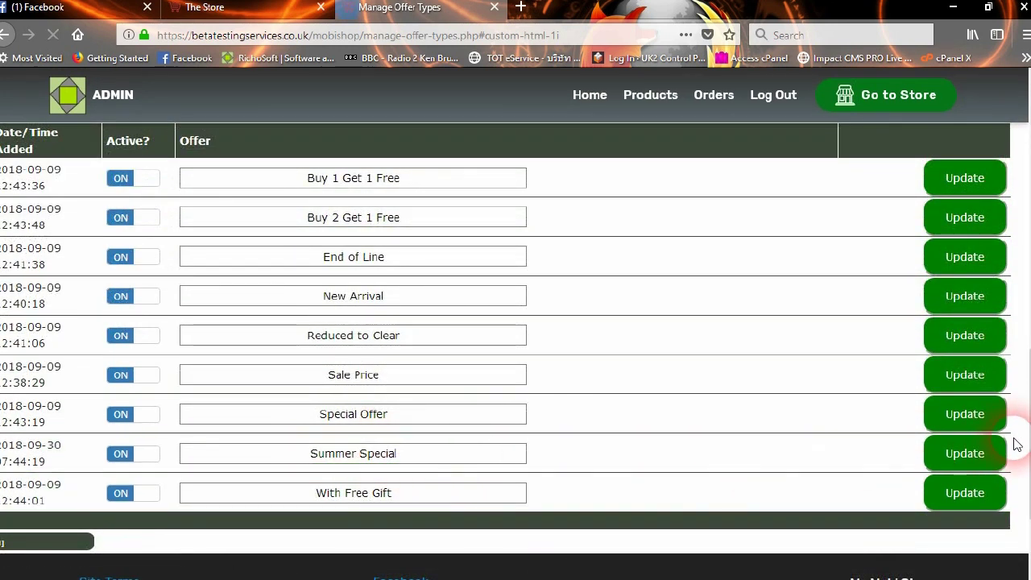
Step: Deactivate the "Summer Special" offer type and reactivate it, saving the record and acknowledging the confirmation each time
click(144, 457)
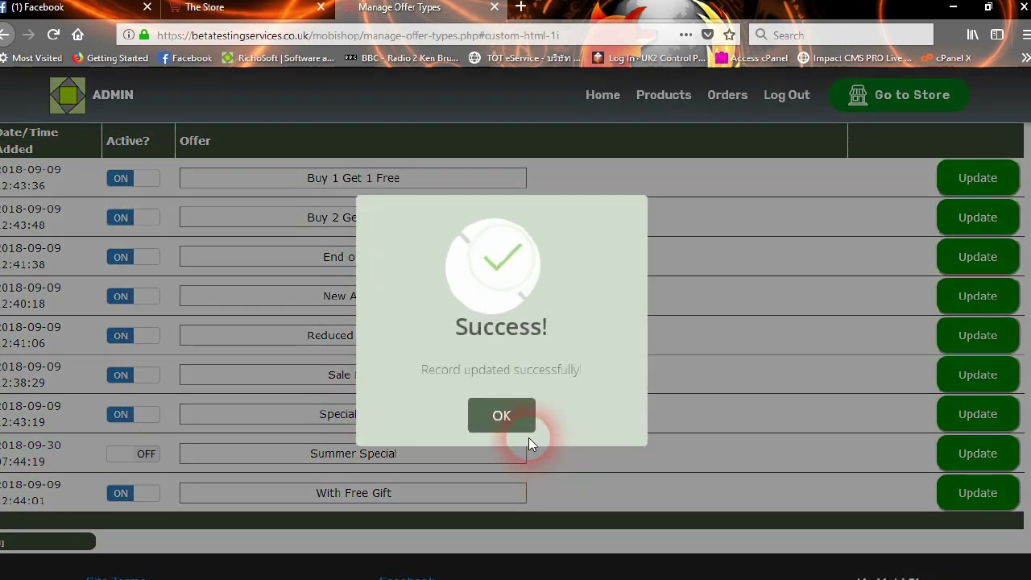
click(506, 414)
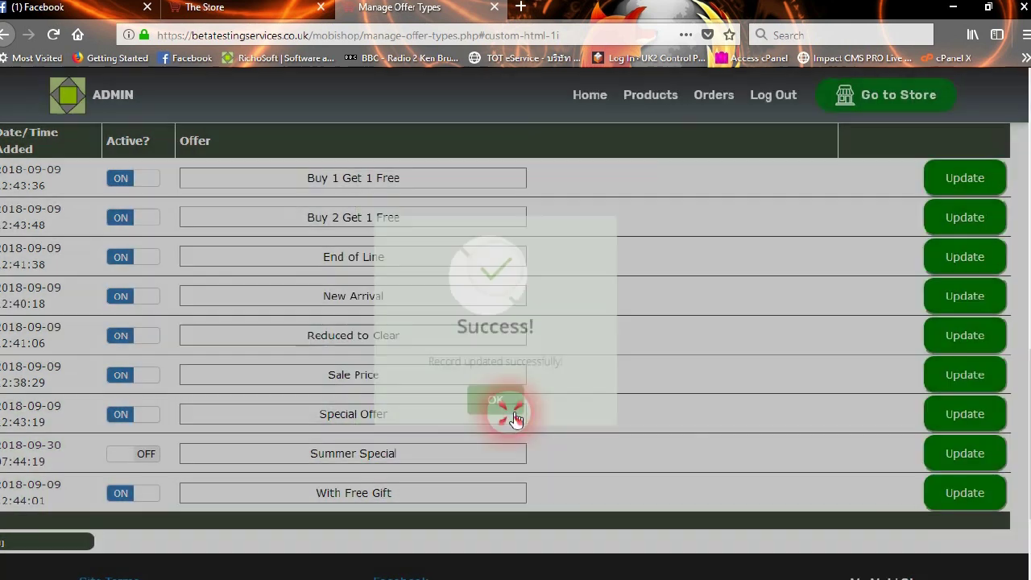
click(122, 453)
click(954, 459)
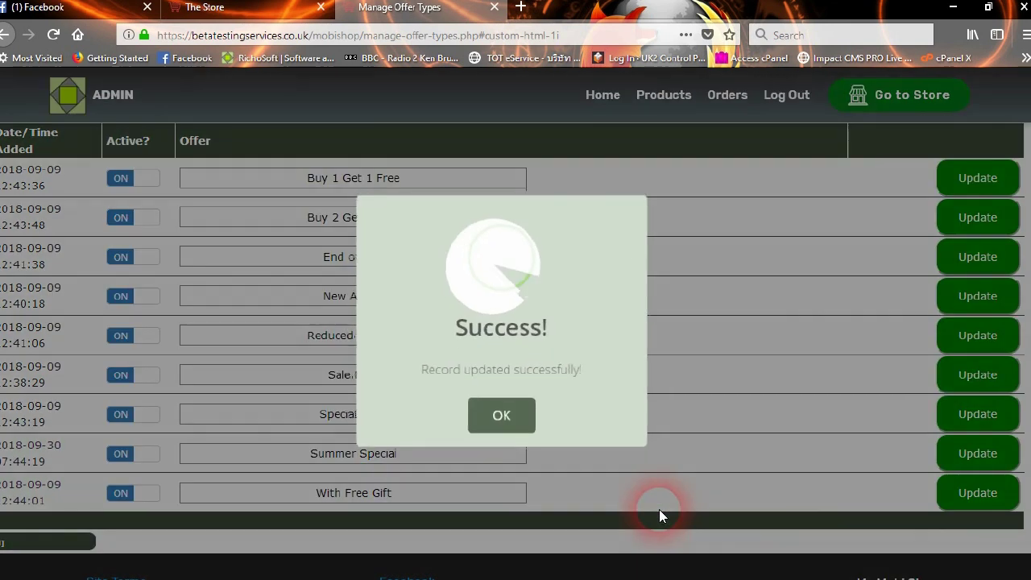
click(501, 415)
Step: Return from offer type management to the admin menu and open the coupon management form
scroll(667, 391, up, 8)
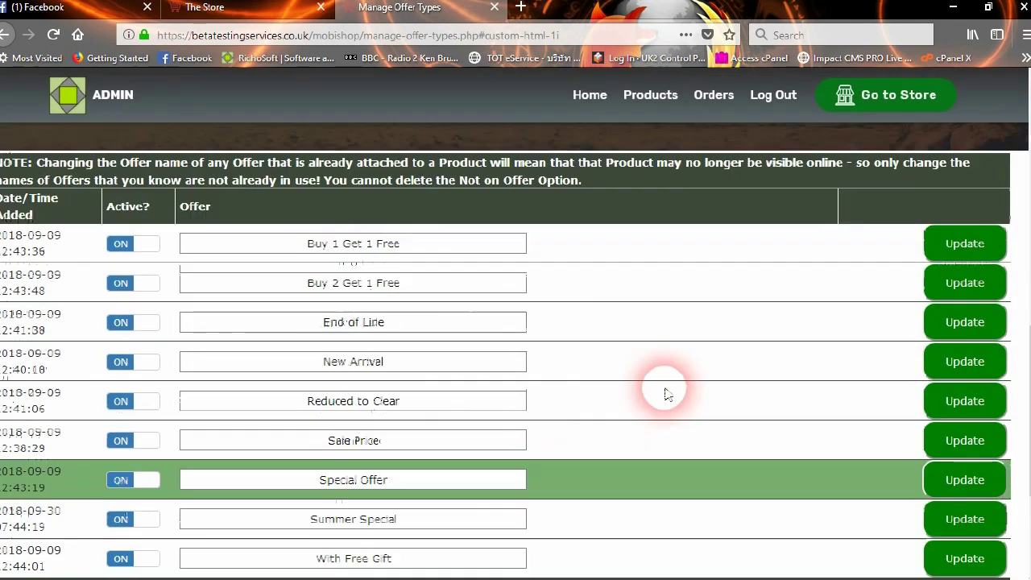
click(639, 277)
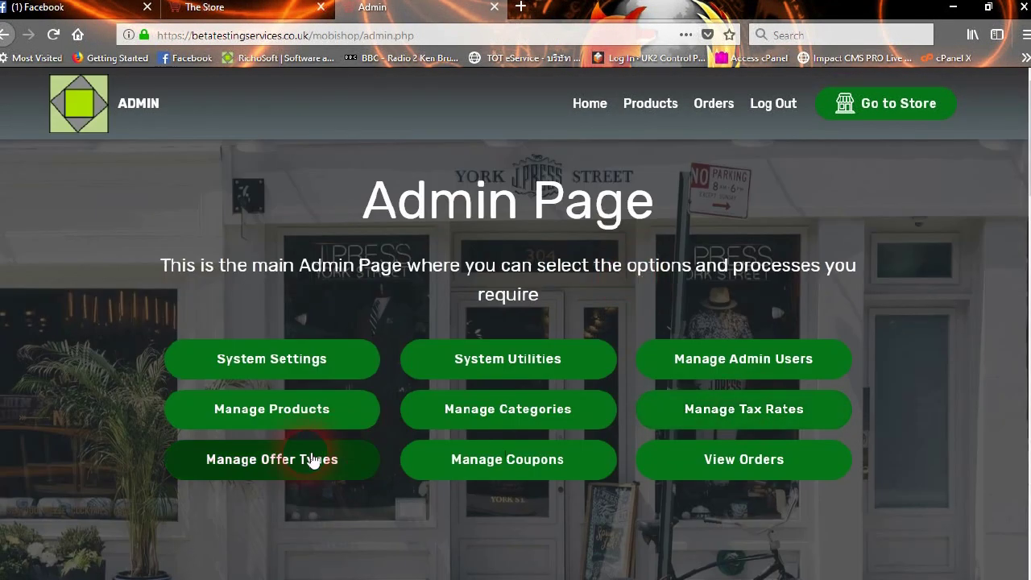
click(506, 460)
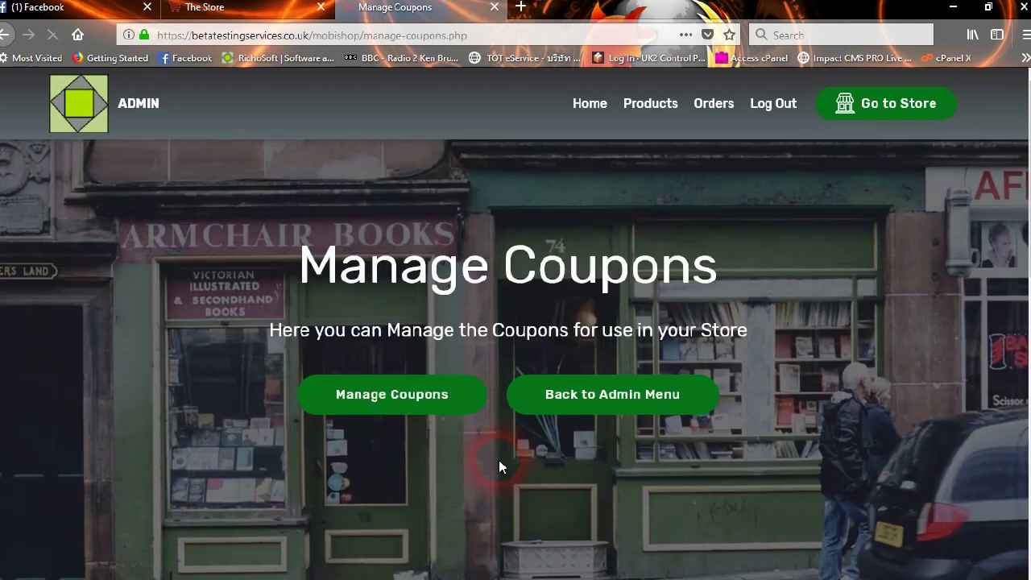
click(418, 411)
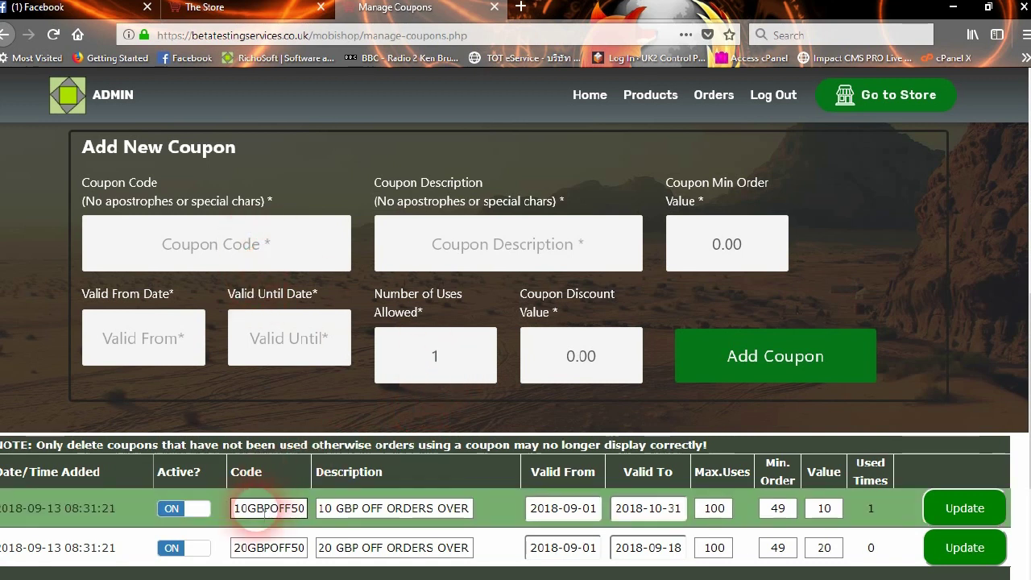
Step: Review the existing coupons and read the full description of the 10GBPOFF50 coupon
scroll(269, 493, down, 2)
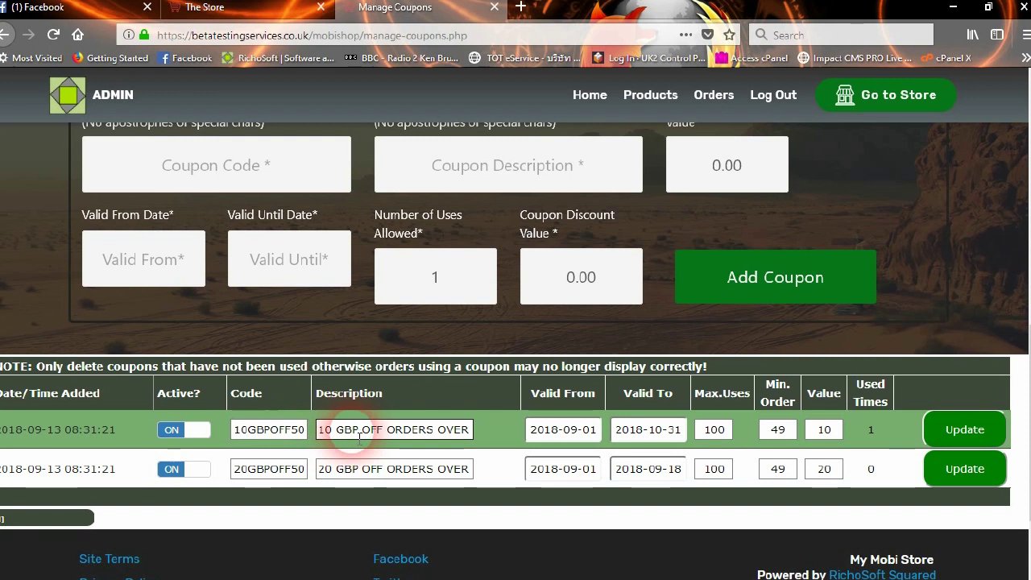
drag(436, 429, 455, 431)
click(446, 443)
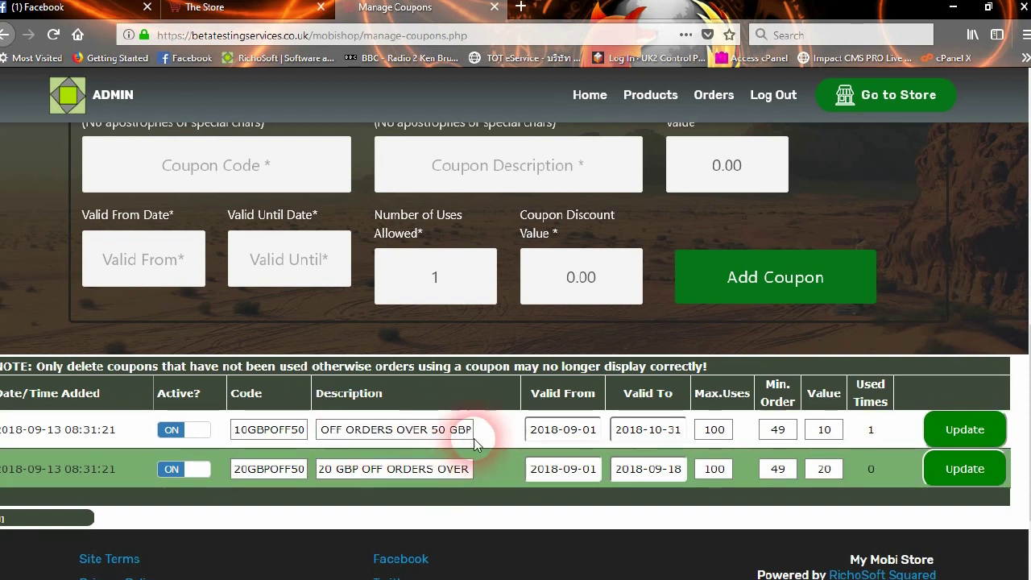
Step: Enter the new coupon's code 20OFF100GBP and its description "20 GBP OFF ORDERS OVER 100 GBP"
scroll(266, 346, up, 2)
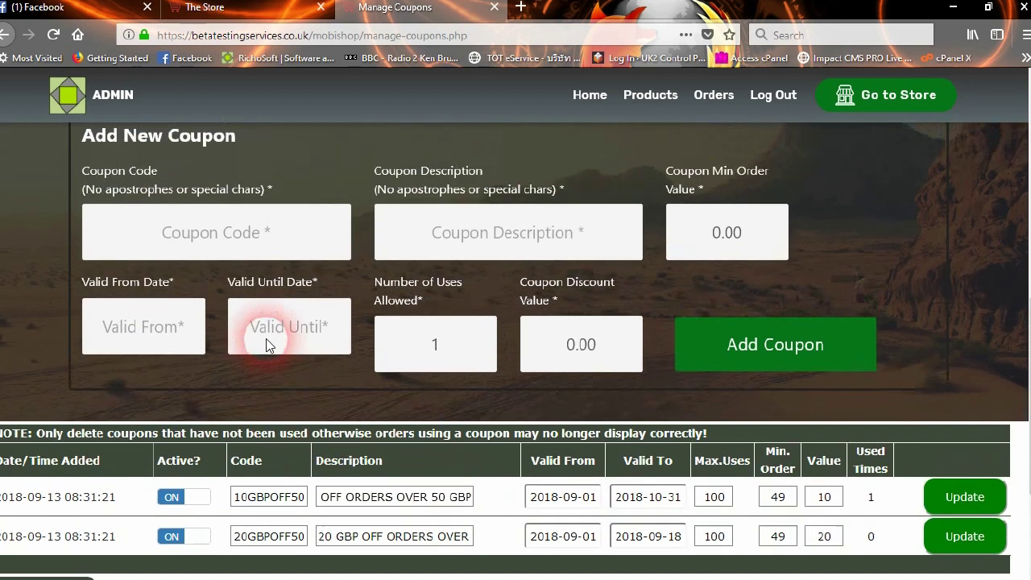
click(235, 260)
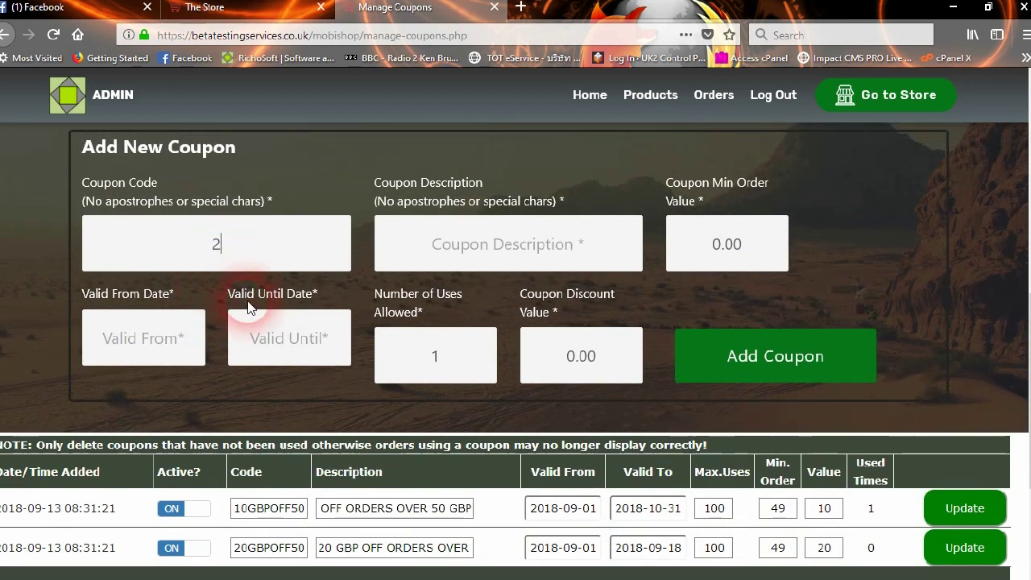
text(20OFF100GBP)
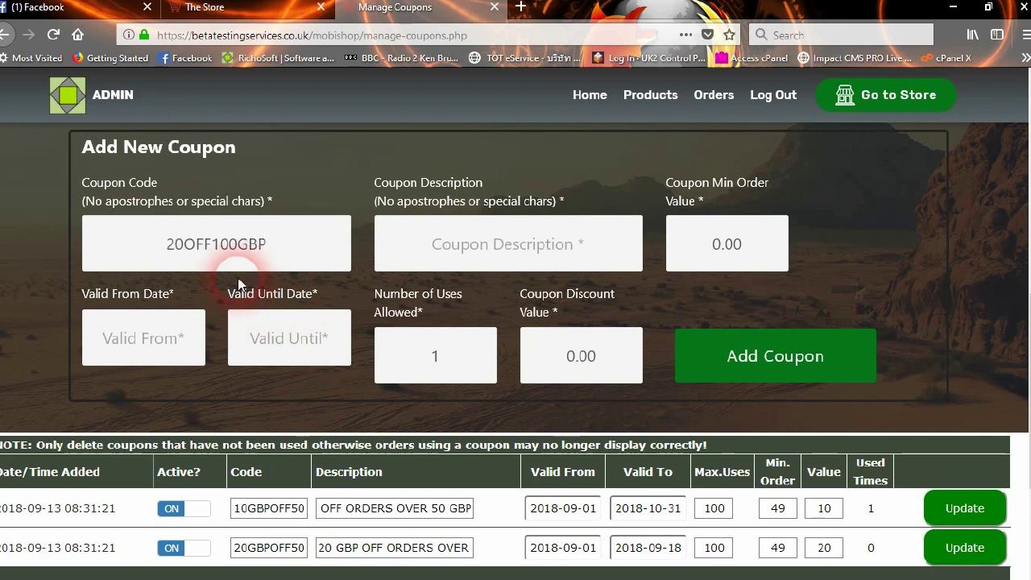
drag(266, 254, 134, 239)
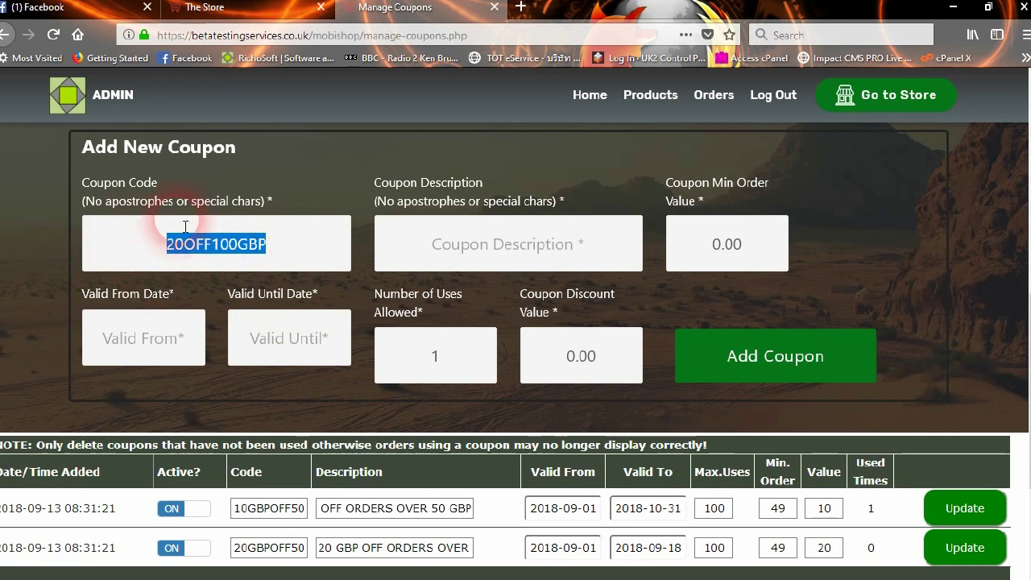
click(487, 261)
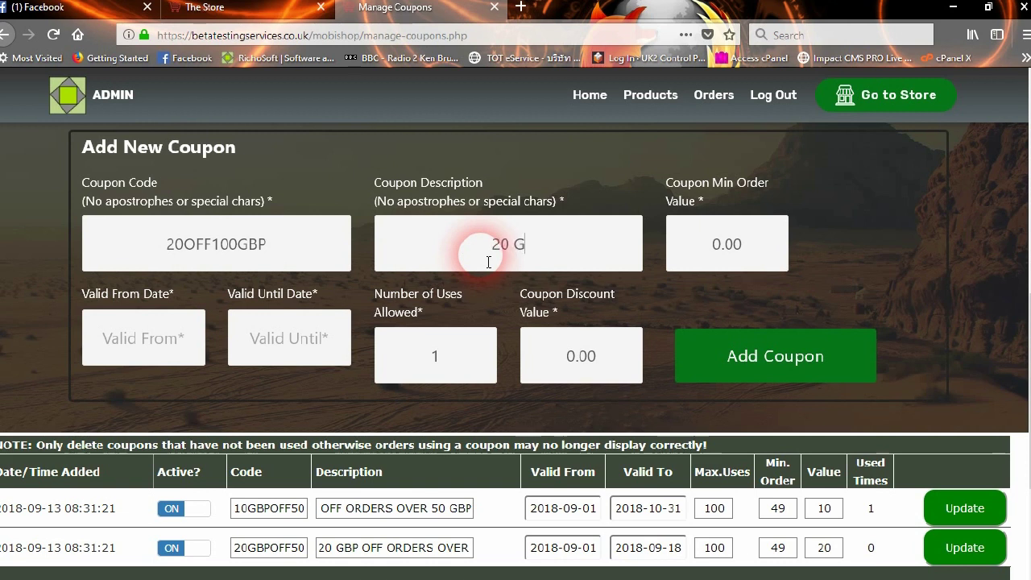
text(20 GBP OFF ORDERS OV)
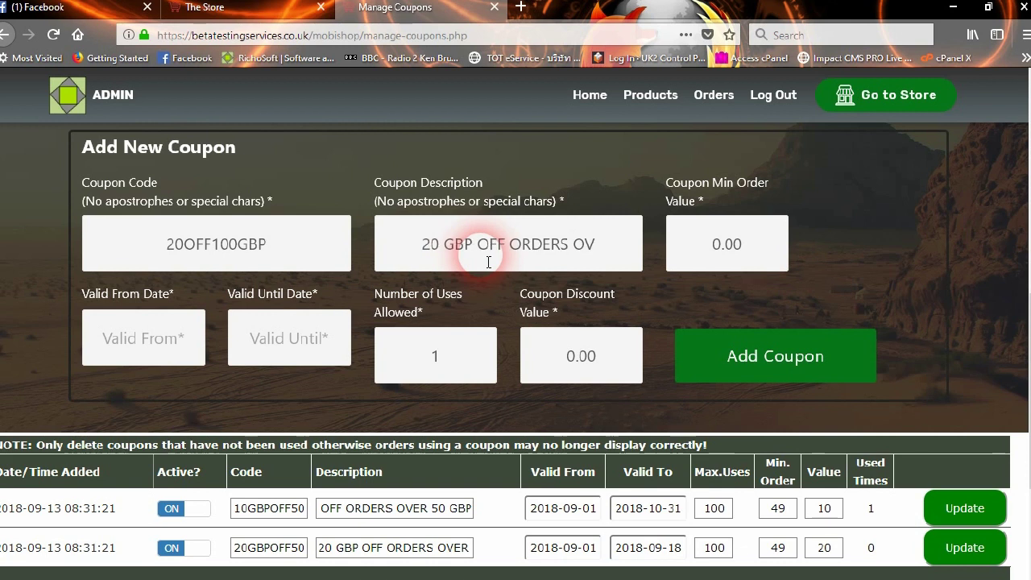
text(ER 10)
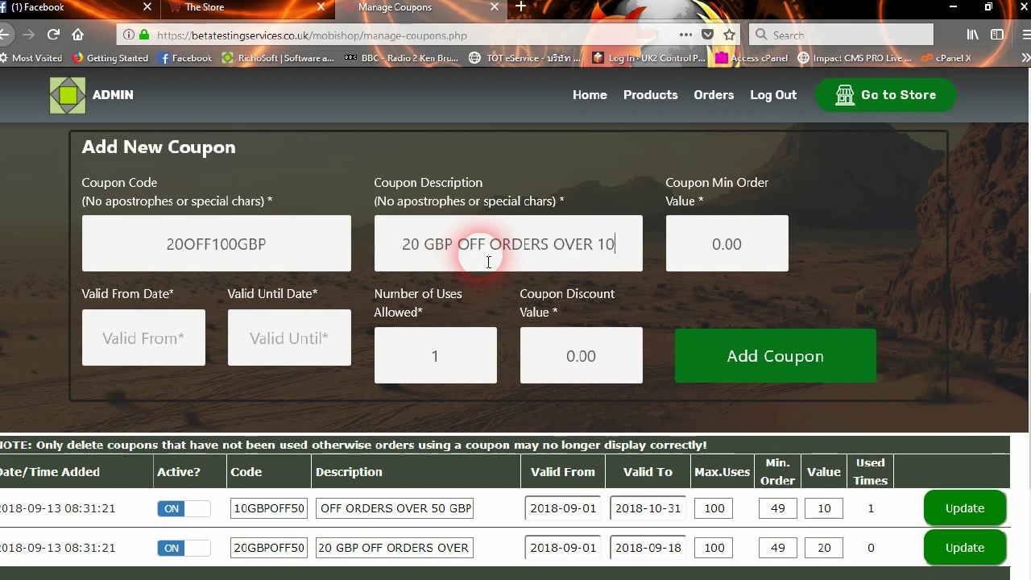
text(0 GBP)
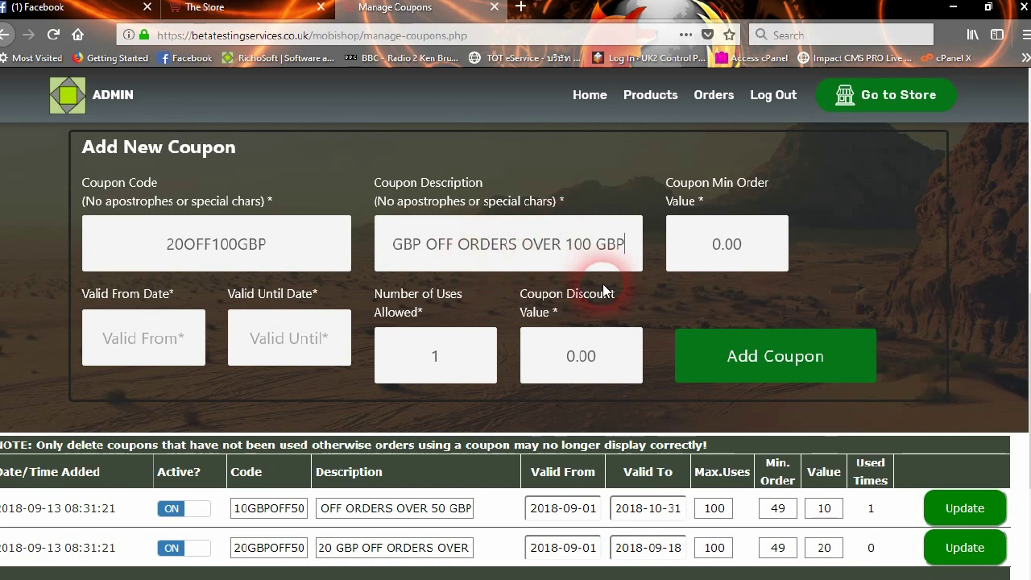
Step: Set the new coupon's minimum order value to 100.00
click(729, 245)
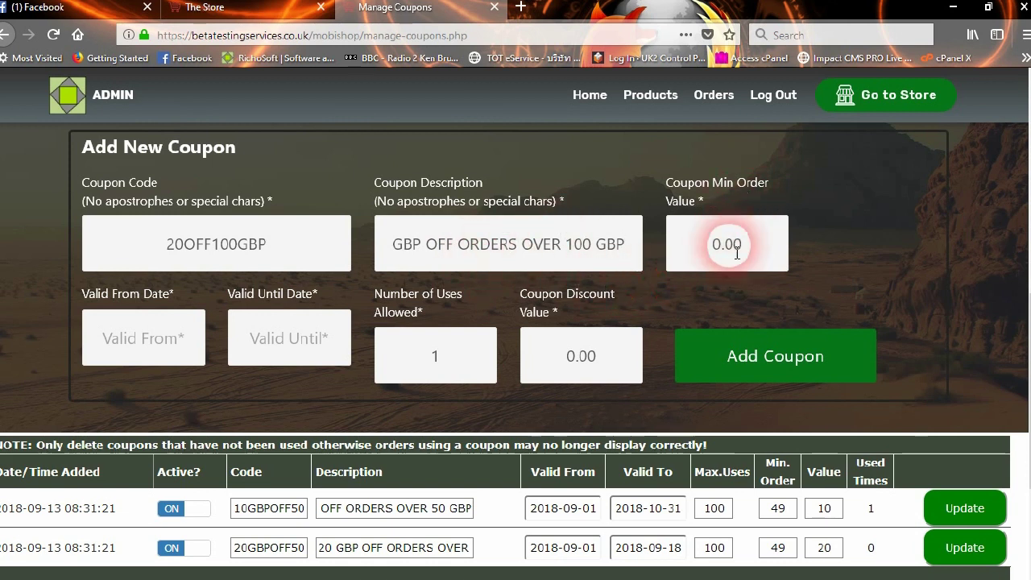
double_click(717, 246)
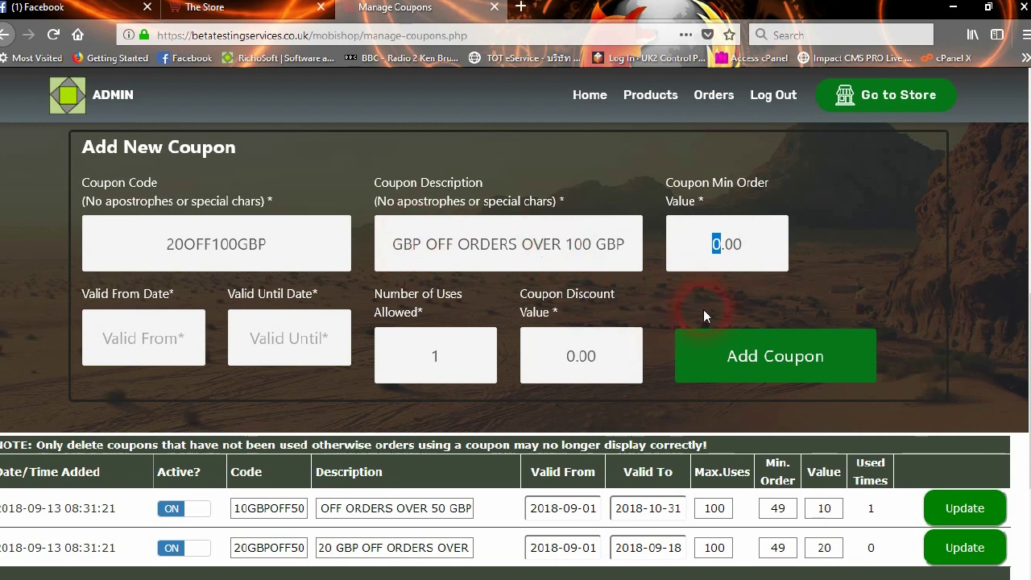
text(100)
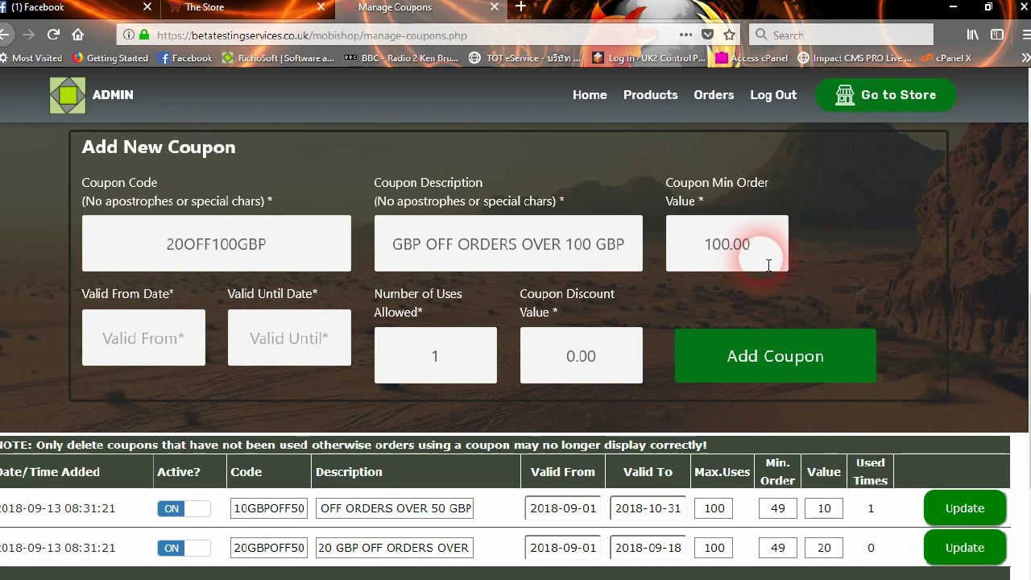
Step: Set the new coupon's validity period from 2018-09-29 until 2018-10-31
scroll(233, 327, down, 2)
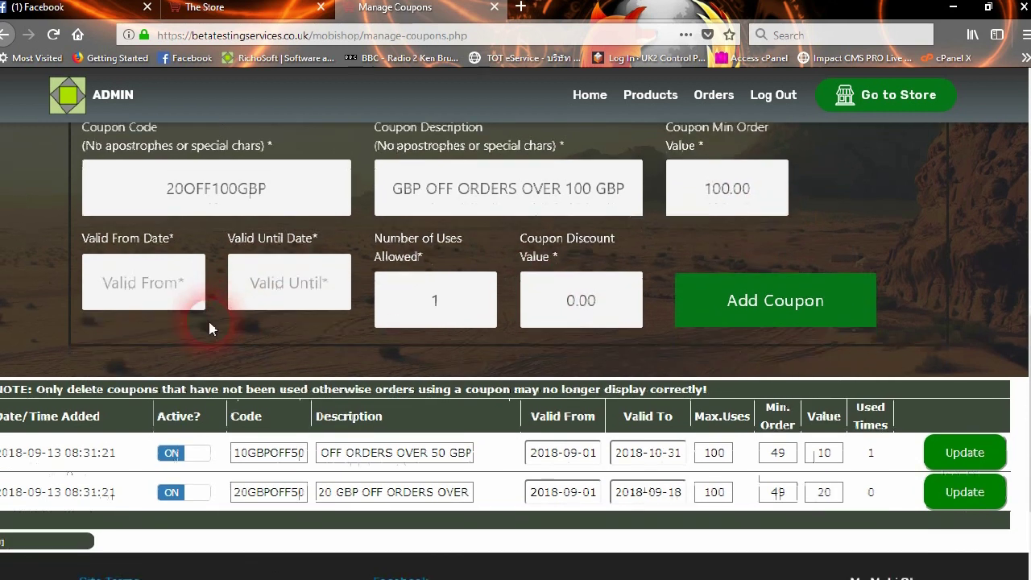
click(122, 258)
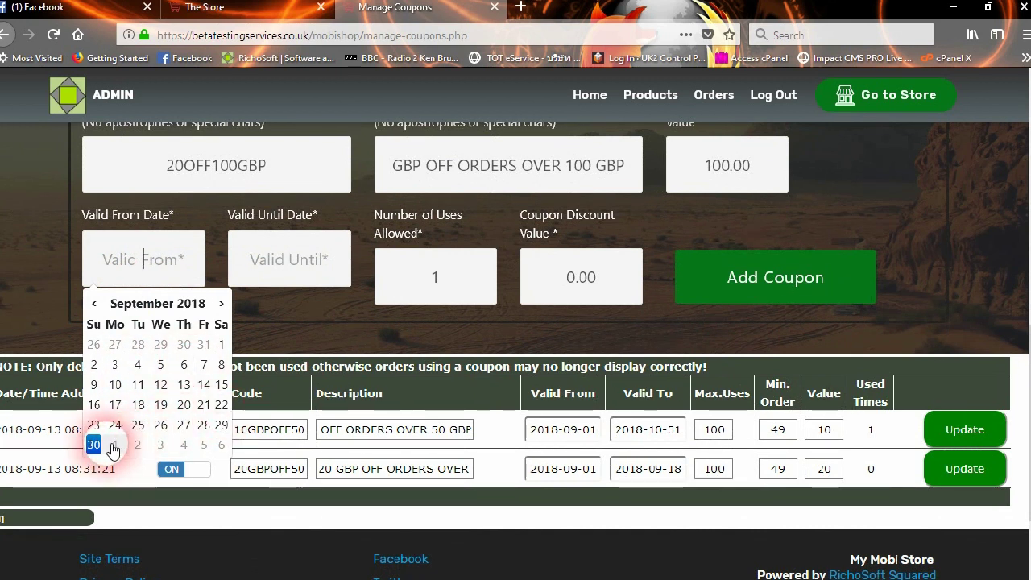
click(221, 425)
click(280, 259)
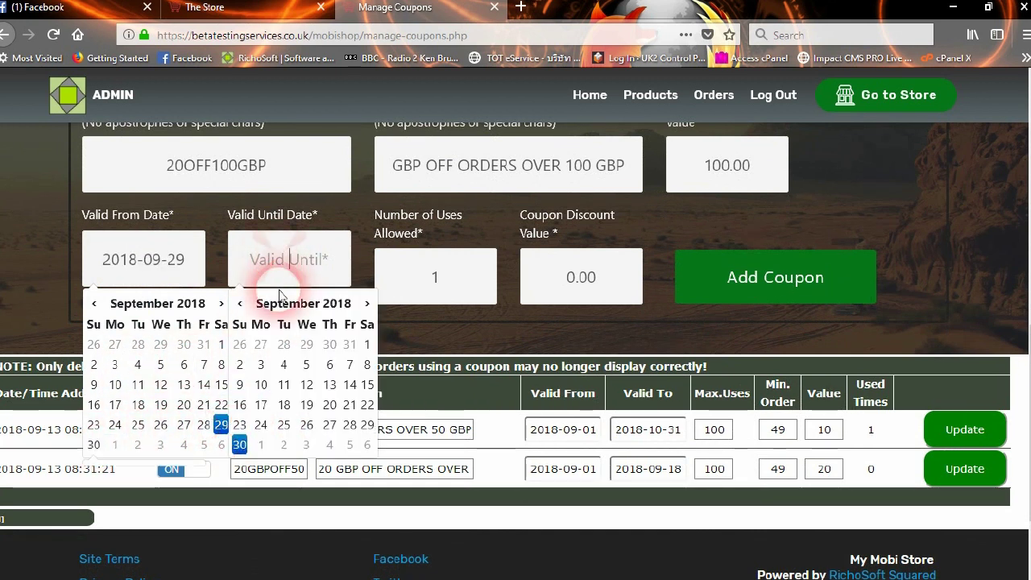
click(367, 304)
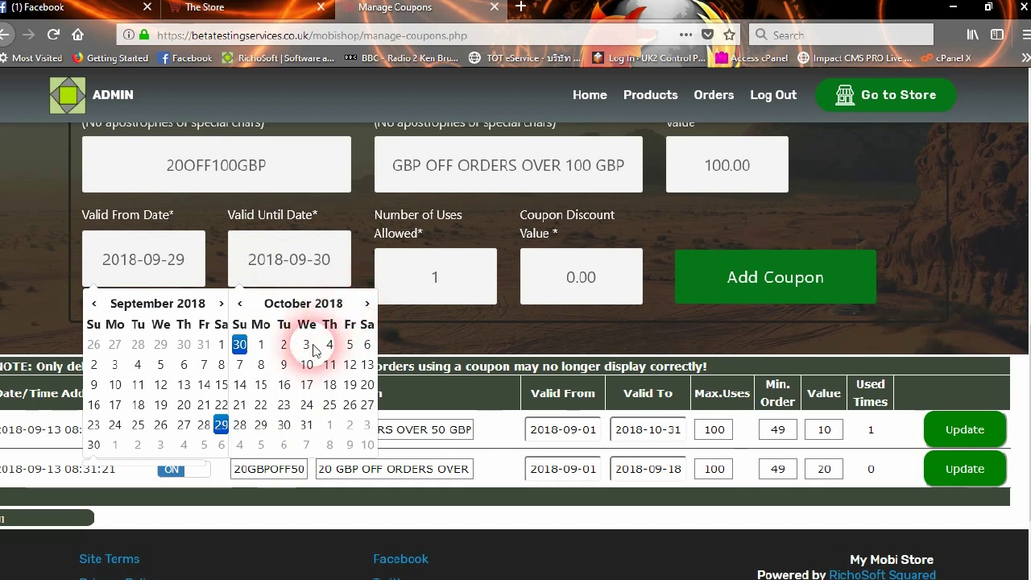
click(310, 426)
click(523, 244)
click(441, 345)
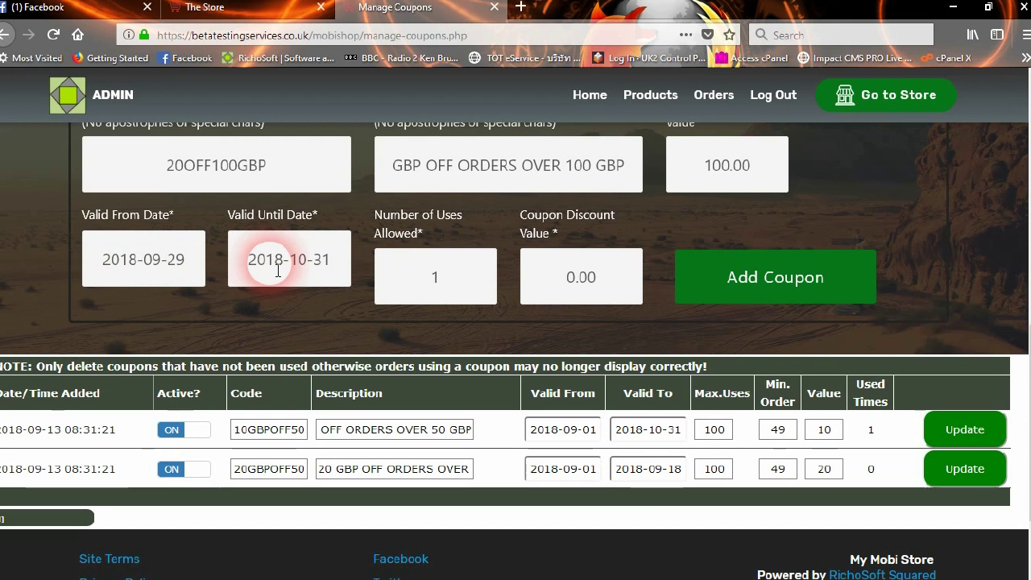
Step: Set the new coupon's number of allowed uses to 10 and its discount value to 20.00
click(445, 288)
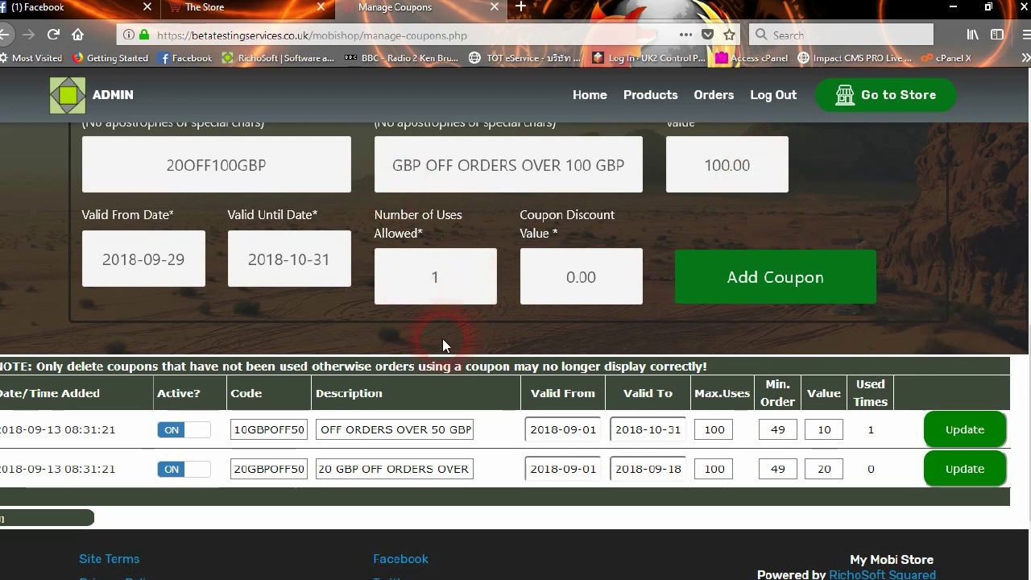
text(0)
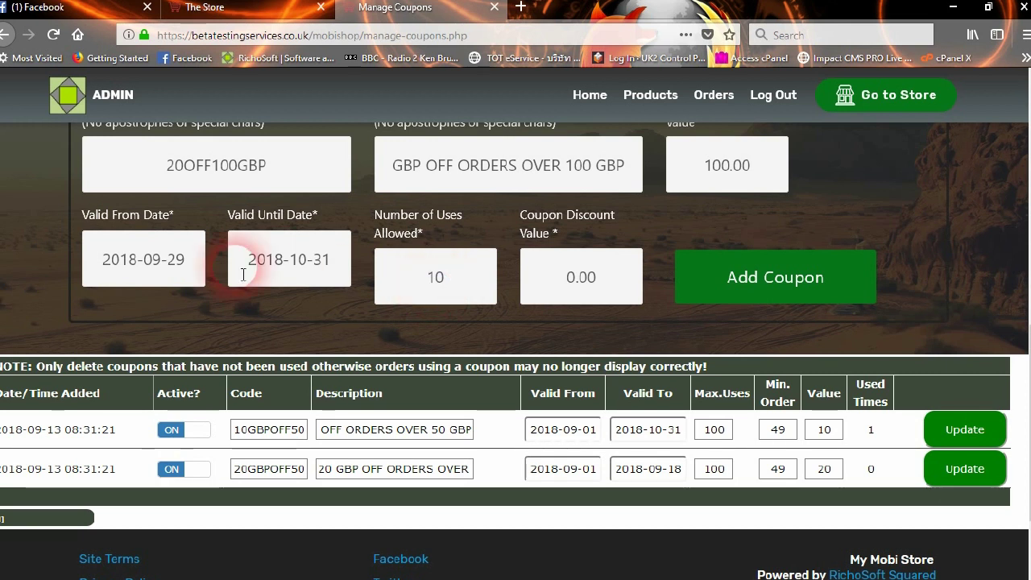
click(576, 277)
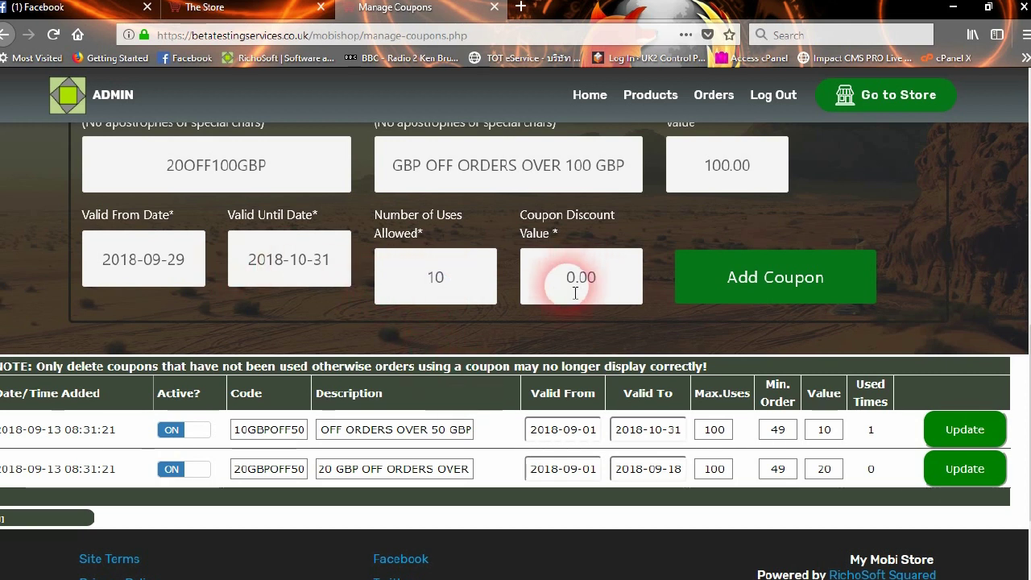
double_click(569, 278)
text(20)
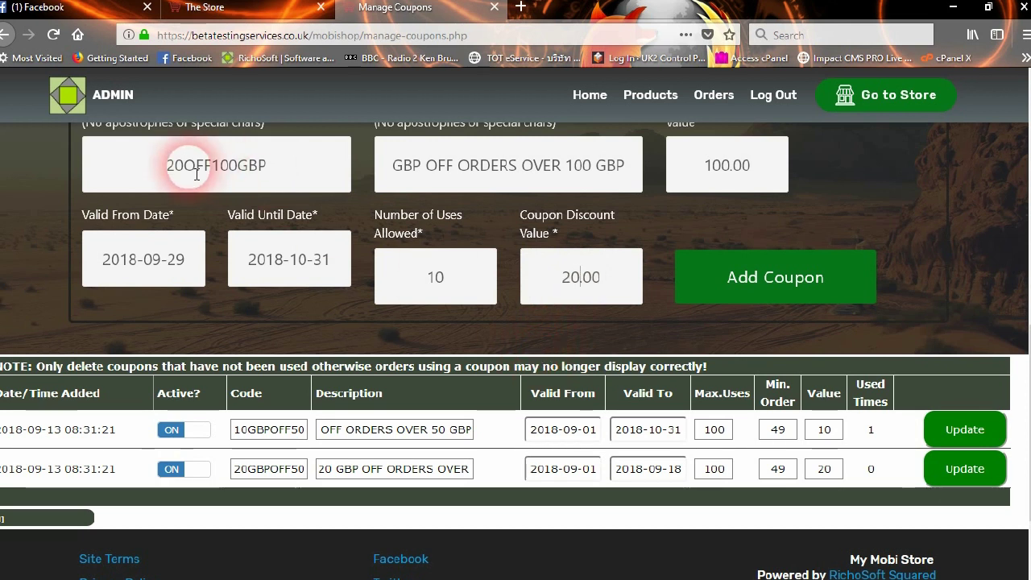
Step: Add the completed coupon to the store, acknowledge the confirmation and go to the coupon list
click(730, 302)
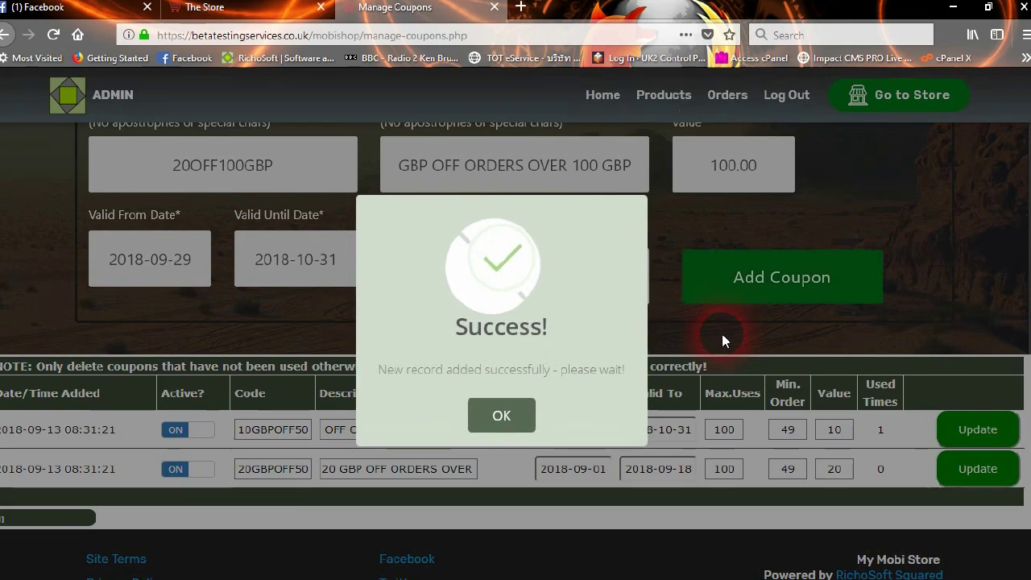
click(501, 415)
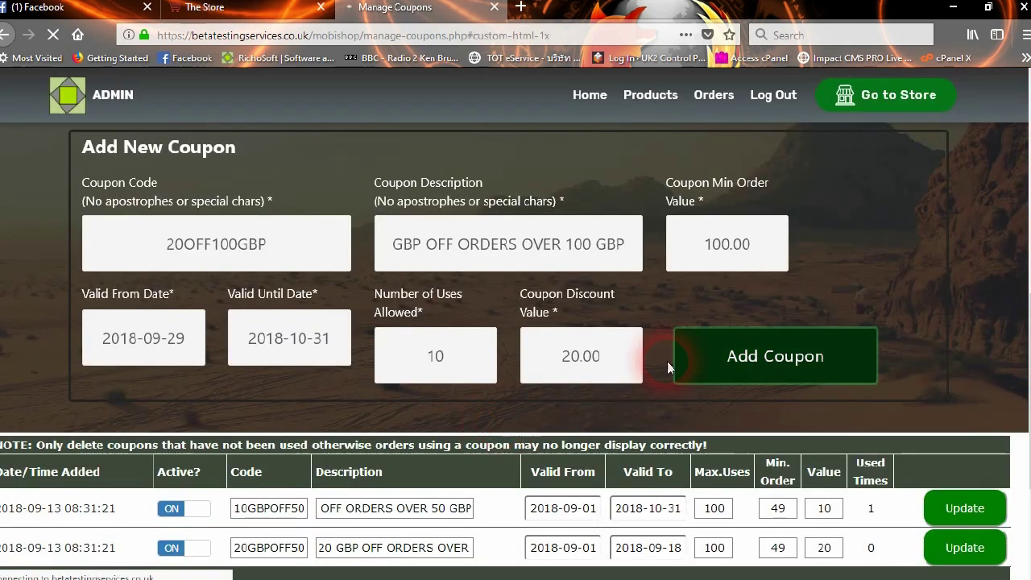
scroll(661, 374, down, 3)
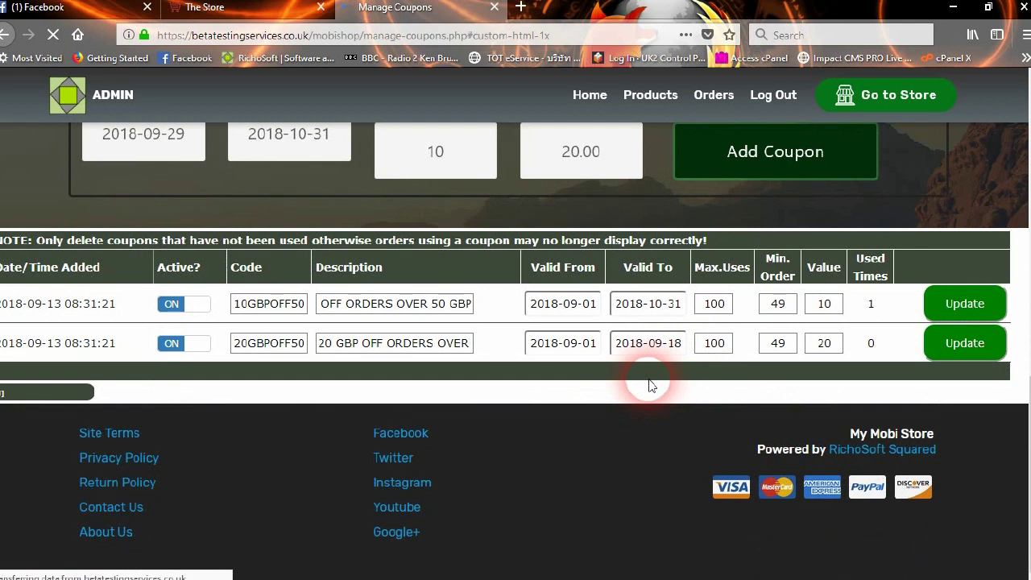
Step: Switch the 20GBPOFF50 coupon off and on again in the coupon list, acknowledging each confirmation
scroll(649, 379, down, 2)
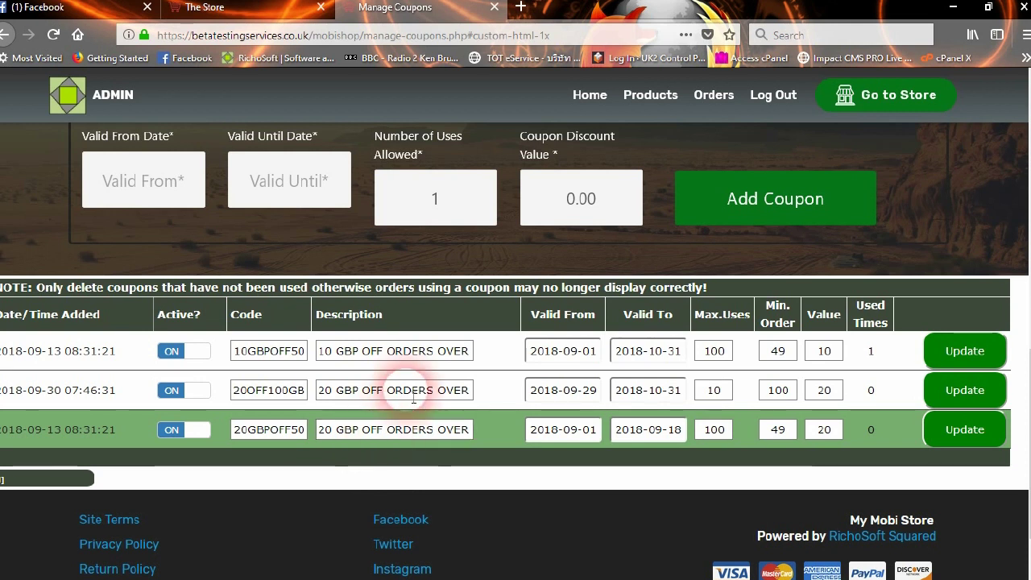
click(494, 390)
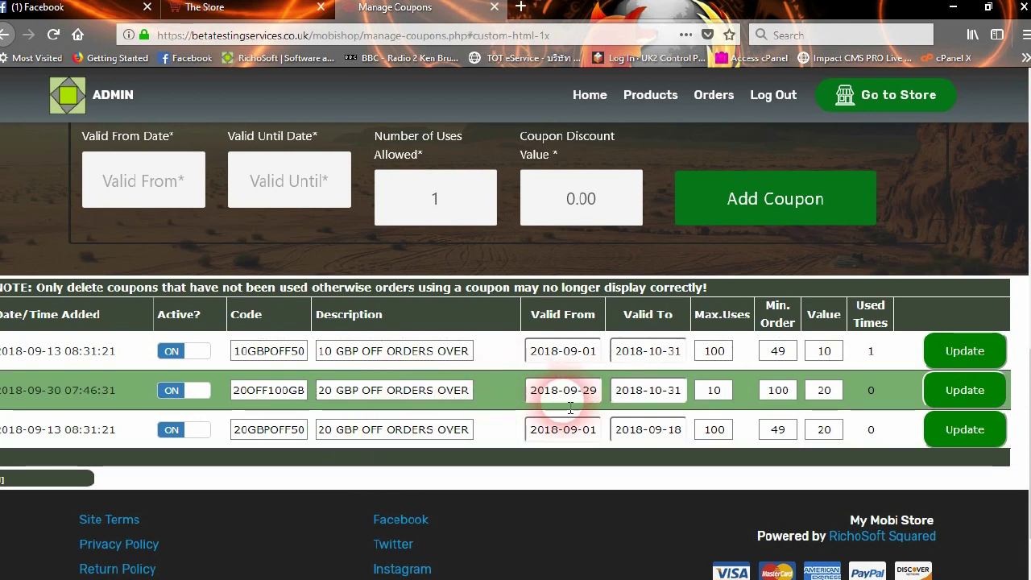
click(194, 430)
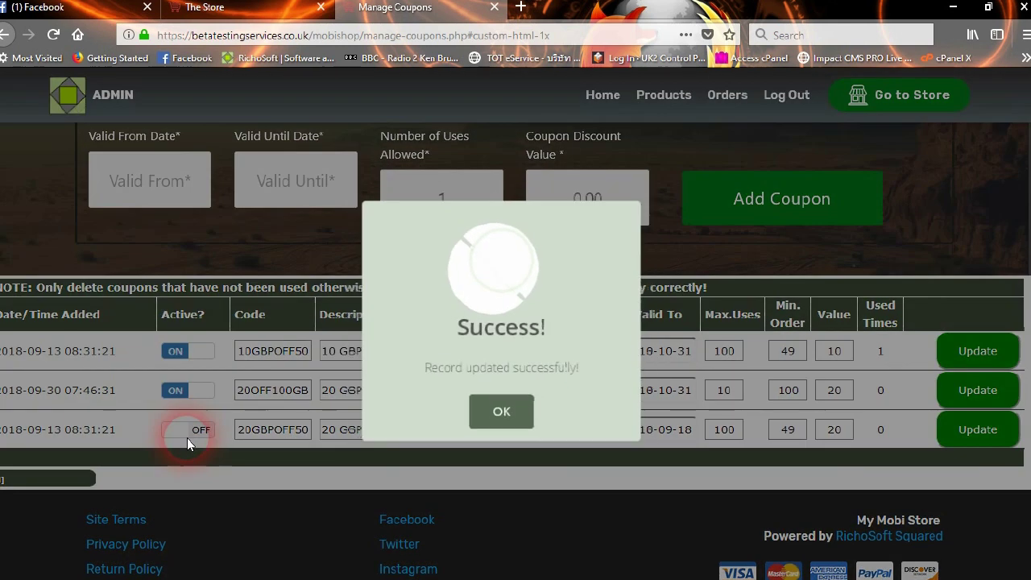
click(502, 417)
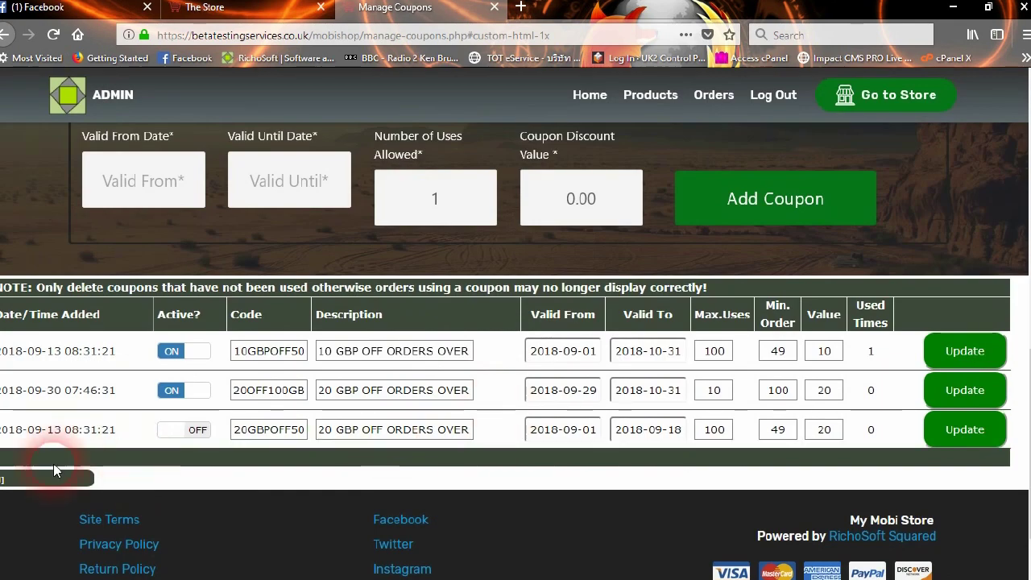
click(213, 436)
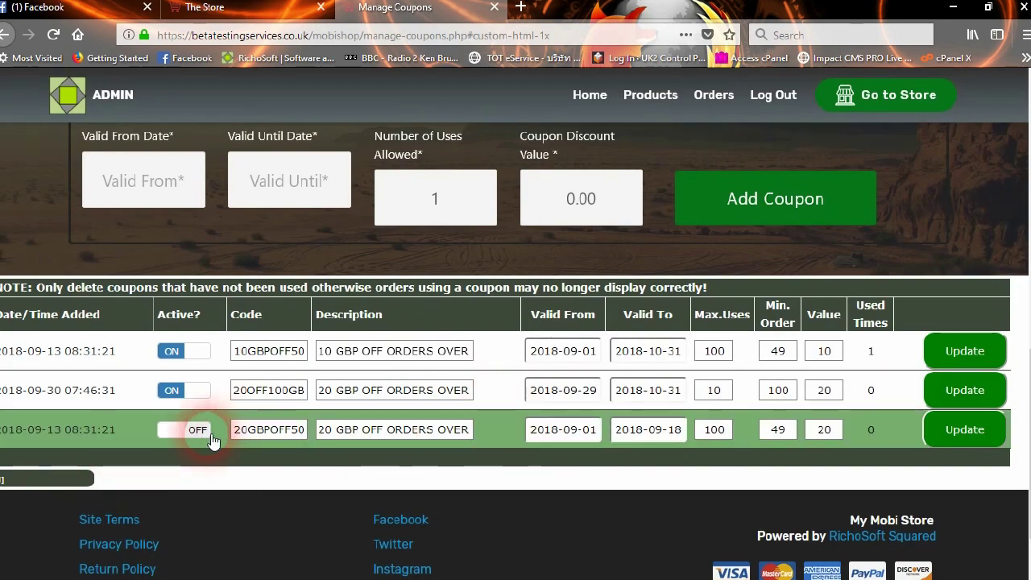
click(978, 432)
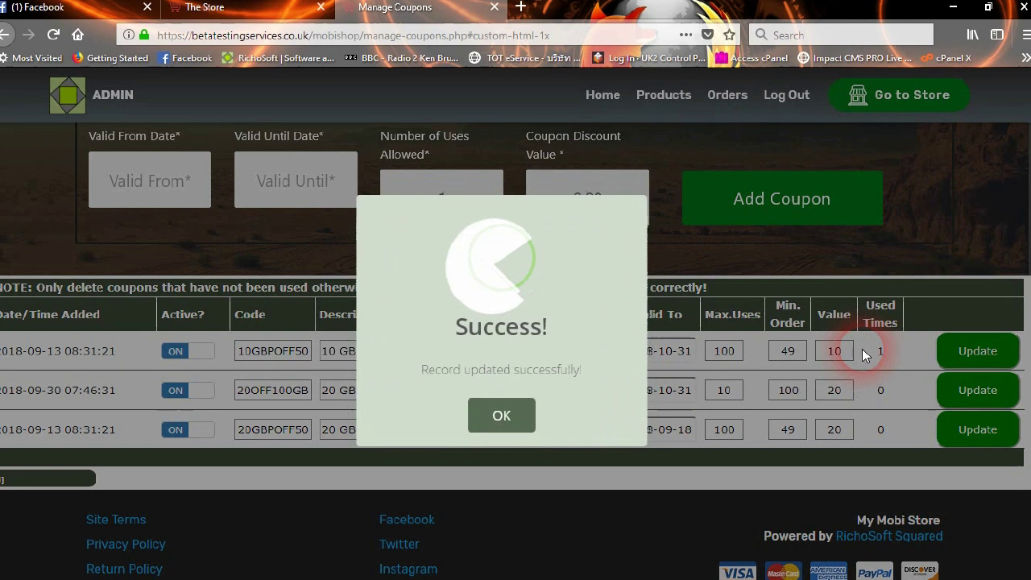
click(502, 416)
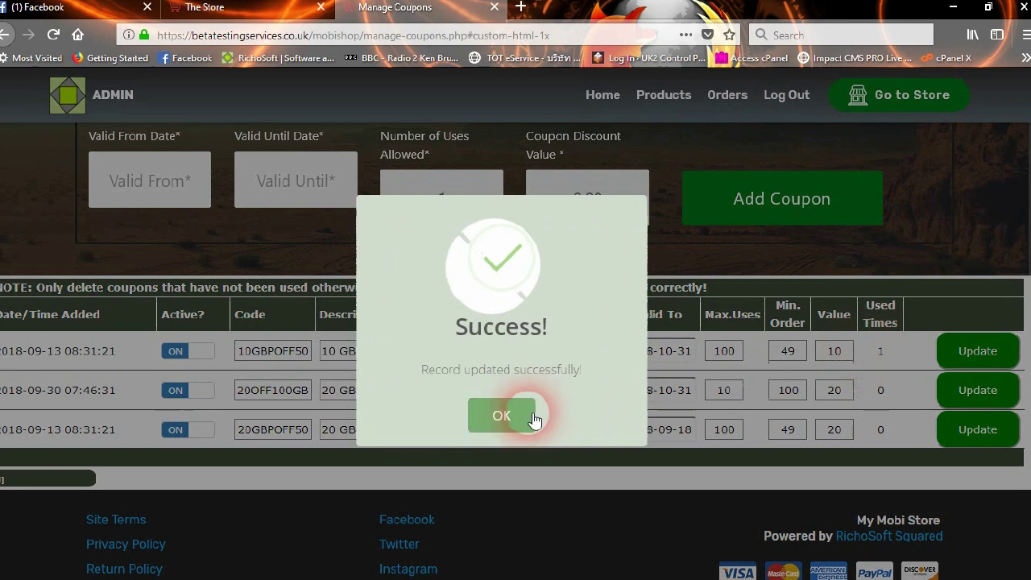
Step: Check how many times the 10GBPOFF50 coupon has been used
double_click(876, 357)
click(880, 364)
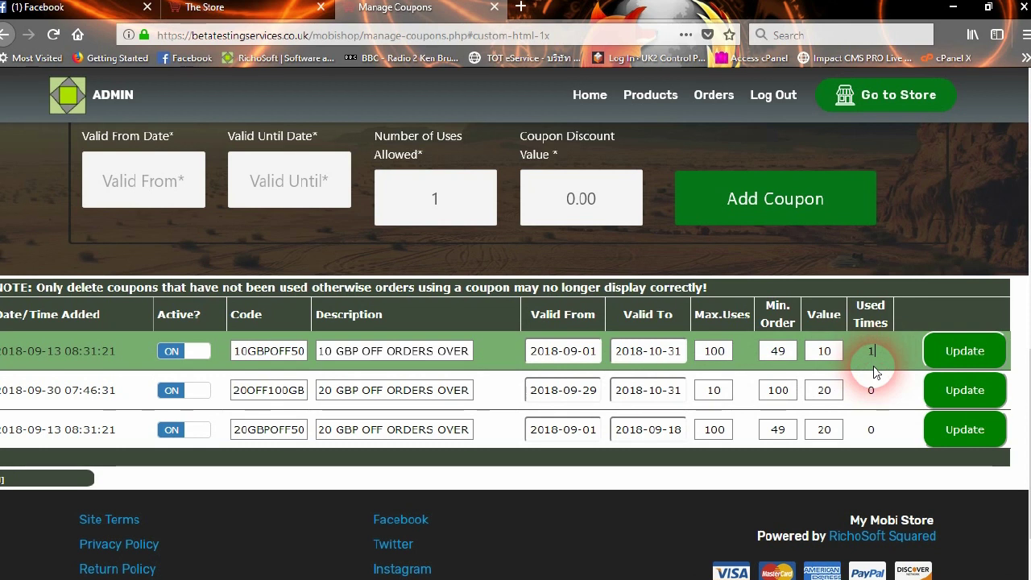
double_click(873, 351)
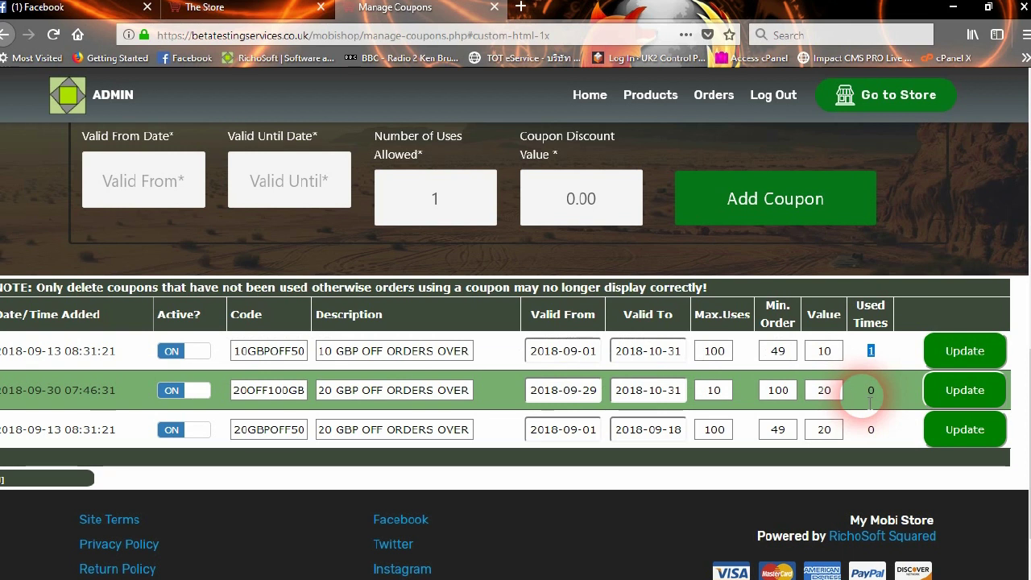
click(871, 352)
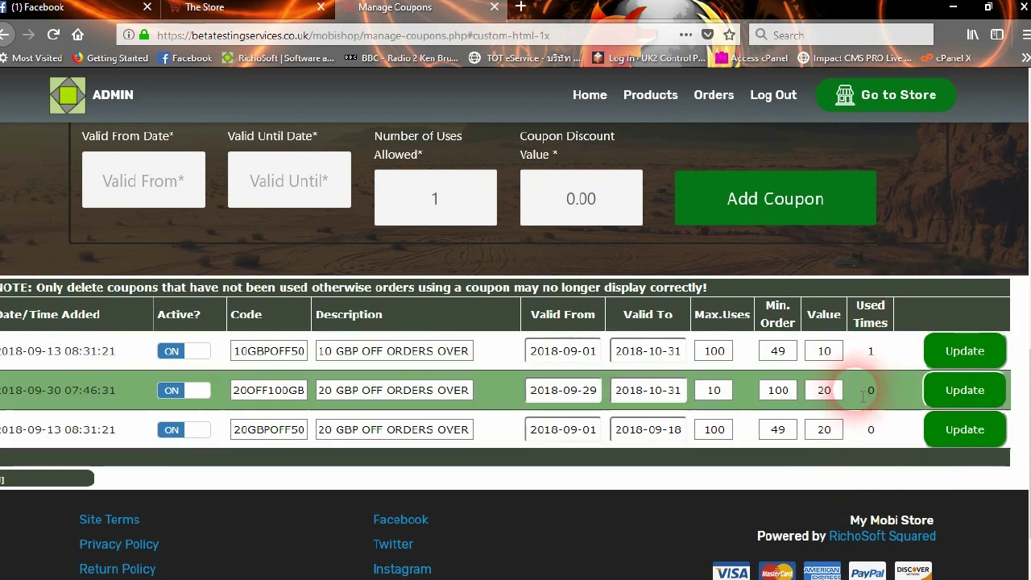
Step: Return to the admin menu and open the list of system utilities
scroll(455, 290, up, 2)
scroll(470, 307, up, 5)
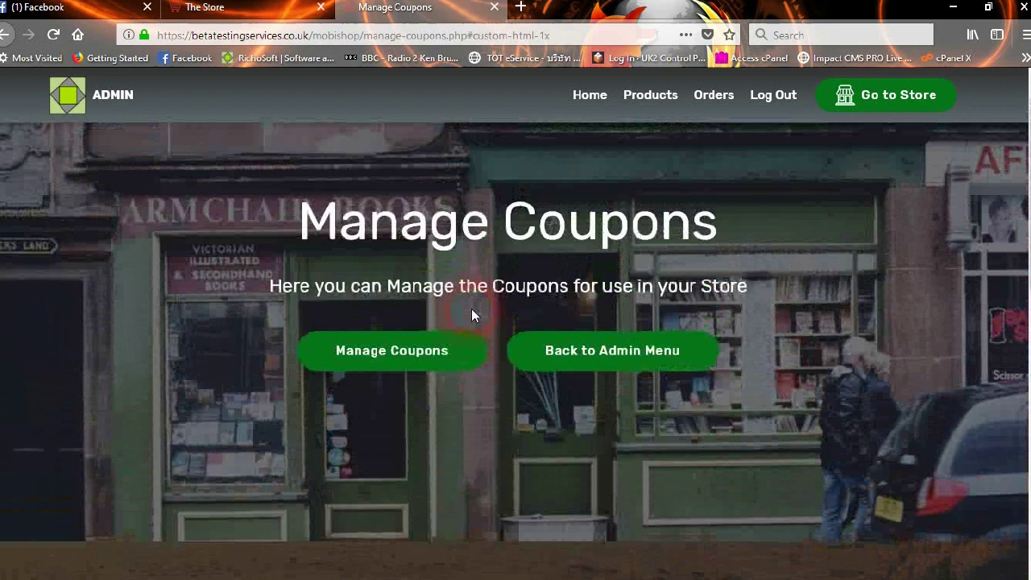
click(583, 400)
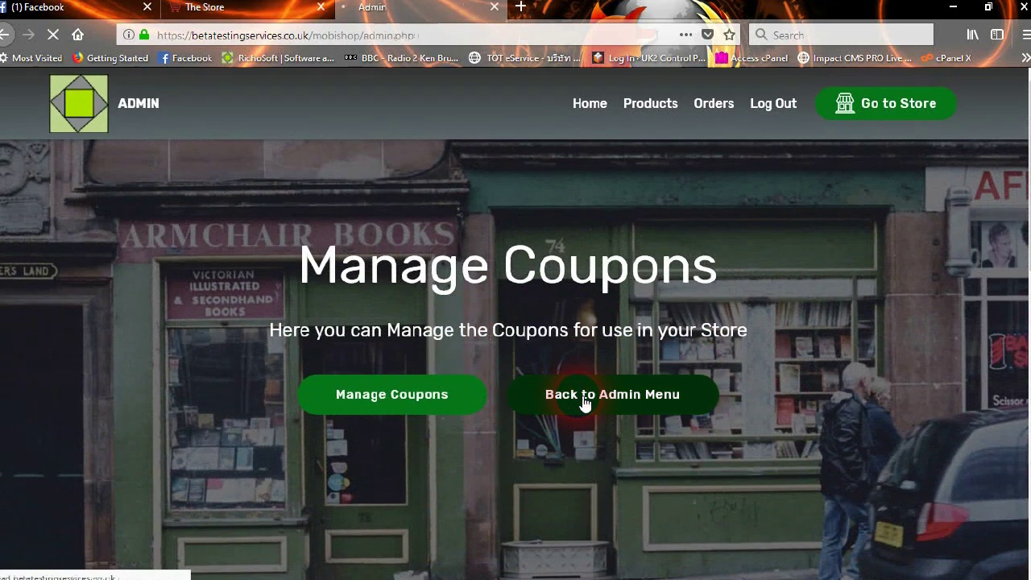
scroll(750, 395, down, 3)
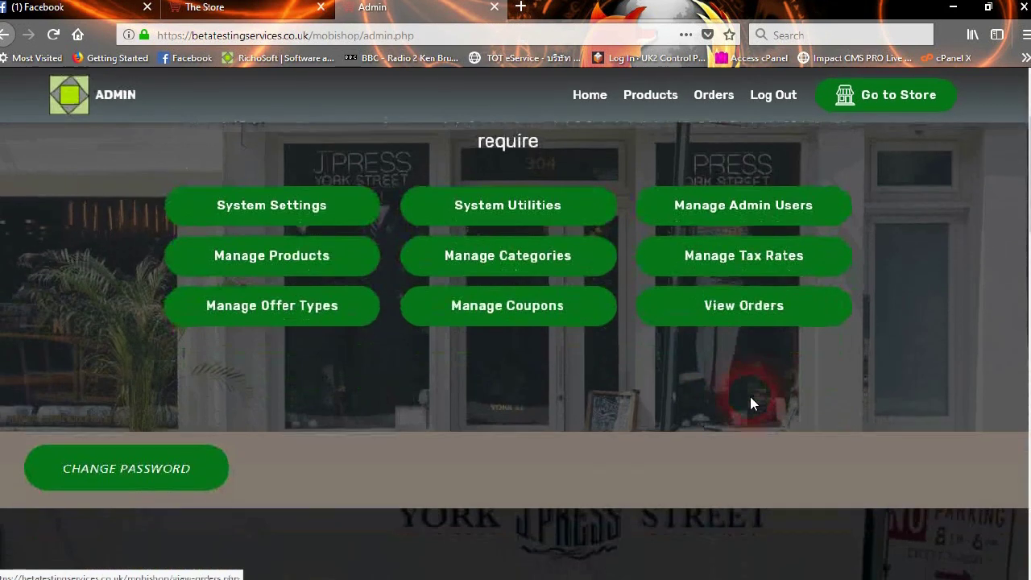
click(510, 203)
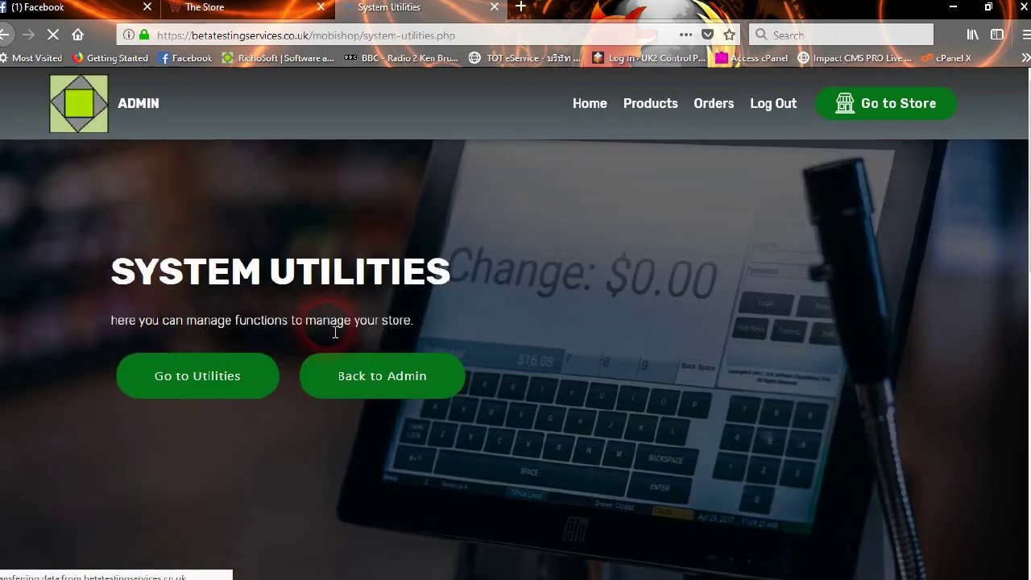
click(256, 379)
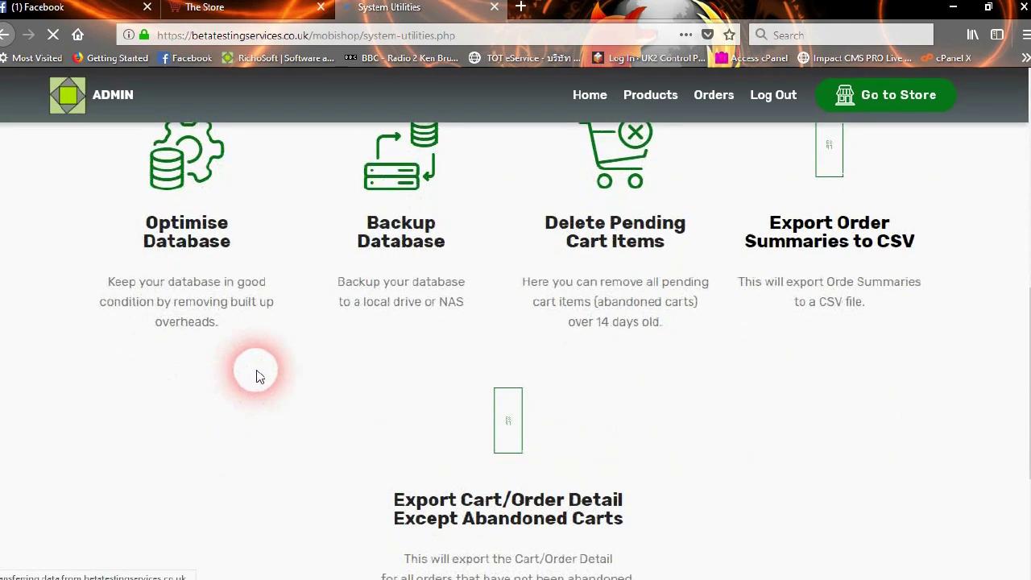
Step: Optimise the store's database tables and close the resulting report
scroll(269, 366, up, 2)
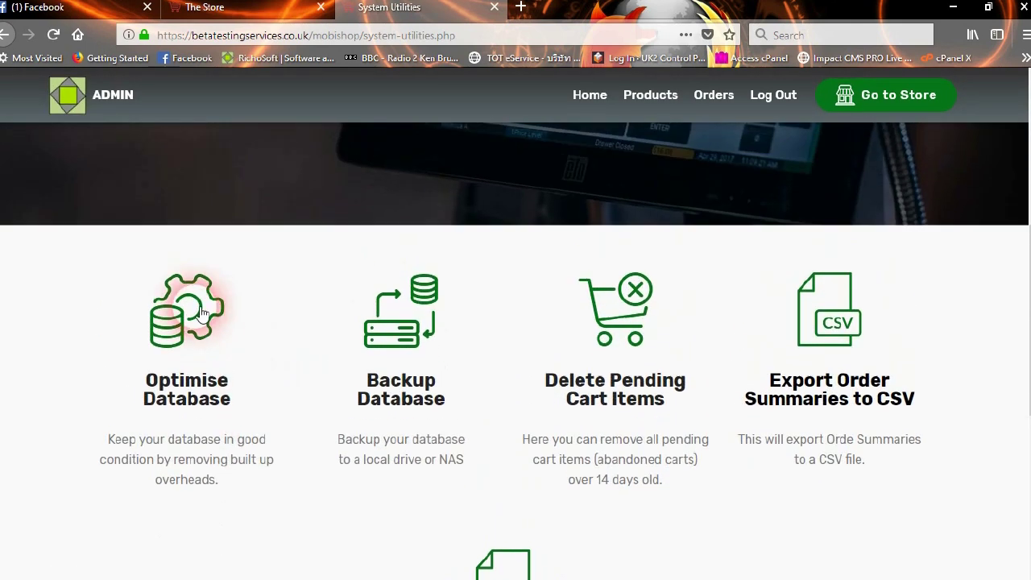
click(196, 333)
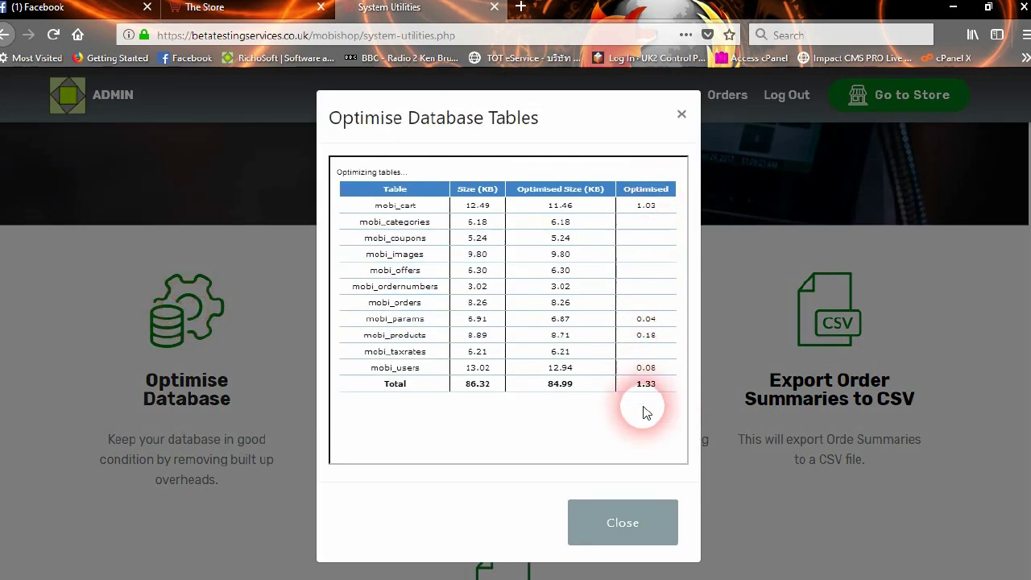
click(628, 536)
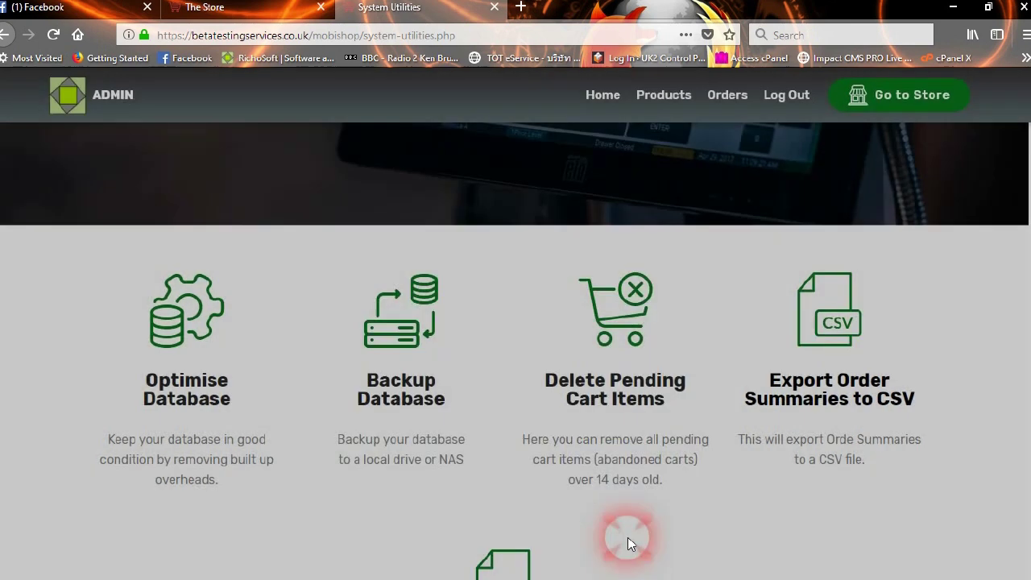
Step: Back up the entire database and save the downloaded backup file in the teststore folder under its suggested name
click(360, 322)
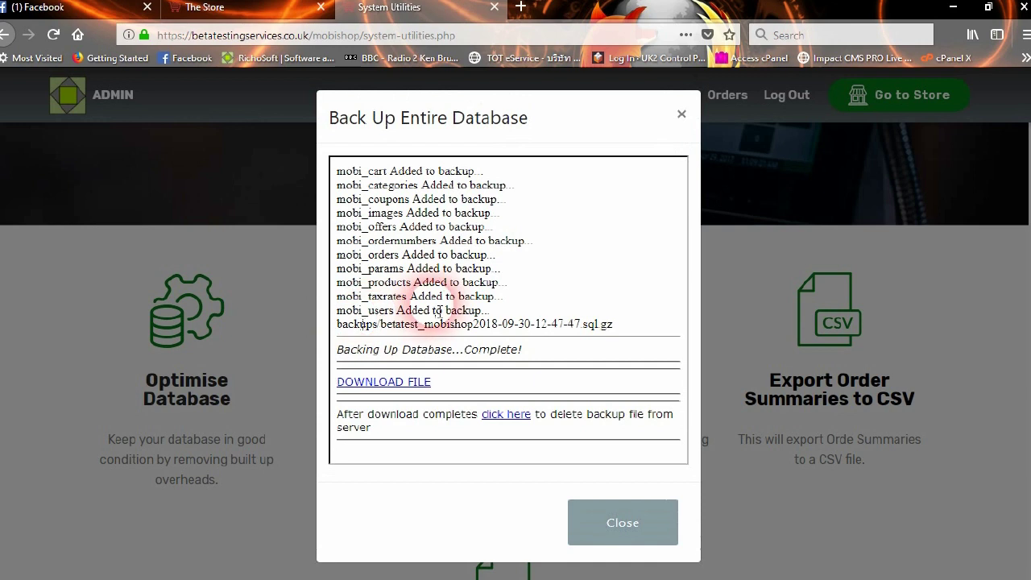
click(417, 386)
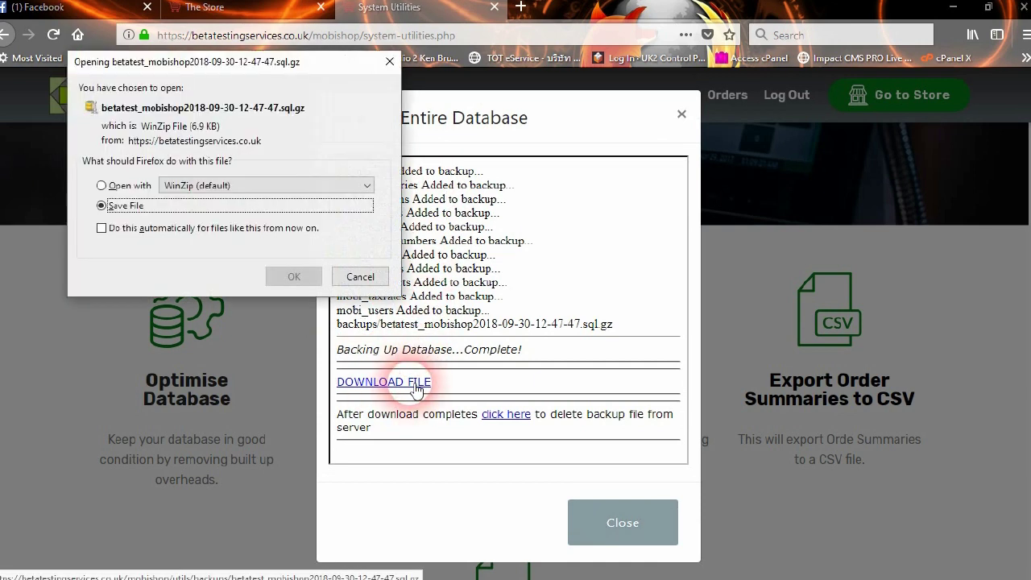
click(276, 276)
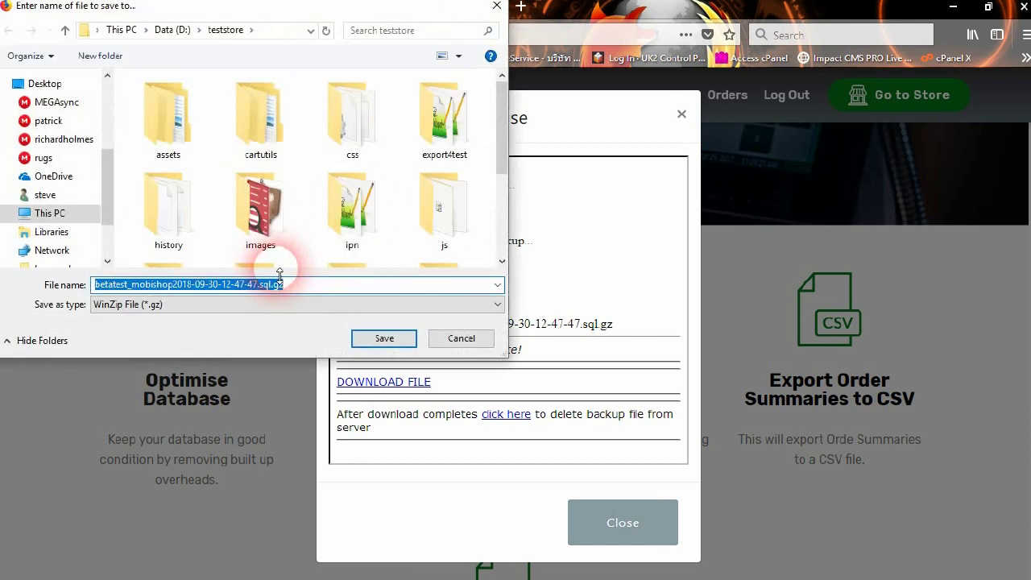
click(395, 341)
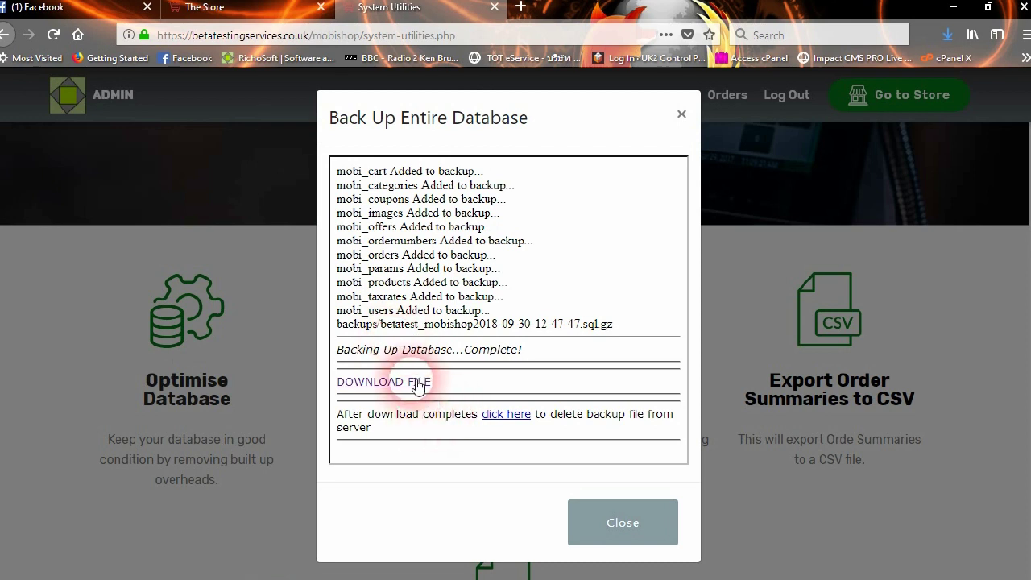
Step: Check the browser's downloads for the backup, delete the backup file from the server and close the backup dialog
click(949, 38)
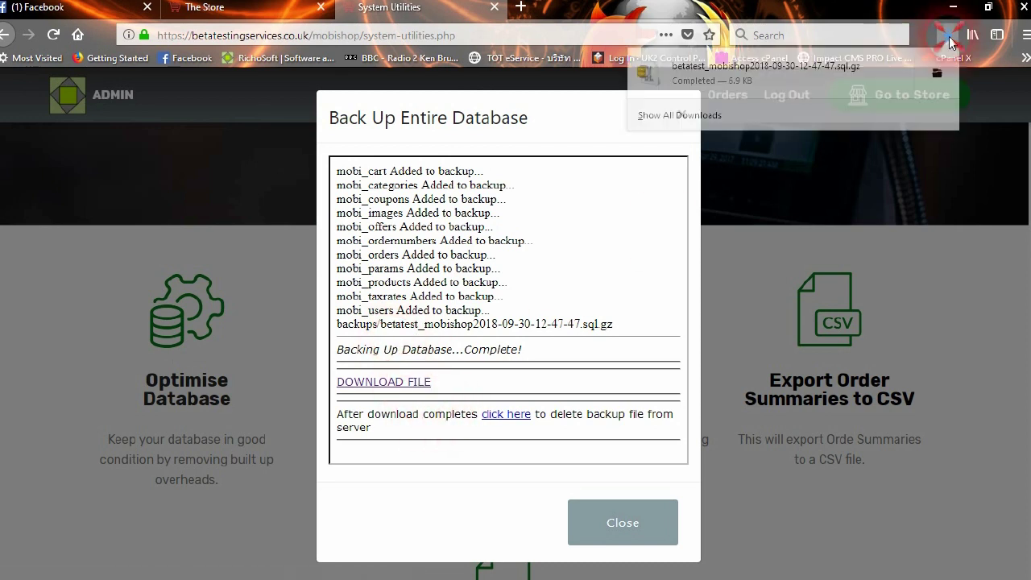
click(950, 34)
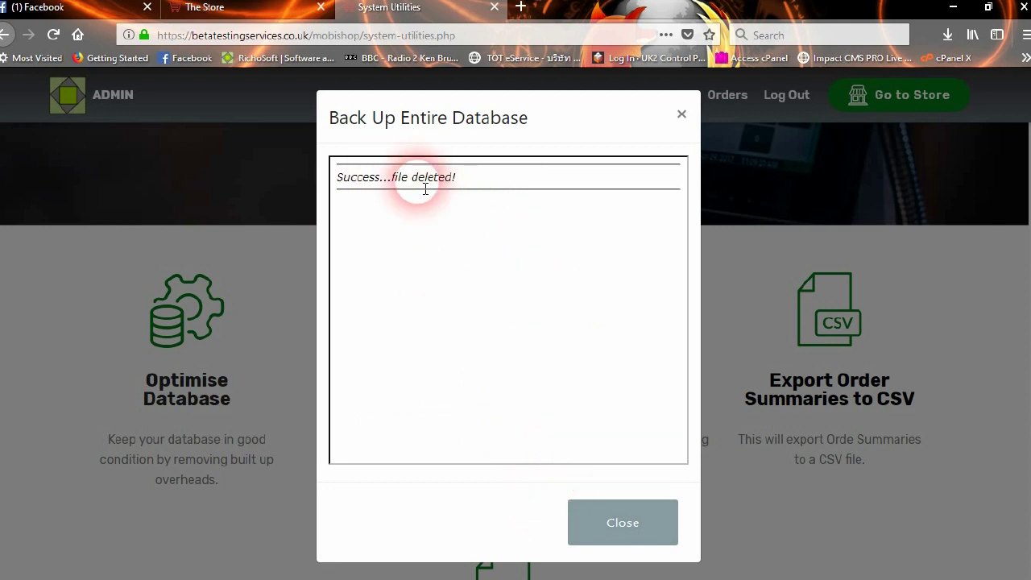
click(631, 525)
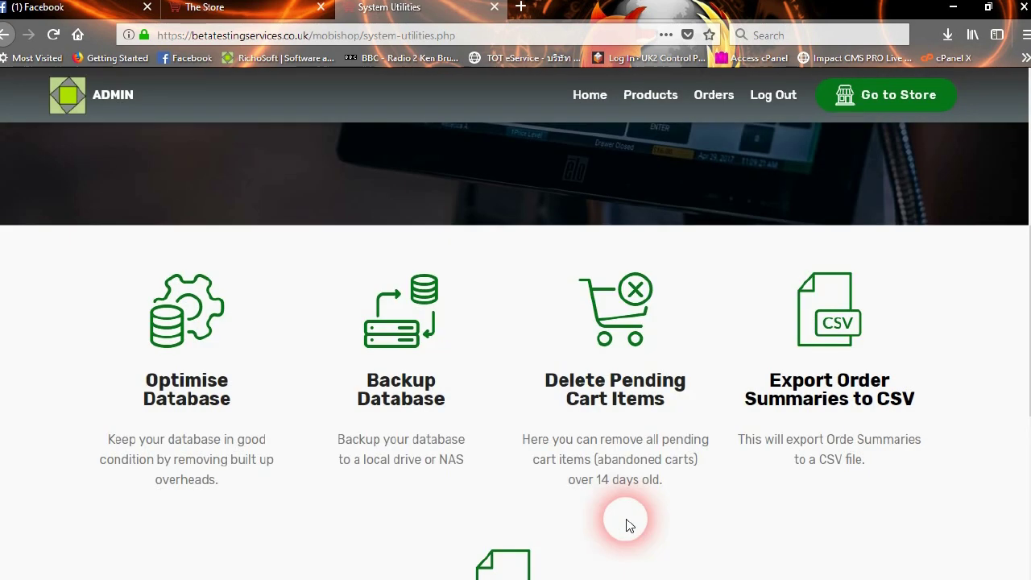
Step: Delete all pending cart items over 14 days old, confirming the removal and acknowledging the result
scroll(631, 422, down, 2)
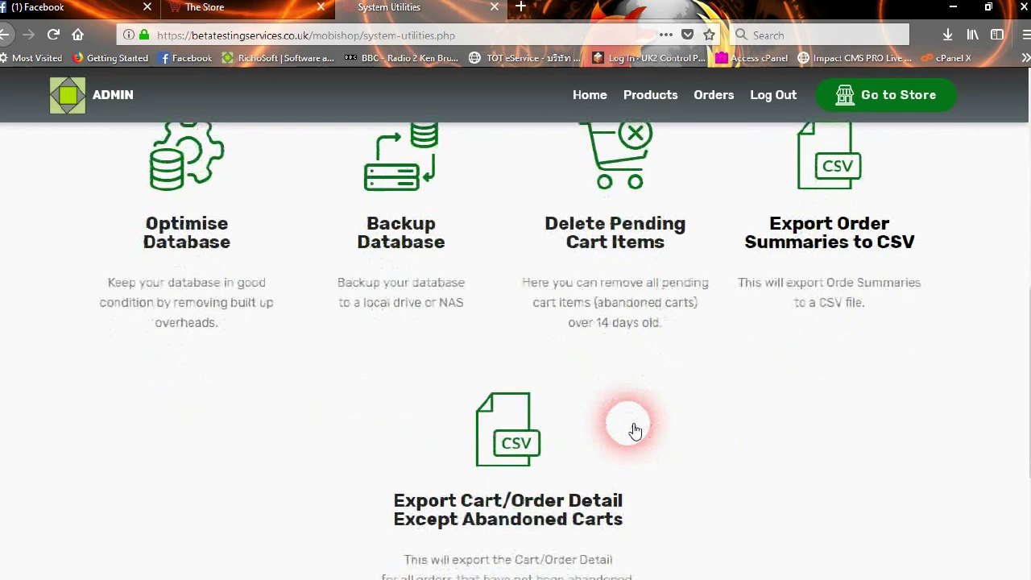
scroll(628, 426, up, 1)
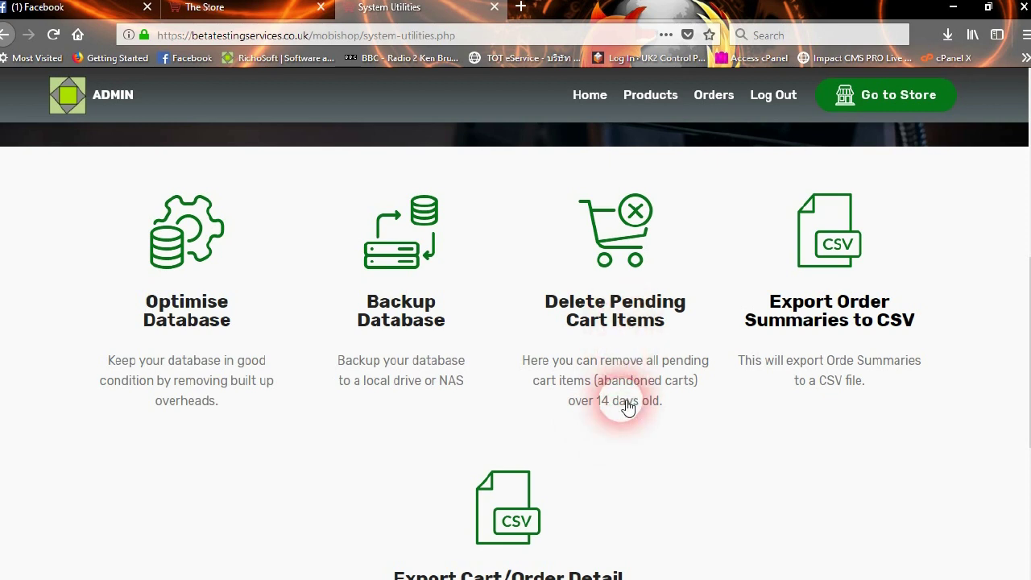
click(621, 326)
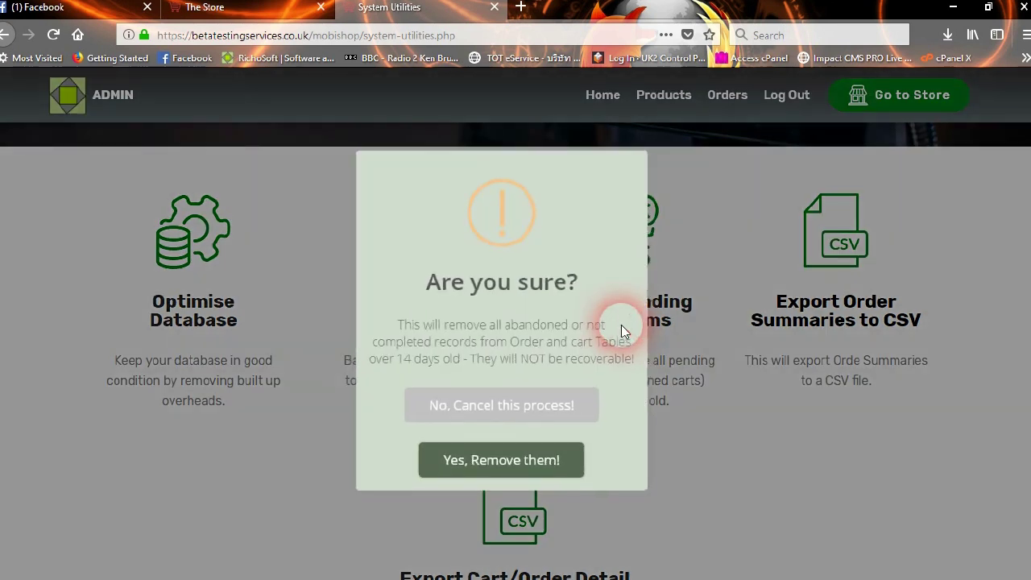
click(497, 470)
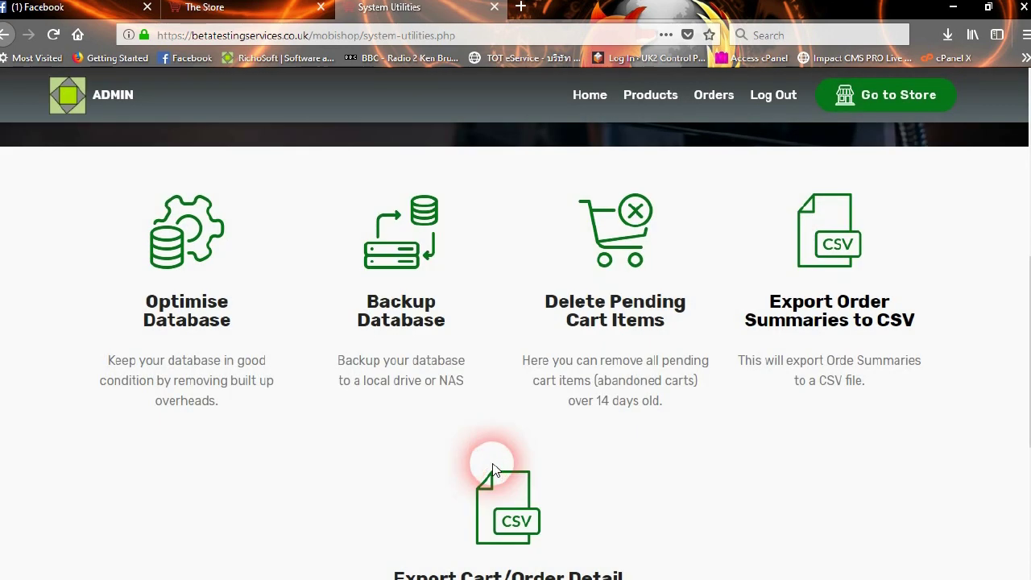
click(497, 424)
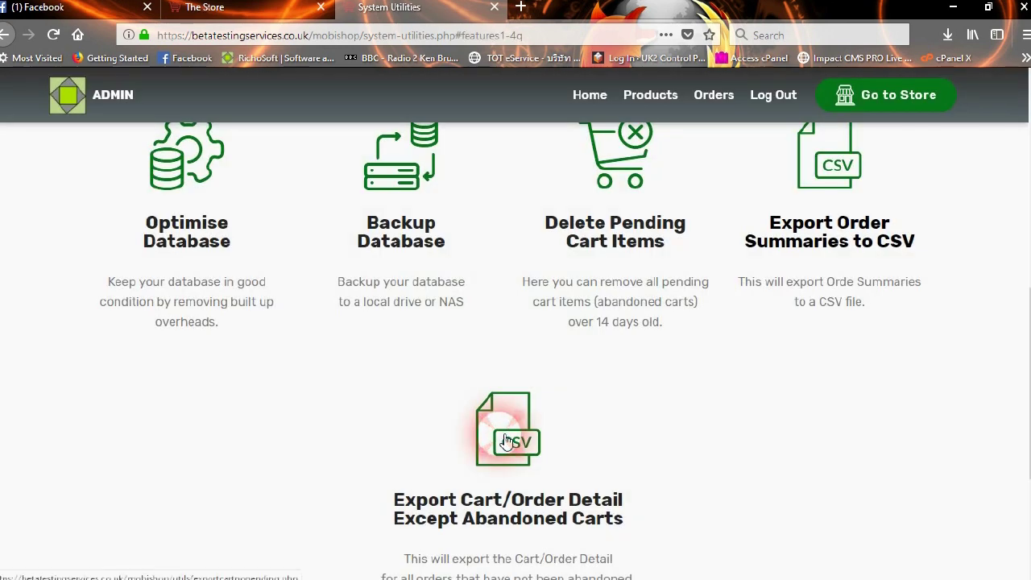
Step: Export the order summaries to CSV, open the file in Microsoft Excel, review its columns and close it
click(818, 248)
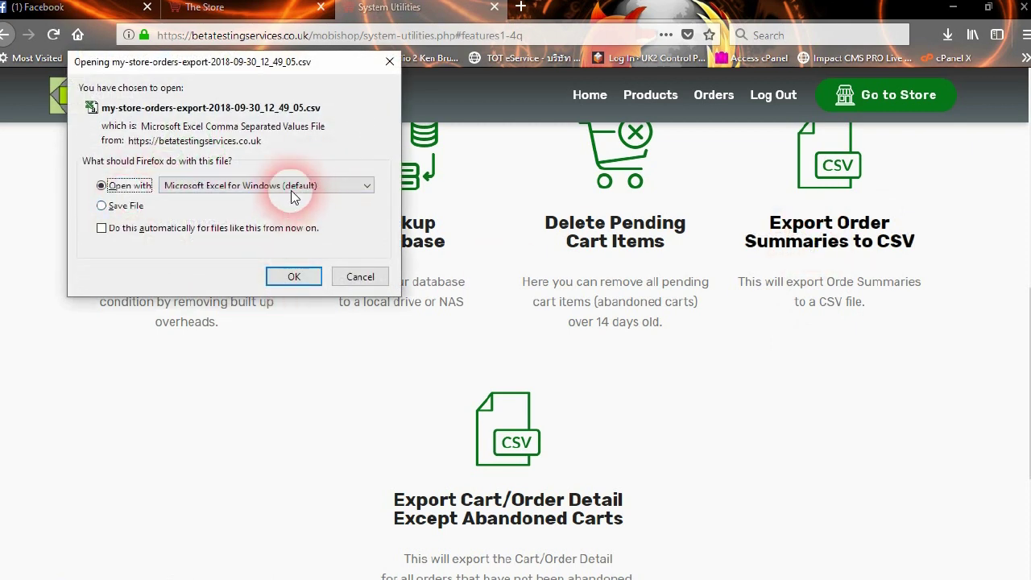
click(274, 276)
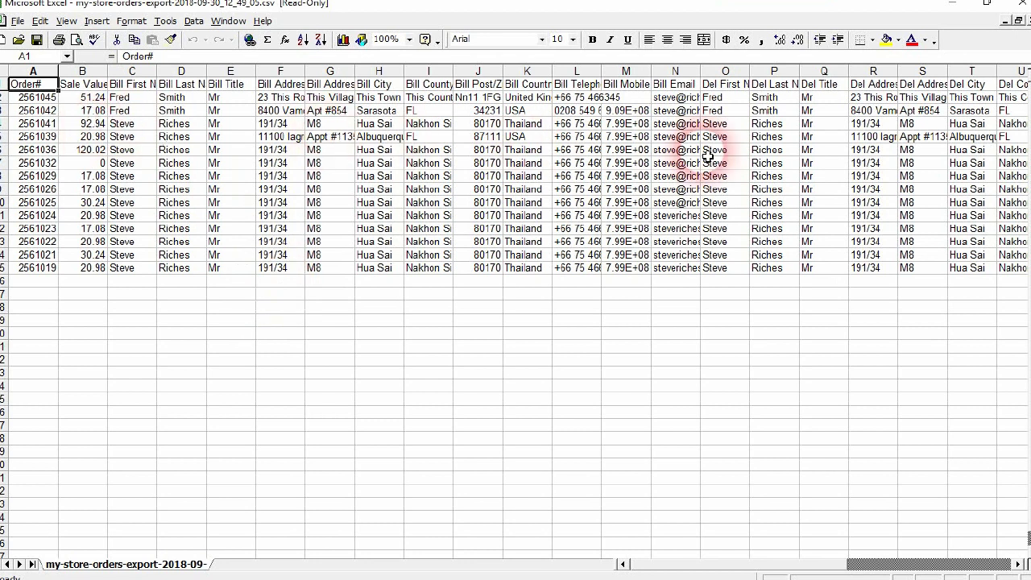
drag(714, 562, 876, 556)
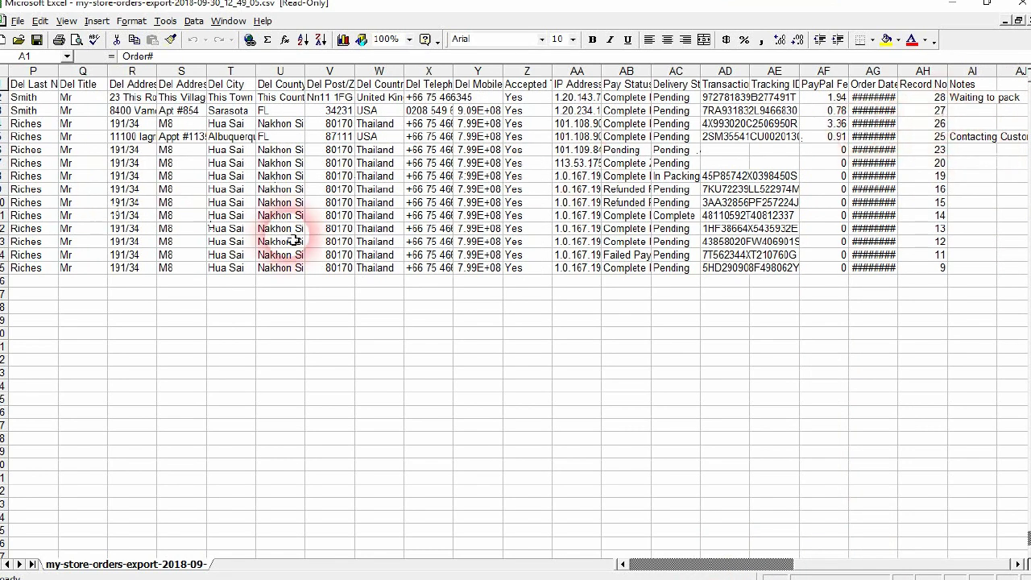
click(1016, 5)
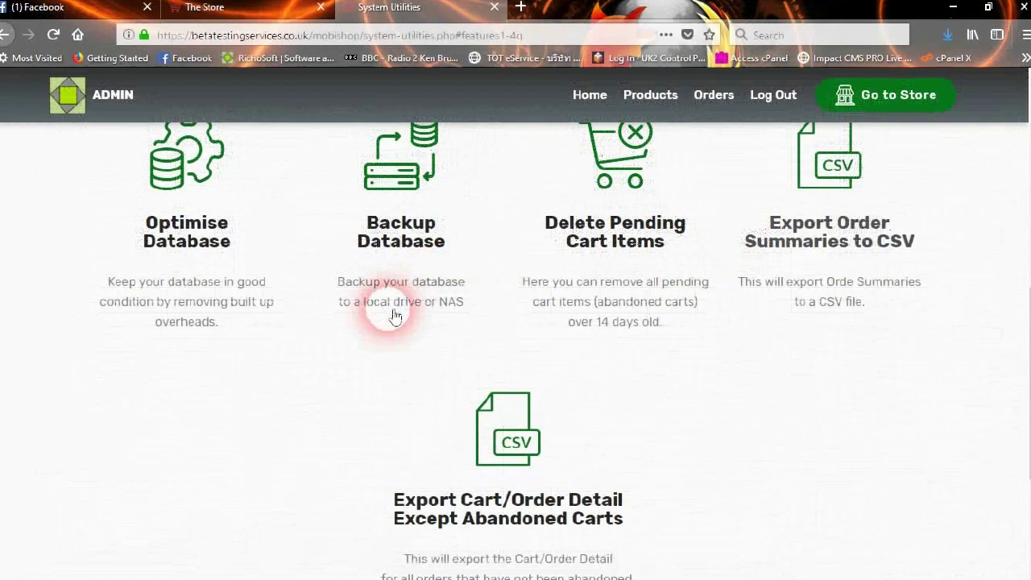
Step: Export the cart/order detail except abandoned carts to CSV, review the file's columns in Microsoft Excel and close it
scroll(578, 449, down, 3)
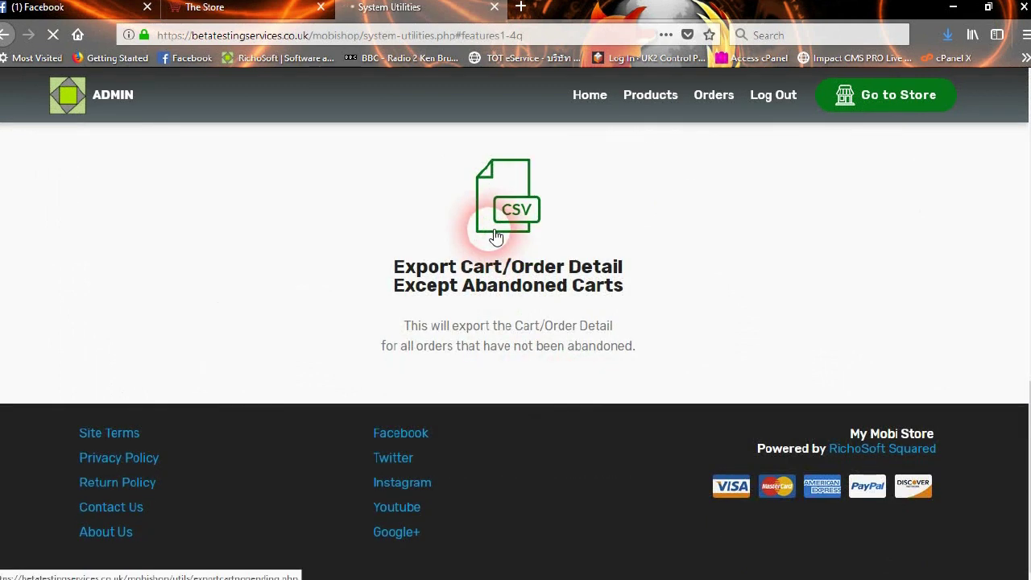
click(292, 276)
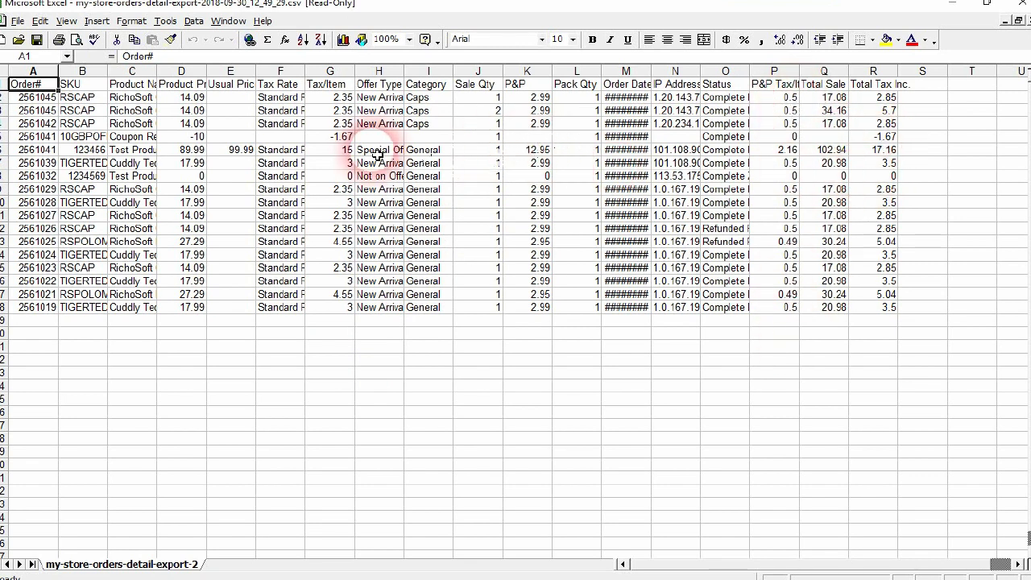
click(379, 372)
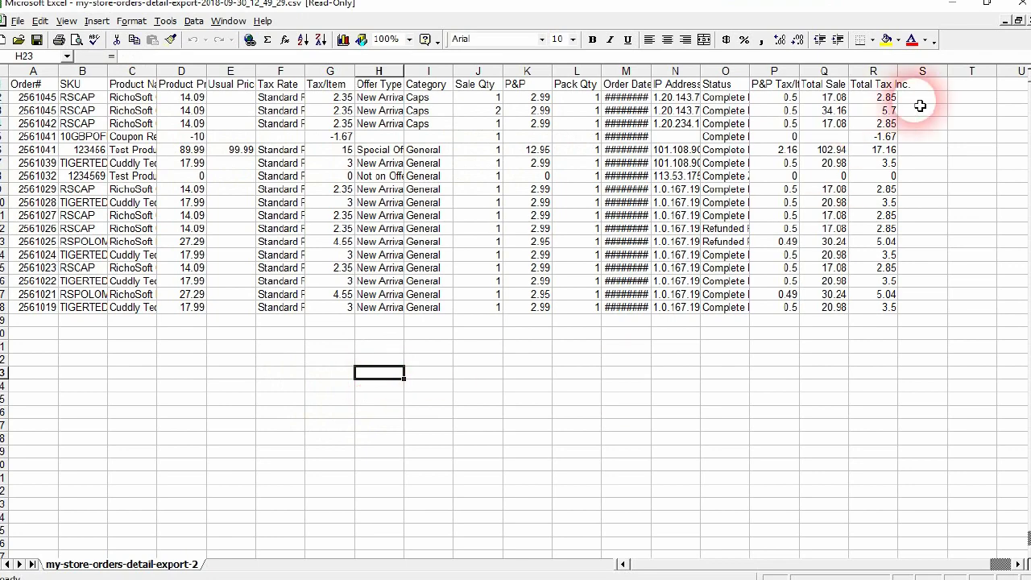
click(1020, 4)
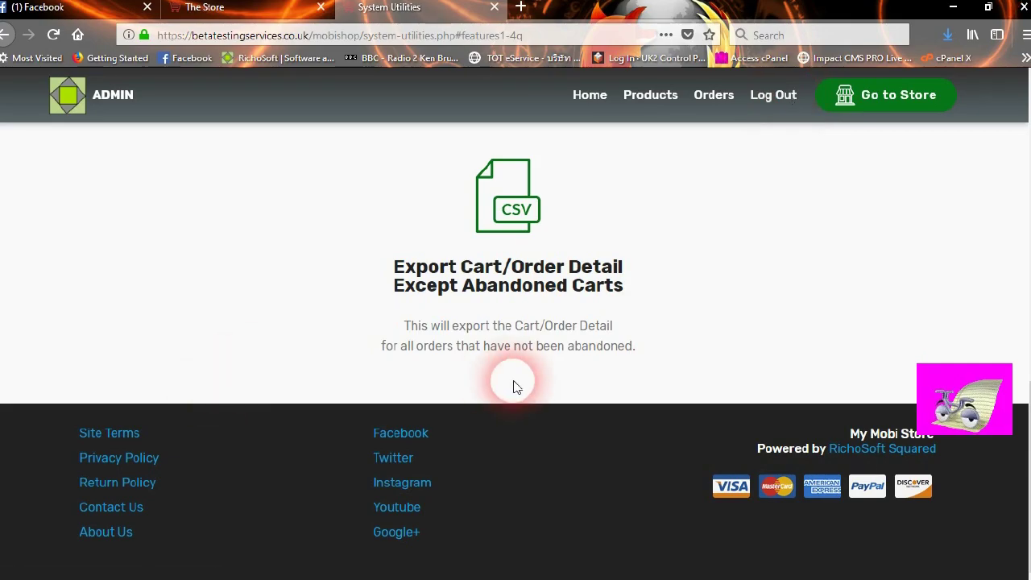
Step: Return from System Utilities to the main Admin Page and switch to the open storefront page
scroll(516, 382, up, 10)
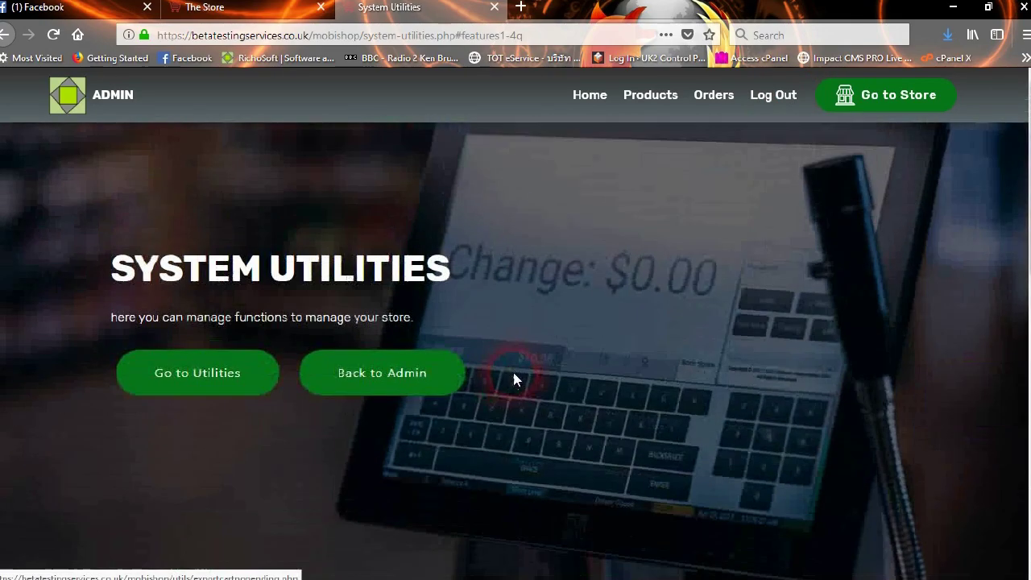
click(398, 391)
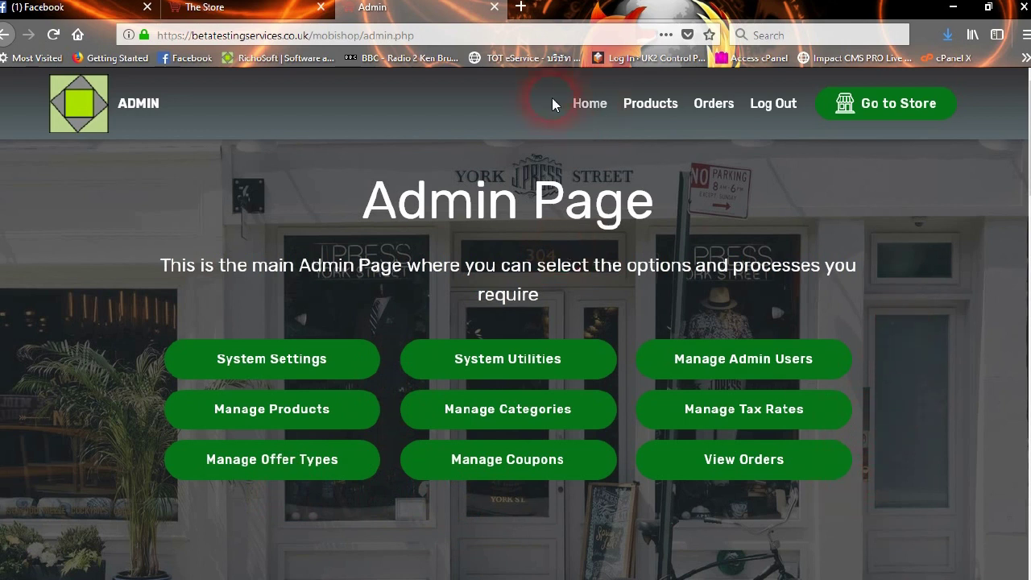
click(225, 5)
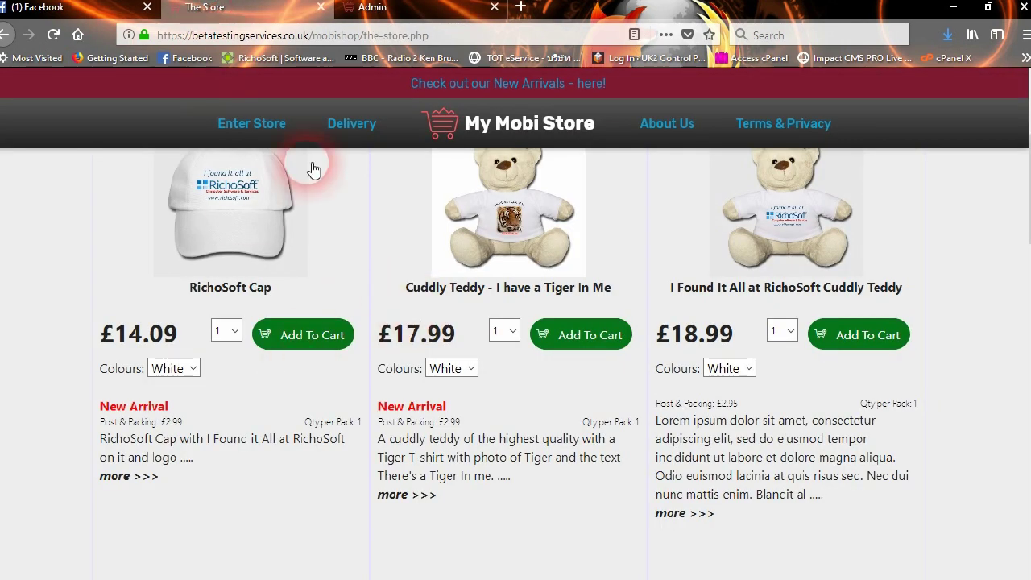
Step: Open the store's About Us page and examine its text, location map, and address and contact details
scroll(351, 233, up, 5)
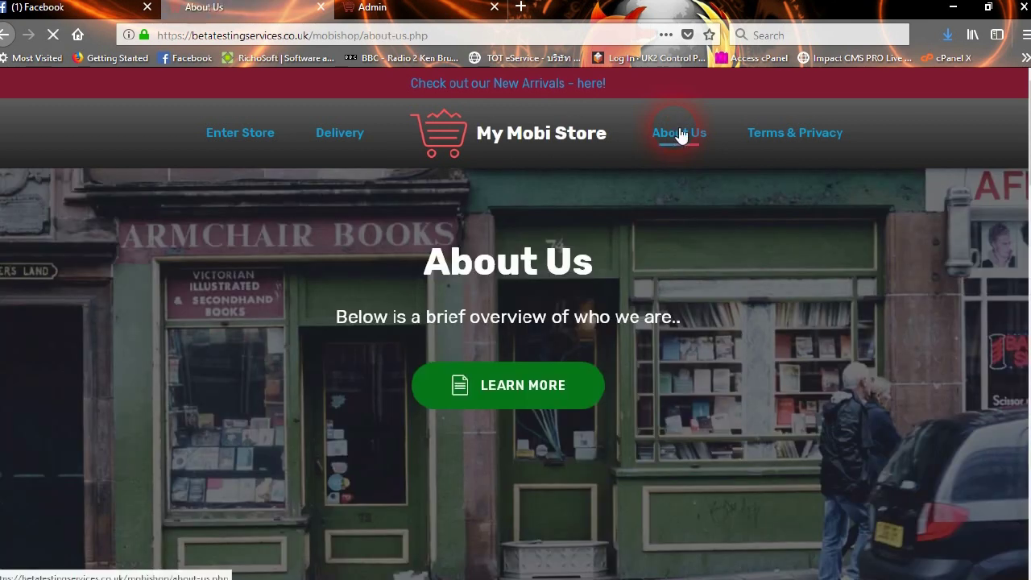
scroll(505, 317, down, 5)
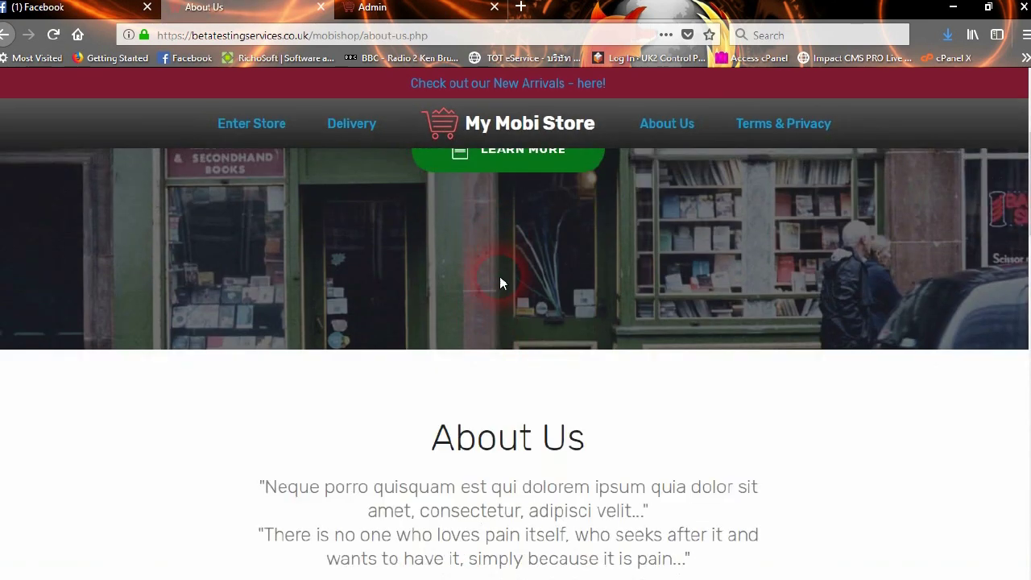
scroll(502, 281, down, 2)
scroll(516, 410, down, 10)
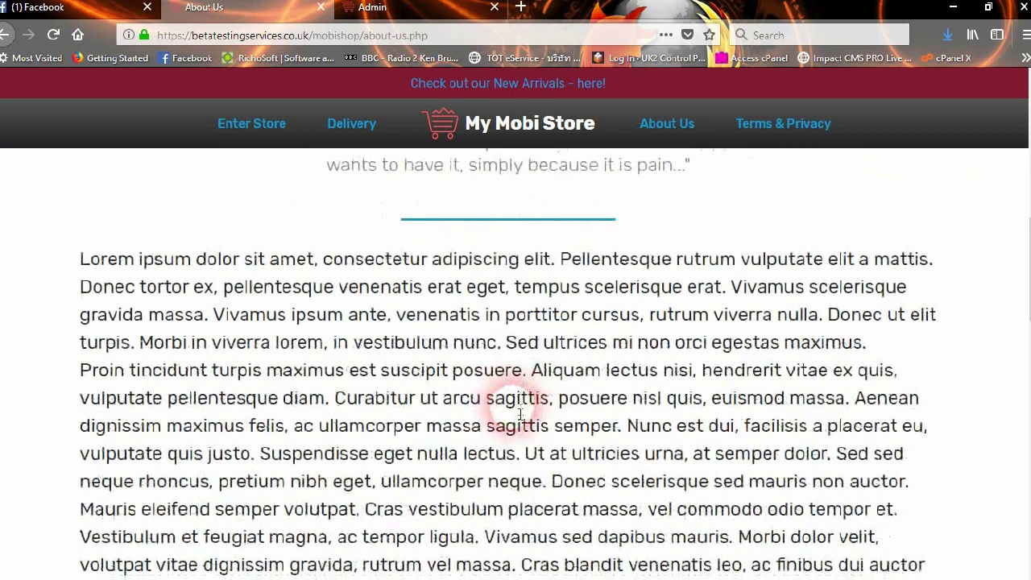
scroll(516, 409, down, 3)
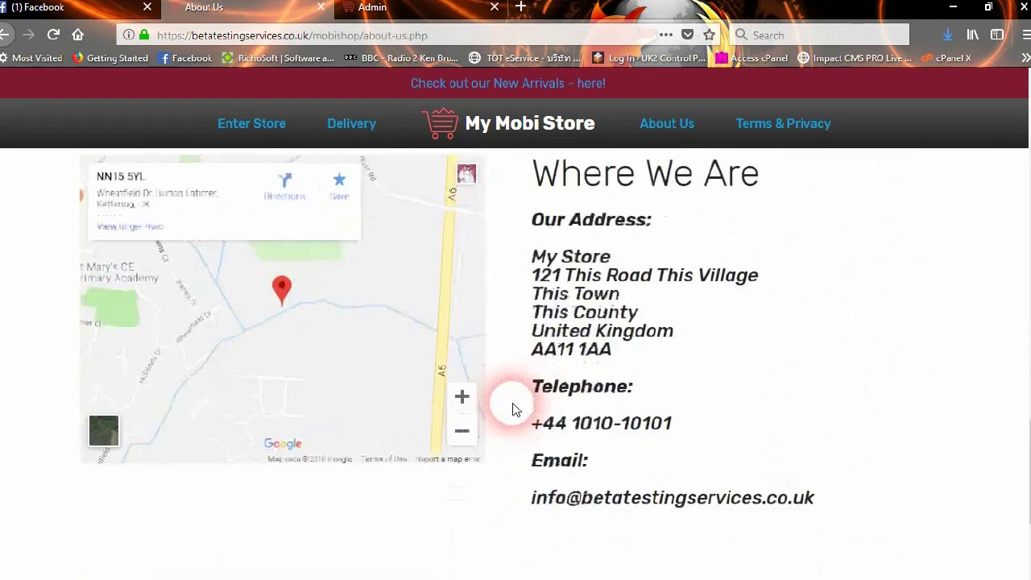
drag(531, 253, 617, 340)
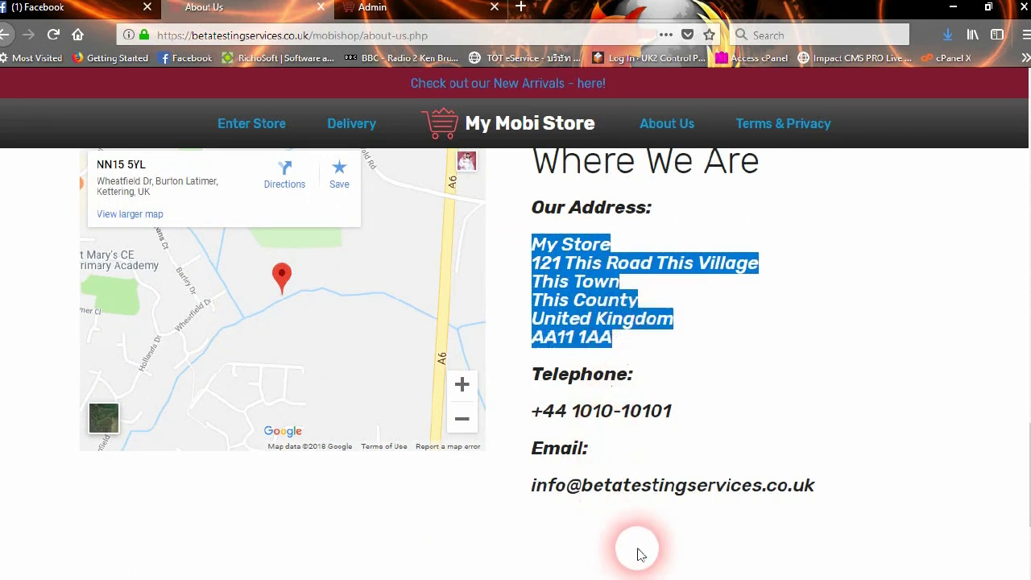
click(677, 403)
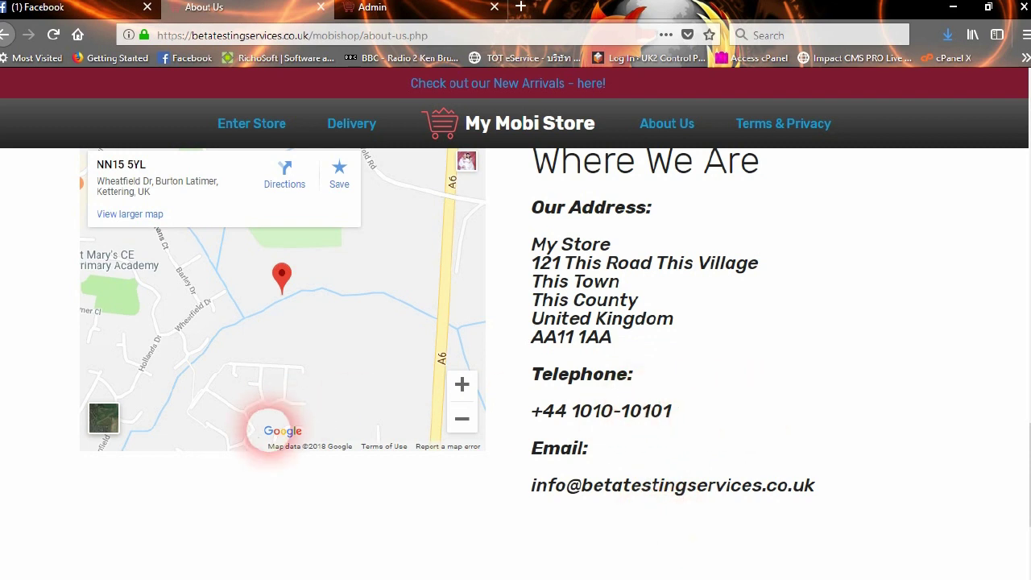
scroll(270, 428, up, 4)
scroll(273, 446, down, 3)
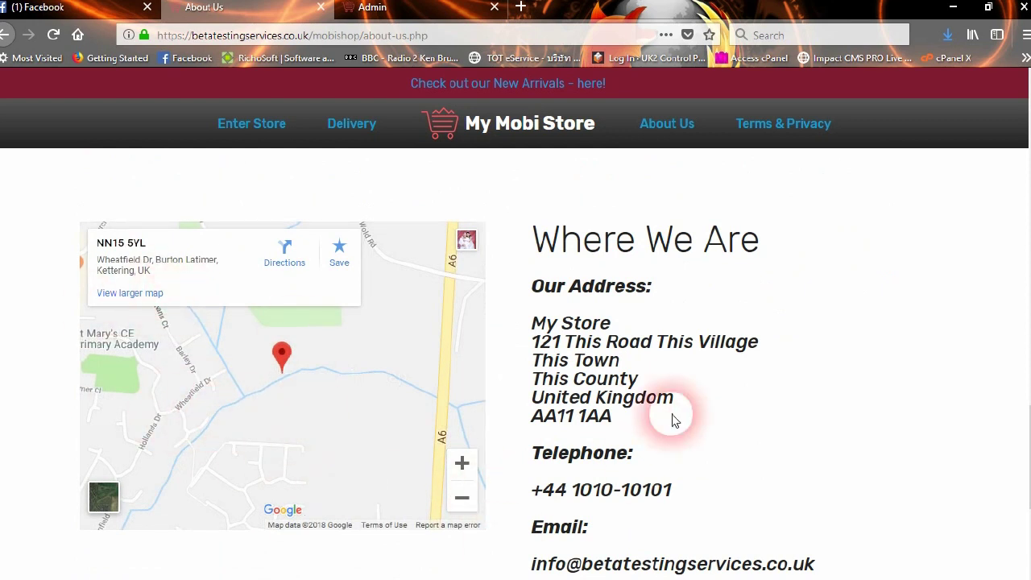
Step: Open the Terms & Conditions page and check where the store name My Store appears in the welcome text and disclaimer
scroll(612, 379, up, 10)
click(788, 129)
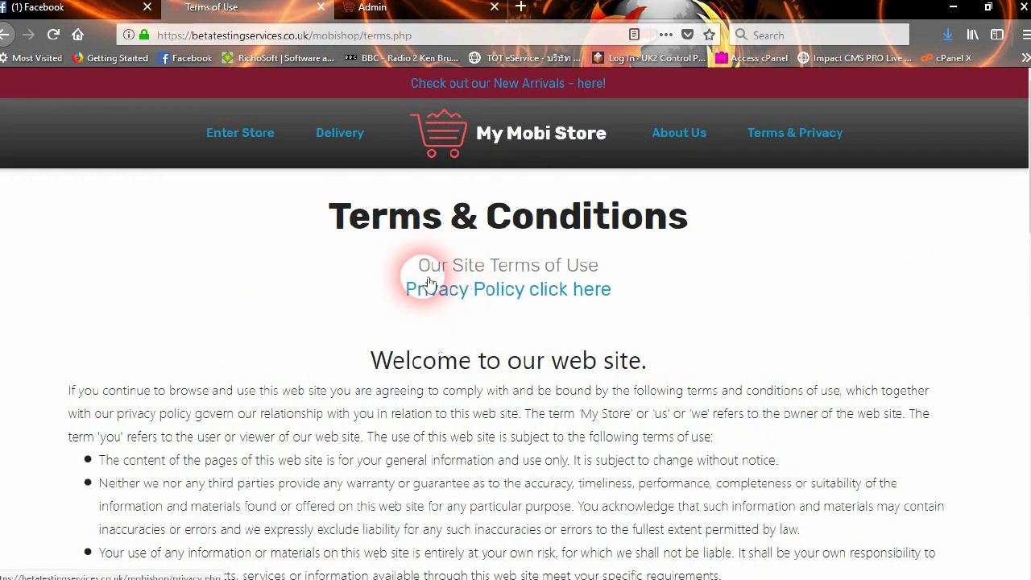
scroll(391, 403, down, 3)
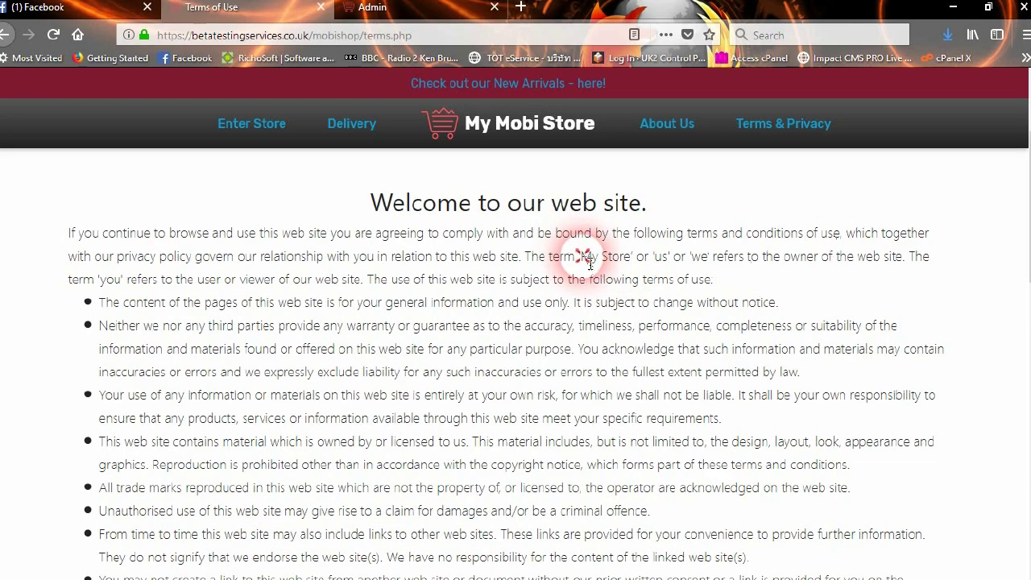
drag(581, 258, 633, 258)
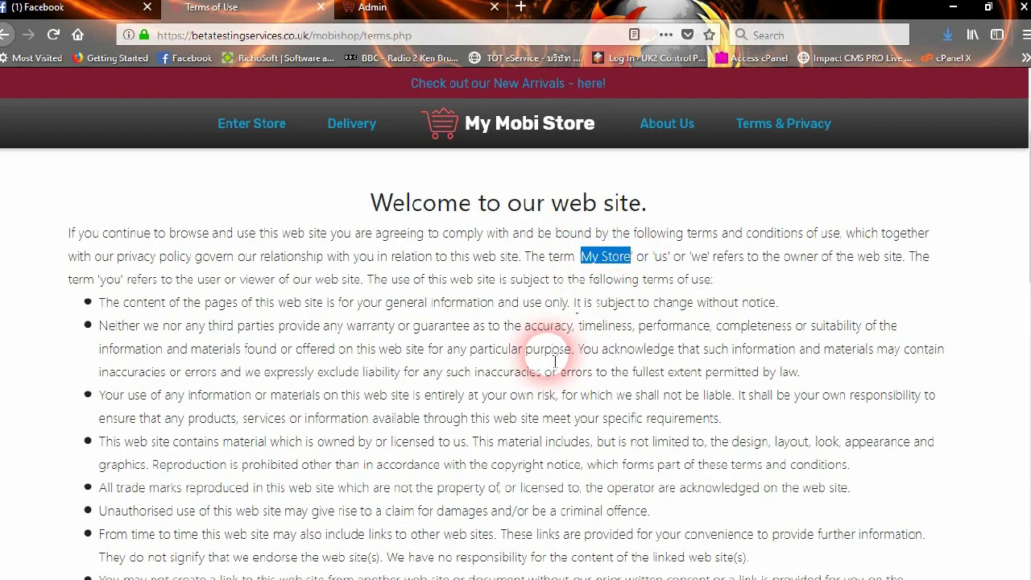
scroll(555, 361, down, 10)
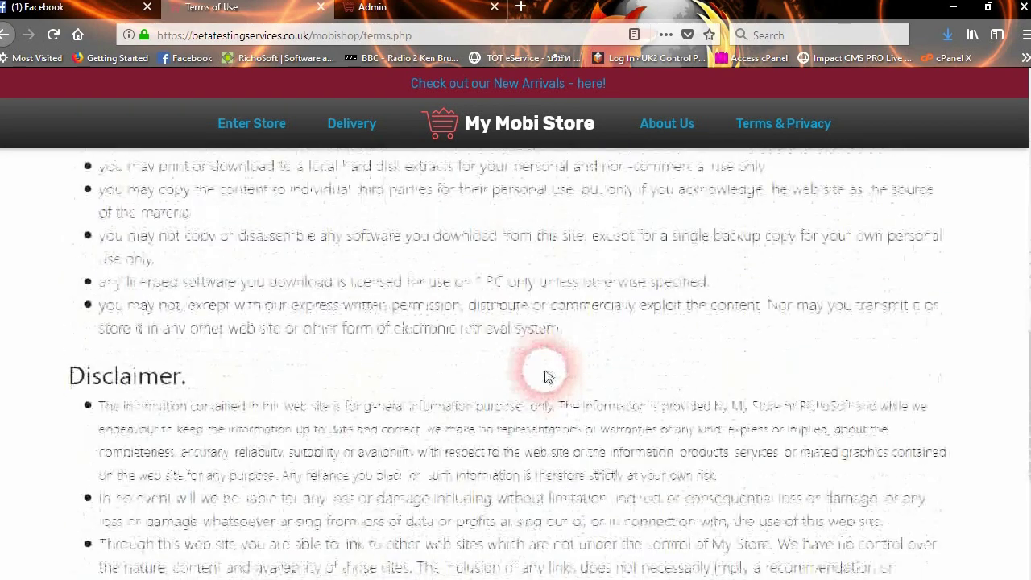
scroll(544, 376, down, 5)
drag(600, 332, 649, 332)
drag(712, 262, 733, 274)
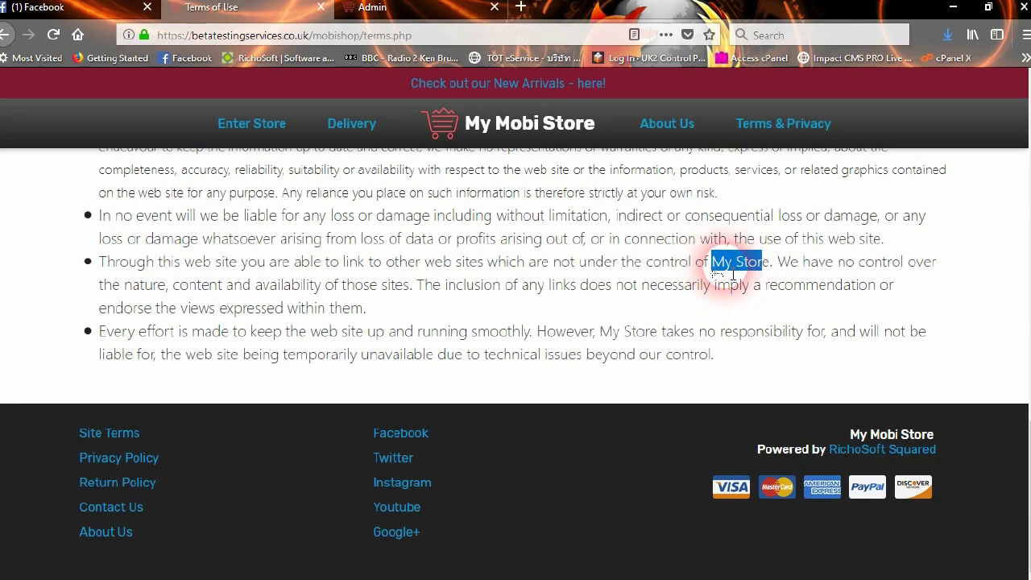
Step: Open the Privacy Policy from the terms page and examine its introduction and the controller's name and address section
scroll(488, 271, up, 6)
scroll(397, 335, up, 10)
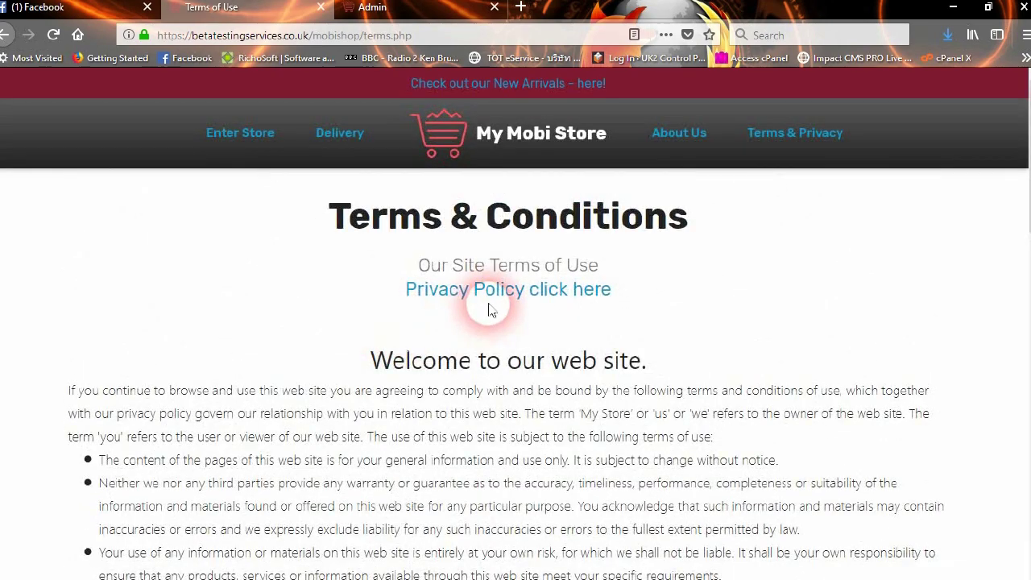
click(497, 300)
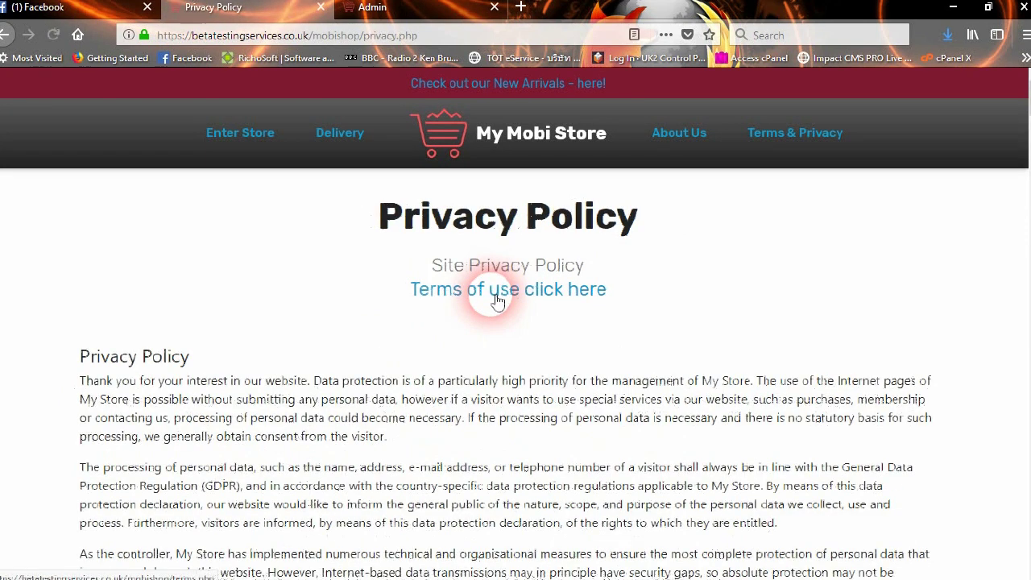
scroll(308, 342, down, 3)
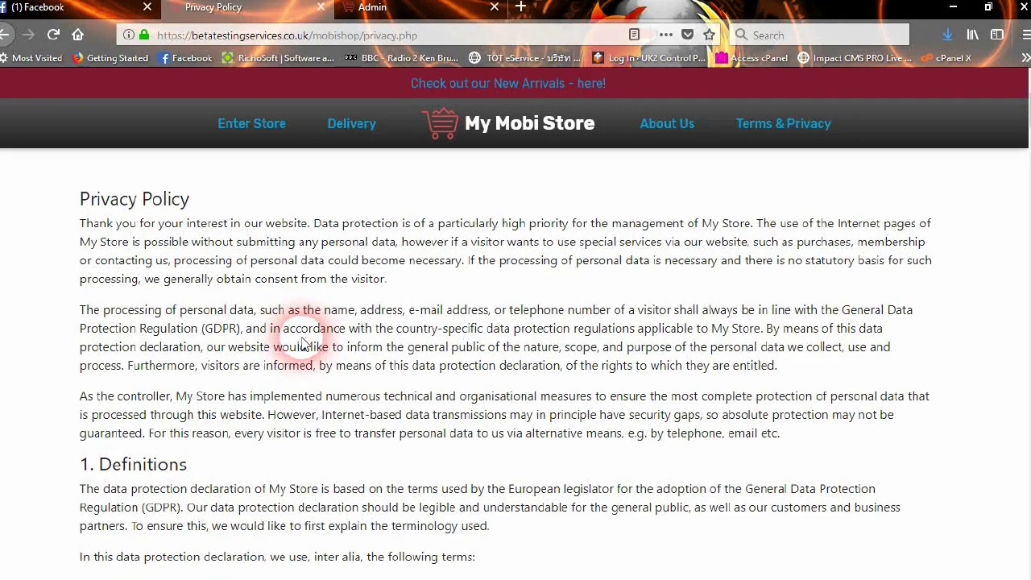
scroll(304, 343, down, 6)
scroll(304, 342, down, 7)
scroll(305, 345, down, 10)
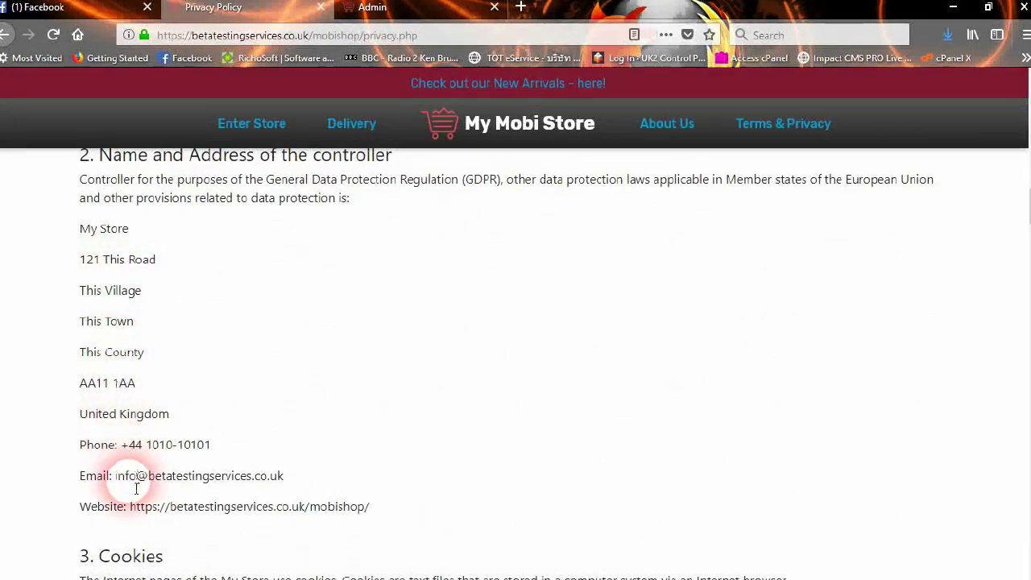
Step: Look through the remaining Privacy Policy sections, from cookies and data collection to visitor rights and automated decision-making
scroll(262, 357, down, 6)
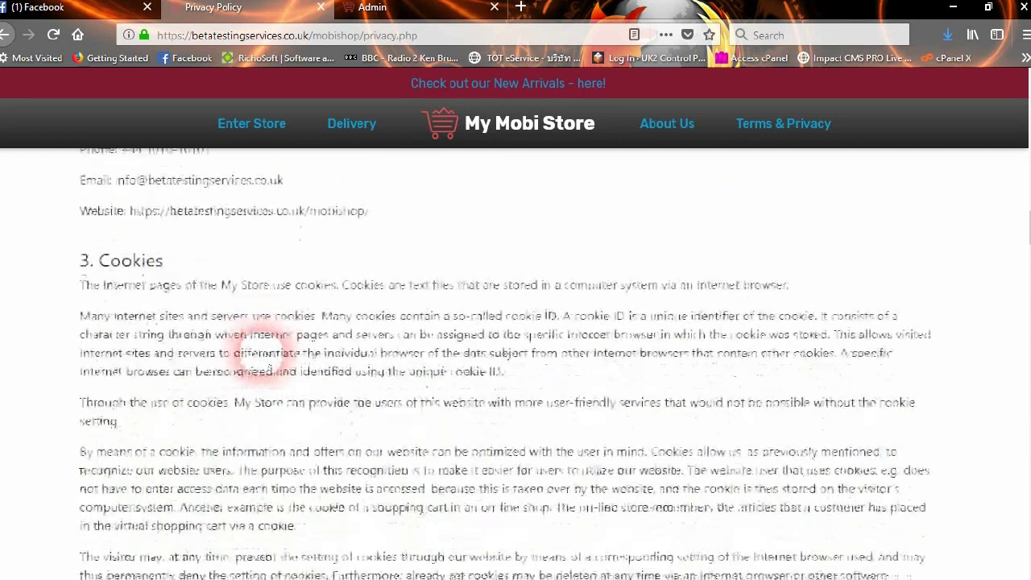
scroll(269, 362, down, 3)
scroll(269, 359, down, 10)
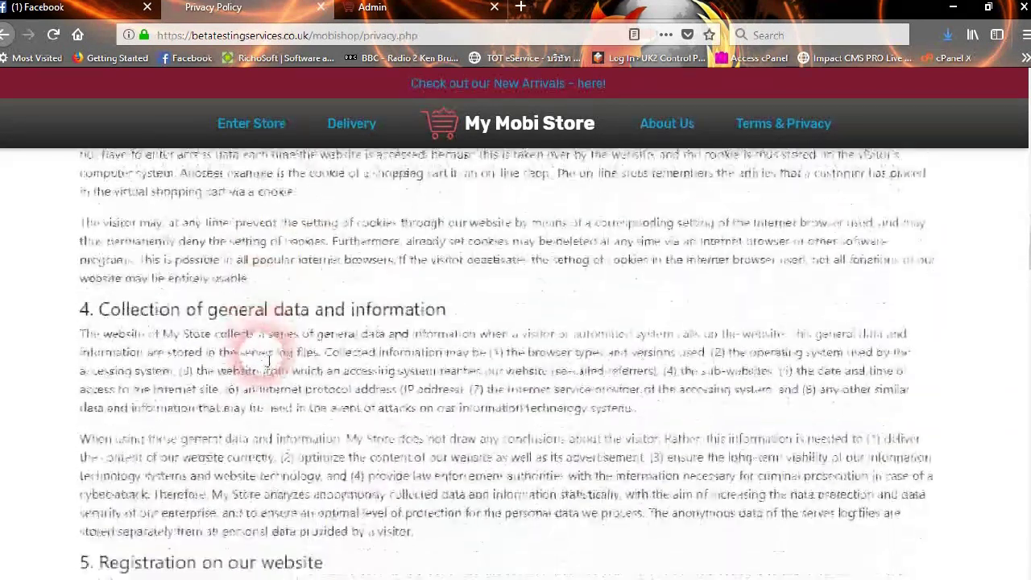
scroll(269, 361, down, 20)
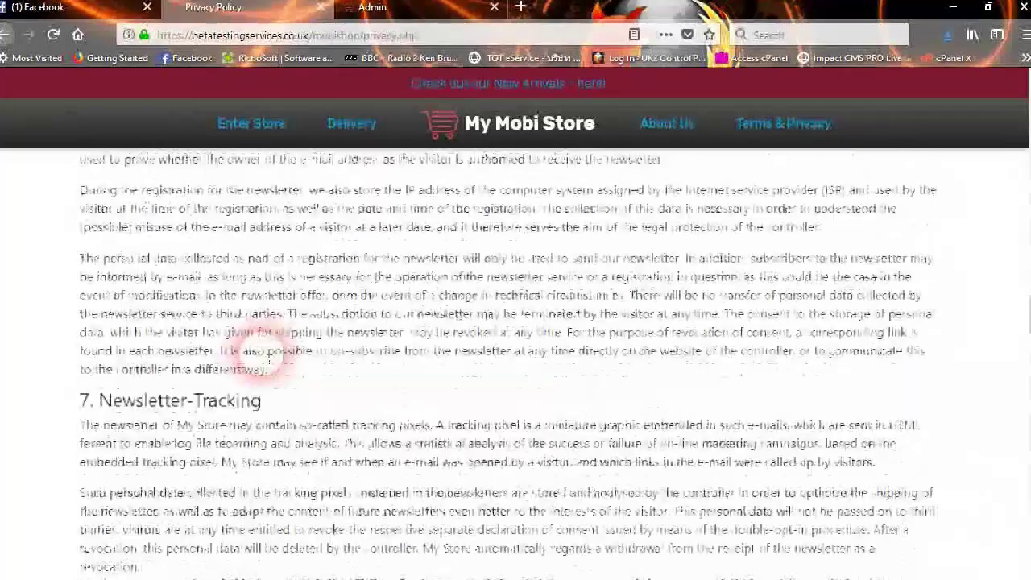
scroll(265, 361, down, 20)
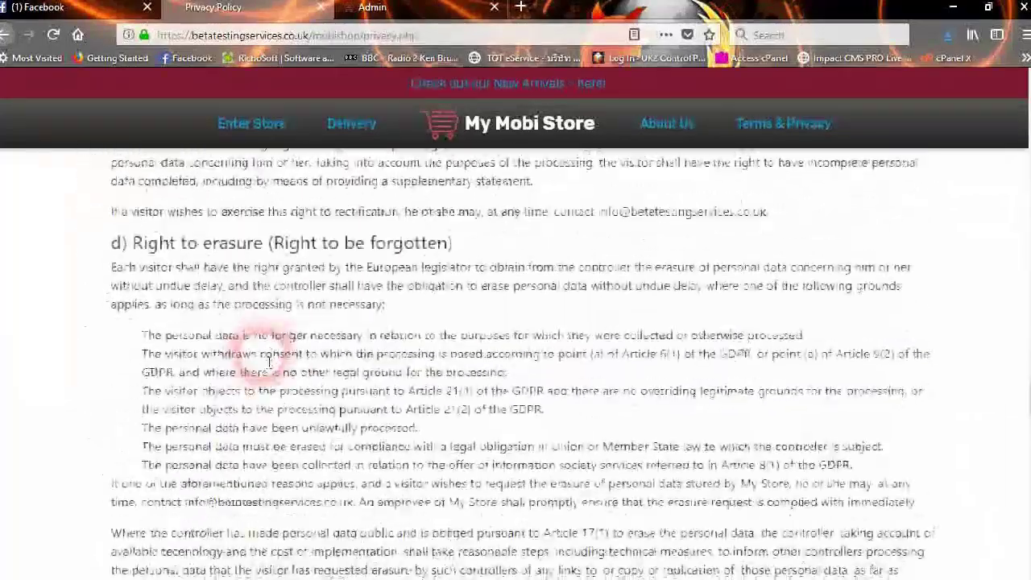
scroll(266, 358, down, 15)
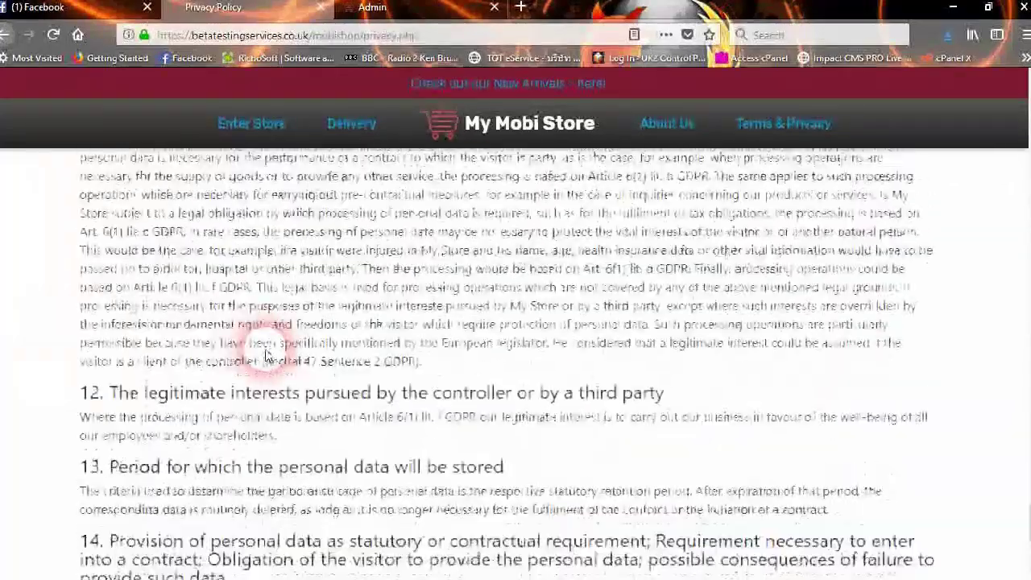
scroll(269, 356, up, 20)
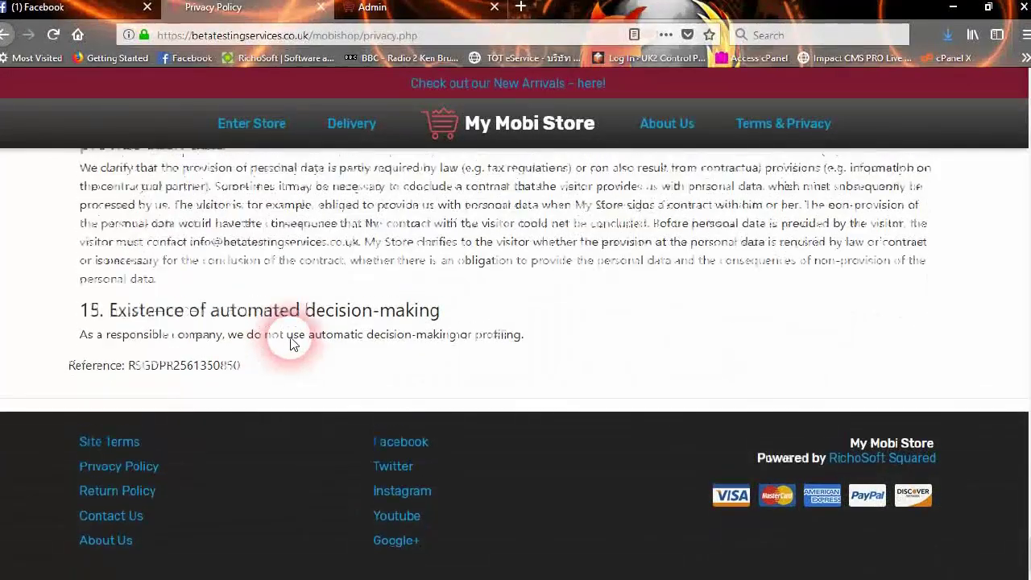
scroll(298, 338, up, 5)
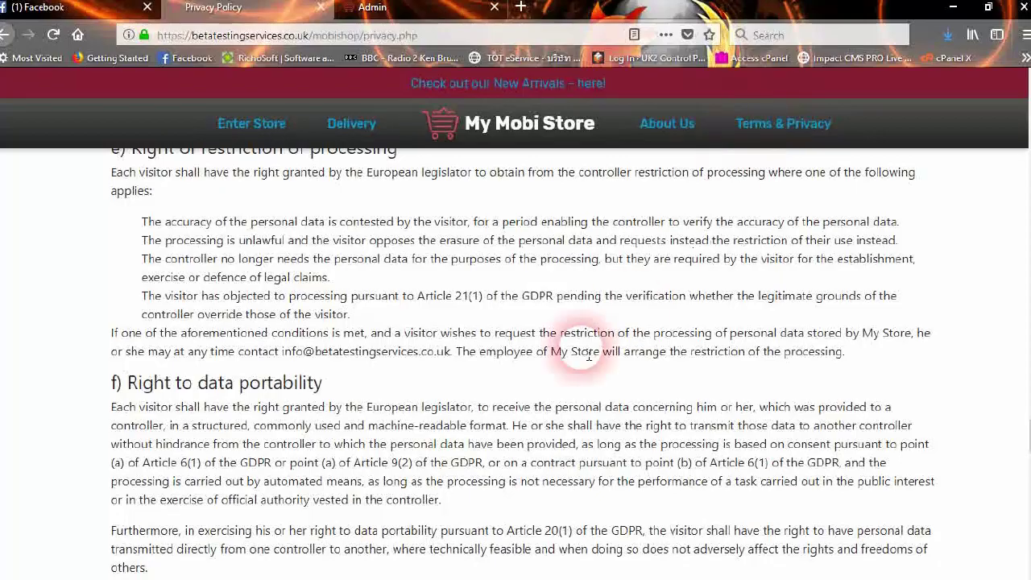
scroll(207, 531, down, 5)
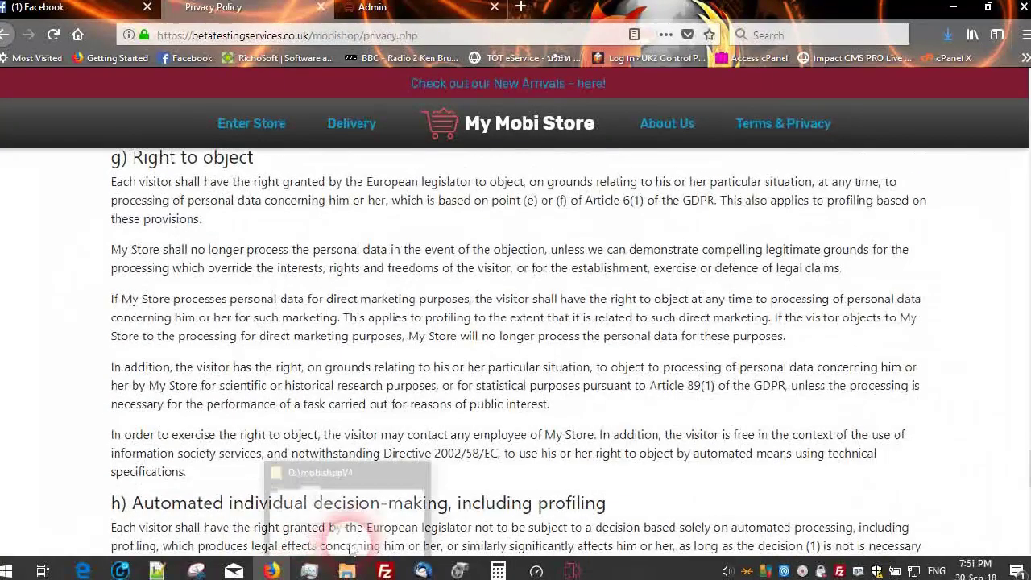
Step: Open the Contact Us page from the site footer and examine the contact form's fields, terms acceptance and reCAPTCHA
scroll(472, 422, down, 18)
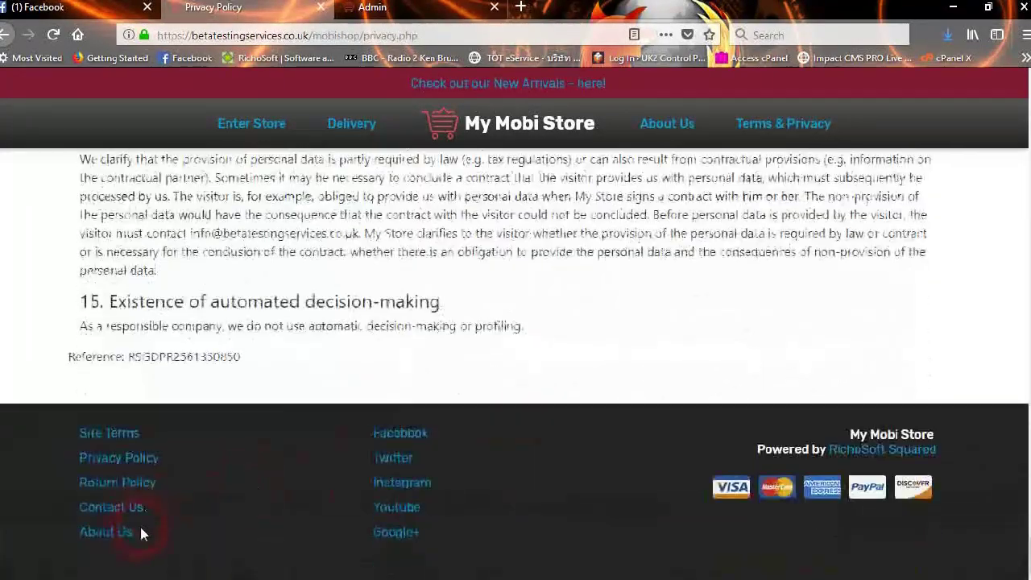
click(113, 509)
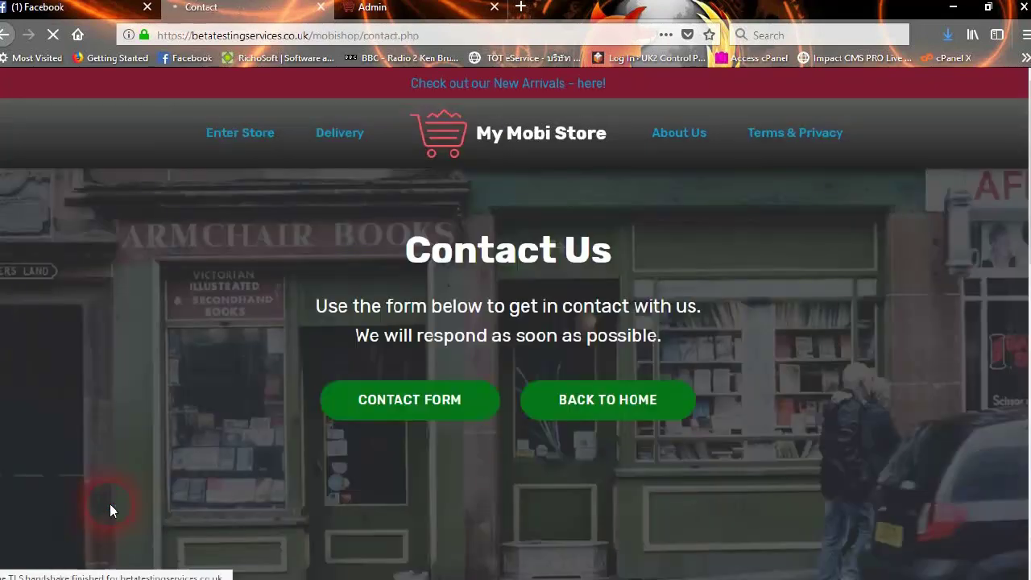
click(440, 412)
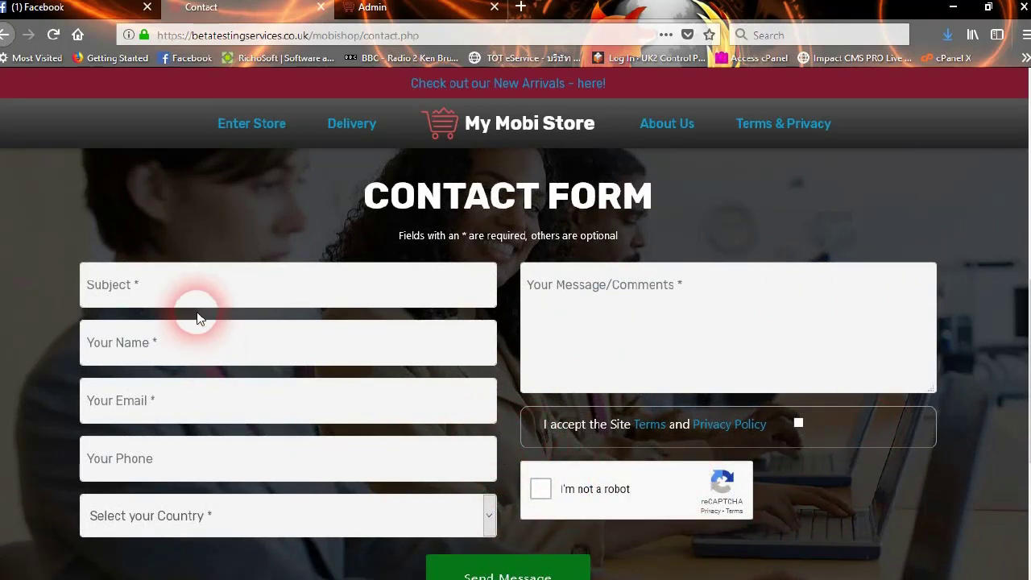
scroll(665, 379, down, 2)
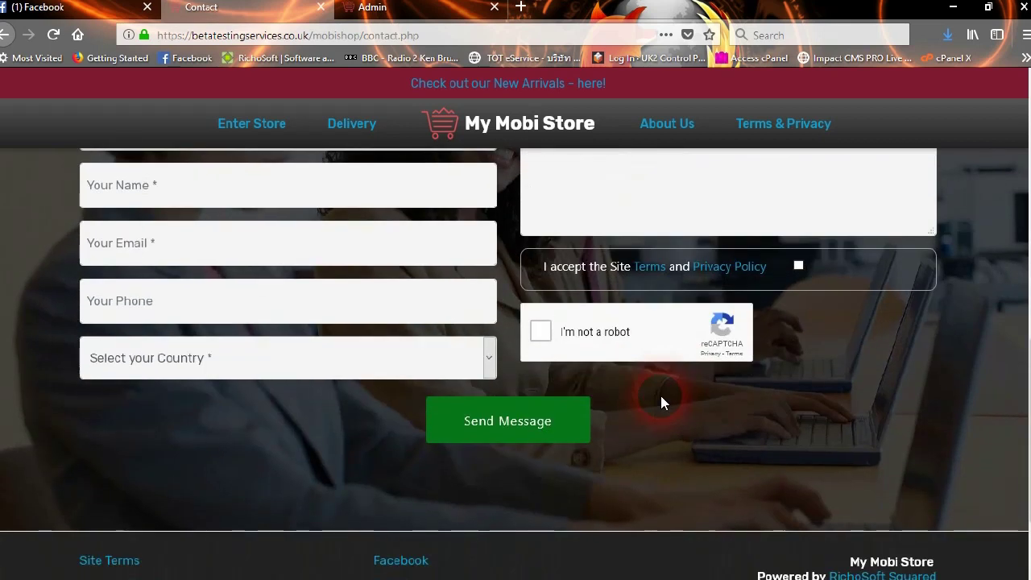
Step: Return to the store's home page from the Contact Us page and look over its content
scroll(660, 395, up, 4)
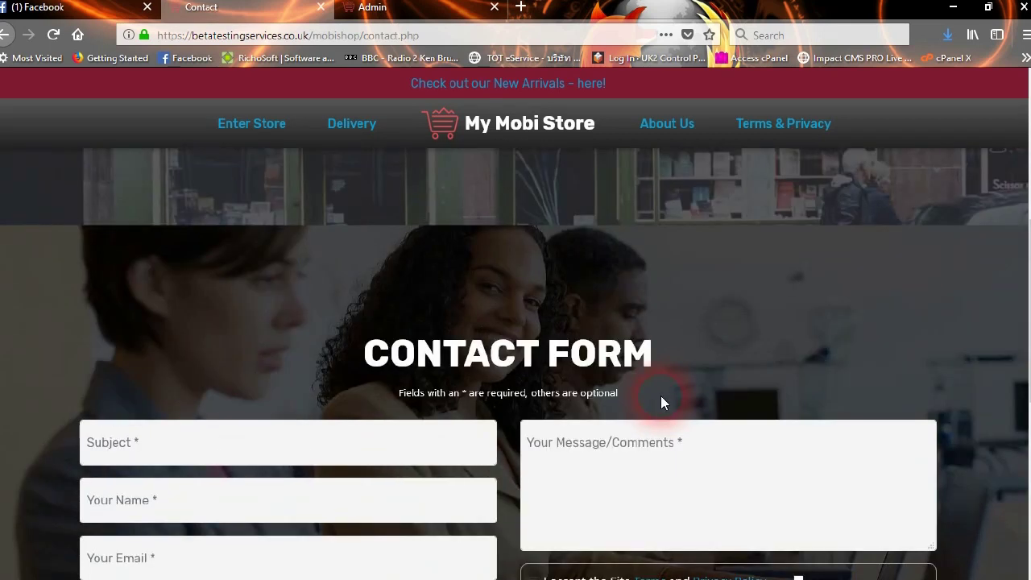
scroll(661, 395, down, 3)
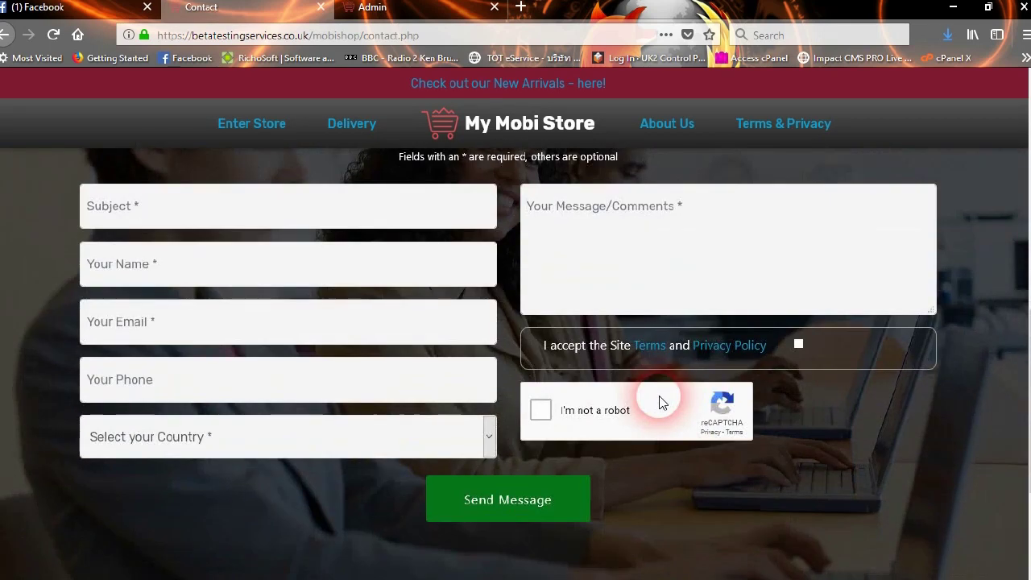
scroll(659, 403, up, 8)
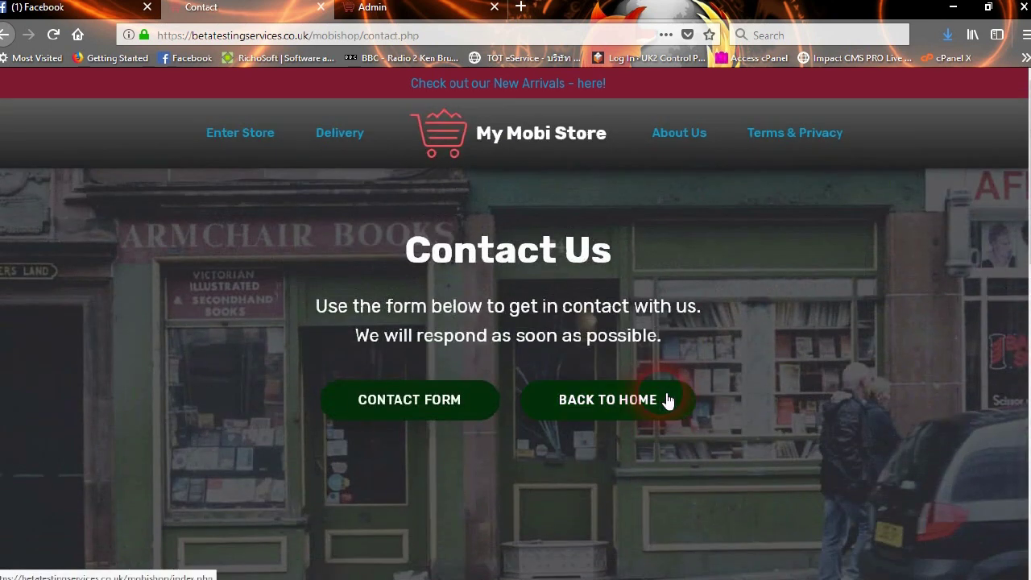
click(642, 411)
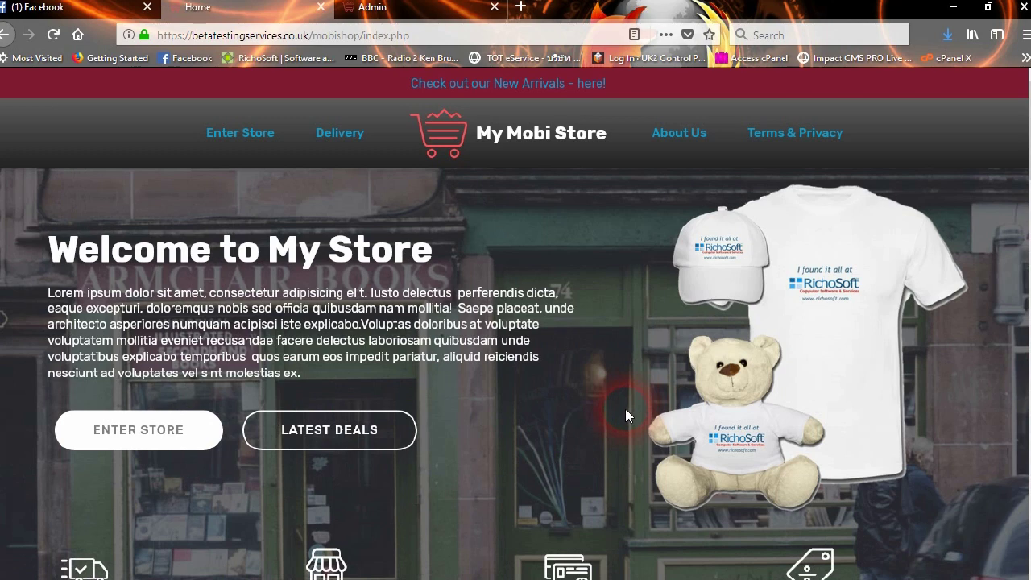
scroll(612, 419, down, 5)
scroll(582, 431, down, 3)
scroll(580, 427, up, 8)
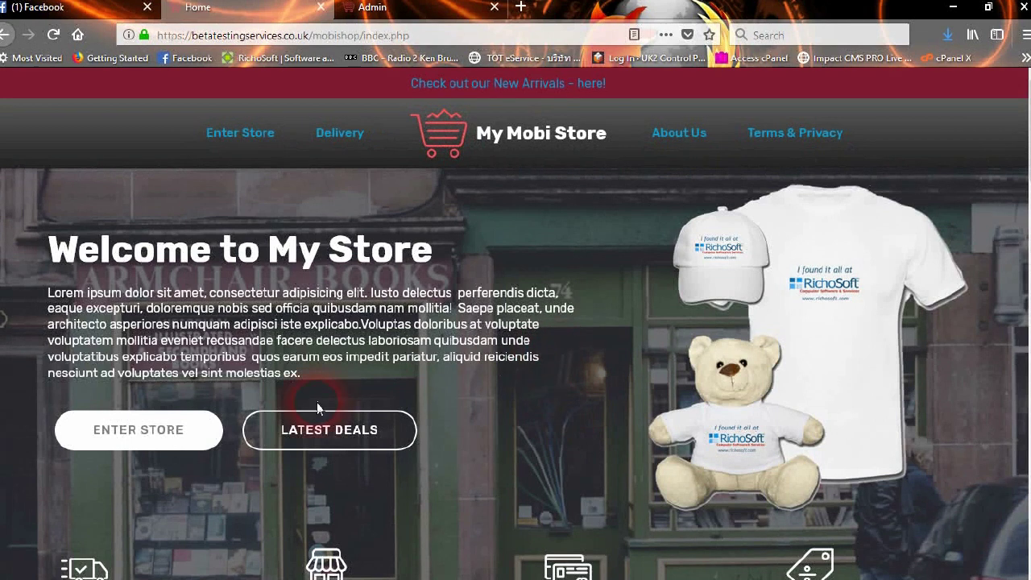
Step: Switch to Mobirise and look over the store's Home page in the editor
mouse_move(554, 566)
click(528, 506)
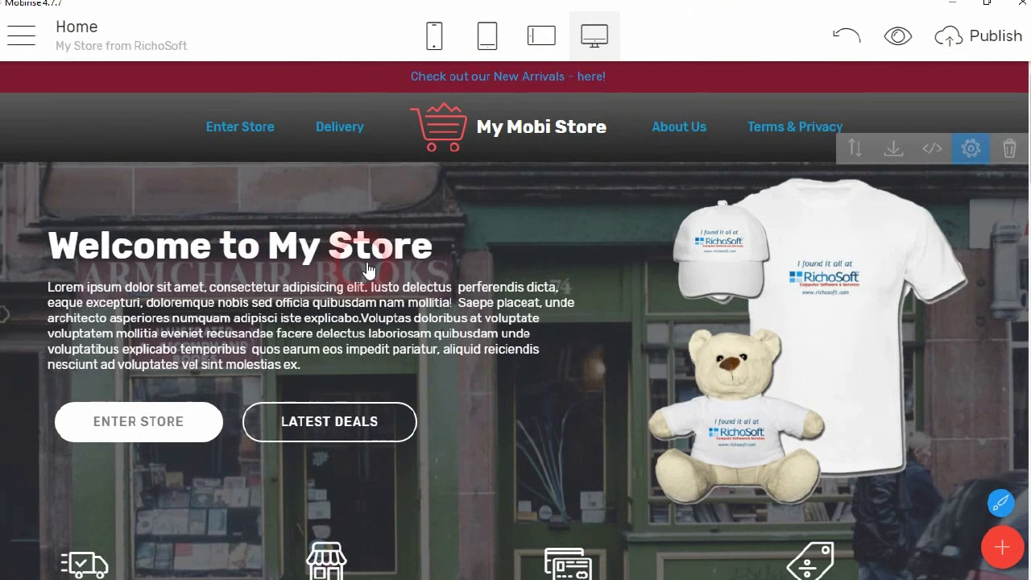
scroll(367, 270, down, 3)
scroll(486, 368, up, 3)
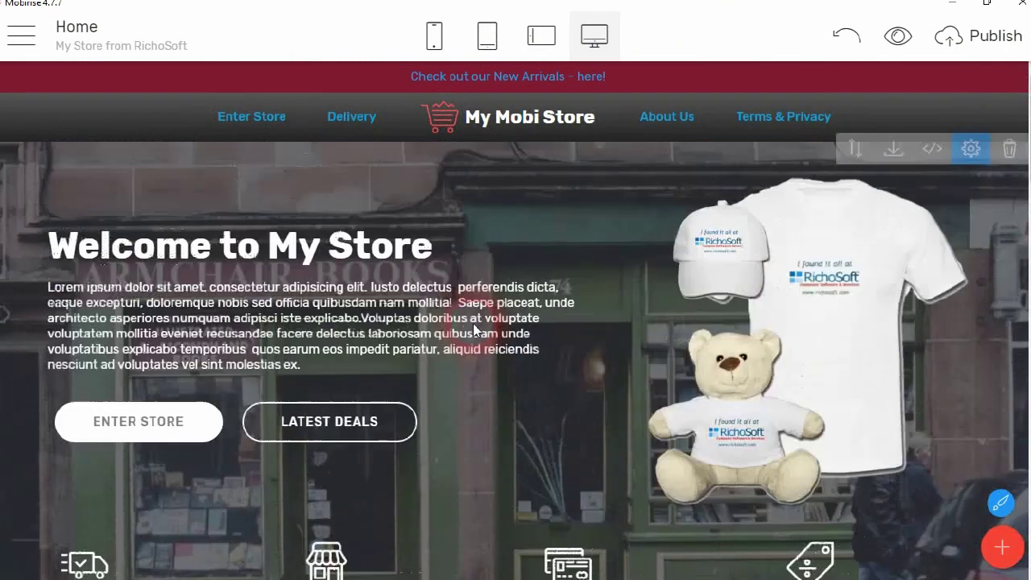
Step: Examine the welcome block's parameters, from display options and cards to background and overlay, and close them
click(985, 147)
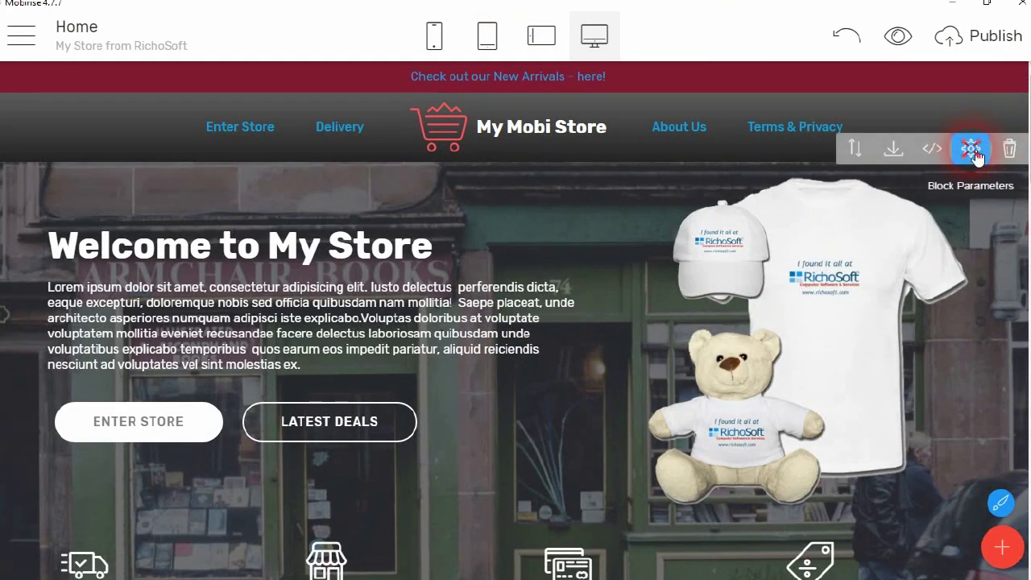
click(864, 244)
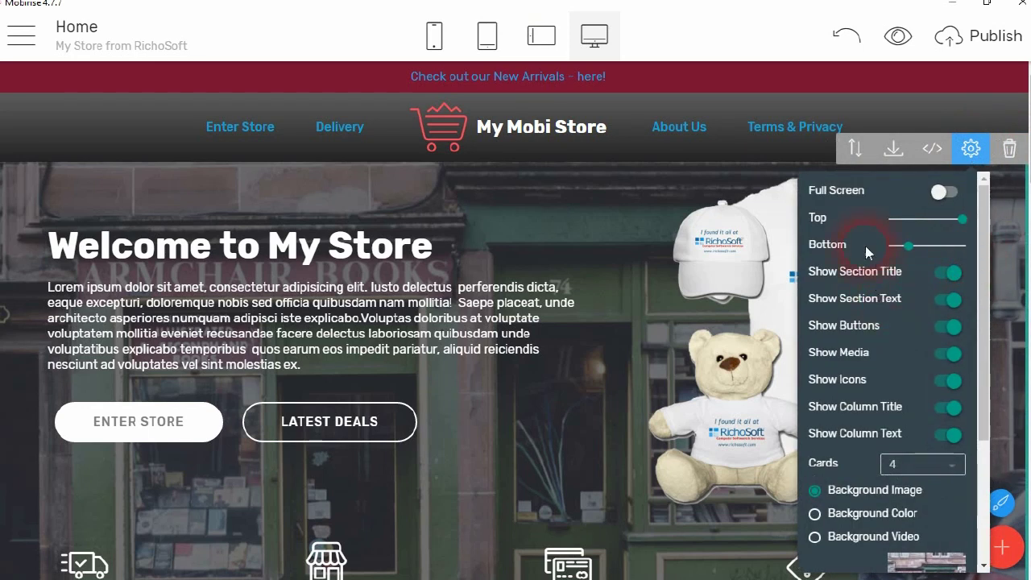
scroll(919, 514, down, 4)
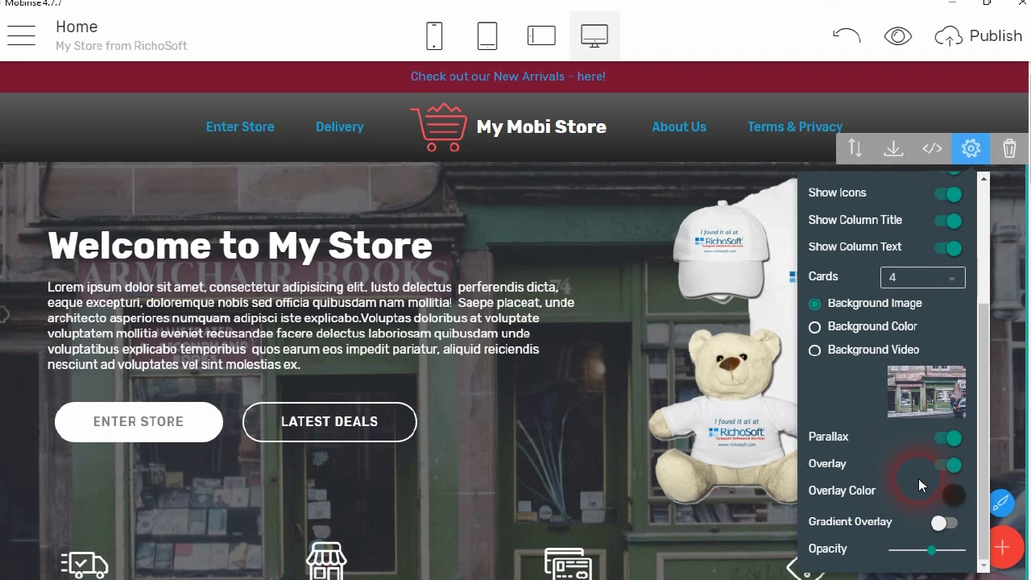
scroll(898, 403, up, 4)
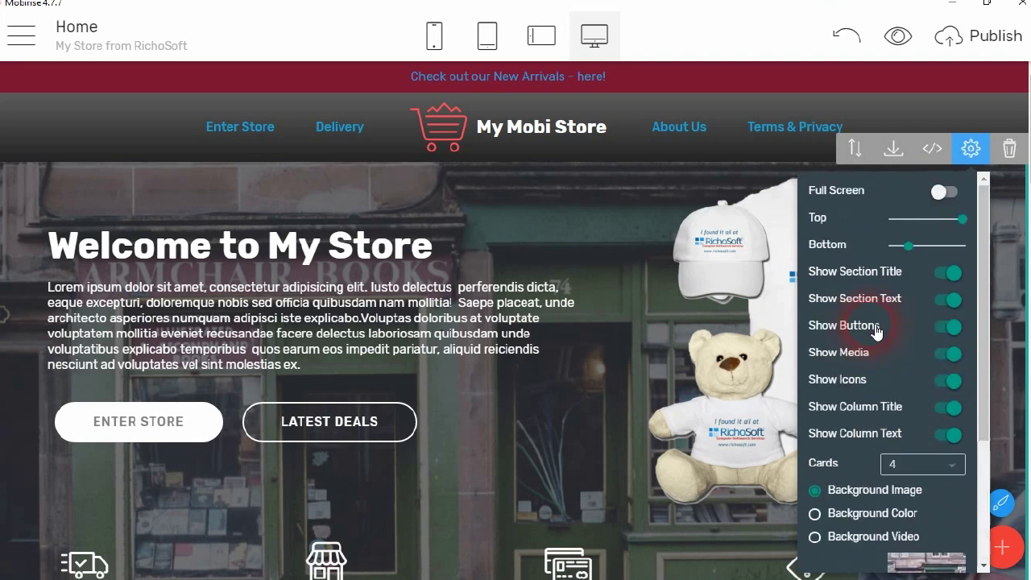
click(651, 202)
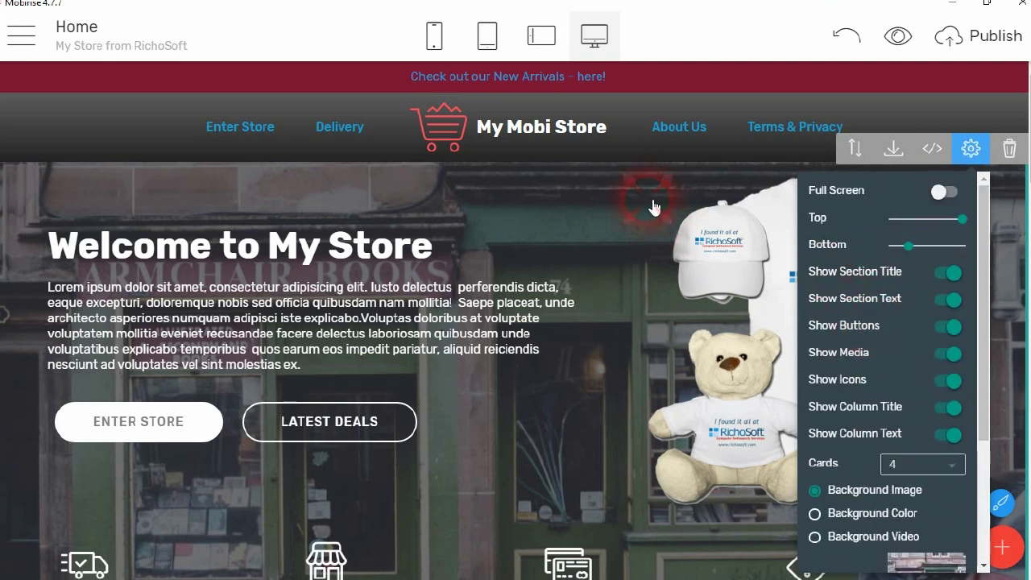
click(815, 537)
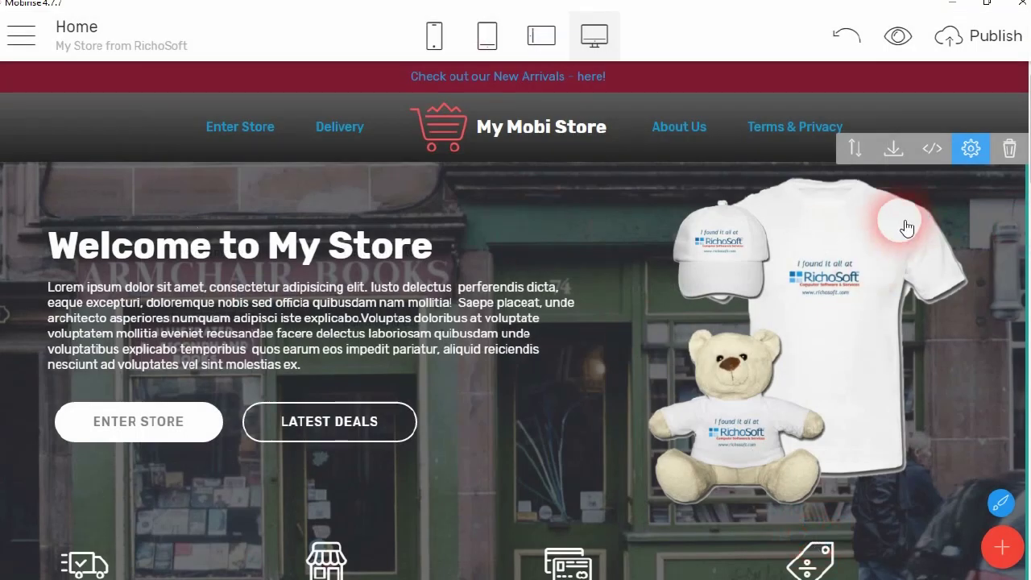
Step: Toggle Show Top Line off and on in the menu block's parameters, and cancel a block removal
click(453, 147)
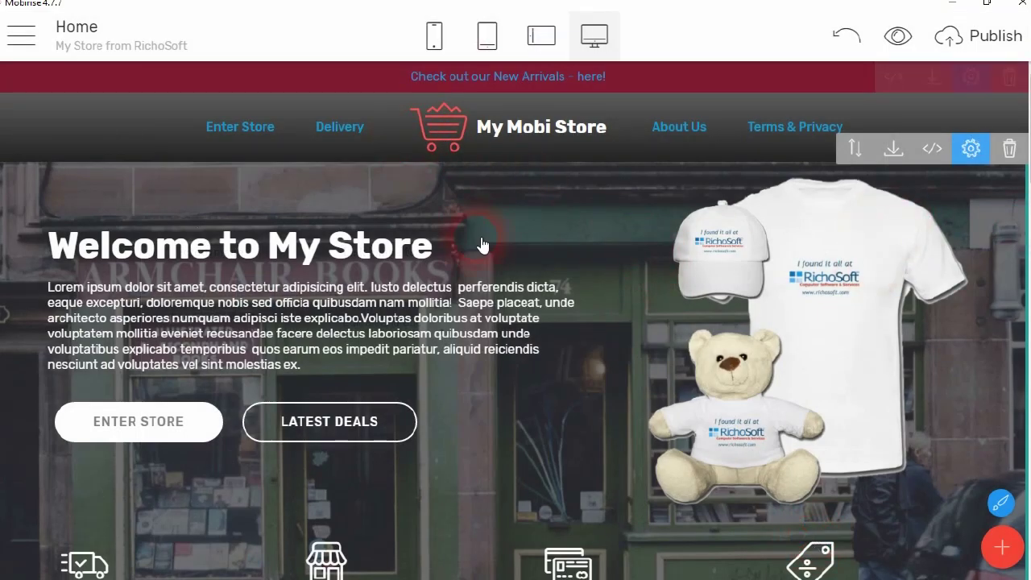
click(455, 221)
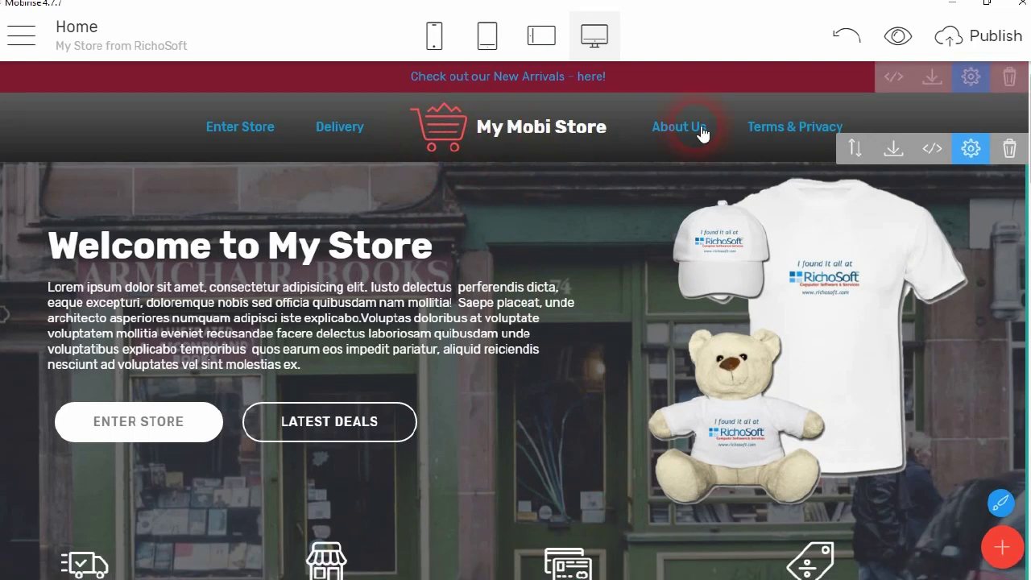
click(979, 91)
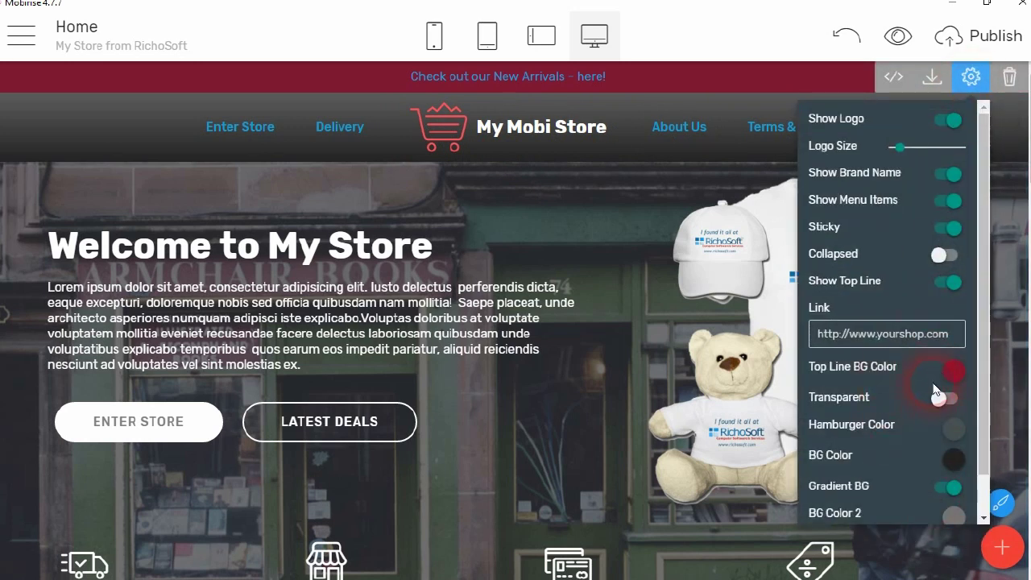
click(952, 282)
click(955, 287)
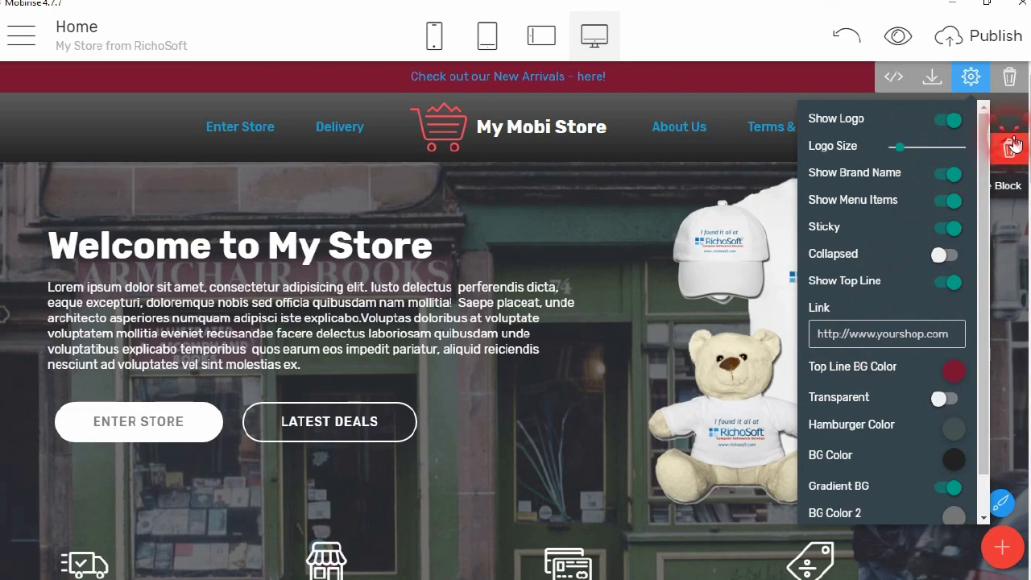
click(1013, 145)
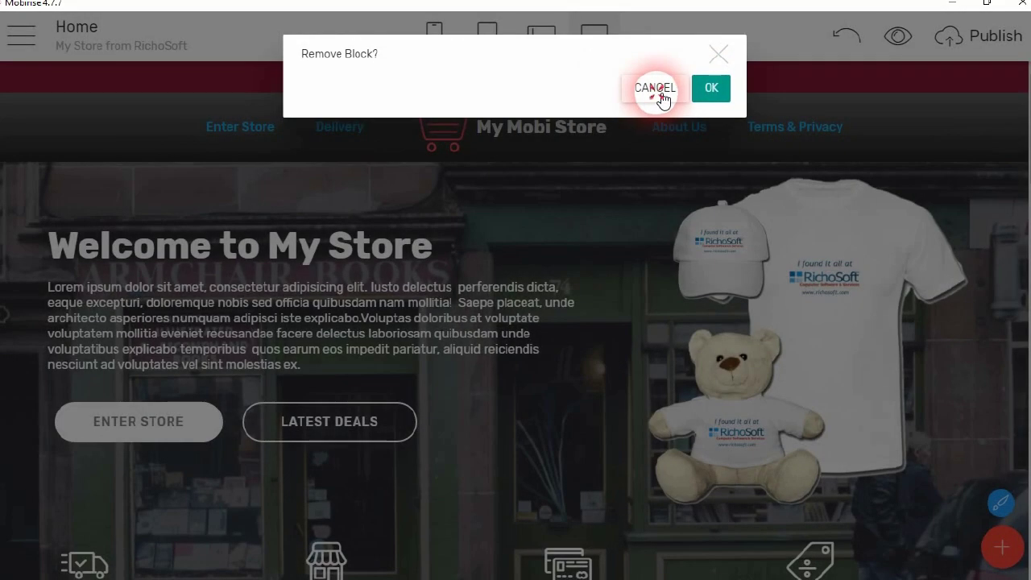
click(656, 91)
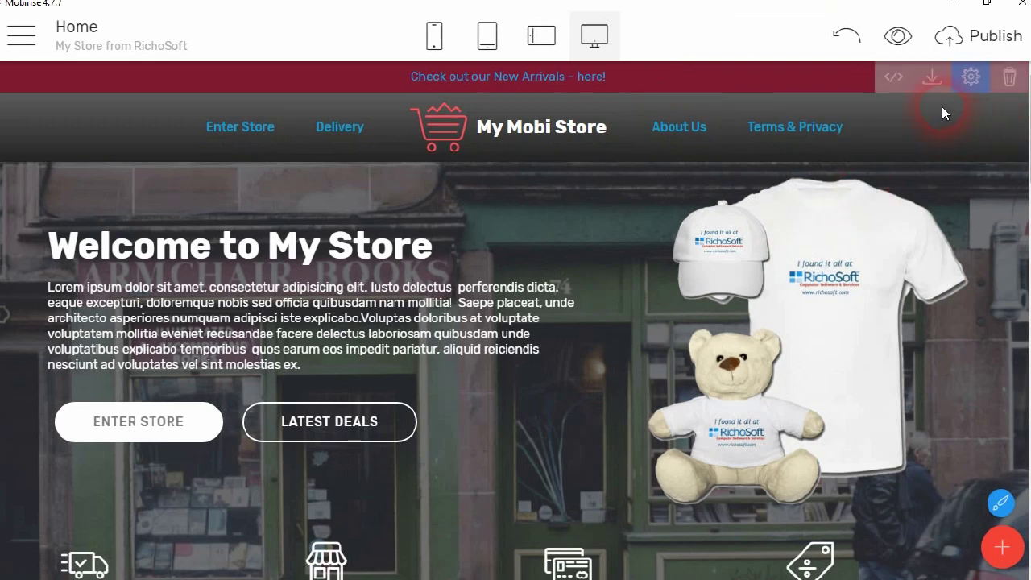
Step: Open the menu block's code and read through its HTML parameters, navigation links and brand container
click(896, 87)
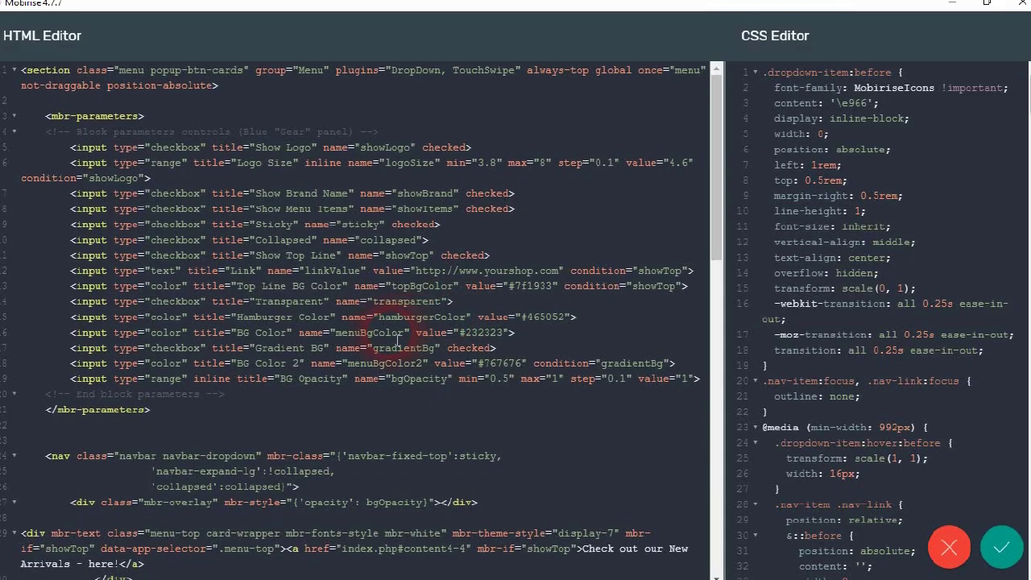
scroll(396, 339, down, 6)
scroll(392, 340, down, 3)
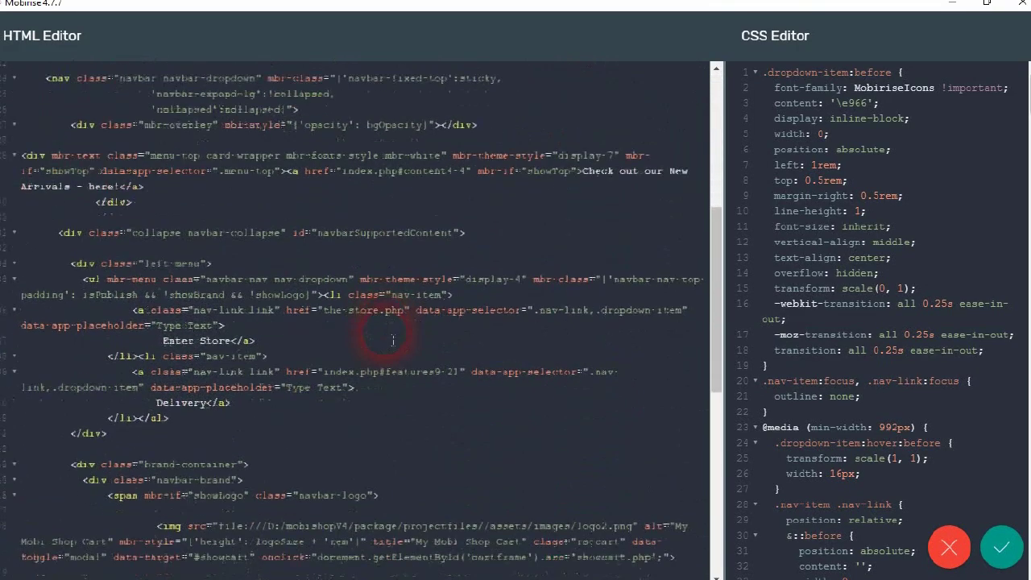
scroll(391, 340, down, 7)
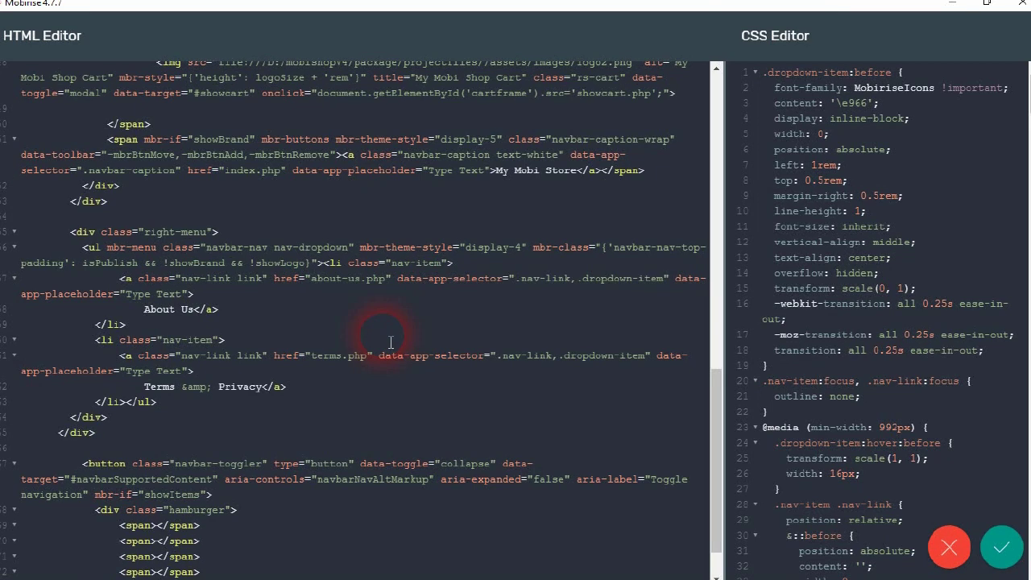
Step: Highlight the #showcart data-target and the onclick attribute in the cart logo's image code, and close the editor without saving
scroll(390, 342, up, 2)
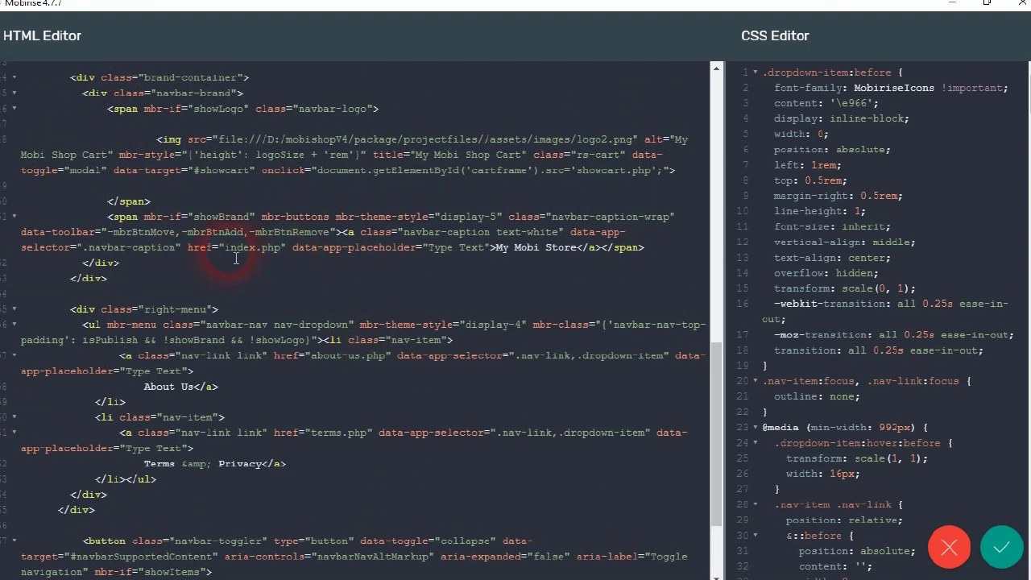
scroll(394, 211, up, 2)
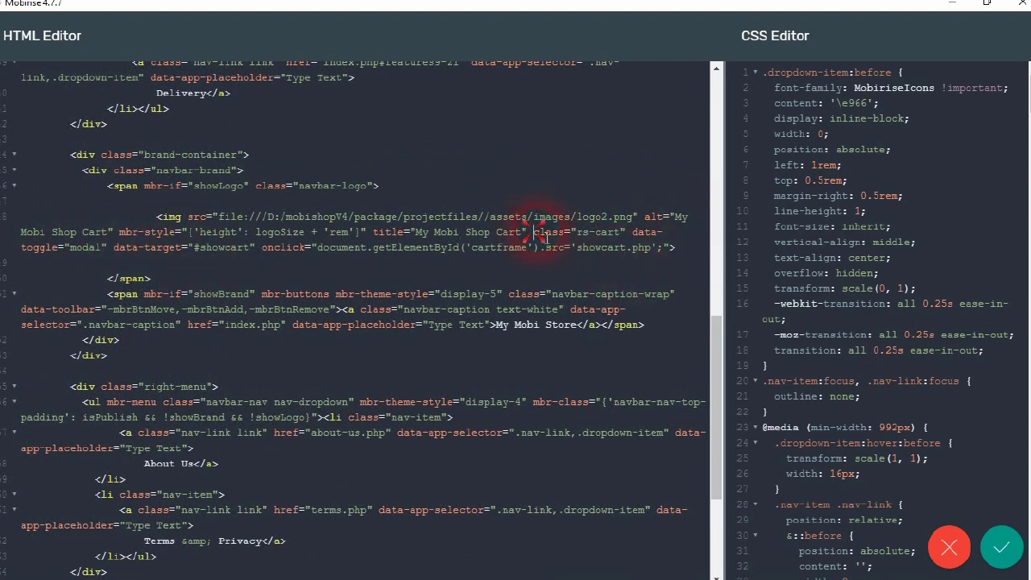
drag(640, 240, 262, 249)
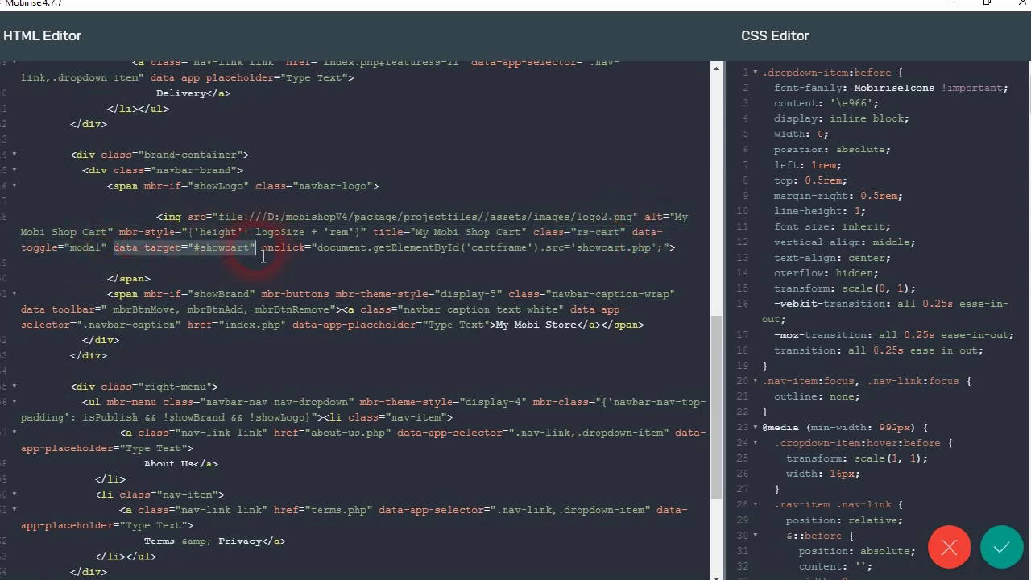
drag(261, 248, 540, 249)
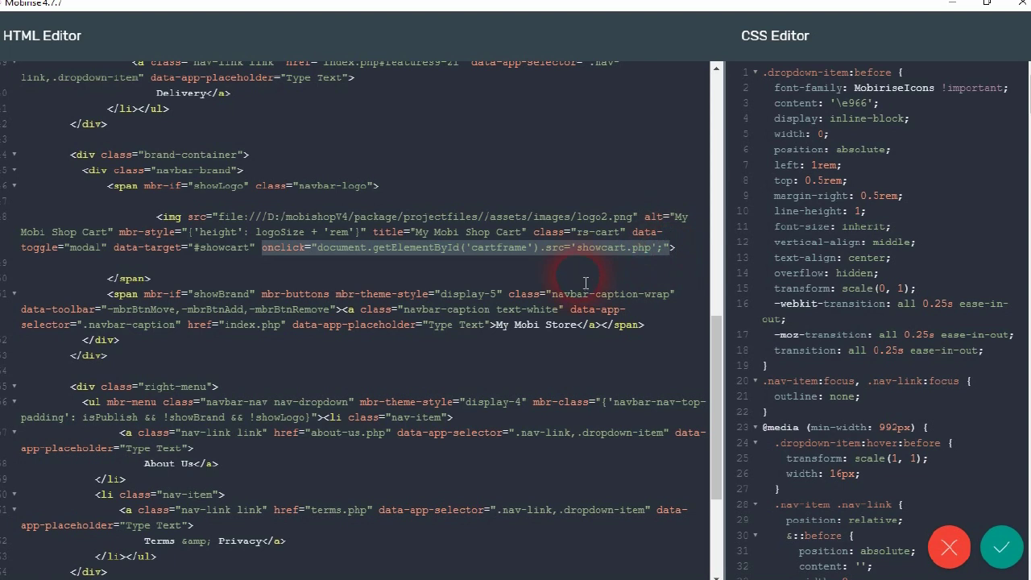
scroll(718, 420, down, 5)
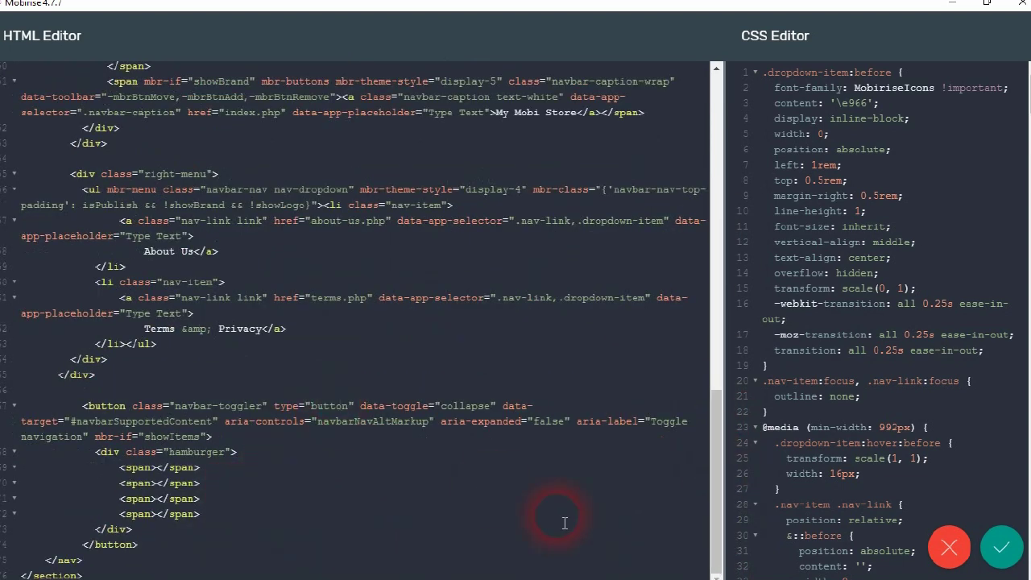
click(950, 548)
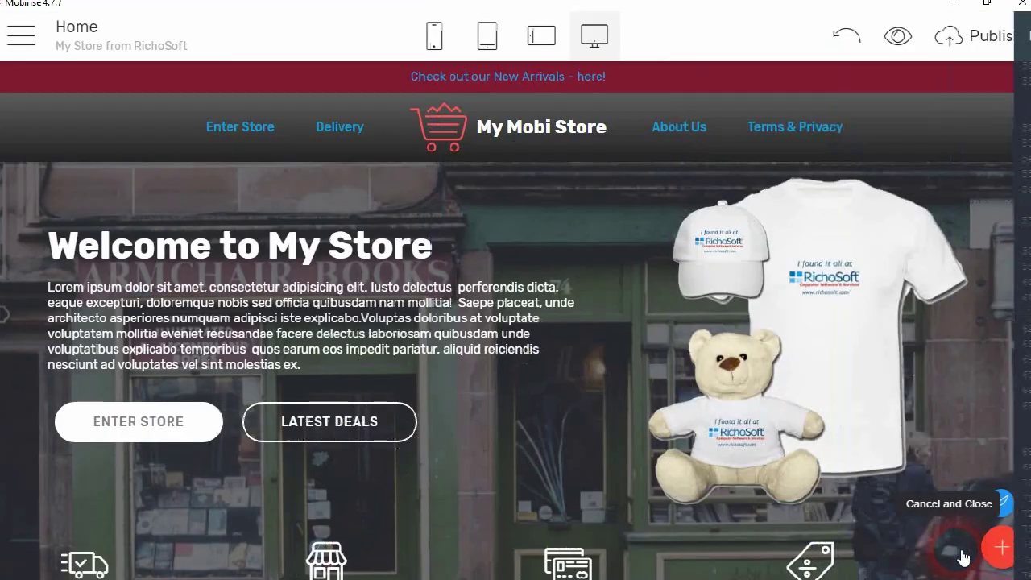
Step: Open the Latest Arrivals block's code, examine the showcart modal and cartframe iframe markup, and close the editor without saving
scroll(641, 356, down, 7)
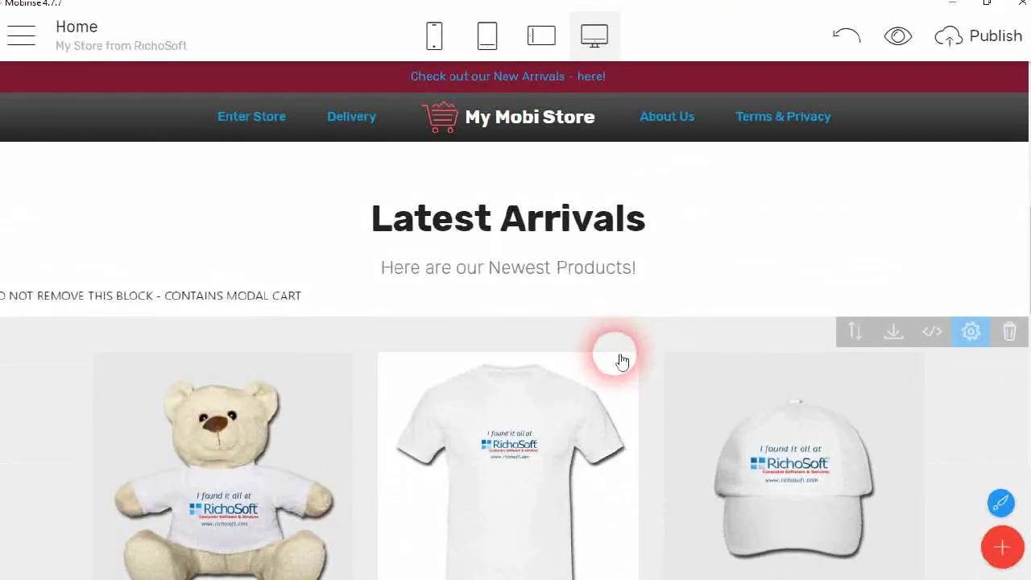
scroll(617, 355, down, 5)
scroll(617, 357, up, 5)
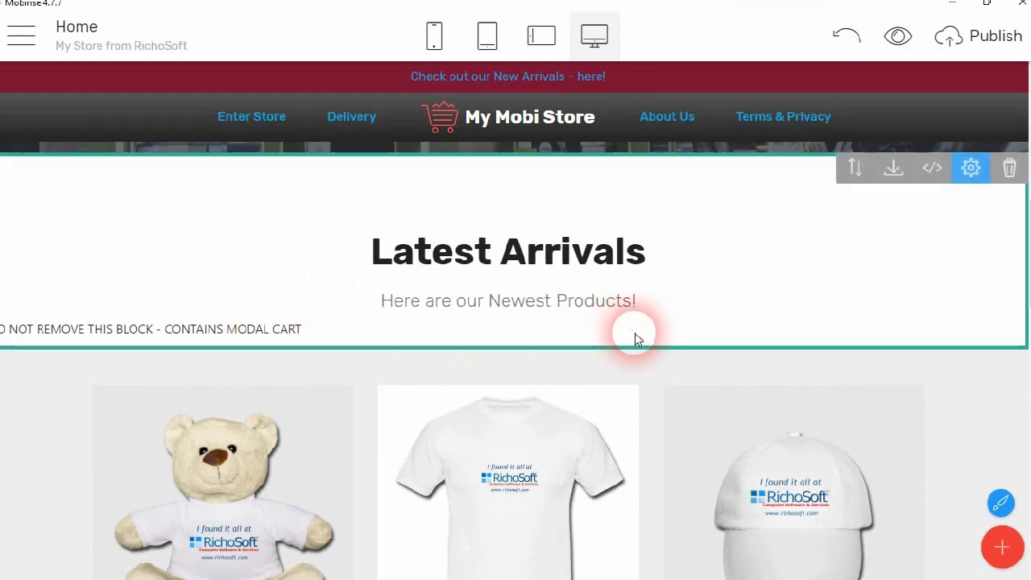
click(931, 178)
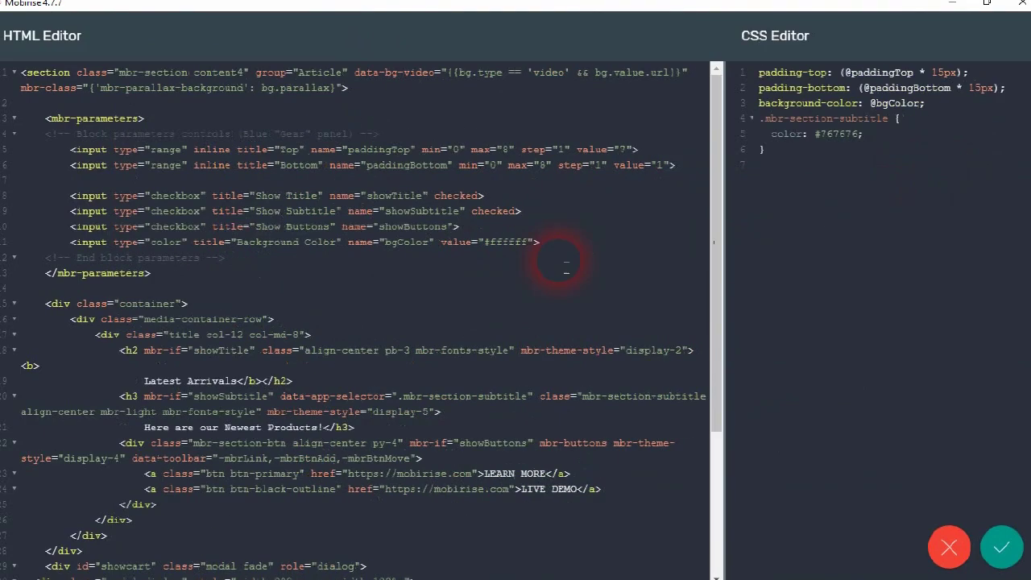
scroll(362, 371, down, 5)
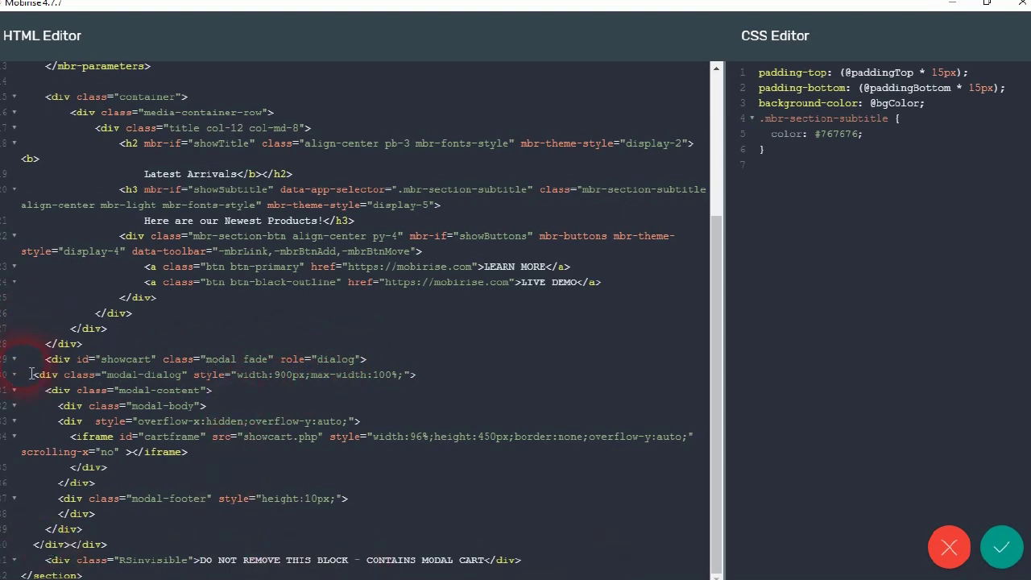
click(381, 298)
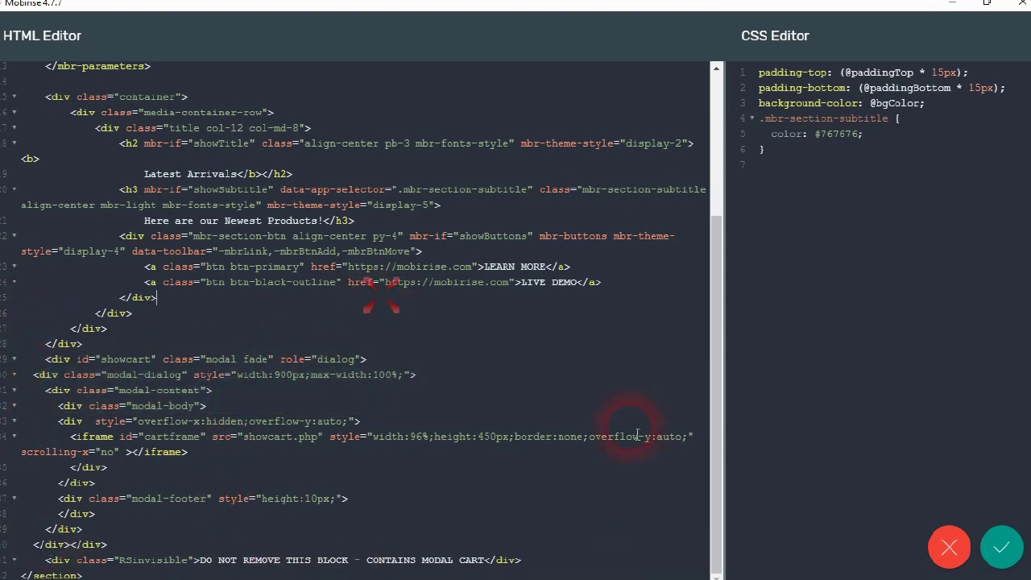
click(950, 547)
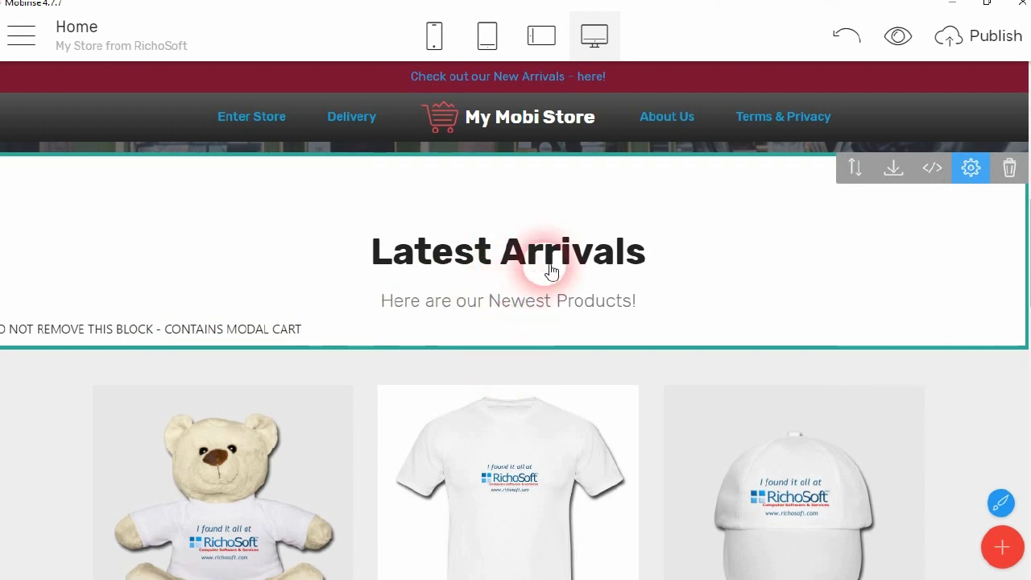
scroll(662, 319, down, 1)
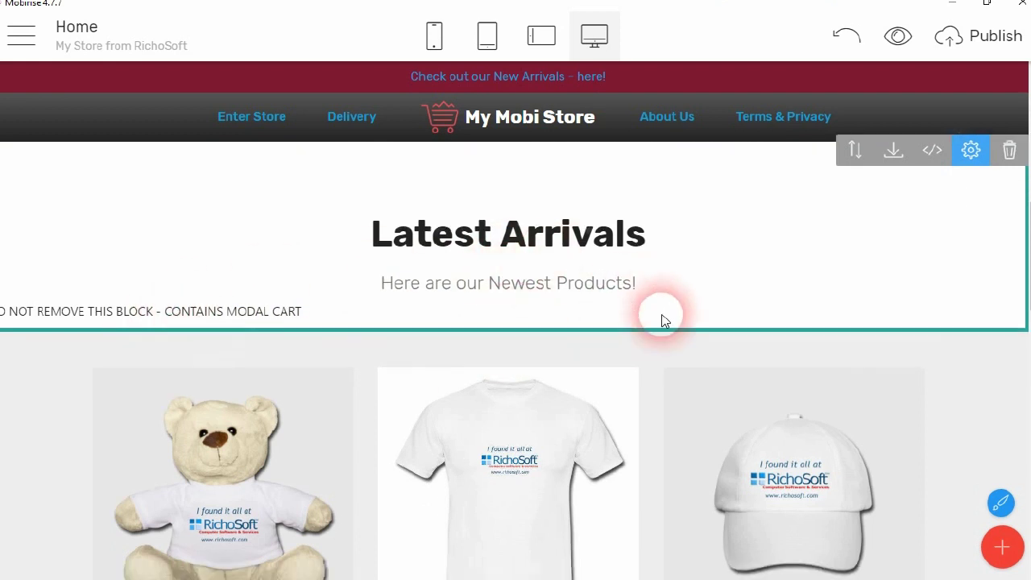
Step: Look over the Home page, open the site's page list and review the store and admin pages in it
scroll(663, 319, down, 10)
scroll(653, 322, down, 3)
scroll(652, 311, up, 15)
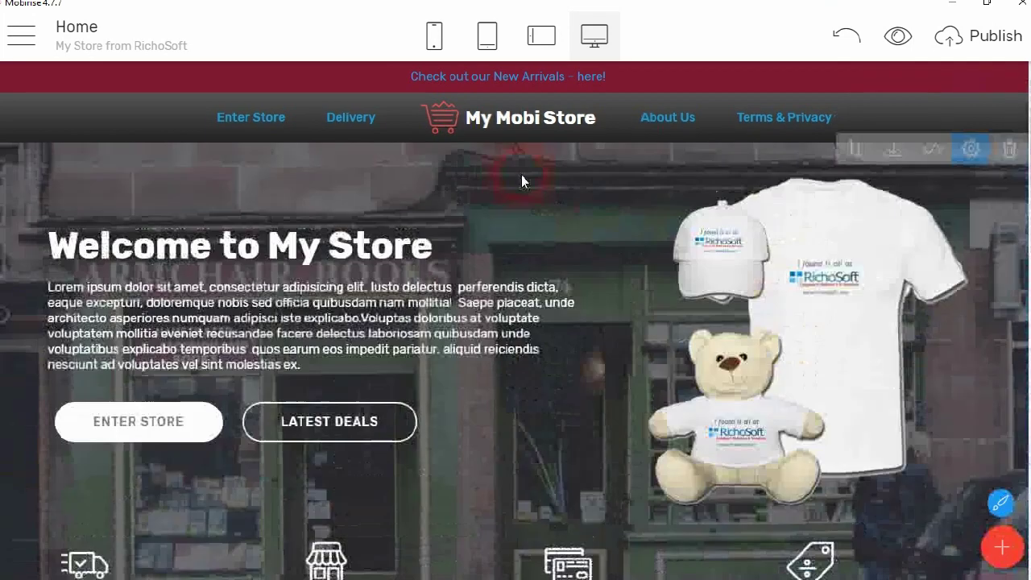
click(20, 35)
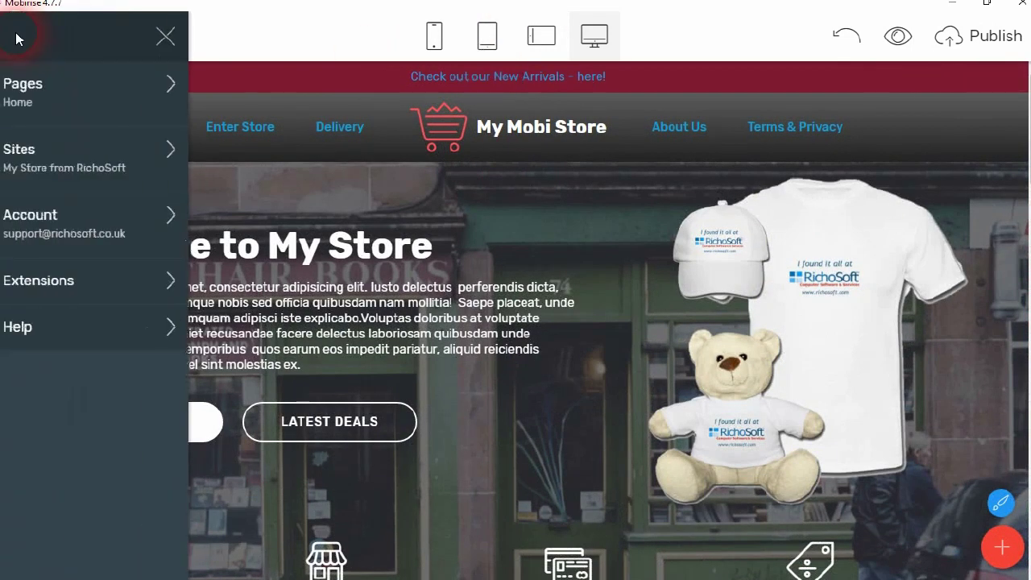
click(23, 84)
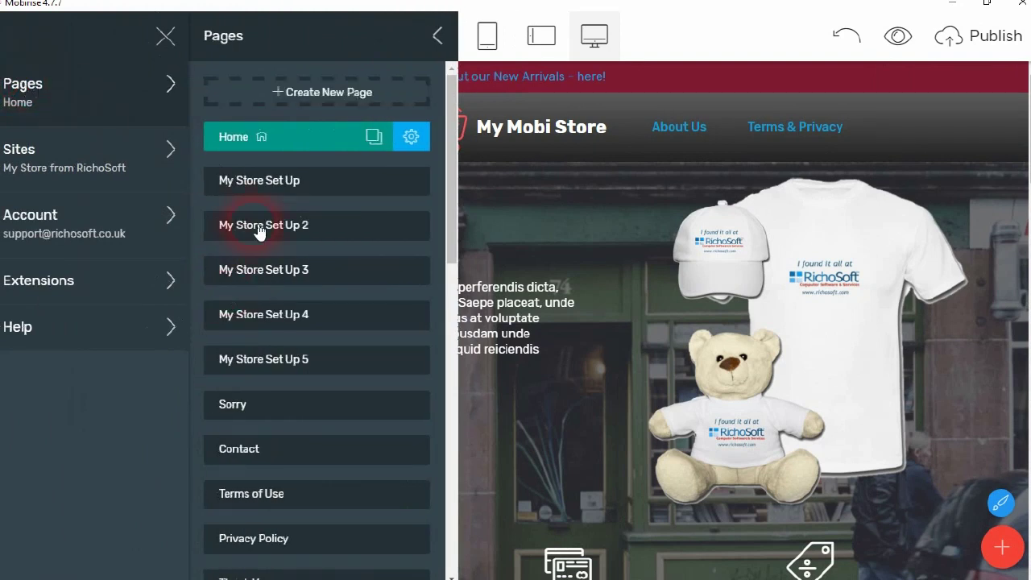
scroll(297, 338, down, 4)
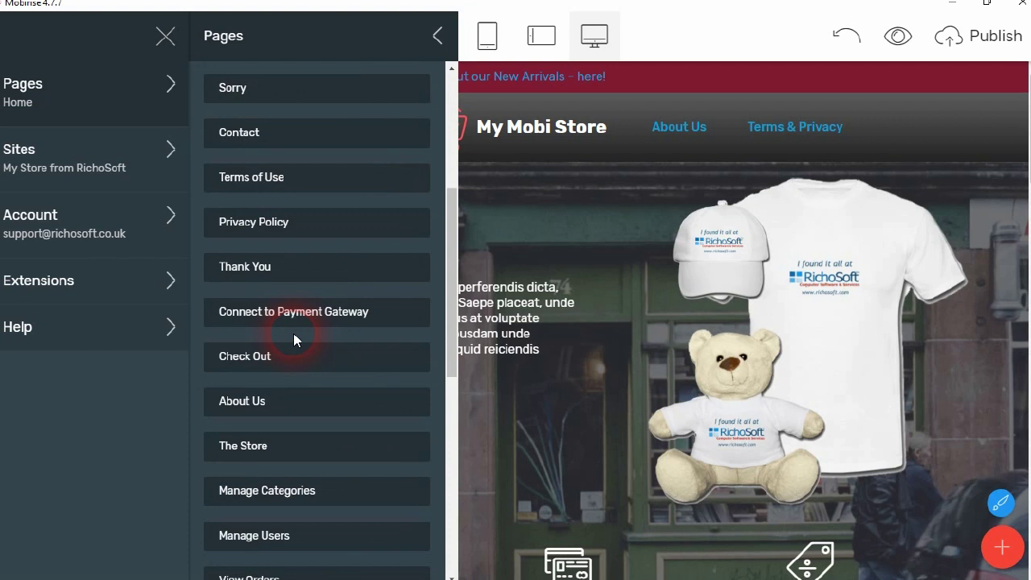
scroll(295, 339, down, 3)
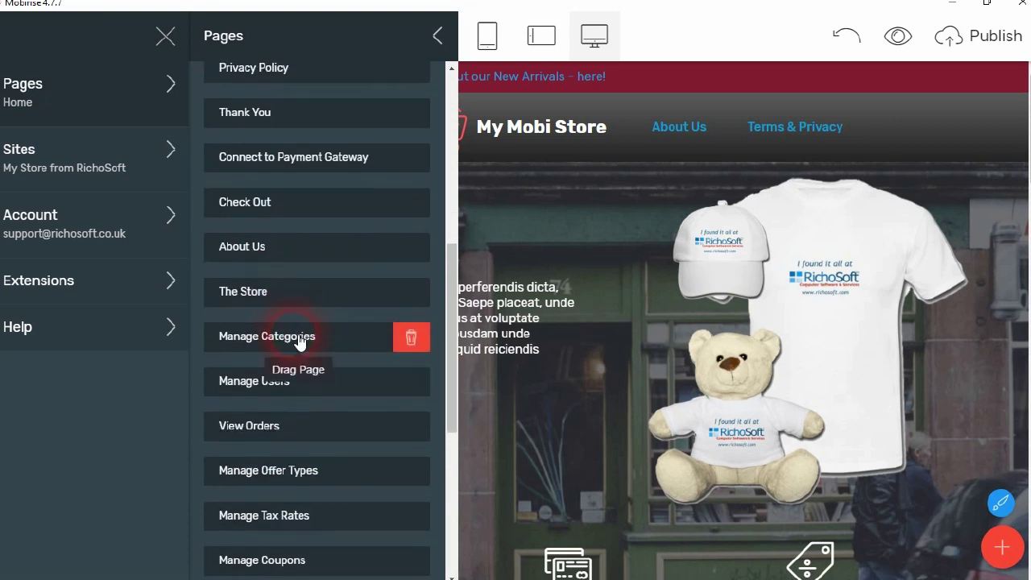
scroll(295, 336, down, 2)
scroll(294, 335, down, 4)
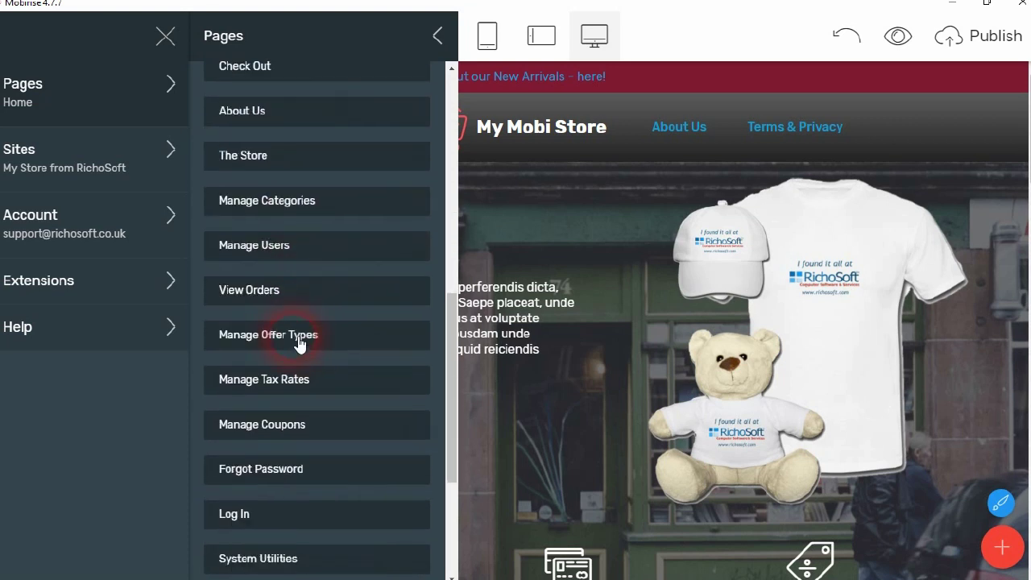
scroll(295, 344, down, 3)
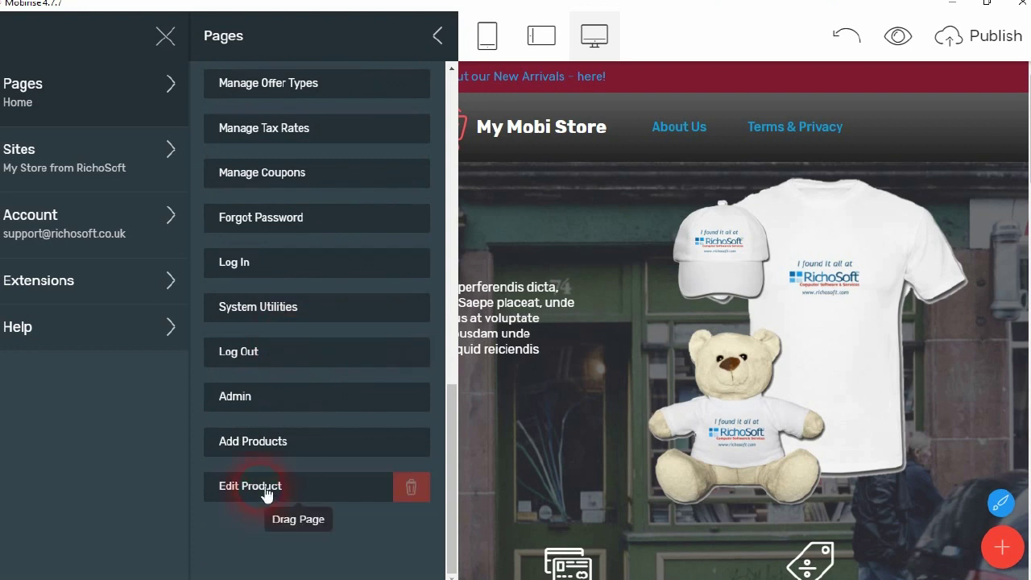
scroll(255, 359, up, 6)
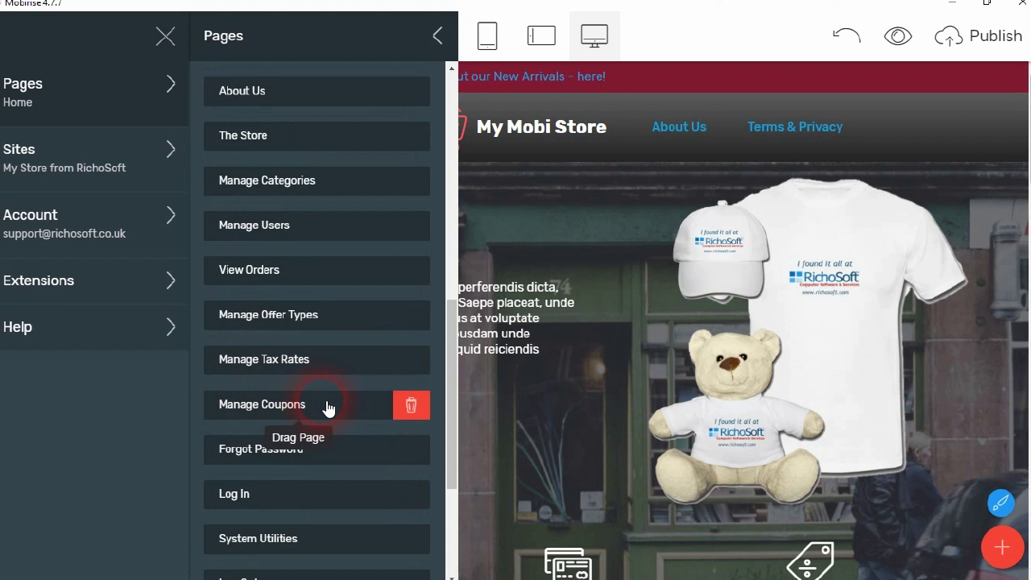
scroll(292, 338, up, 2)
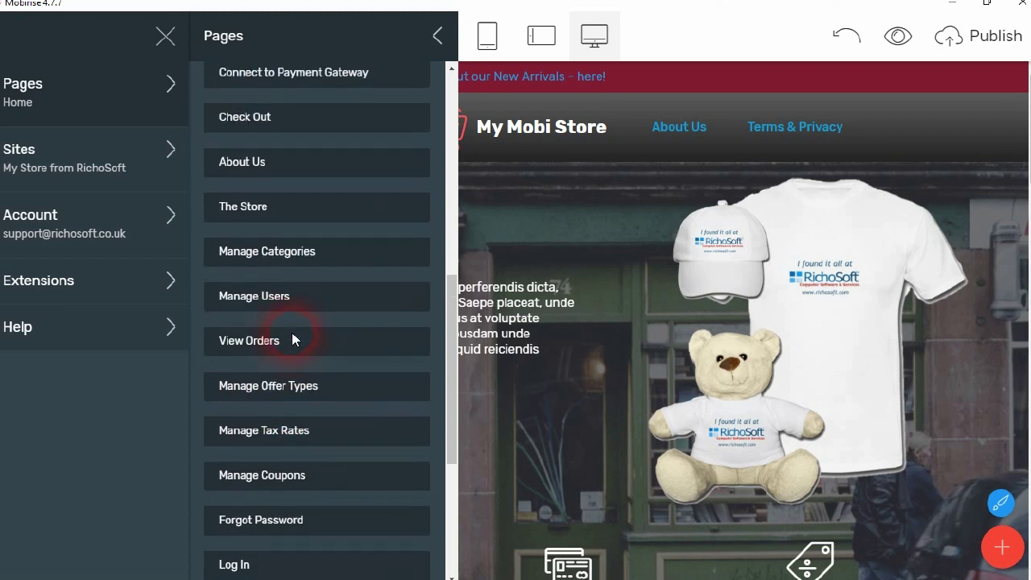
scroll(293, 338, up, 4)
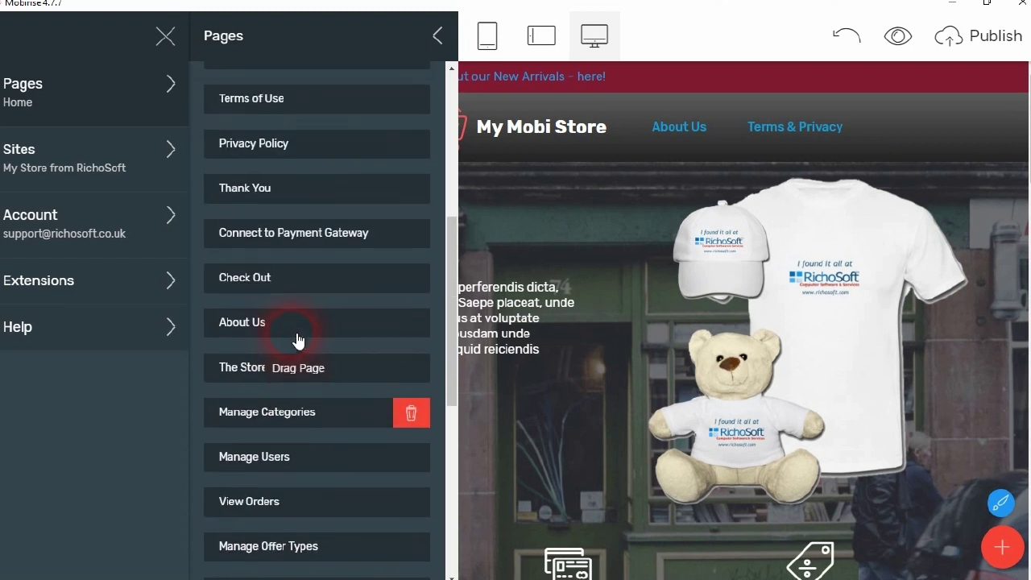
Step: Open The Store page for editing, close the page list and look over its blocks
click(227, 372)
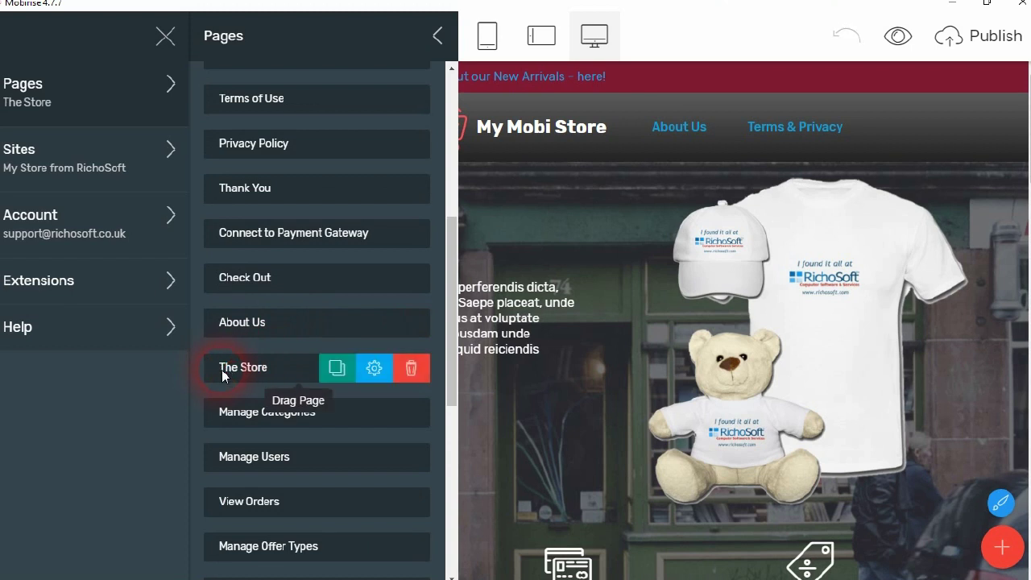
click(855, 40)
click(686, 33)
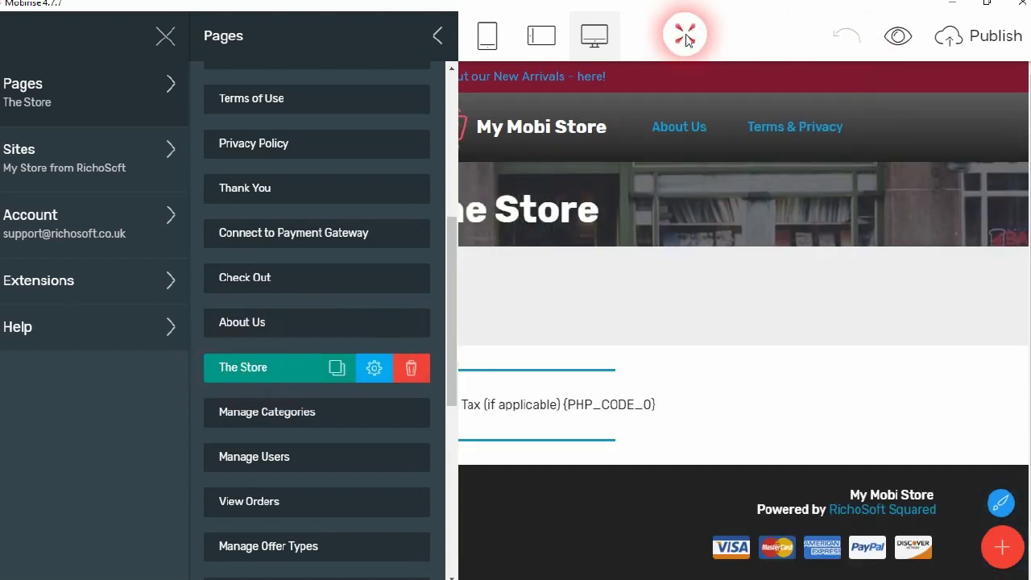
scroll(556, 262, down, 2)
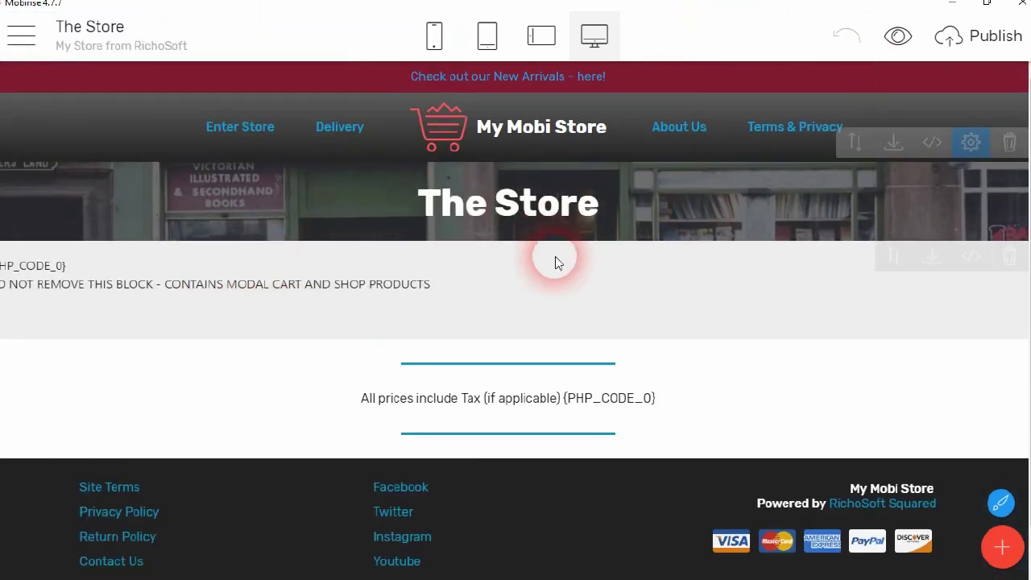
scroll(556, 263, up, 2)
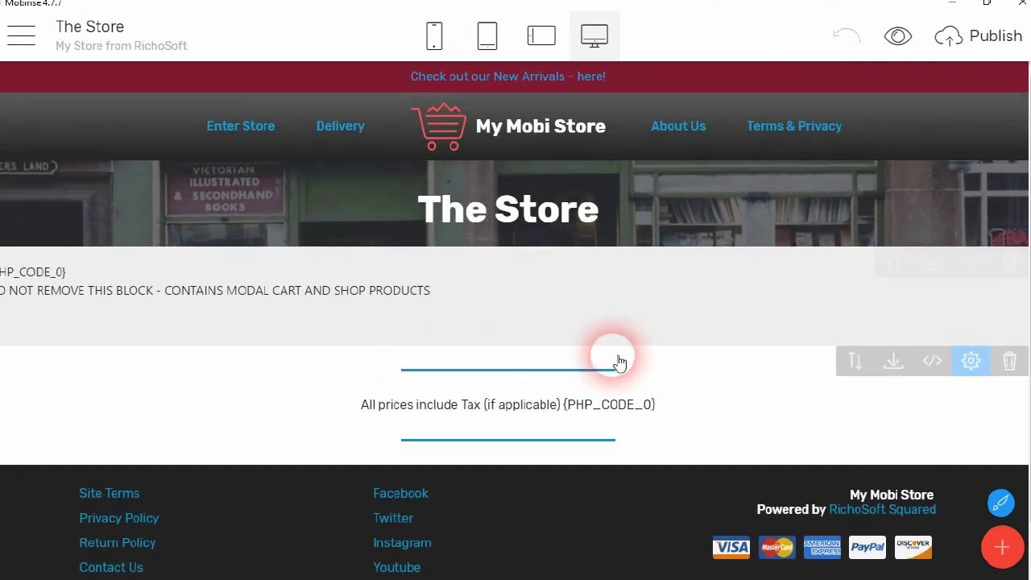
Step: Open the code of the modal cart and shop products block, skim its PHP, and close the editor without saving
click(571, 279)
click(924, 272)
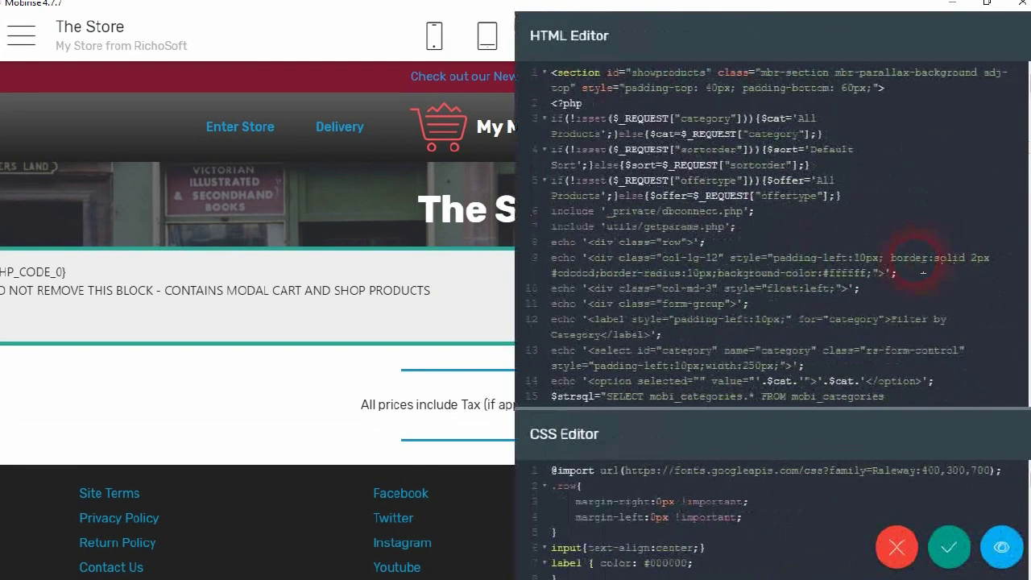
drag(1025, 87, 897, 299)
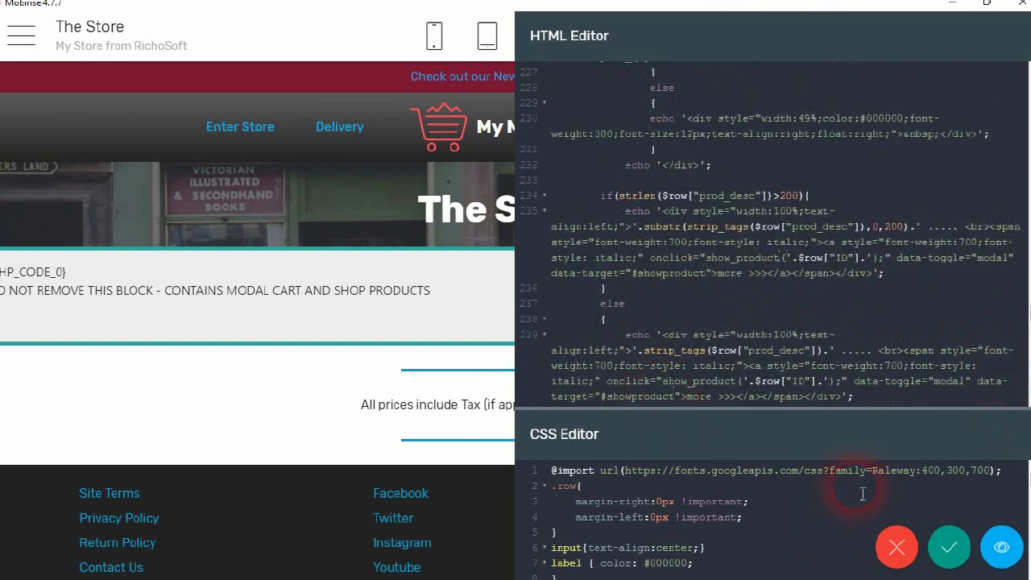
click(895, 549)
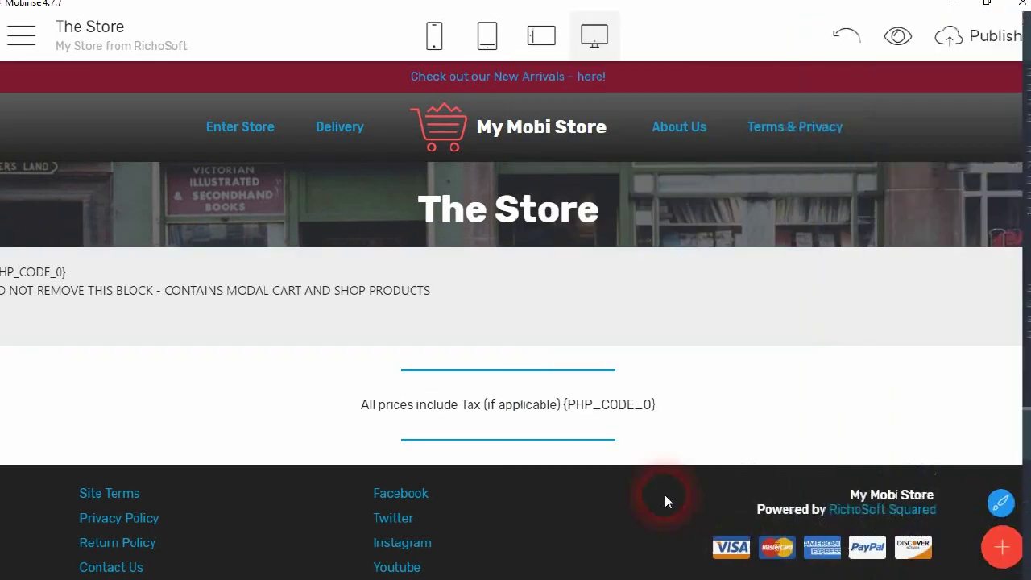
Step: Open the Admin page from the page list and look over its access-denied block and heading
click(3, 48)
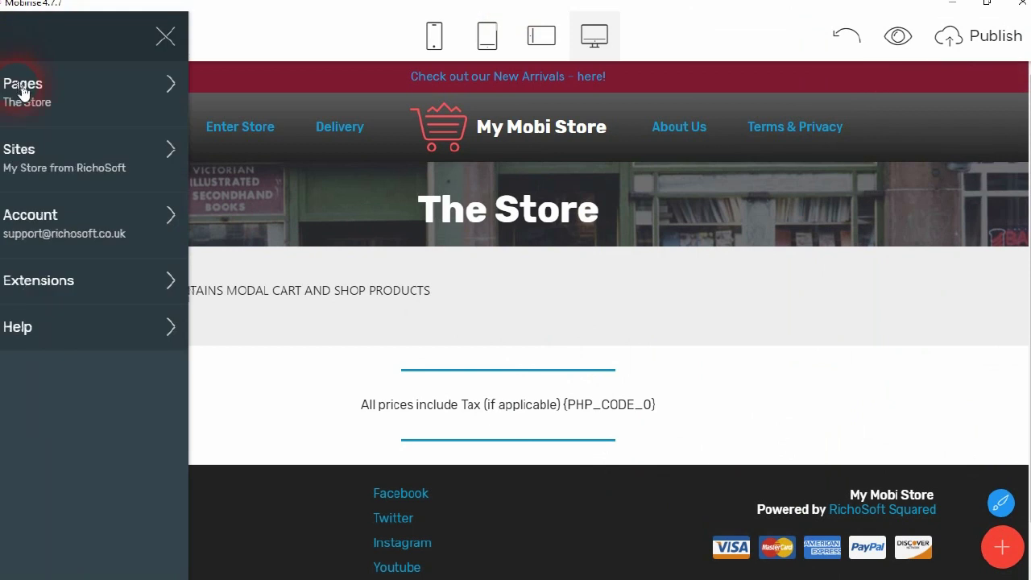
click(20, 89)
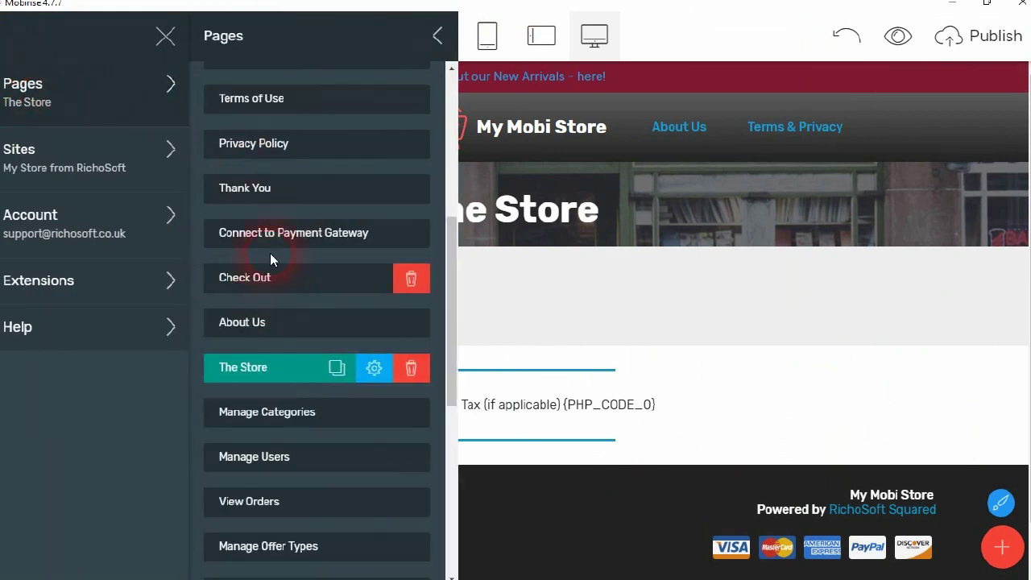
scroll(271, 256, down, 6)
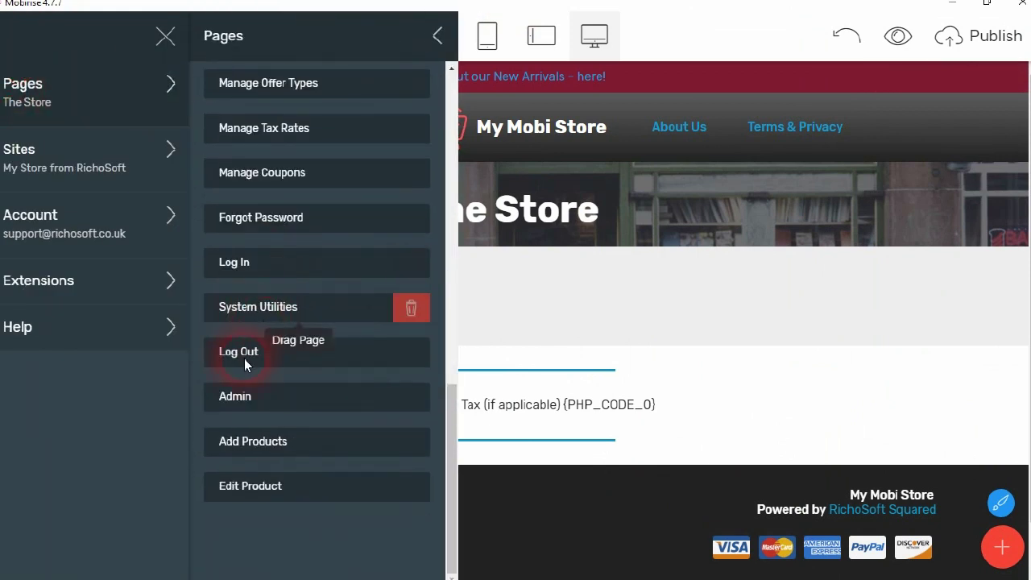
click(236, 401)
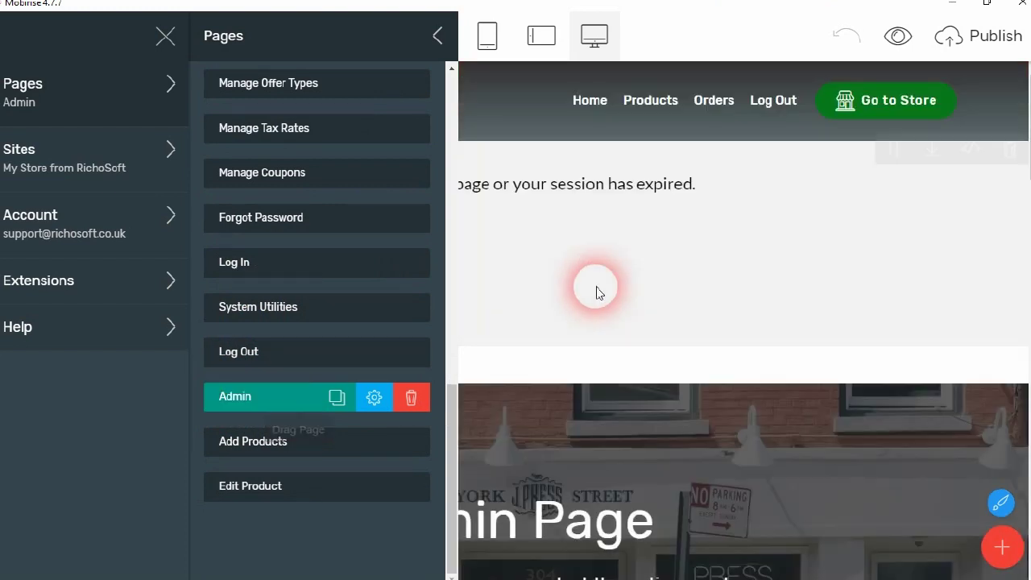
click(700, 34)
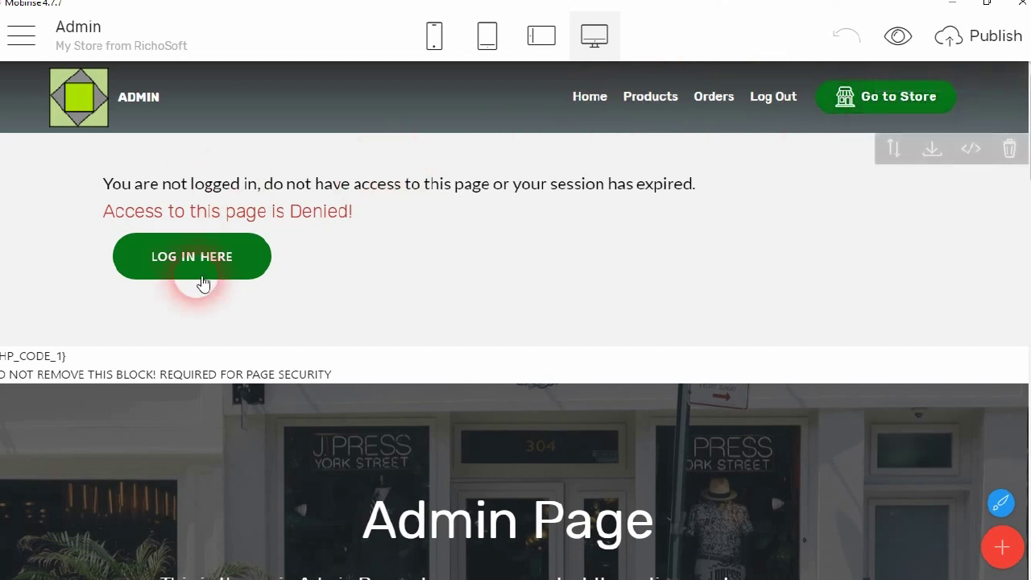
scroll(594, 350, down, 4)
scroll(543, 315, up, 4)
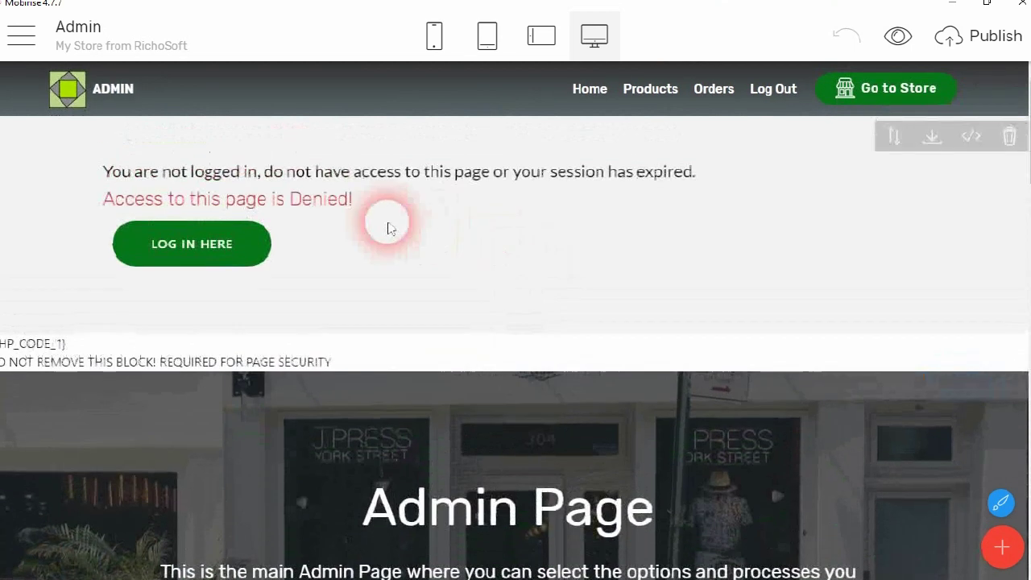
Step: Examine the session login check in the code of the Admin page's access-denied block, and close the editor without saving
double_click(673, 235)
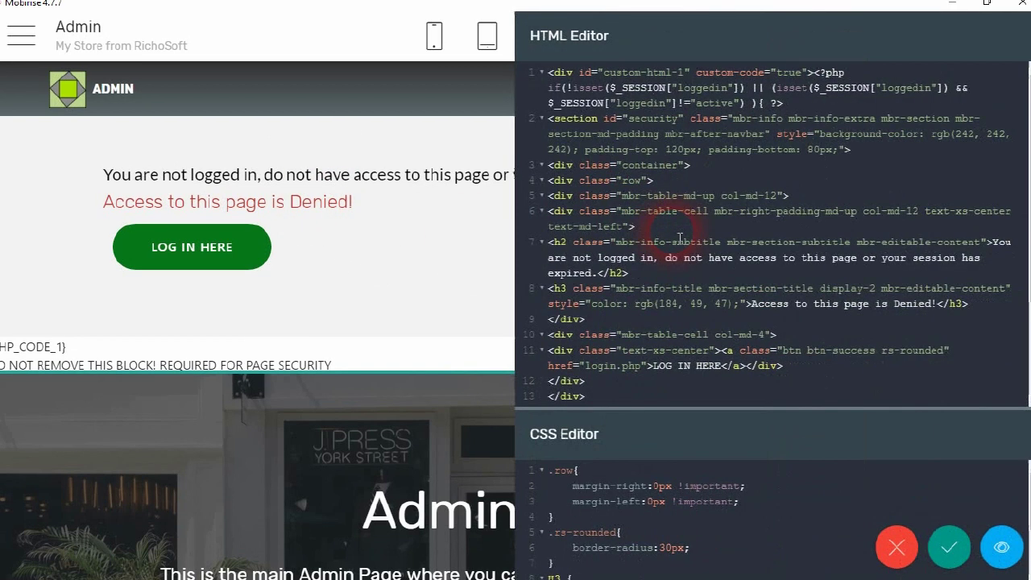
click(911, 554)
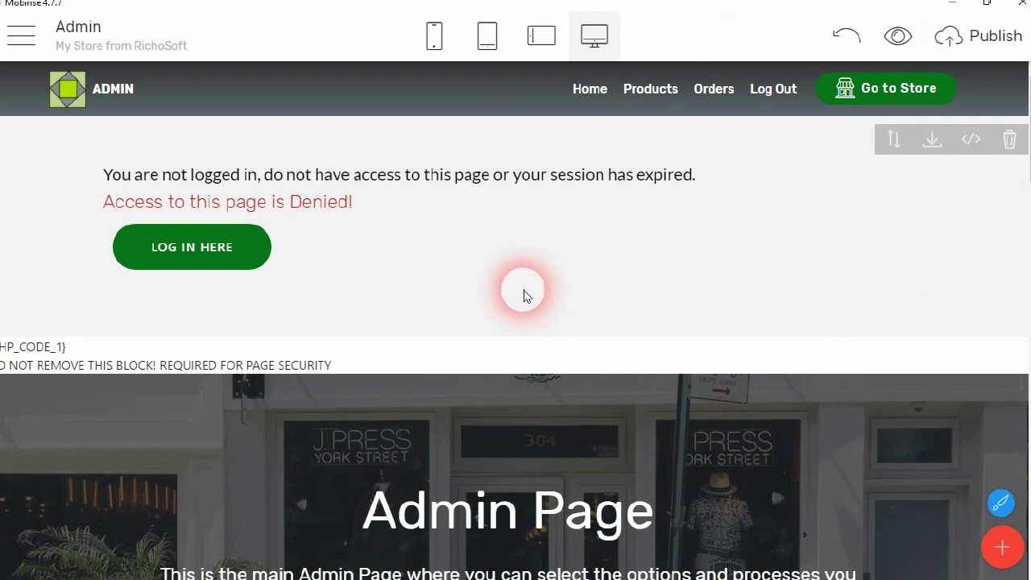
click(356, 345)
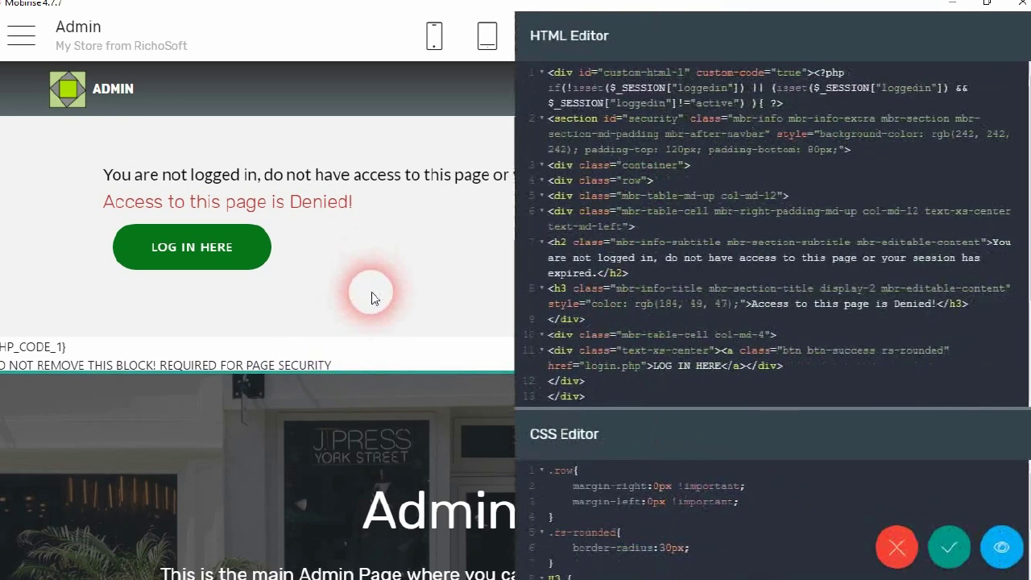
click(891, 561)
Step: Review the System Settings form, view the code of the page security block above the footer, and close the editor without saving
scroll(396, 311, down, 10)
scroll(414, 301, up, 1)
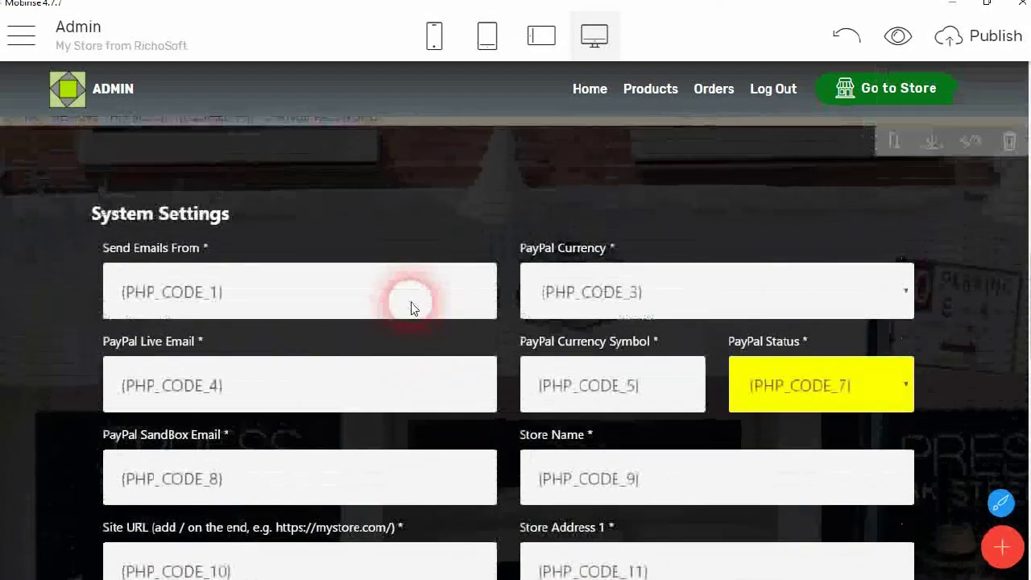
scroll(411, 302, up, 2)
scroll(409, 314, down, 10)
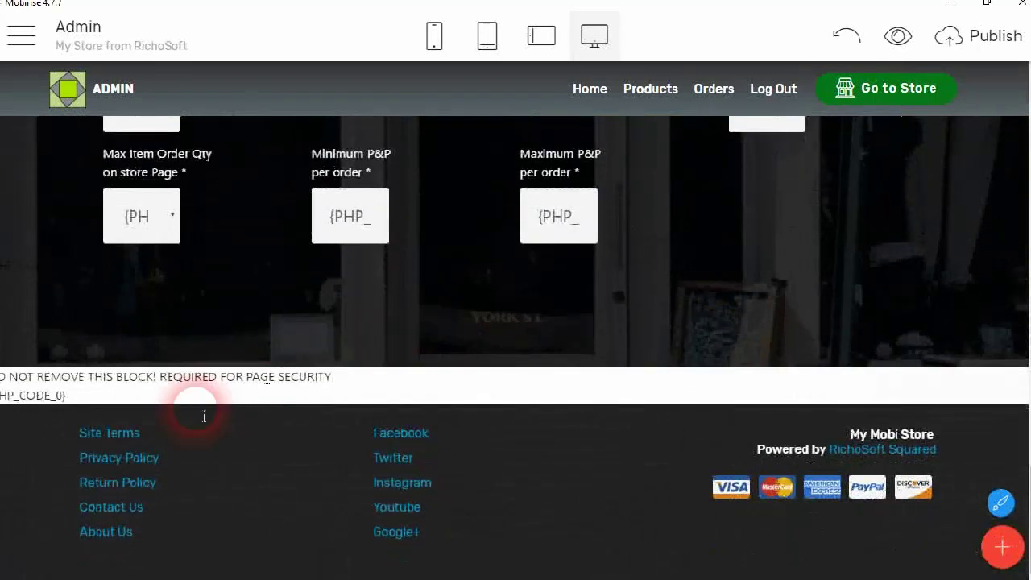
click(337, 391)
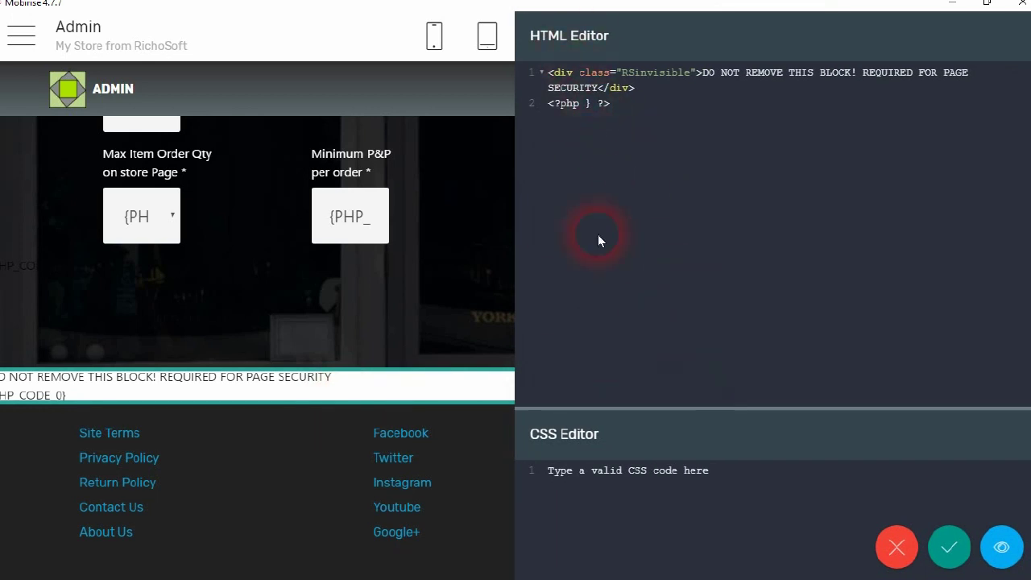
click(898, 549)
Step: Open the Add Products page from the page list and close the list
scroll(665, 340, up, 10)
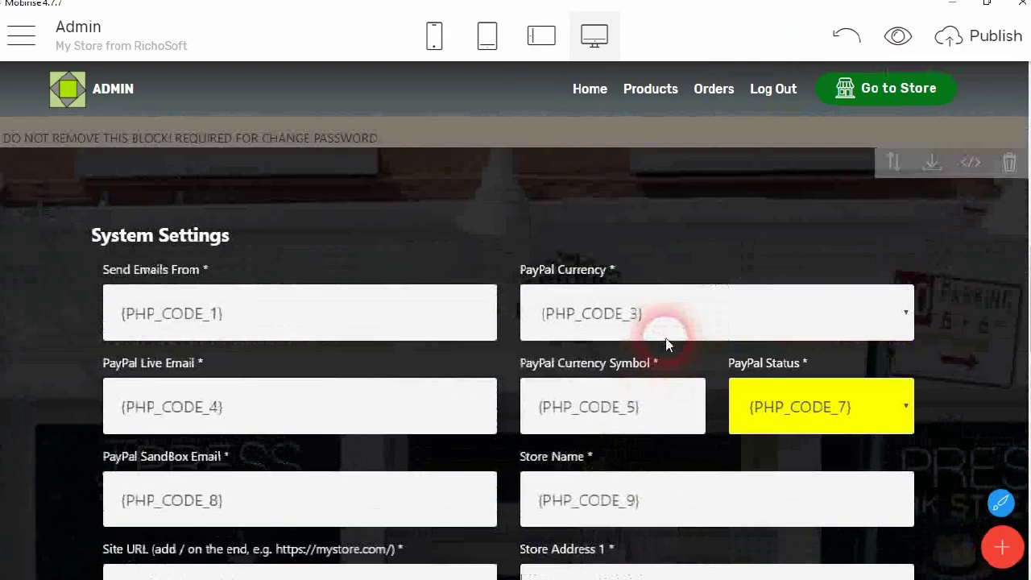
scroll(666, 341, up, 10)
click(22, 35)
click(26, 95)
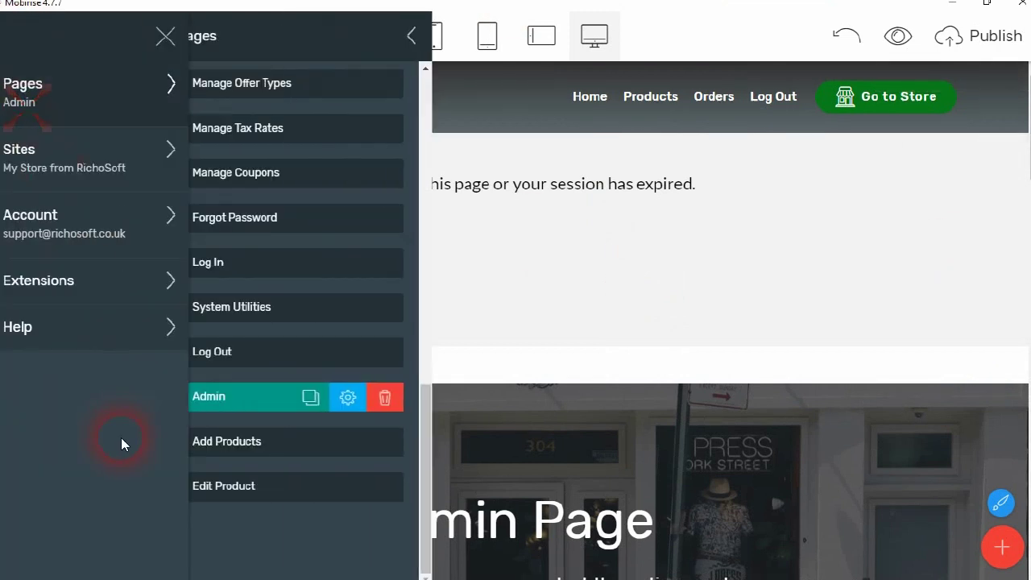
click(247, 444)
click(684, 46)
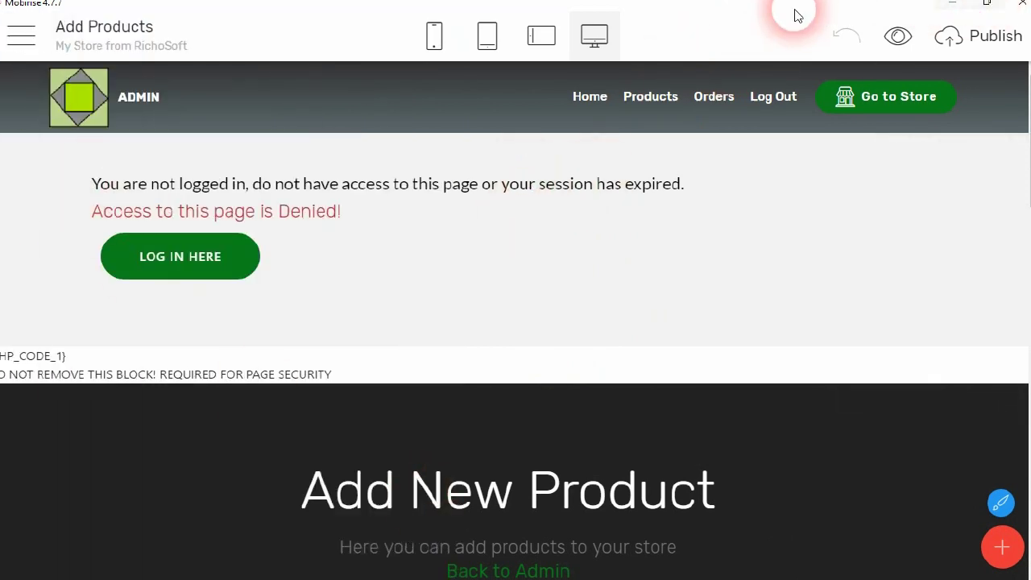
Step: Switch to Firefox and show the published store's Admin page
mouse_move(274, 572)
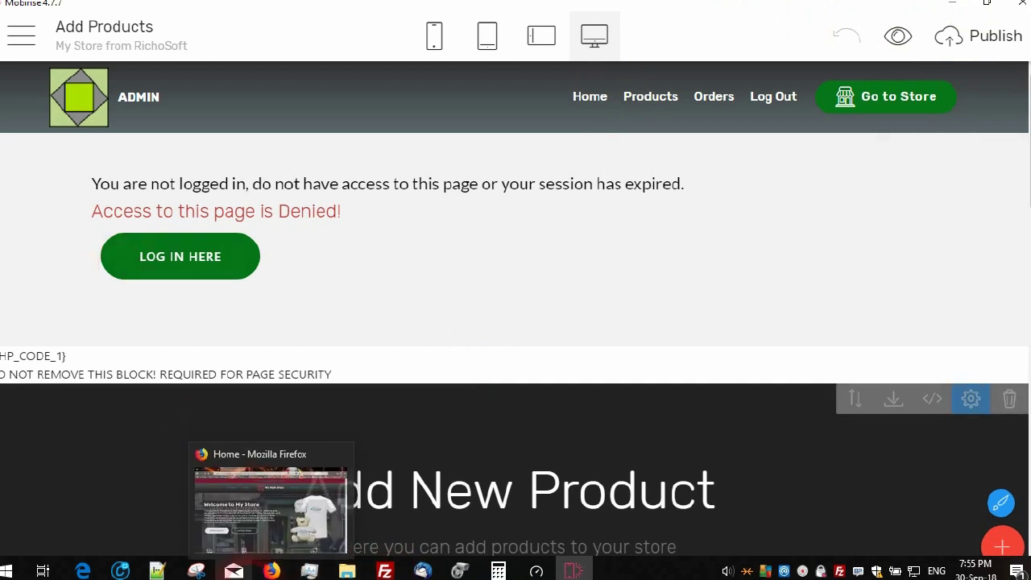
click(272, 572)
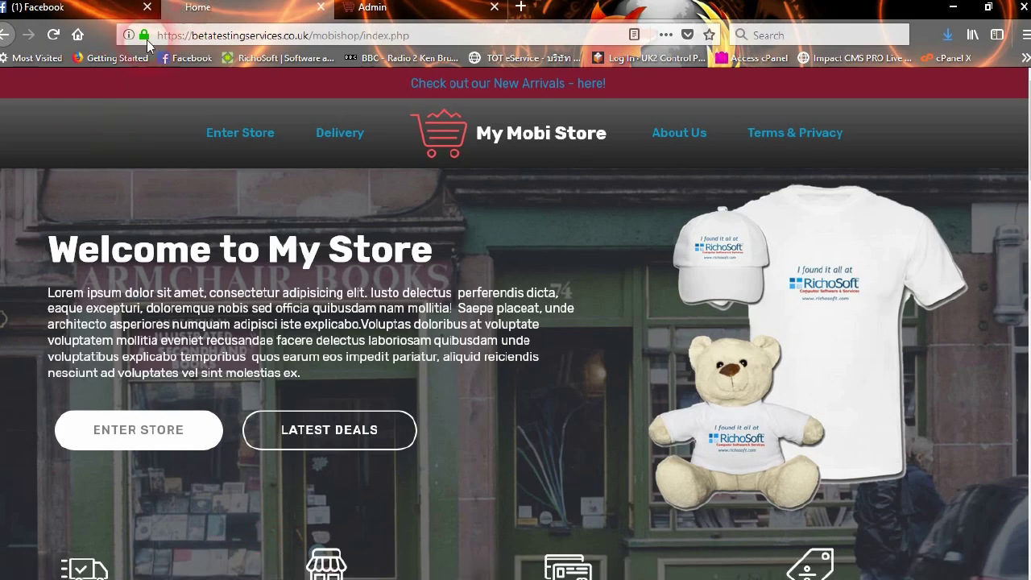
click(366, 7)
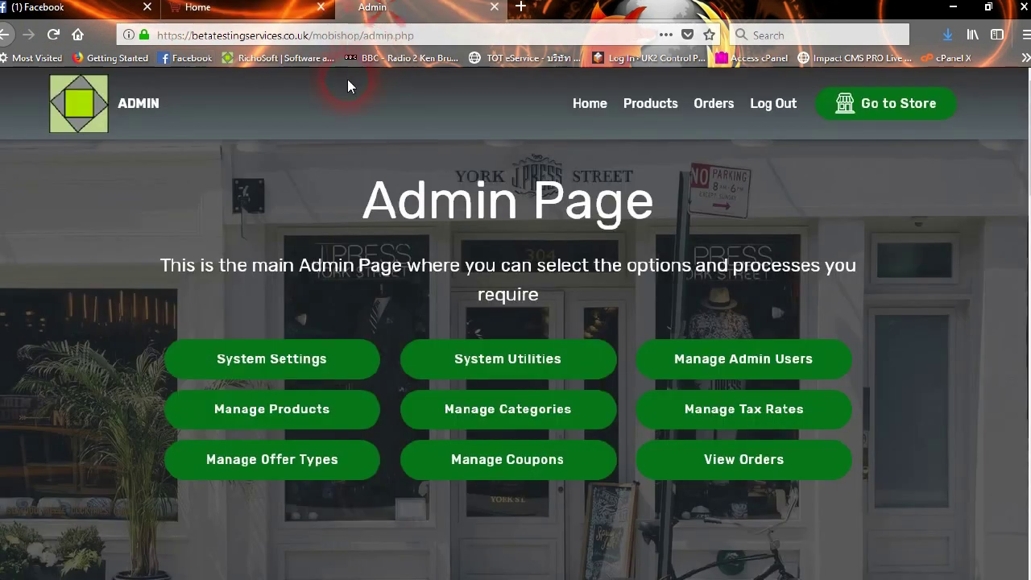
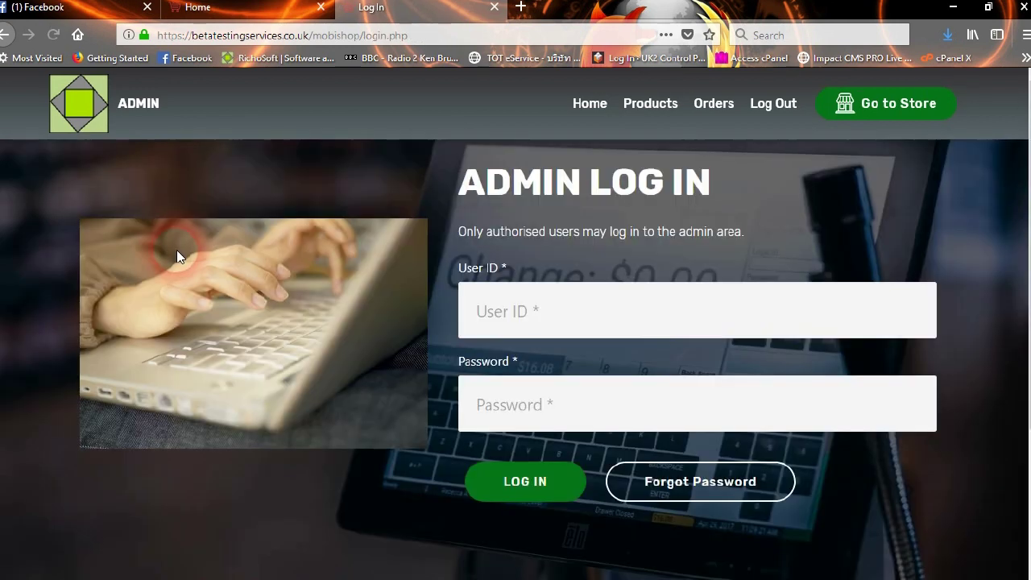
Step: Log in to the store's admin area with the user ID admin and the account password
click(560, 310)
text(admin)
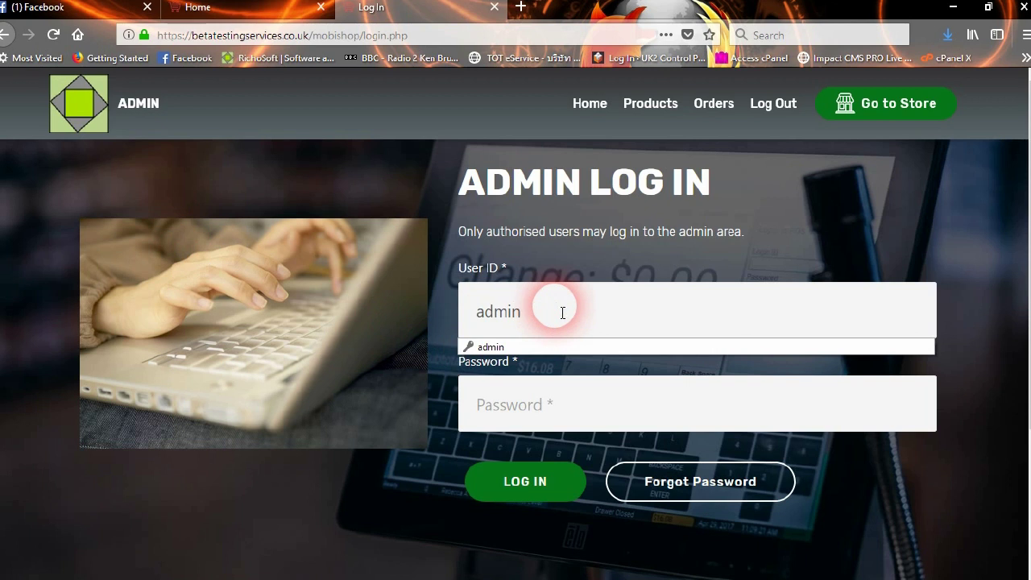
key(Tab)
text(•)
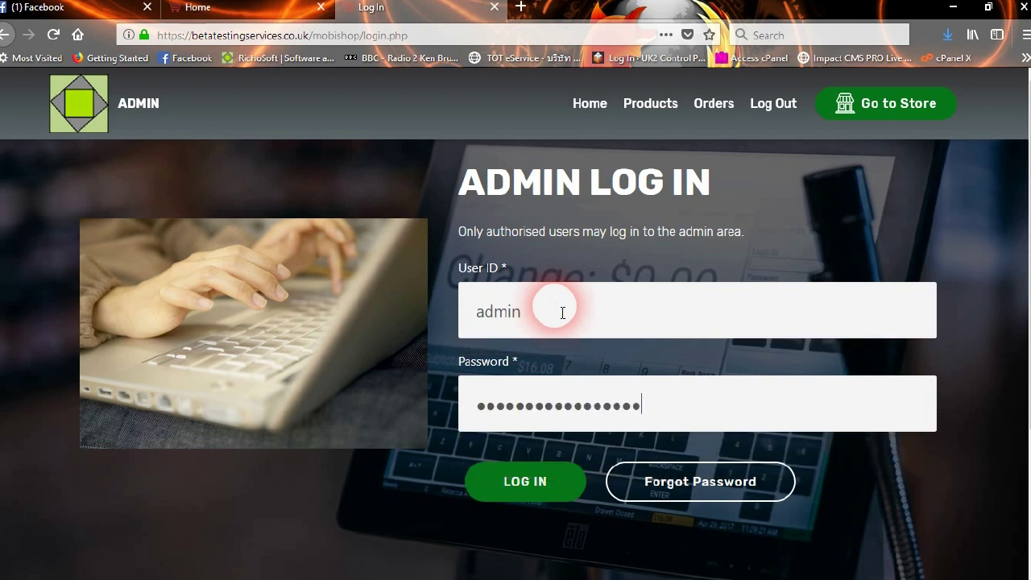
click(622, 396)
drag(680, 397, 398, 408)
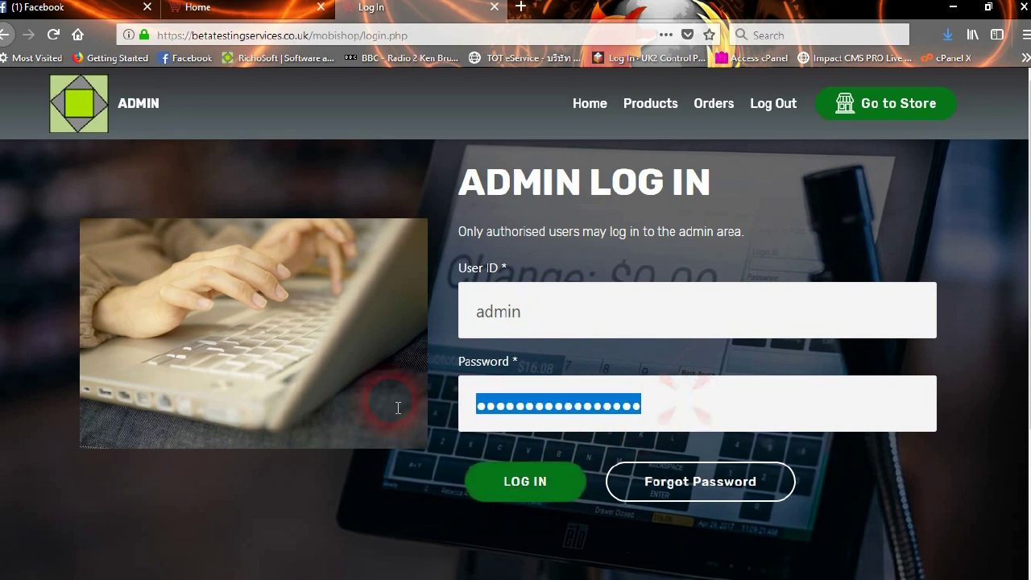
text(••••••)
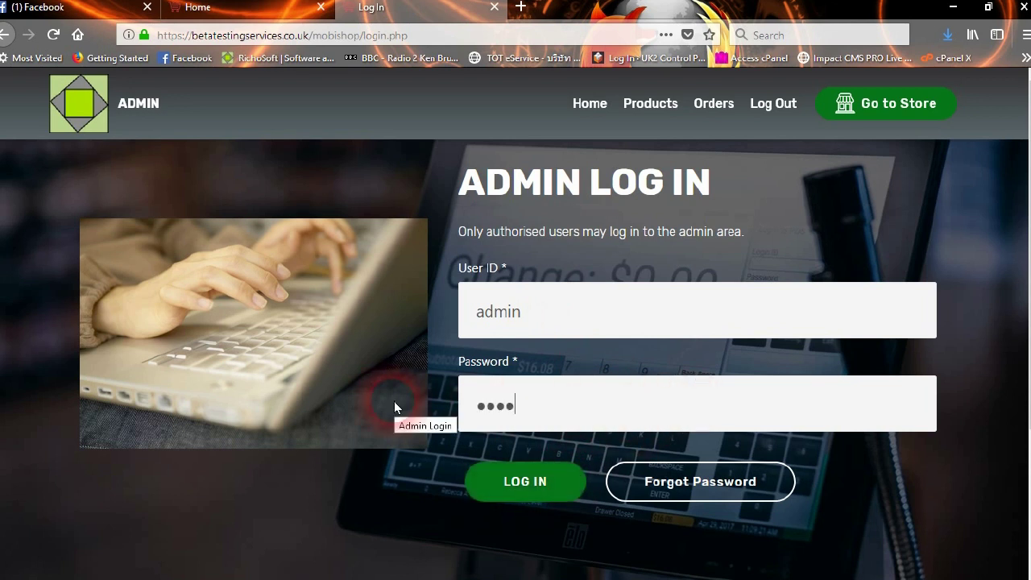
text(••)
click(539, 486)
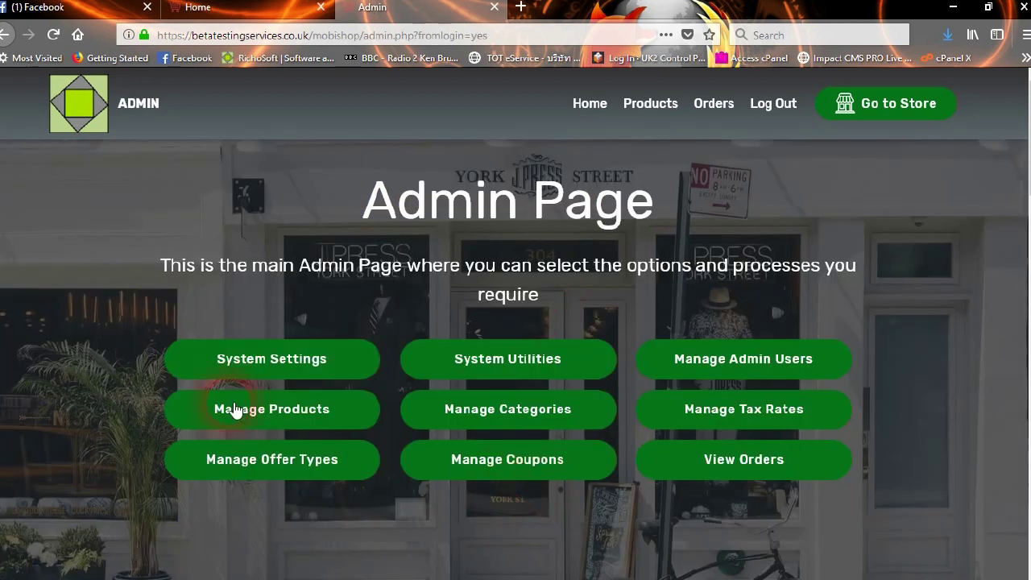
Step: Look over the store settings form below the option buttons on the Admin Page, including the email header logo
click(342, 468)
scroll(603, 336, down, 8)
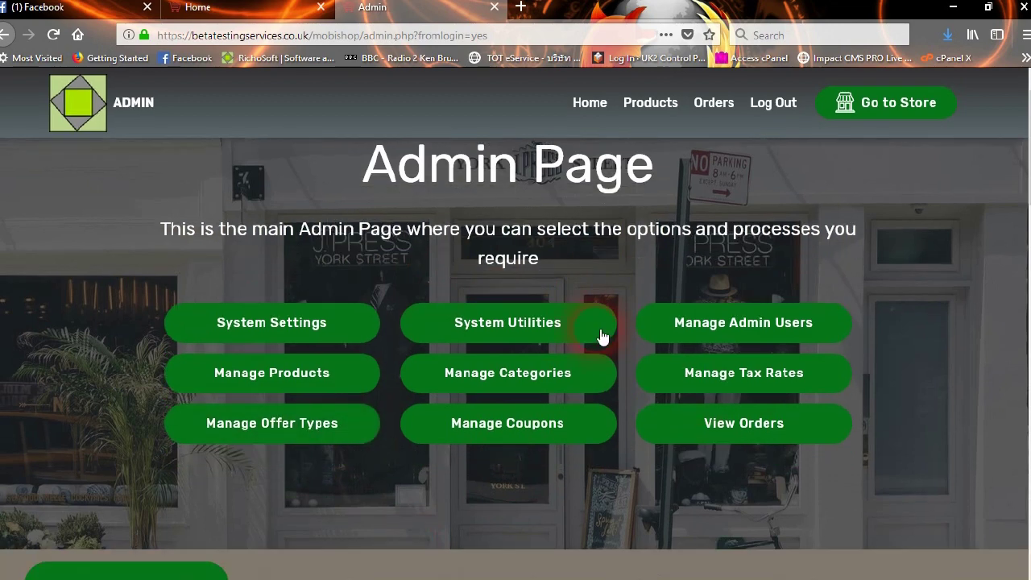
scroll(596, 371, down, 5)
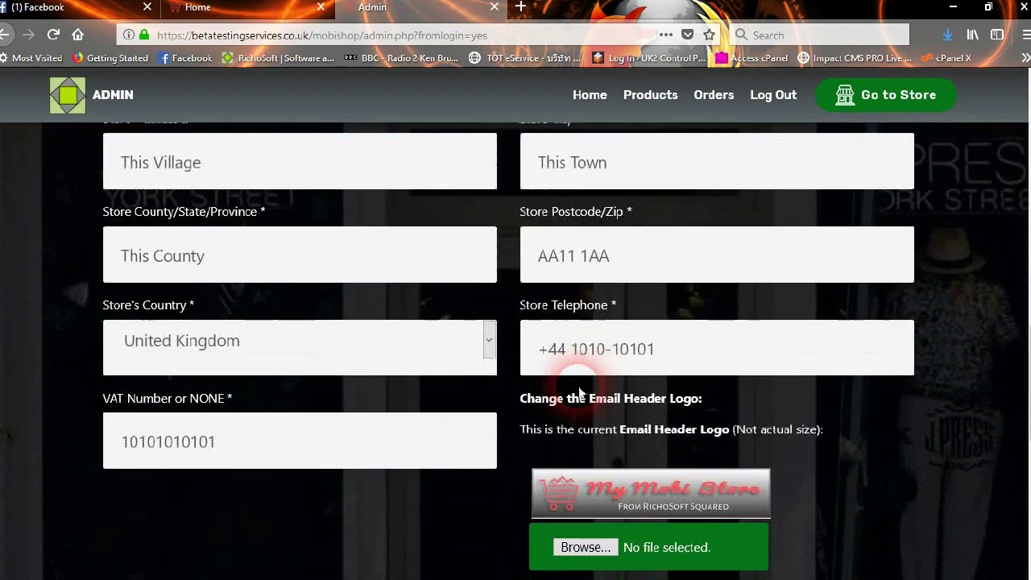
scroll(603, 382, up, 10)
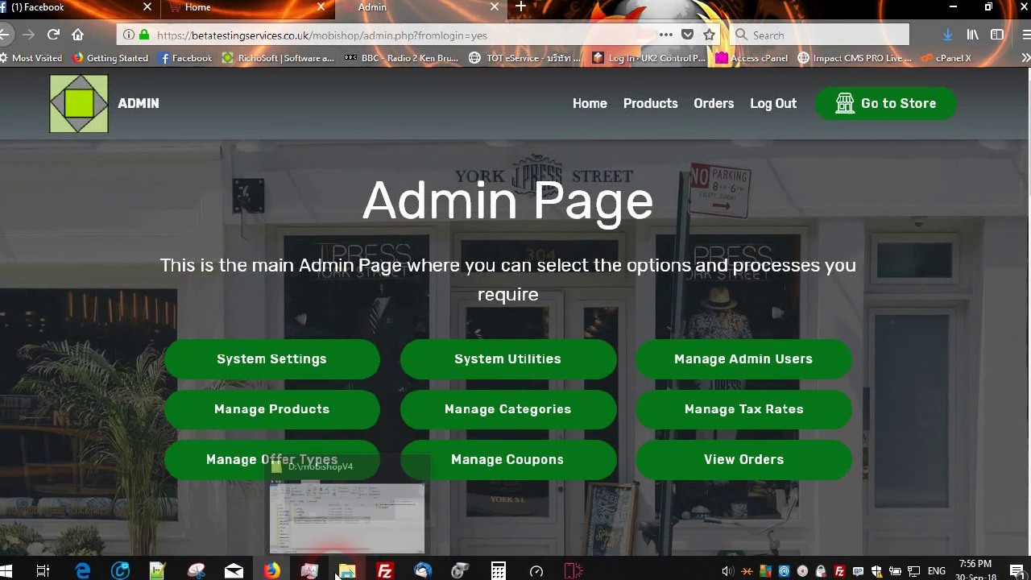
Step: Switch to File Explorer and open MyStoreV4TemplateUserGuidein_v1-0-from-RichoSoft.pdf from the package folder in D:\mobishopV4
click(348, 570)
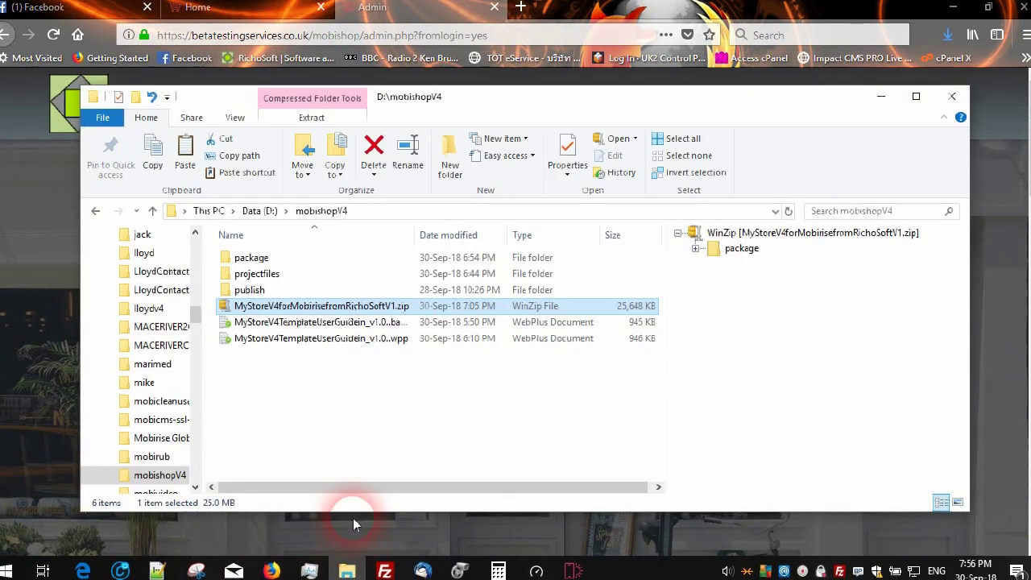
click(344, 408)
click(252, 259)
double_click(251, 260)
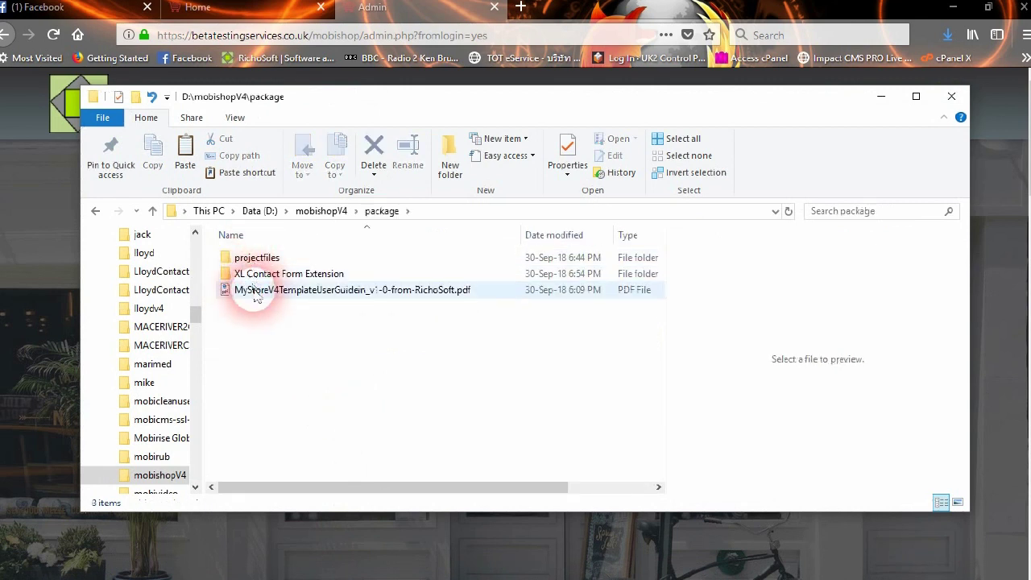
click(269, 295)
click(372, 295)
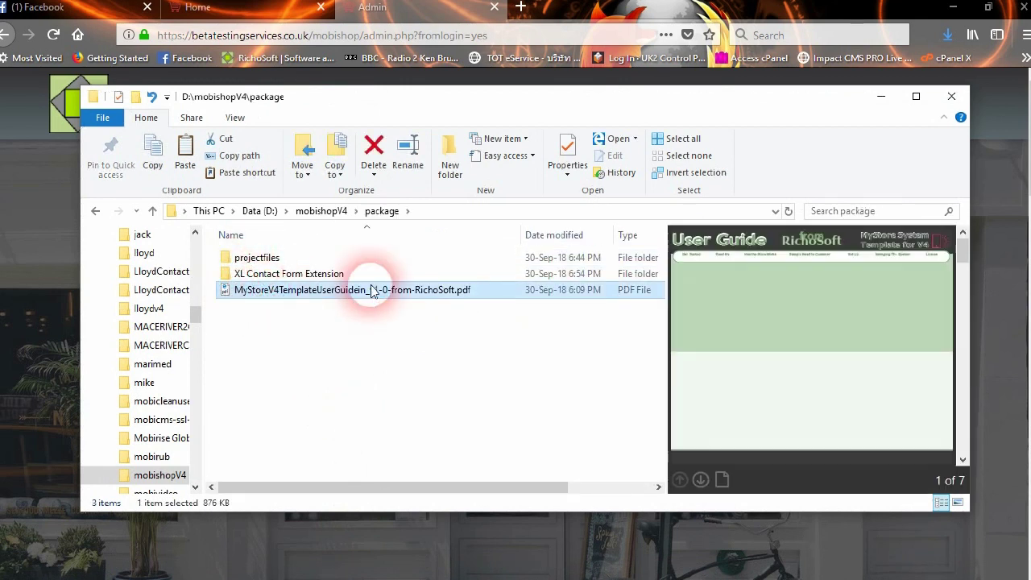
double_click(371, 294)
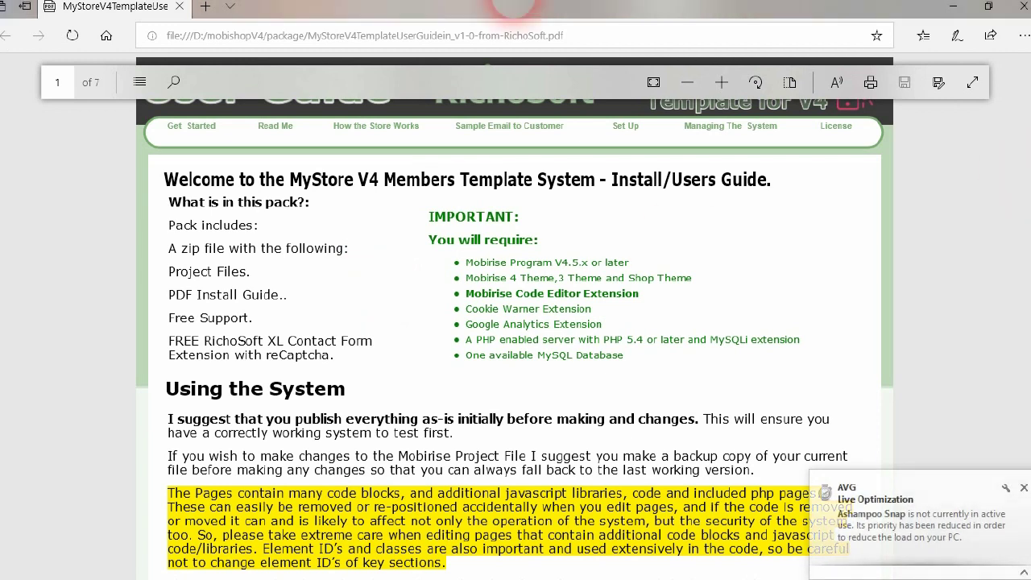
Step: Read the guide's pack contents, requirements and editing cautions, plus the Read Me page's install order and reserved file names
scroll(519, 289, down, 2)
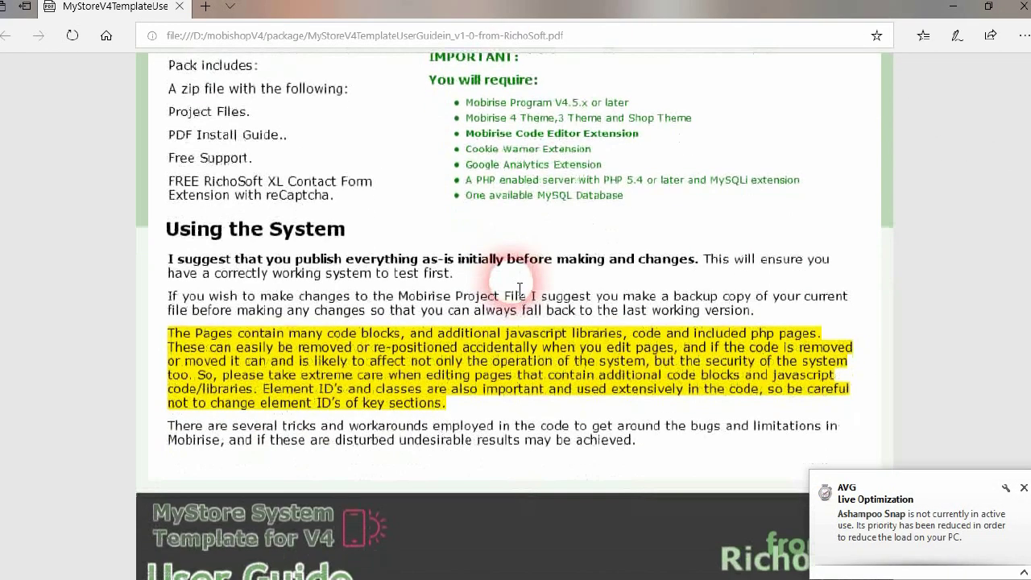
scroll(520, 288, down, 2)
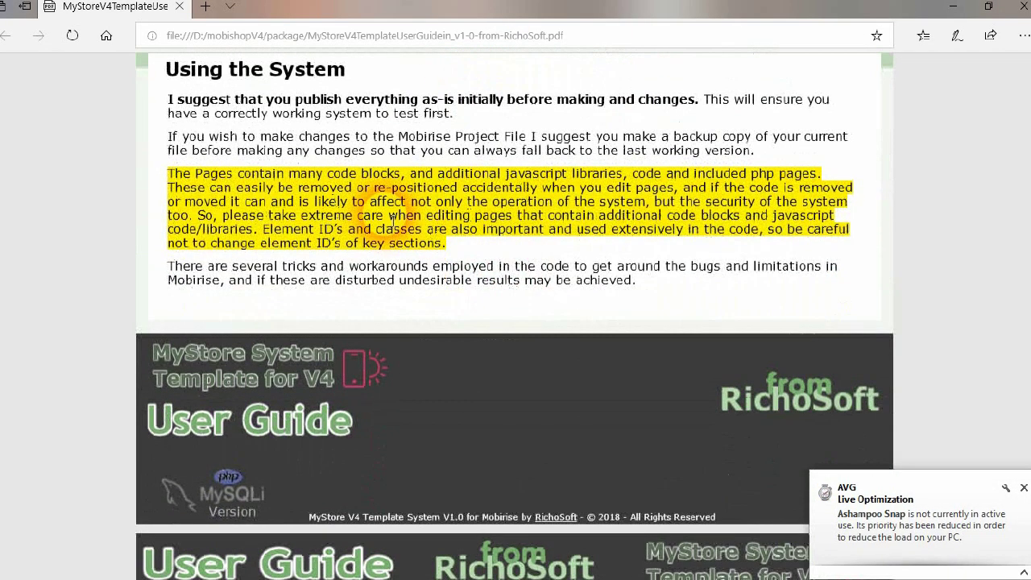
scroll(503, 322, down, 1)
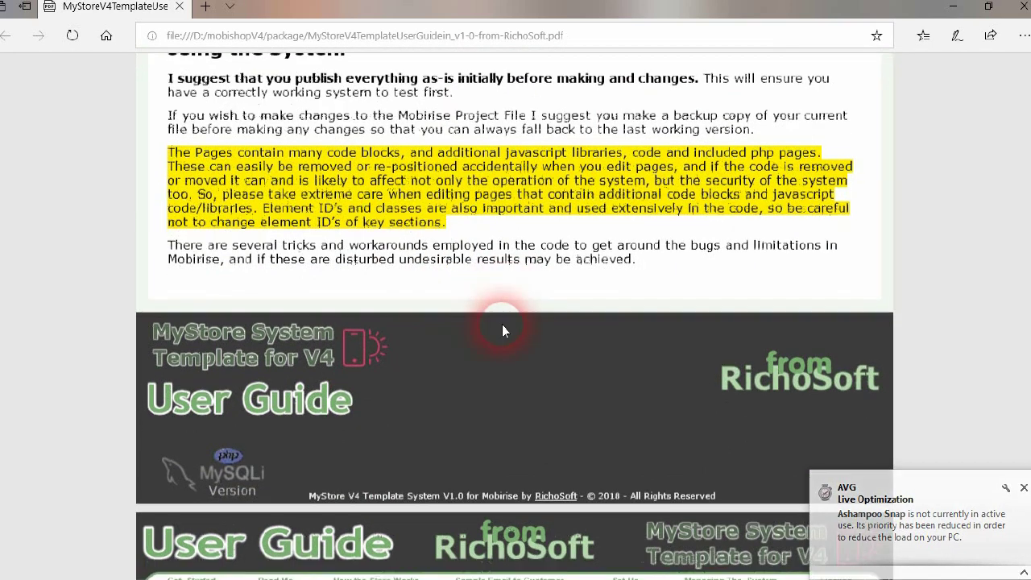
scroll(500, 342, down, 3)
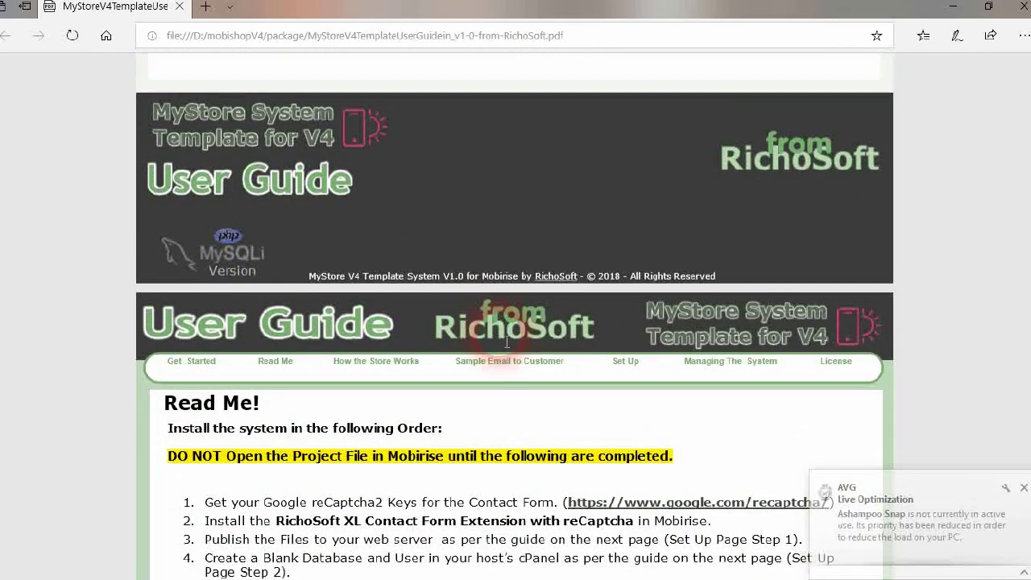
scroll(357, 202, down, 3)
scroll(357, 202, down, 1)
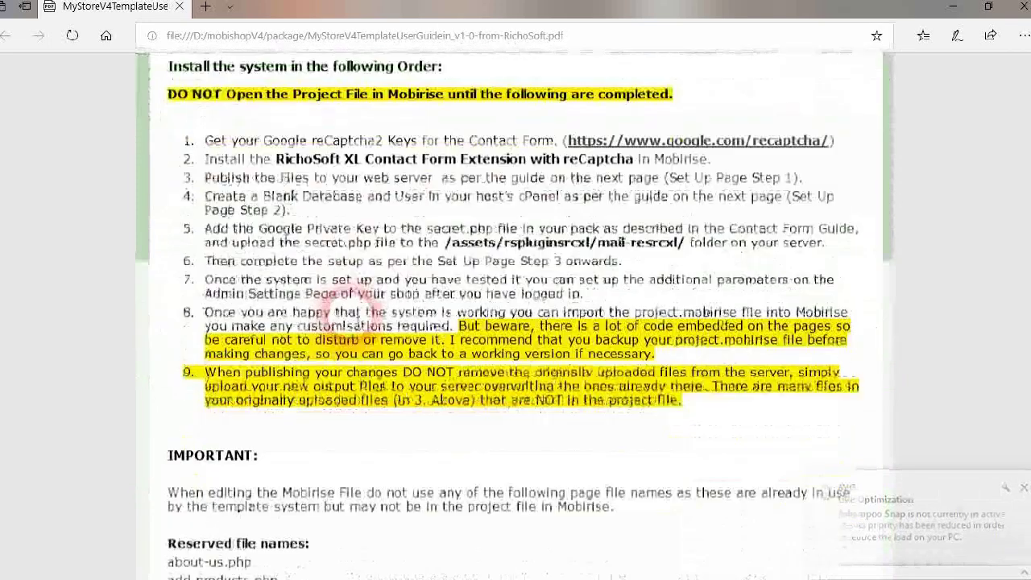
scroll(357, 326, down, 3)
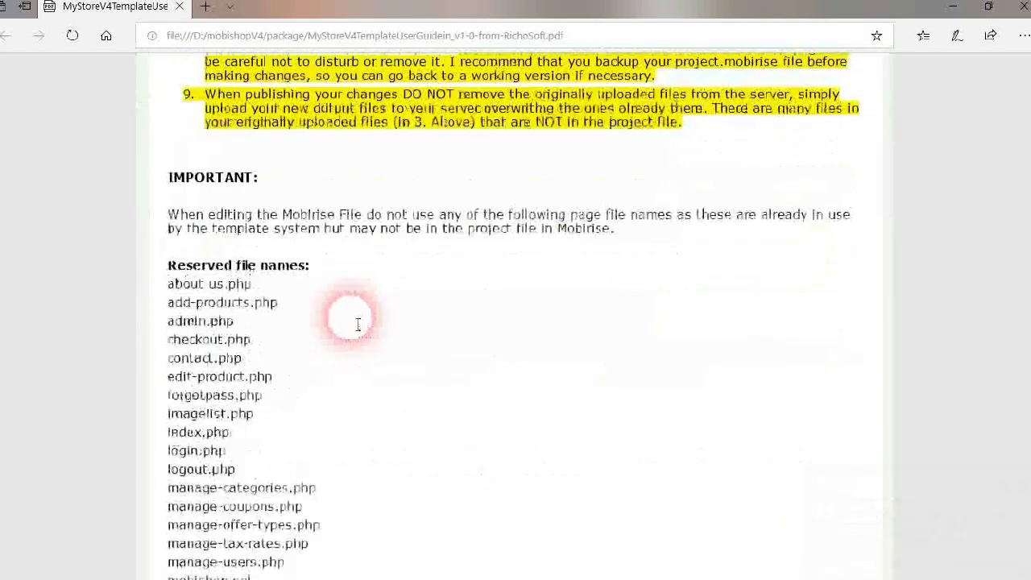
scroll(357, 324, down, 3)
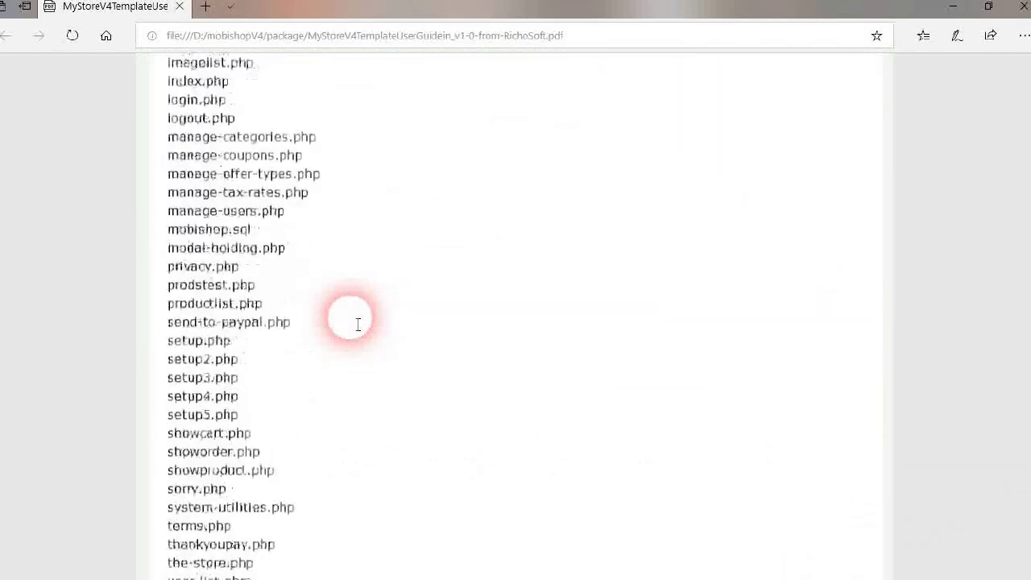
Step: Review the guide's How the Store Works page and the sample order email to the customer
scroll(357, 324, down, 10)
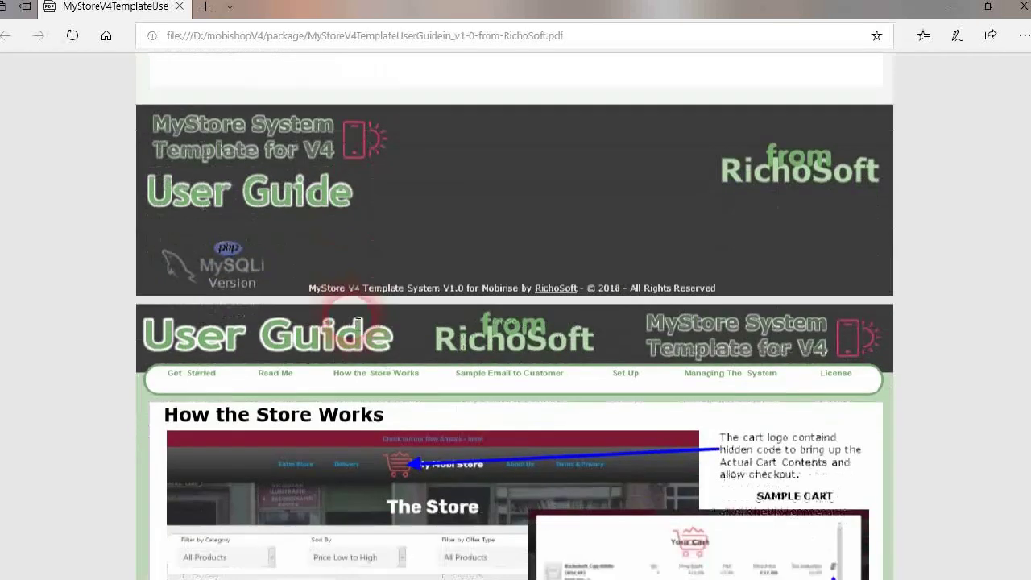
scroll(357, 324, down, 5)
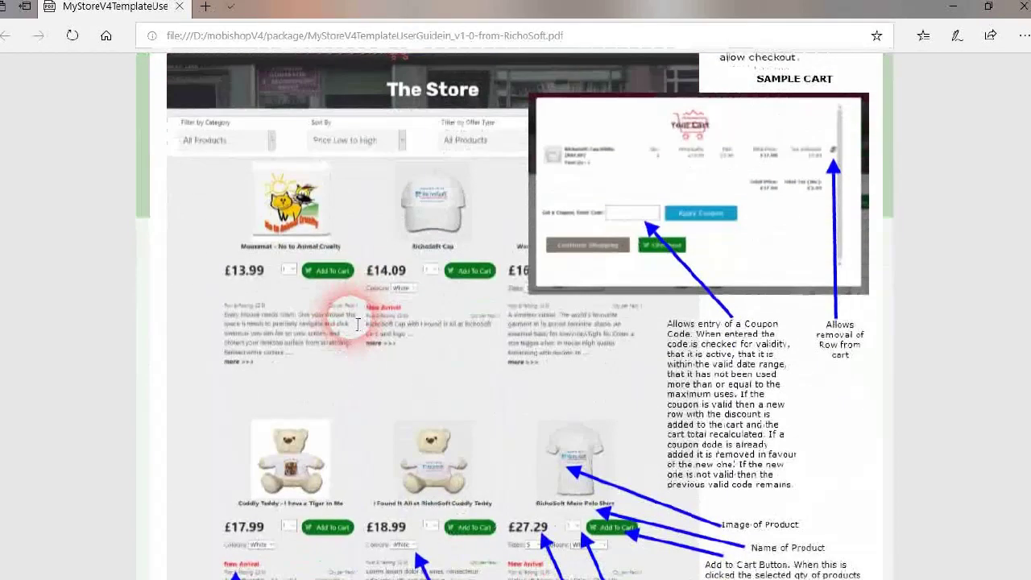
scroll(358, 324, down, 8)
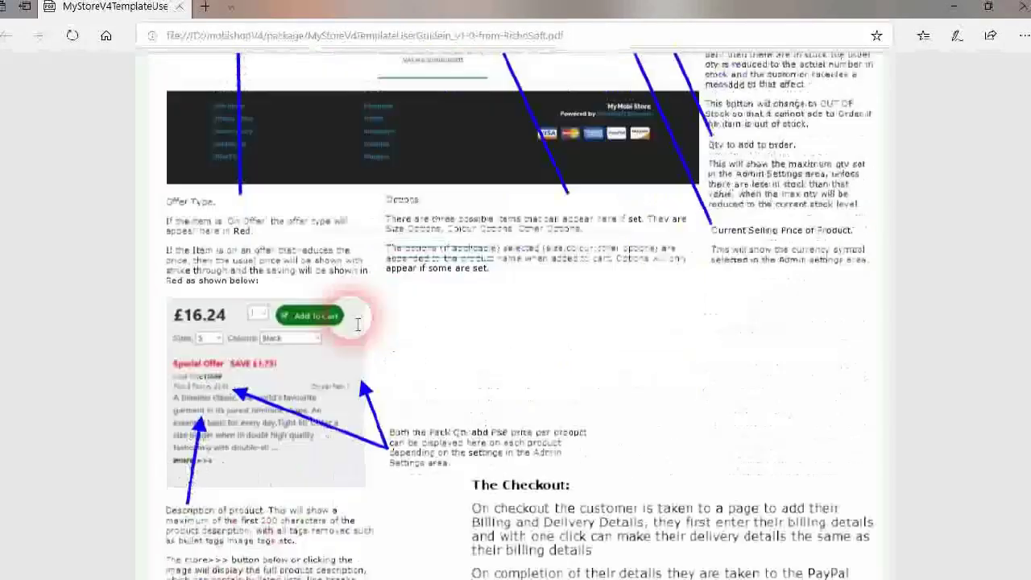
scroll(357, 325, down, 10)
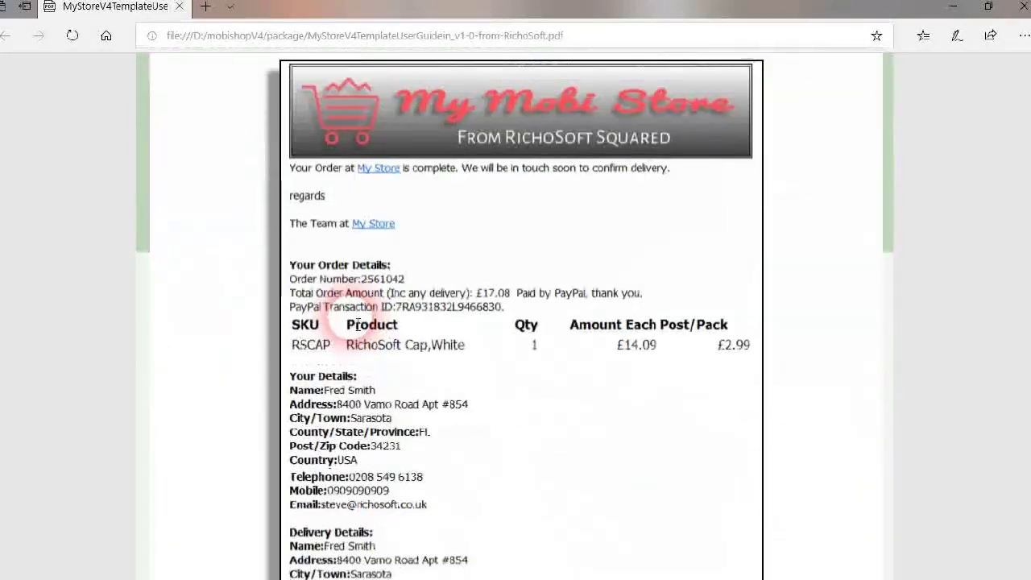
scroll(357, 325, down, 4)
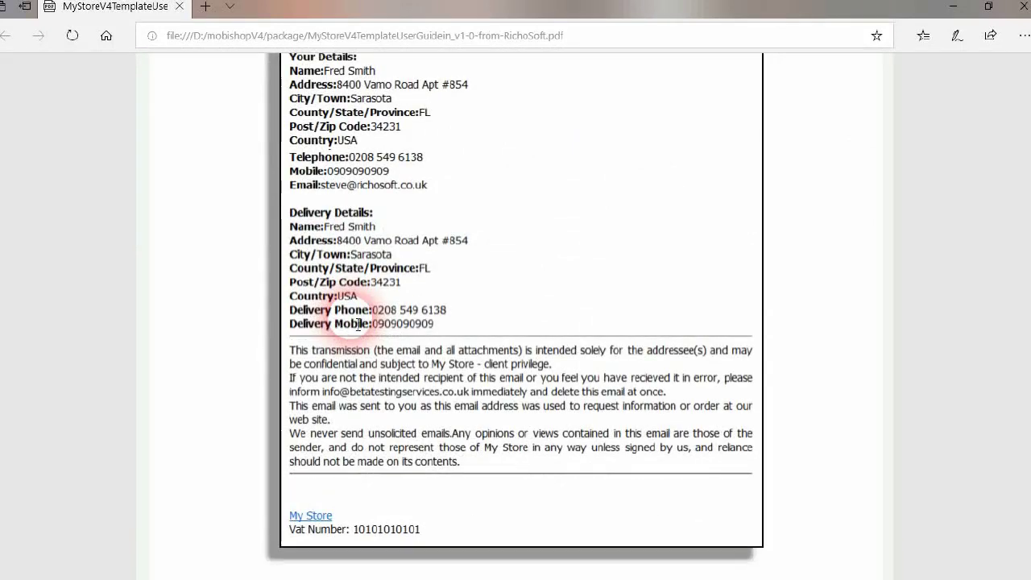
Step: Skim the guide's system setup instructions and the remaining pages through to the end of the document
scroll(358, 325, down, 8)
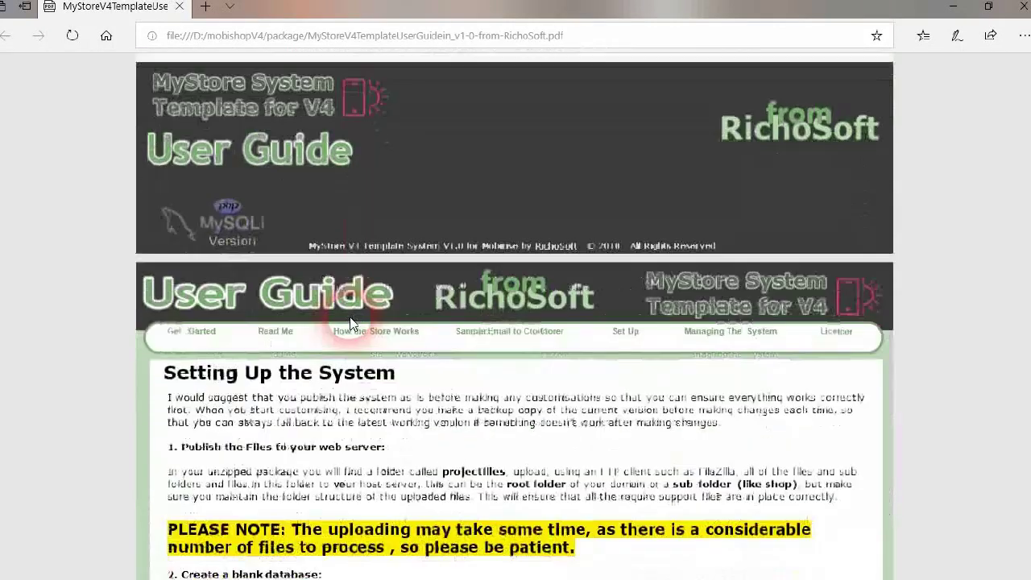
scroll(351, 322, down, 4)
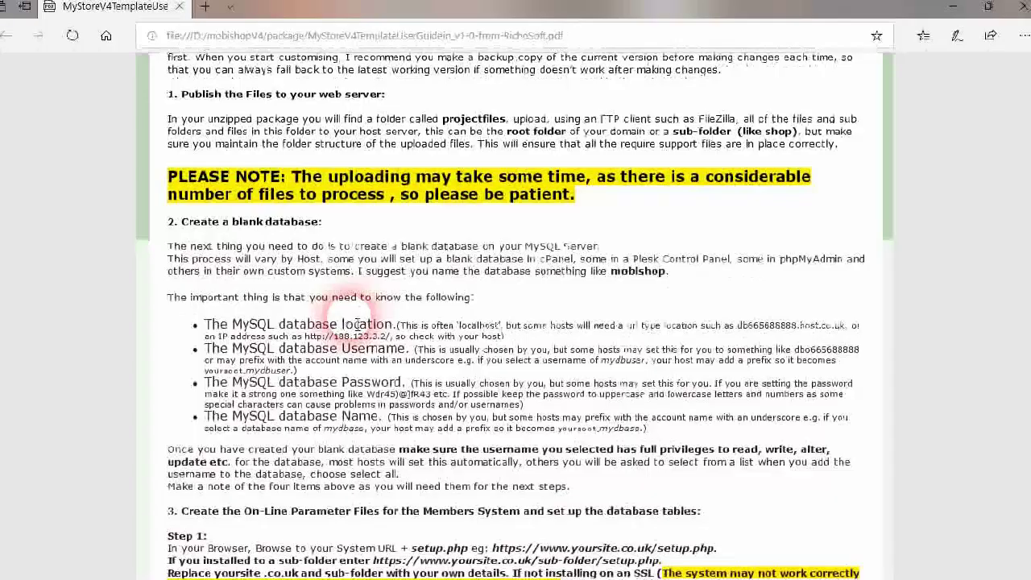
scroll(357, 325, down, 6)
scroll(358, 325, down, 10)
scroll(357, 325, down, 9)
scroll(351, 323, down, 10)
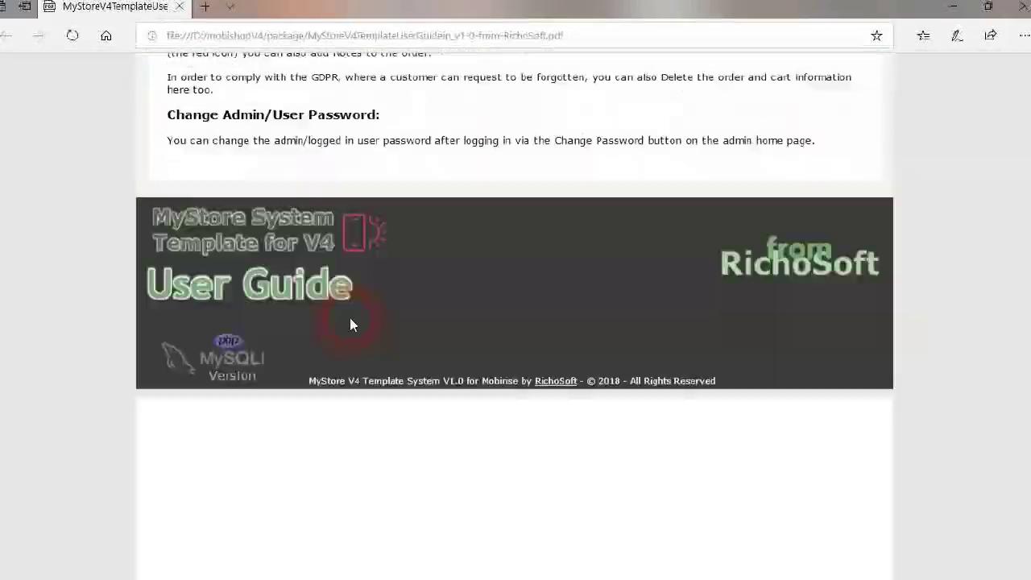
scroll(350, 324, down, 3)
Step: Go back to the guide's first page, close the guide, and minimize File Explorer to return to the Admin Page
scroll(576, 296, up, 11)
scroll(475, 314, up, 20)
scroll(302, 292, up, 20)
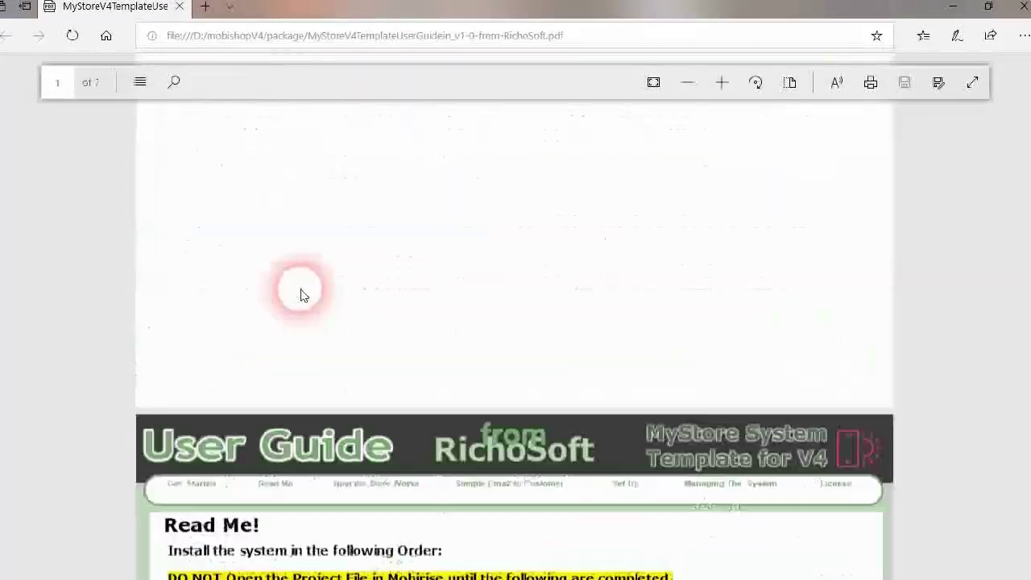
scroll(303, 296, down, 4)
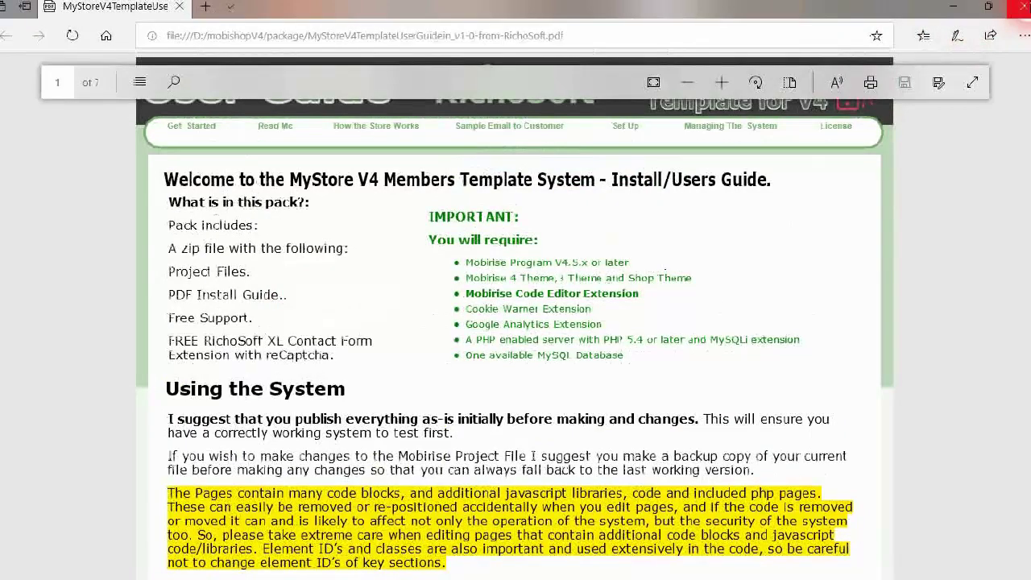
click(1021, 6)
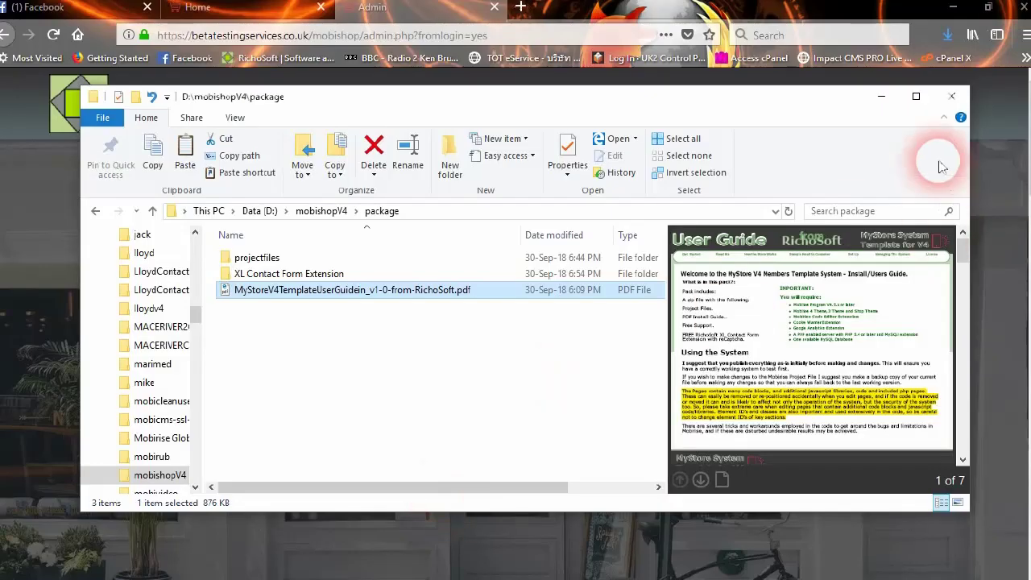
click(879, 100)
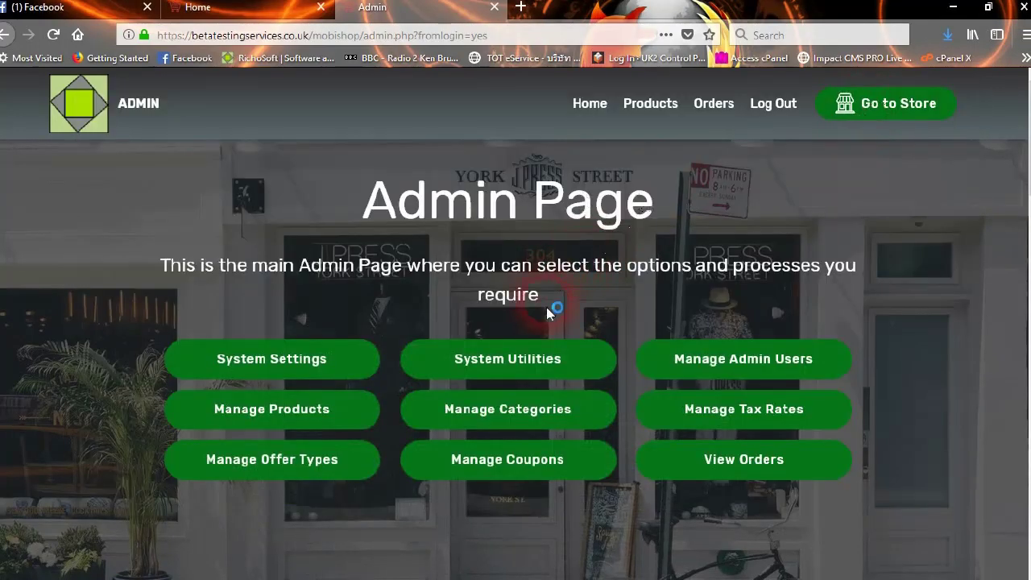